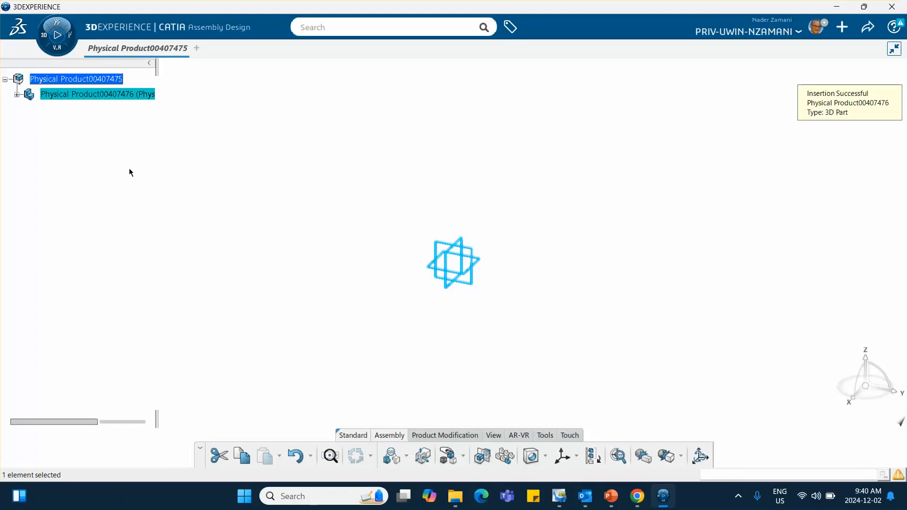
Open the properties of the newly inserted 3D part and prefix its reference title with "Piston_"
{"action": "right_click", "coordinate": [71, 94]}
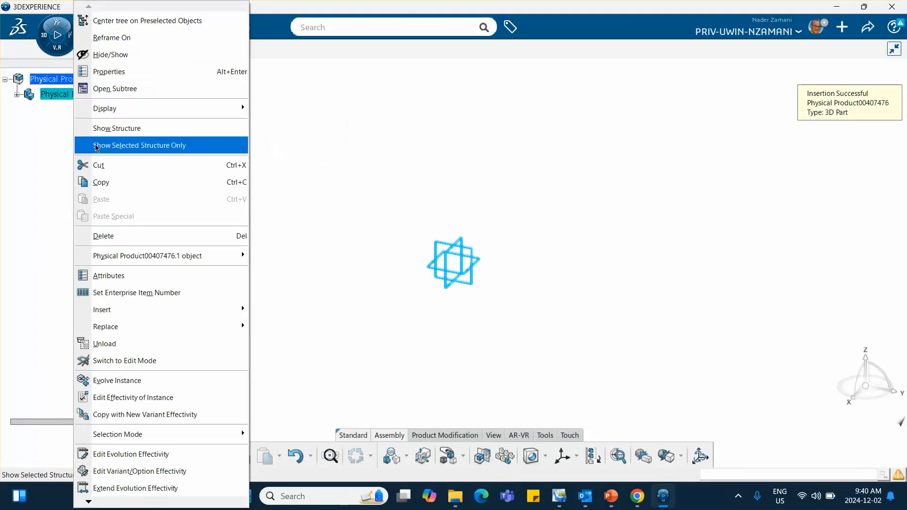
{"action": "left_click", "coordinate": [109, 71]}
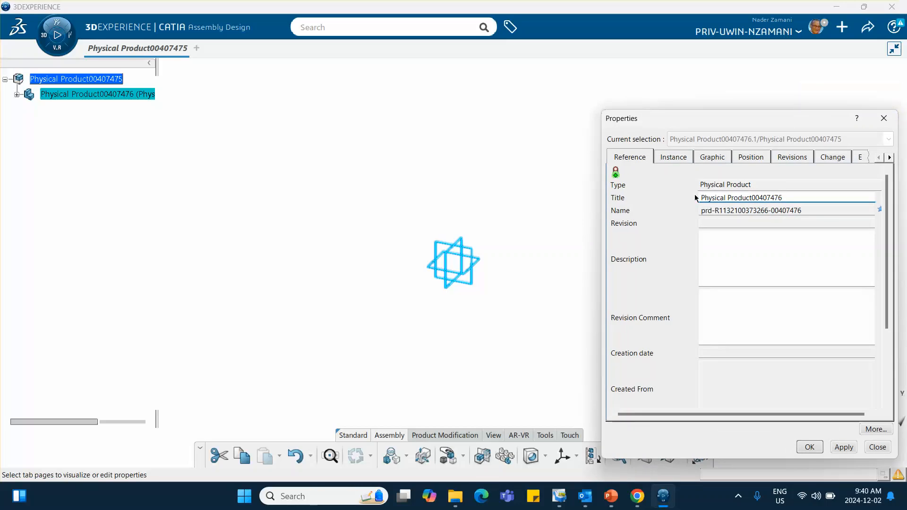
{"action": "type", "text": "Pisto"}
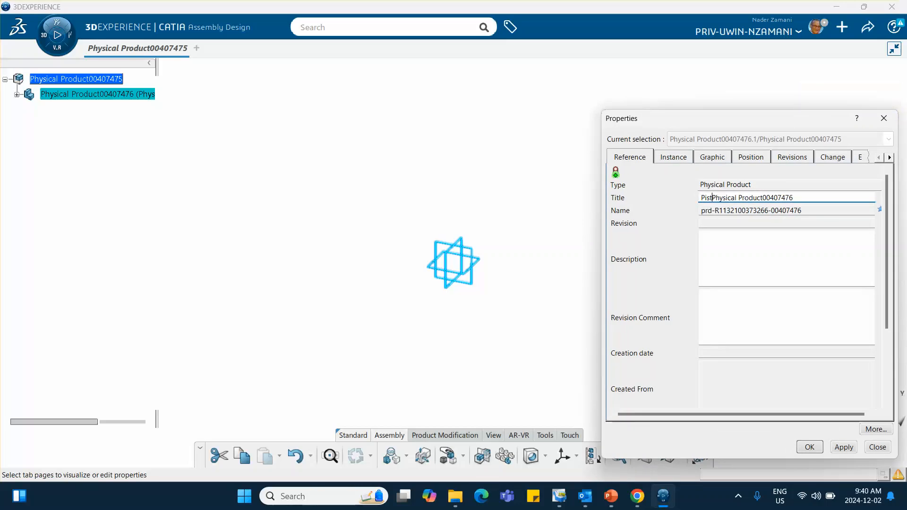
{"action": "type", "text": "n_"}
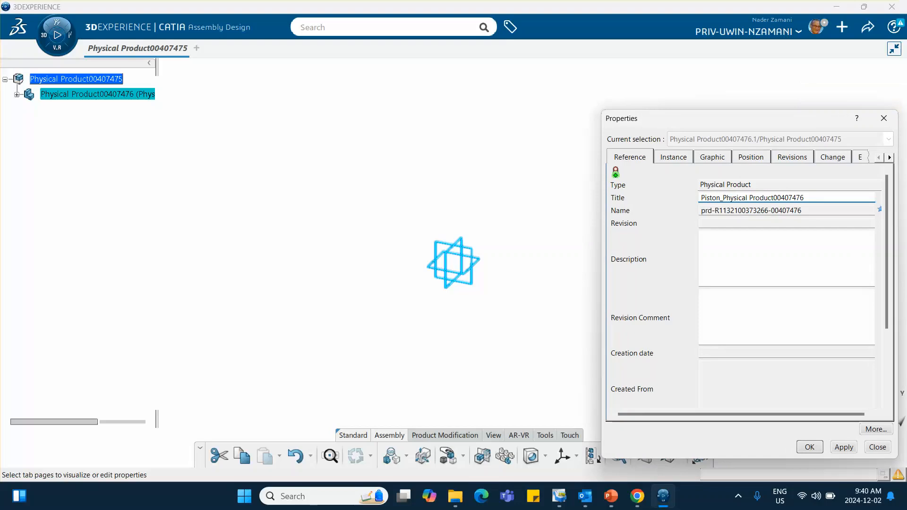
Set the part's instance title to "Piston", removing the default product name
{"action": "left_click", "coordinate": [676, 159]}
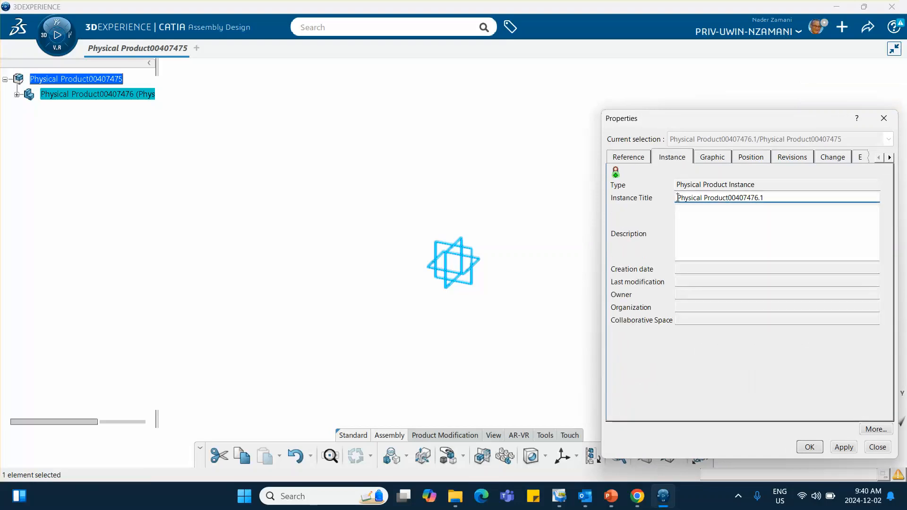
{"action": "type", "text": "Pisto"}
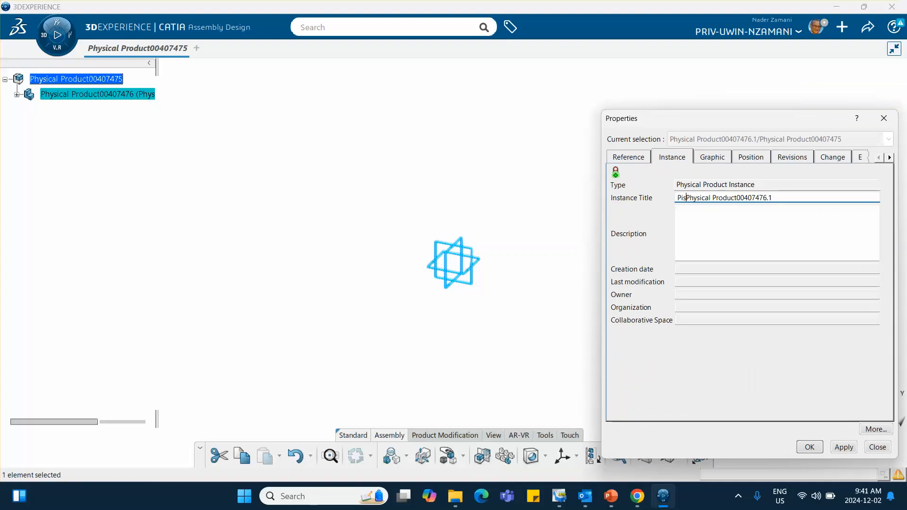
{"action": "type", "text": "n"}
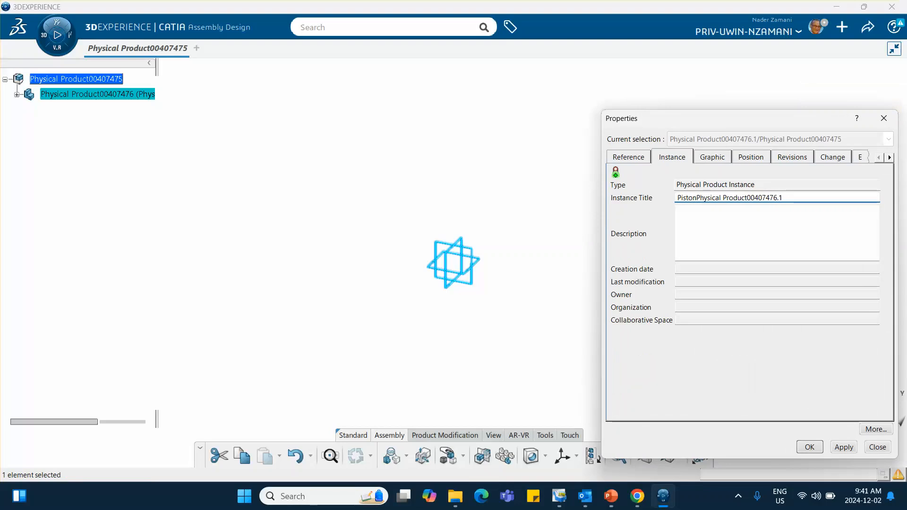
{"action": "left_click", "coordinate": [787, 195]}
{"action": "key", "text": "BackSpace"}
{"action": "key", "text": "BackSpace"}
{"action": "key", "text": "BackSpace"}
{"action": "key", "text": "BackSpace"}
{"action": "key", "text": "BackSpace"}
{"action": "key", "text": "BackSpace"}
{"action": "key", "text": "BackSpace"}
{"action": "key", "text": "BackSpace"}
{"action": "key", "text": "BackSpace"}
{"action": "key", "text": "BackSpace"}
{"action": "key", "text": "BackSpace"}
{"action": "key", "text": "BackSpace"}
{"action": "key", "text": "BackSpace"}
{"action": "key", "text": "BackSpace"}
{"action": "key", "text": "BackSpace"}
{"action": "key", "text": "BackSpace"}
{"action": "key", "text": "BackSpace"}
{"action": "key", "text": "BackSpace"}
{"action": "key", "text": "BackSpace"}
{"action": "key", "text": "BackSpace"}
{"action": "key", "text": "BackSpace"}
{"action": "key", "text": "BackSpace"}
{"action": "key", "text": "BackSpace"}
{"action": "key", "text": "BackSpace"}
{"action": "key", "text": "BackSpace"}
{"action": "key", "text": "BackSpace"}
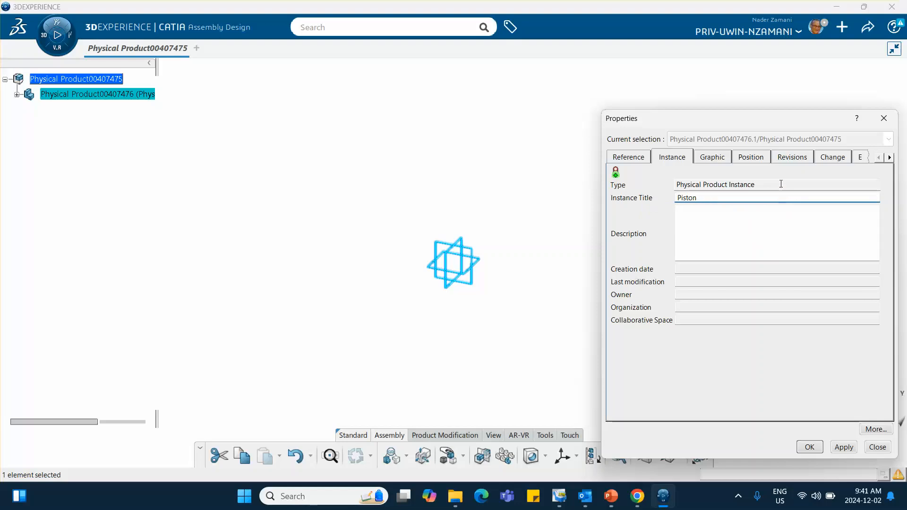
Shorten the part's reference title to "Piston" and accept the properties
{"action": "left_click", "coordinate": [631, 156]}
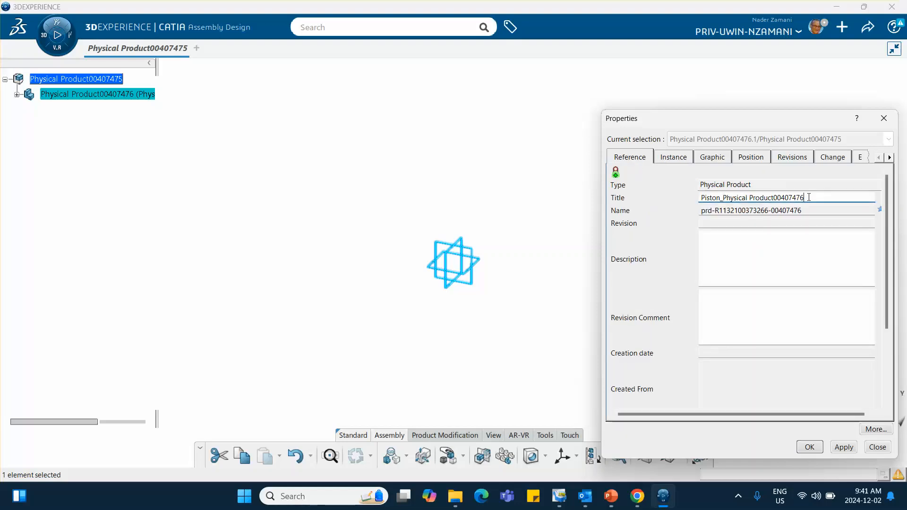
{"action": "key", "text": "BackSpace"}
{"action": "key", "text": "BackSpace"}
{"action": "key", "text": "BackSpace"}
{"action": "key", "text": "BackSpace"}
{"action": "key", "text": "BackSpace"}
{"action": "key", "text": "BackSpace"}
{"action": "key", "text": "BackSpace"}
{"action": "key", "text": "BackSpace"}
{"action": "key", "text": "BackSpace"}
{"action": "key", "text": "BackSpace"}
{"action": "key", "text": "BackSpace"}
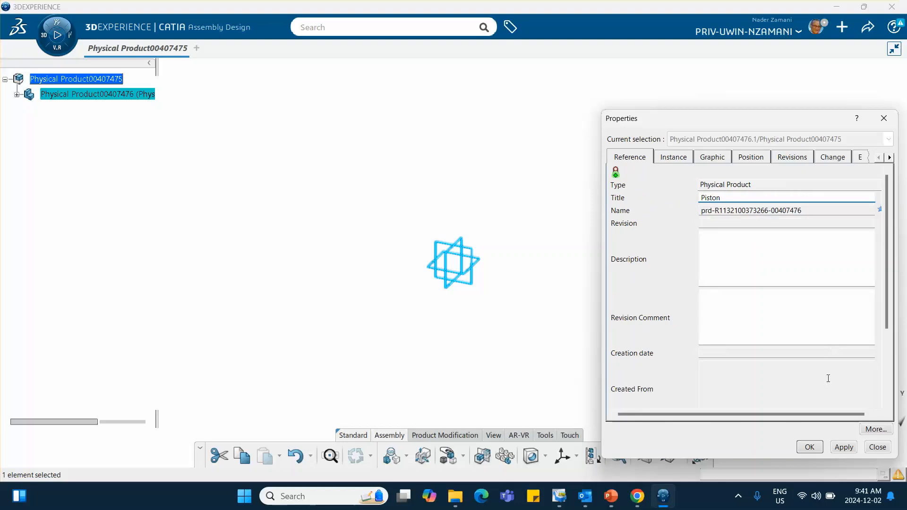
{"action": "left_click", "coordinate": [809, 447]}
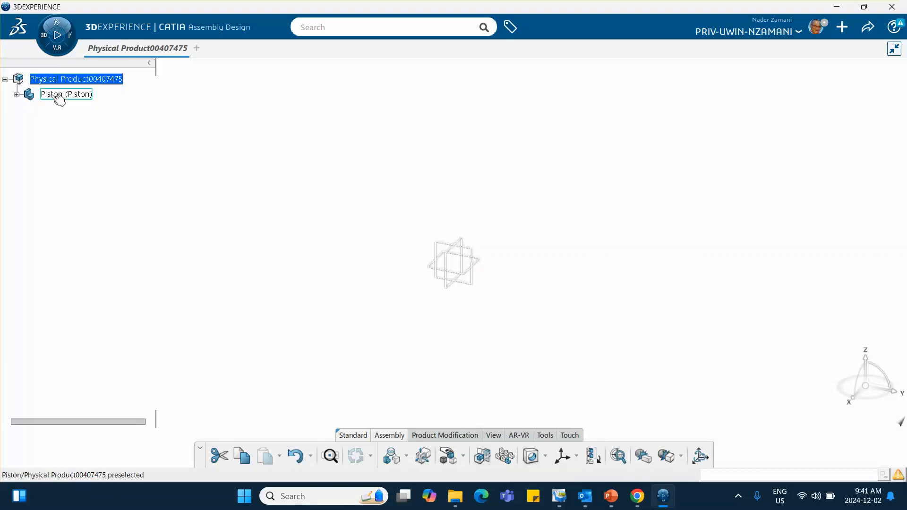
Activate the Piston's 3D shape for editing in Part Design and dismiss the Make Service promotion
{"action": "left_click", "coordinate": [16, 95]}
{"action": "double_click", "coordinate": [62, 111]}
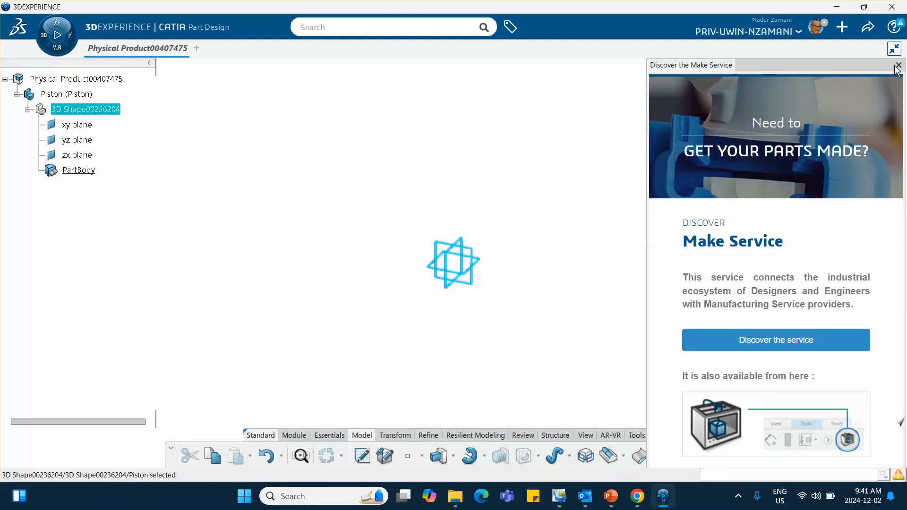
{"action": "left_click", "coordinate": [897, 66]}
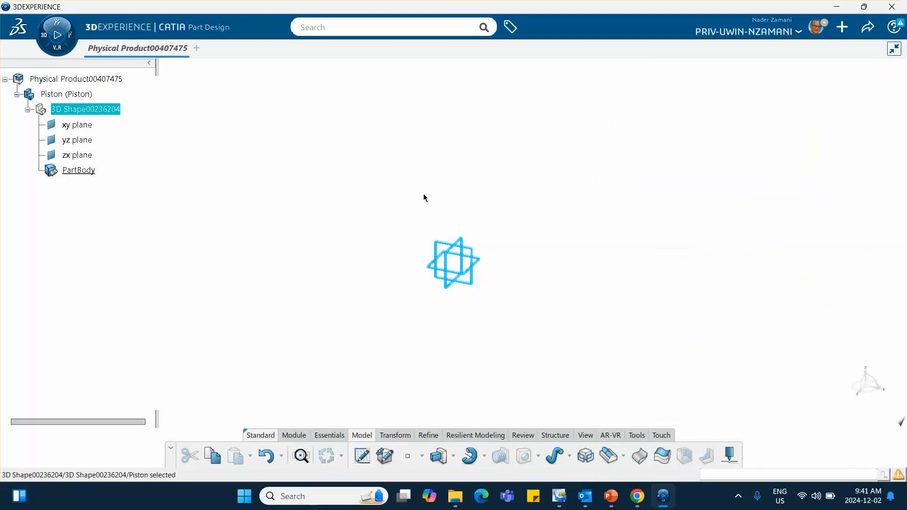
{"action": "left_click", "coordinate": [514, 216]}
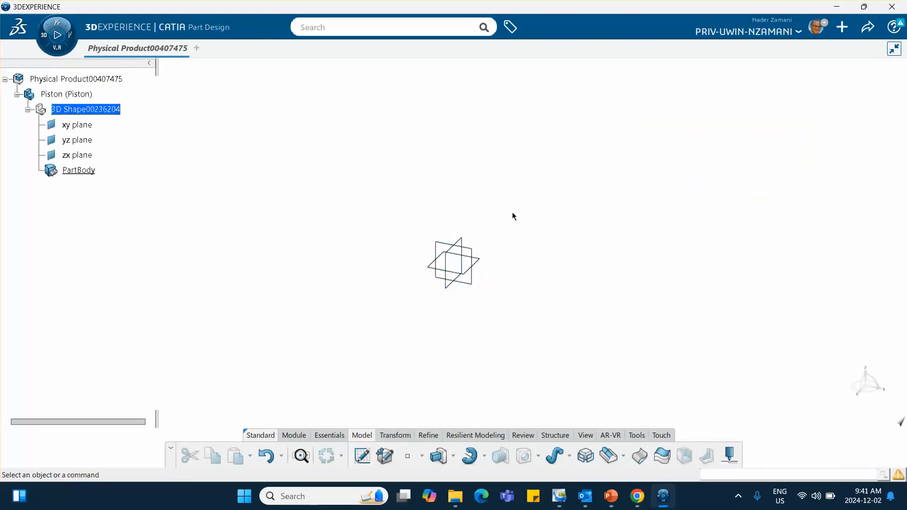
Start a sketch on the yz plane of the Piston's 3D shape
{"action": "left_click", "coordinate": [471, 252]}
{"action": "left_click", "coordinate": [594, 207]}
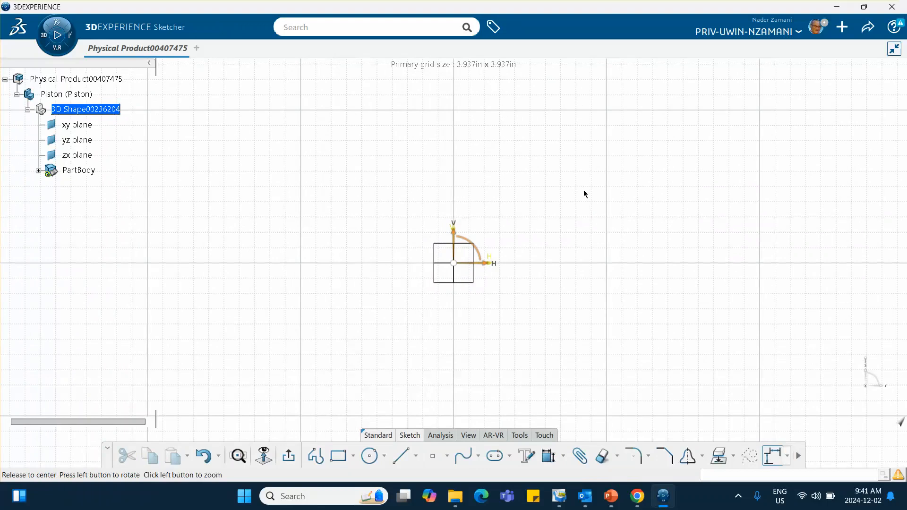
{"action": "middle_click_drag", "start_coordinate": [529, 203], "coordinate": [512, 206]}
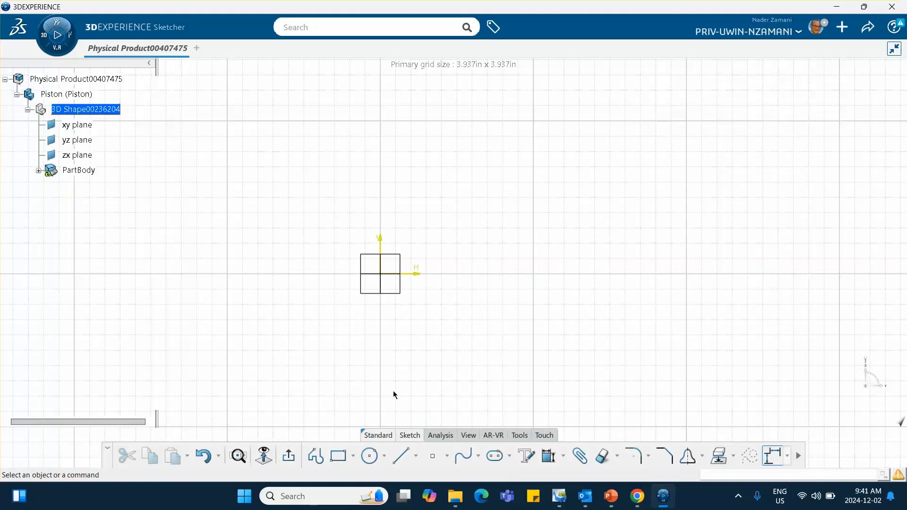
{"action": "left_click", "coordinate": [315, 456]}
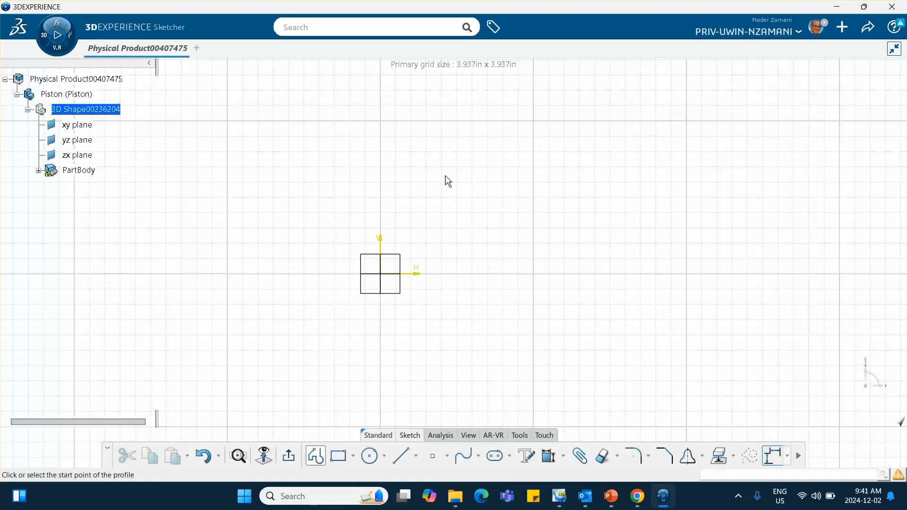
{"action": "left_click", "coordinate": [382, 197]}
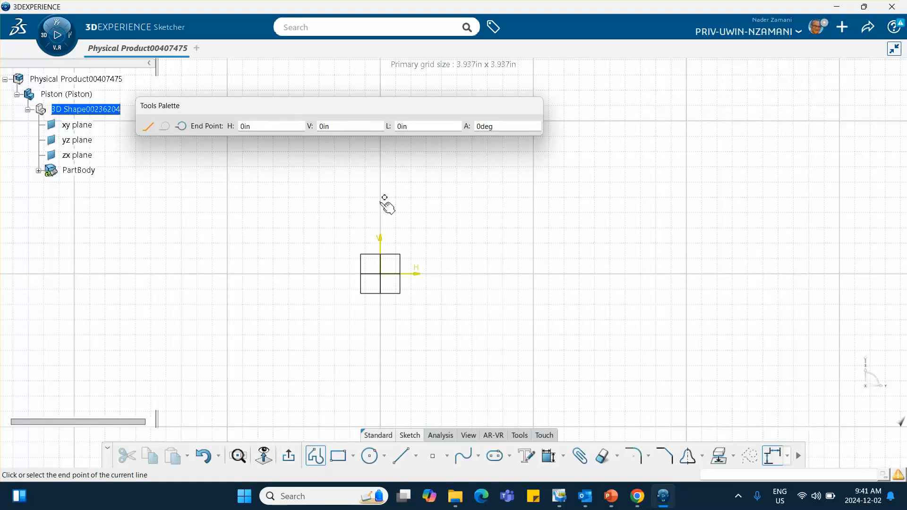
{"action": "key", "text": "Escape"}
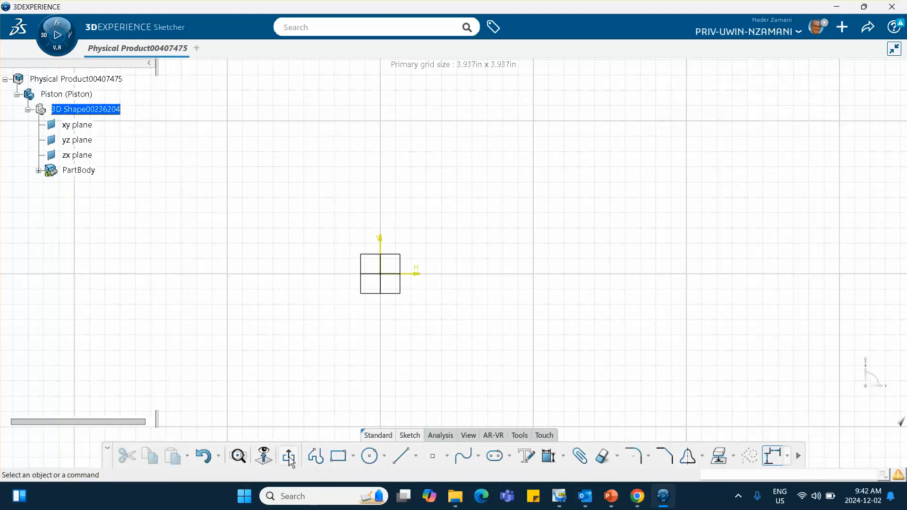
Sketch the upper outer side of the piston profile about 1.53 in from the vertical axis, with a small rectangular ring groove
{"action": "left_click", "coordinate": [317, 456]}
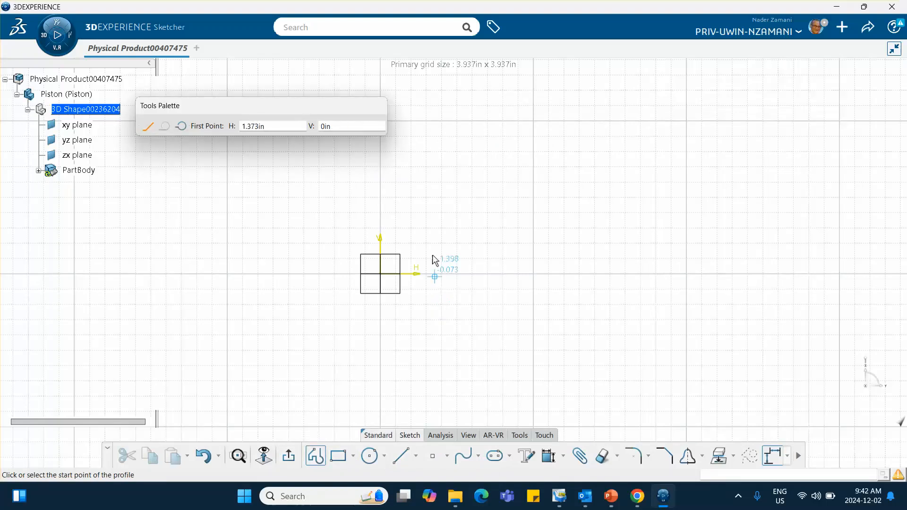
{"action": "left_click", "coordinate": [440, 210]}
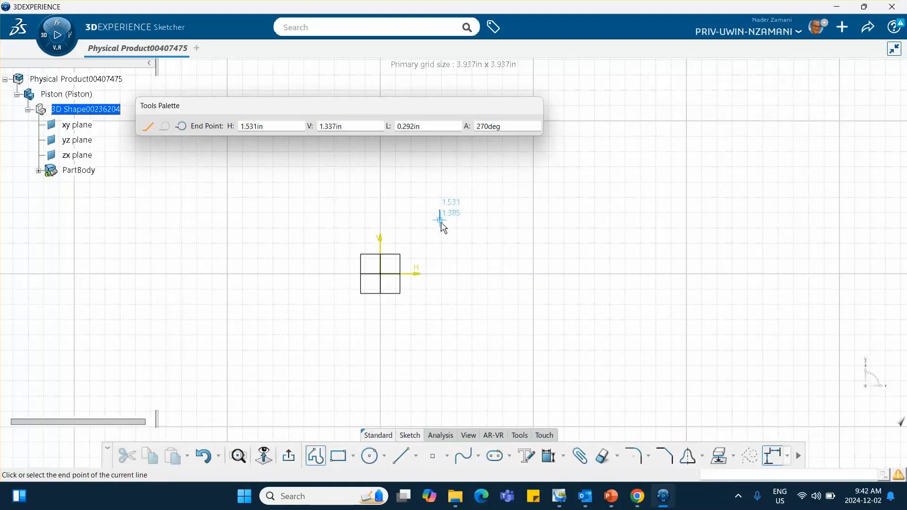
{"action": "left_click", "coordinate": [441, 221]}
{"action": "left_click", "coordinate": [434, 222]}
{"action": "left_click", "coordinate": [434, 230]}
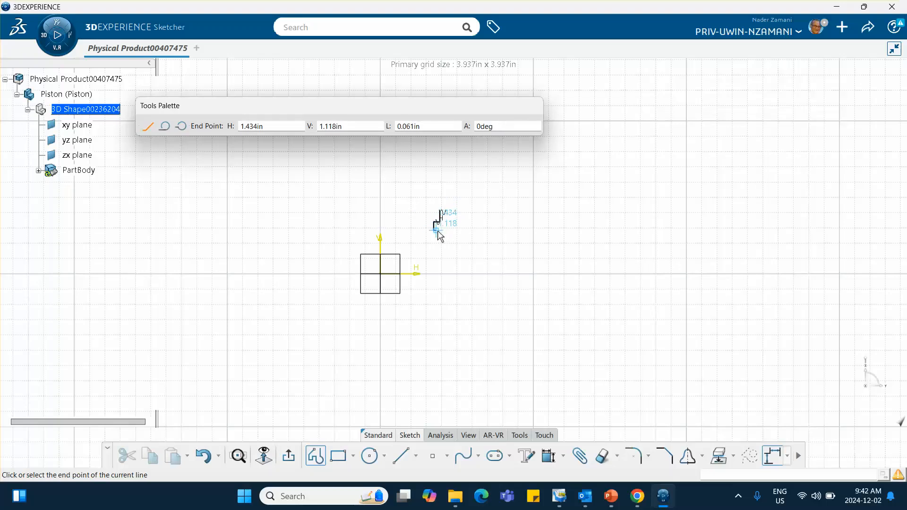
{"action": "left_click", "coordinate": [440, 230]}
Switch to the PowerPoint tutorial, examine the piston's shape on the slide of engine parts, and return to 3DEXPERIENCE
{"action": "left_click", "coordinate": [613, 500]}
{"action": "left_click", "coordinate": [616, 502]}
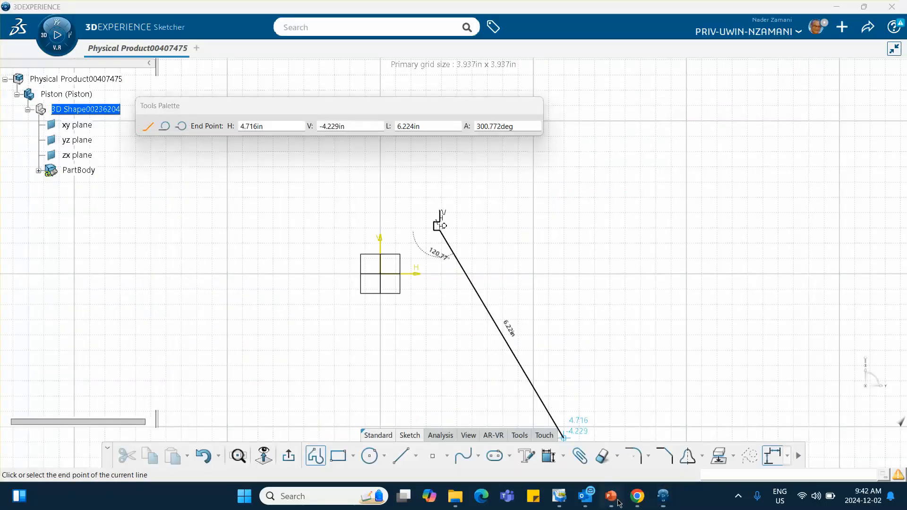
{"action": "left_click", "coordinate": [612, 497]}
{"action": "left_click", "coordinate": [87, 284]}
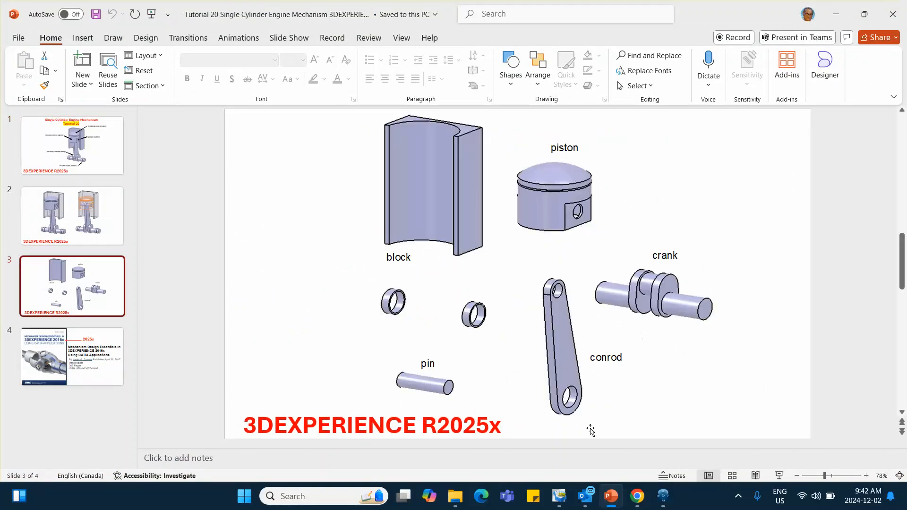
{"action": "left_click", "coordinate": [663, 496]}
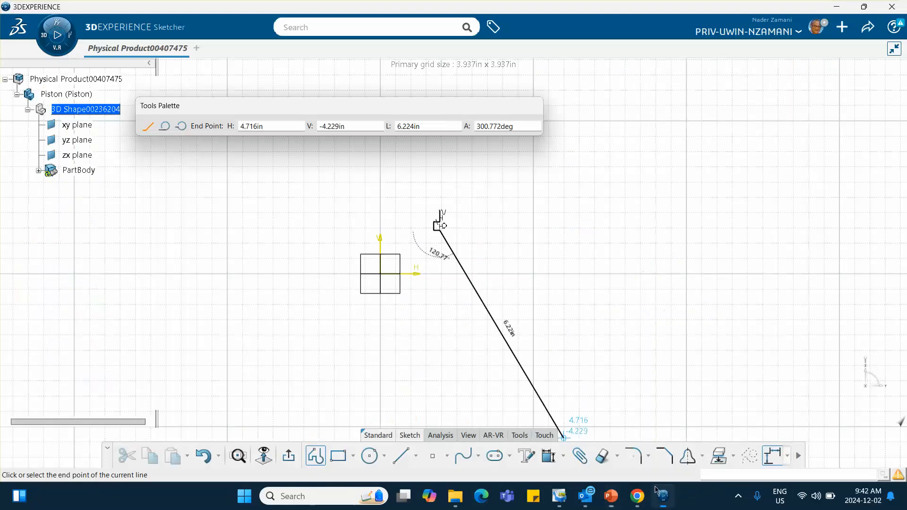
Continue the profile with a vertical line about 1.26 in long and end it with a horizontal line to the vertical axis
{"action": "left_click", "coordinate": [440, 279]}
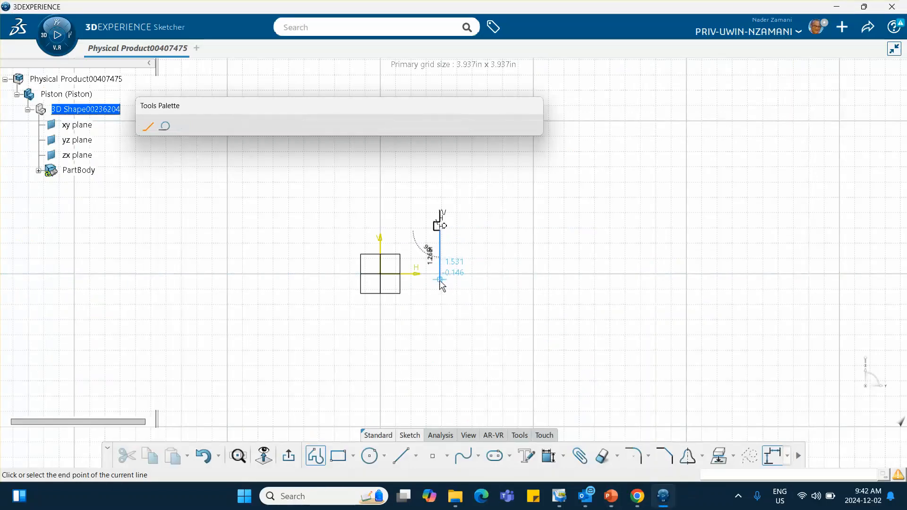
{"action": "double_click", "coordinate": [381, 280]}
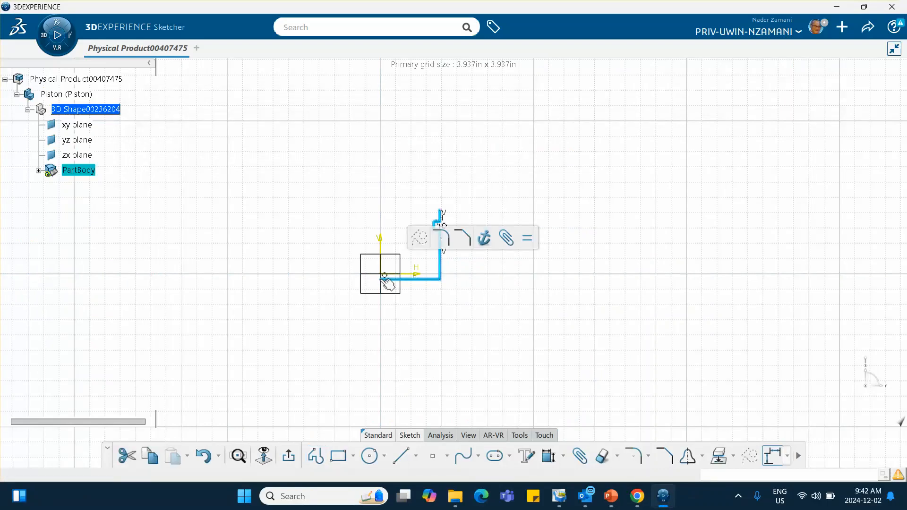
{"action": "left_click_drag", "start_coordinate": [381, 280], "coordinate": [455, 312]}
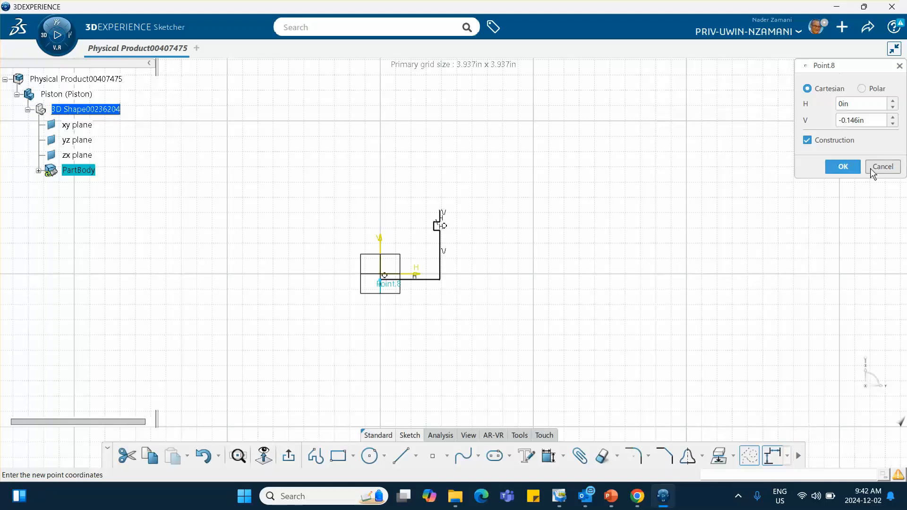
{"action": "left_click", "coordinate": [872, 167]}
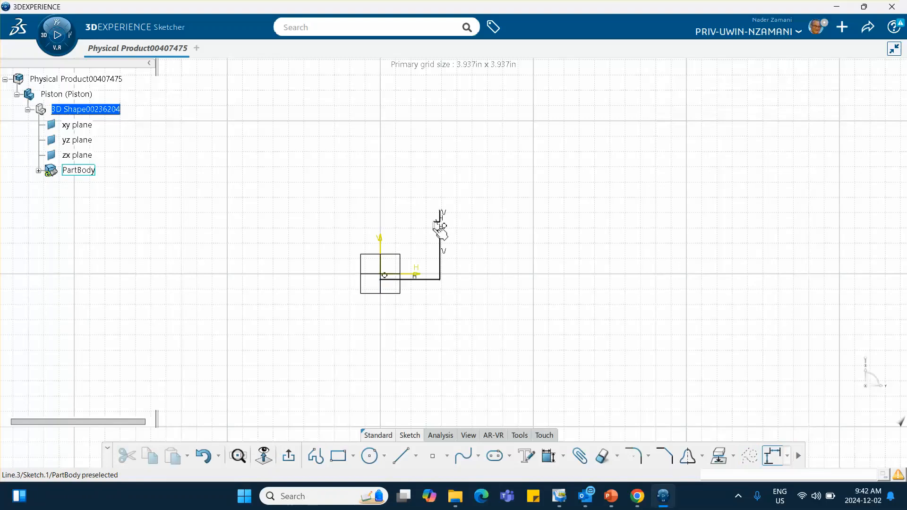
Narrow the profile by moving its ring groove and outer side closer to the vertical axis
{"action": "mouse_move", "coordinate": [434, 228]}
{"action": "left_mouse_down"}
{"action": "mouse_move", "coordinate": [411, 228]}
{"action": "mouse_move", "coordinate": [440, 217]}
{"action": "mouse_move", "coordinate": [424, 223]}
{"action": "left_mouse_up"}
{"action": "left_click", "coordinate": [474, 260]}
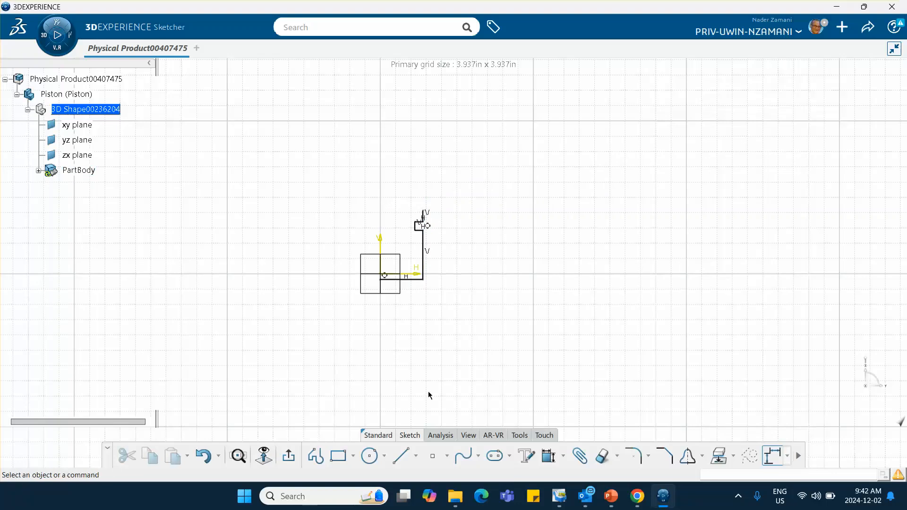
Add a three-point arc of about 6.12 in radius from the profile's upper end to the vertical axis at about V 1.79 in
{"action": "left_click", "coordinate": [384, 457]}
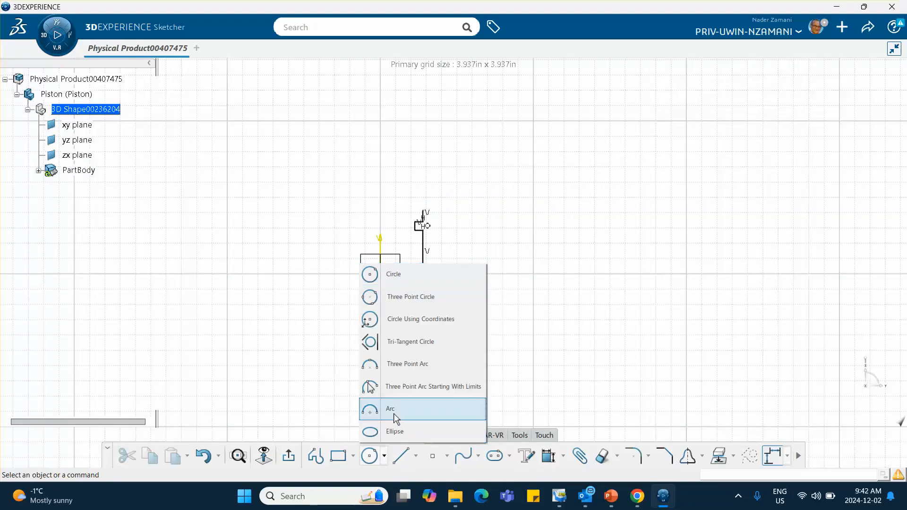
{"action": "left_click", "coordinate": [396, 367]}
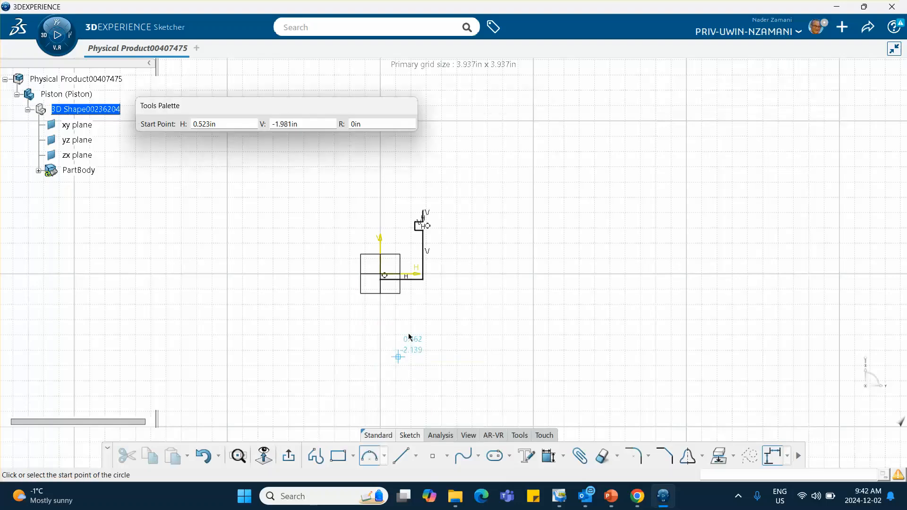
{"action": "left_click", "coordinate": [423, 212]}
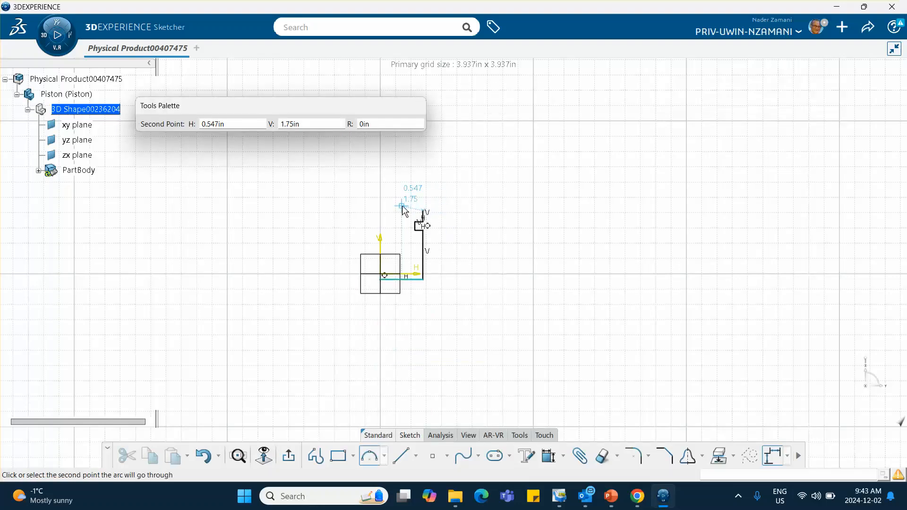
{"action": "left_click", "coordinate": [400, 207]}
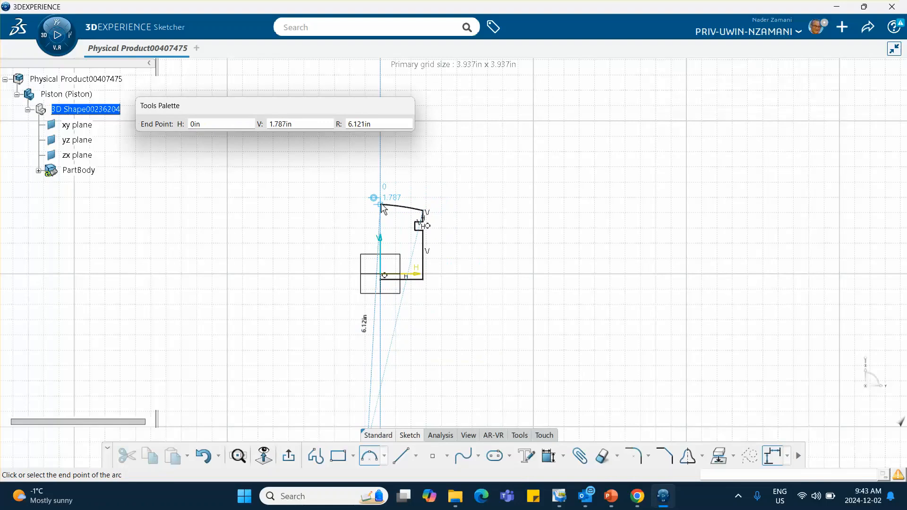
{"action": "left_click", "coordinate": [381, 204]}
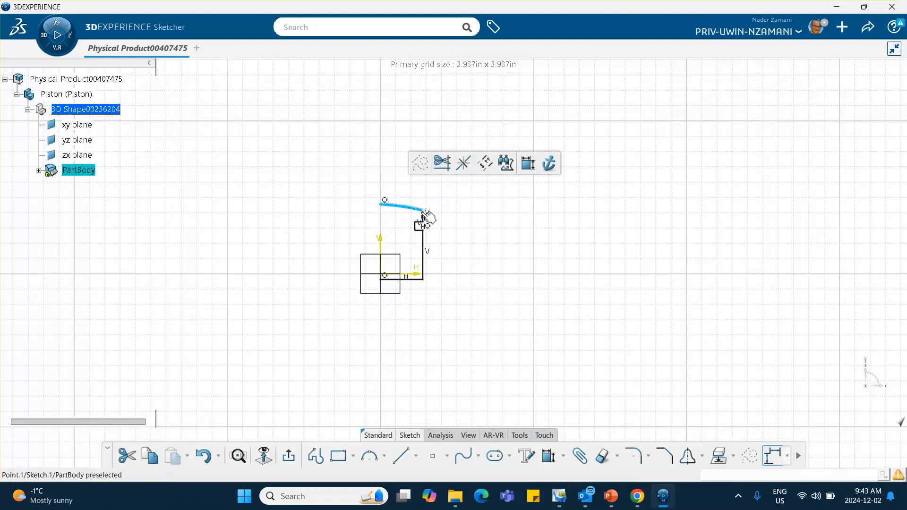
Leave the finished half-profile sketch and revolve it 360 deg about the Z axis with the Shaft command to create the piston body
{"action": "key", "text": "Escape"}
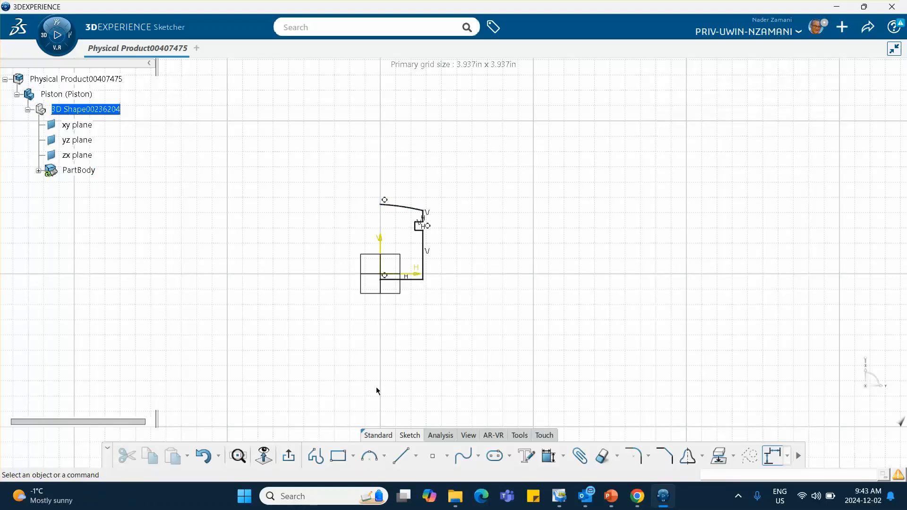
{"action": "left_click", "coordinate": [289, 456]}
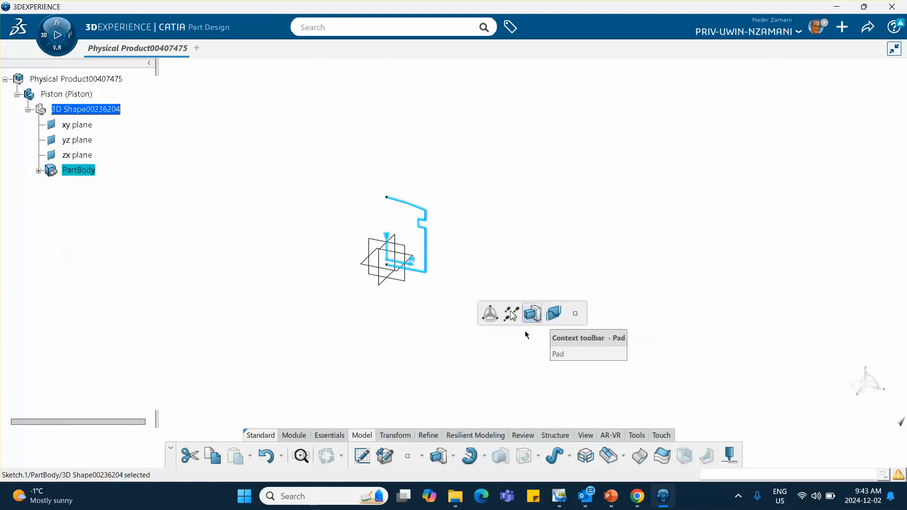
{"action": "left_click", "coordinate": [475, 363]}
{"action": "left_click", "coordinate": [453, 458]}
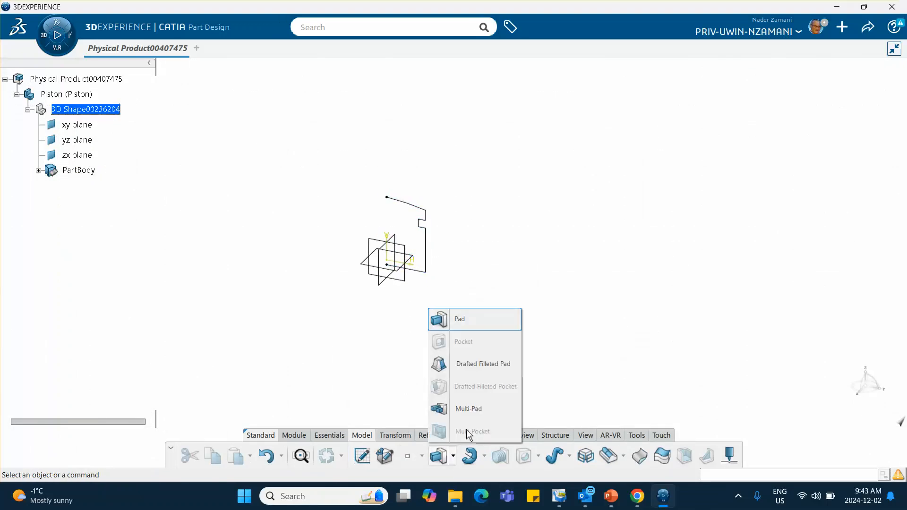
{"action": "left_click", "coordinate": [470, 456]}
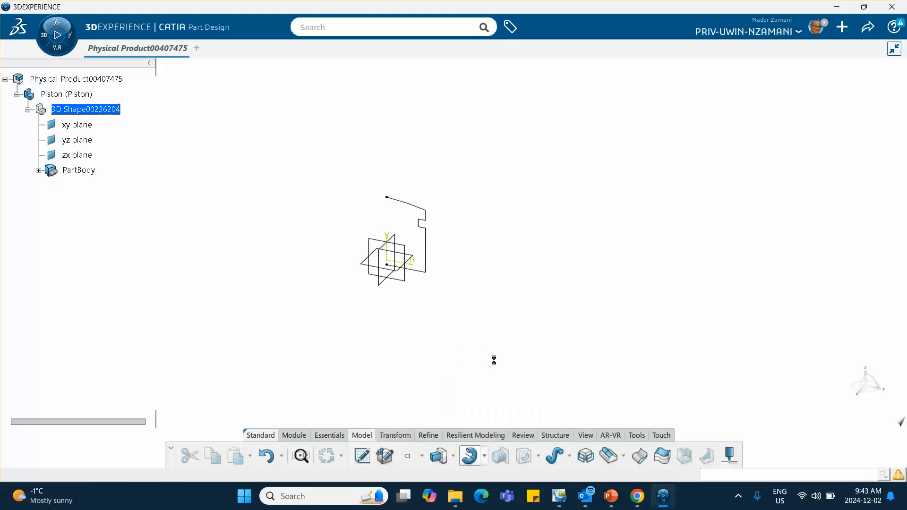
{"action": "left_click", "coordinate": [427, 249]}
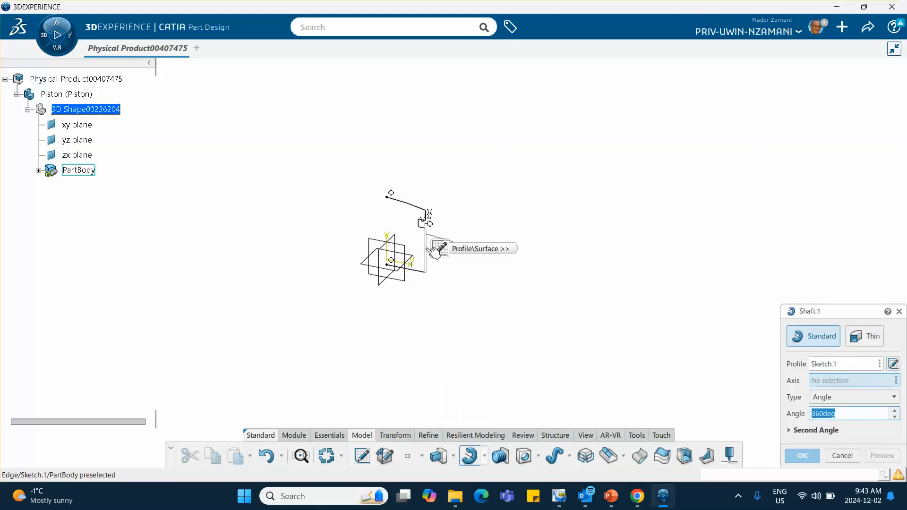
{"action": "right_click", "coordinate": [824, 382]}
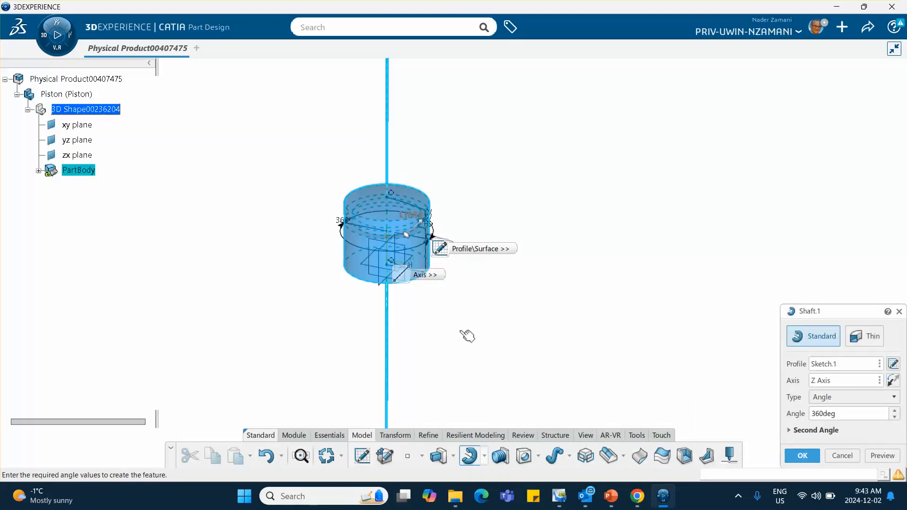
{"action": "left_click", "coordinate": [794, 456]}
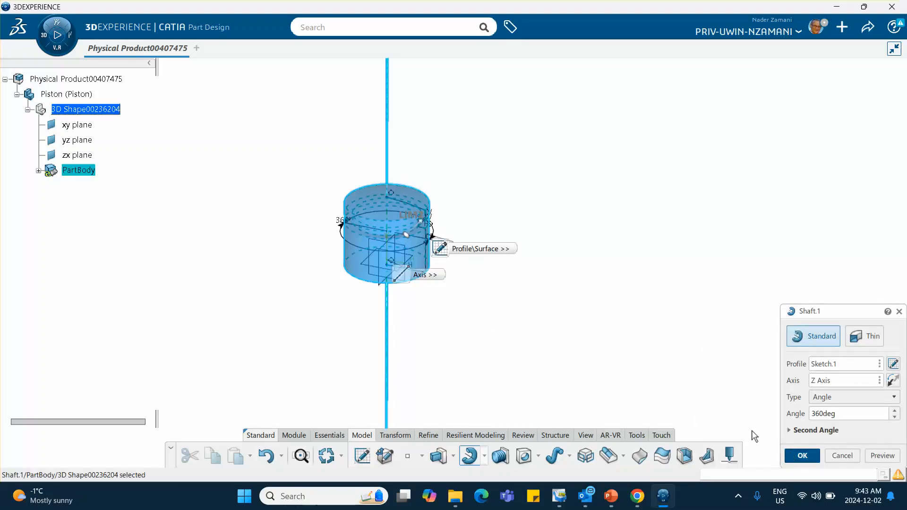
{"action": "mouse_move", "coordinate": [466, 331]}
{"action": "middle_mouse_down"}
{"action": "mouse_move", "coordinate": [425, 239]}
{"action": "mouse_move", "coordinate": [435, 165]}
{"action": "mouse_move", "coordinate": [451, 337]}
{"action": "middle_mouse_up"}
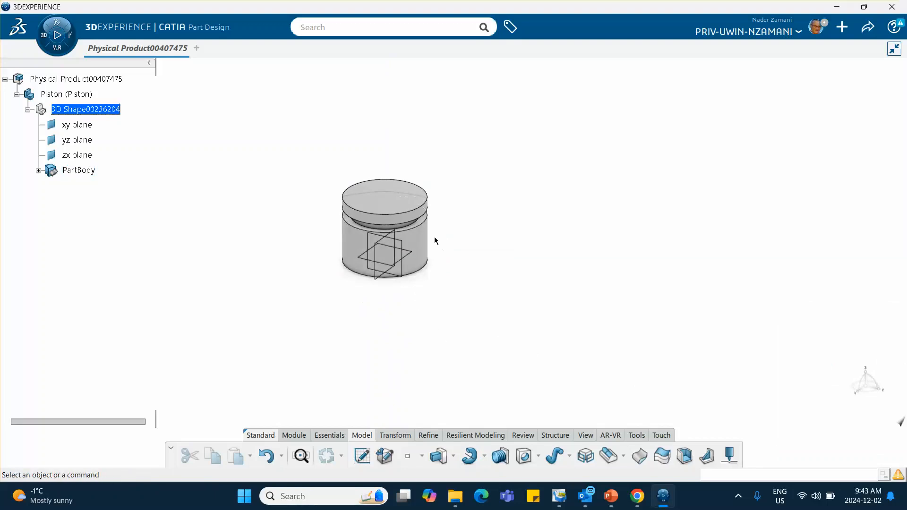
Check the piston's side flat in the PowerPoint tutorial, and back in 3DEXPERIENCE sketch a narrow upright rectangle on the yz plane overlapping the piston's lower side edge
{"action": "left_click", "coordinate": [606, 498]}
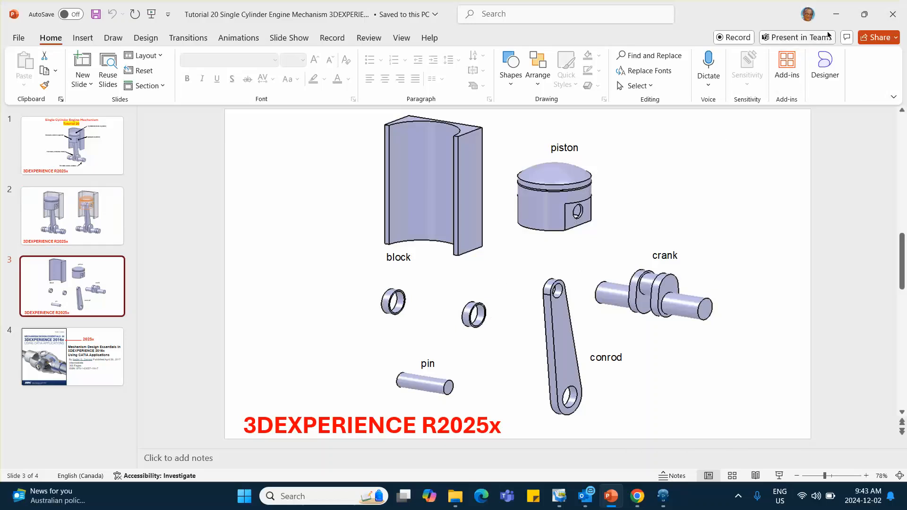
{"action": "left_click", "coordinate": [836, 15]}
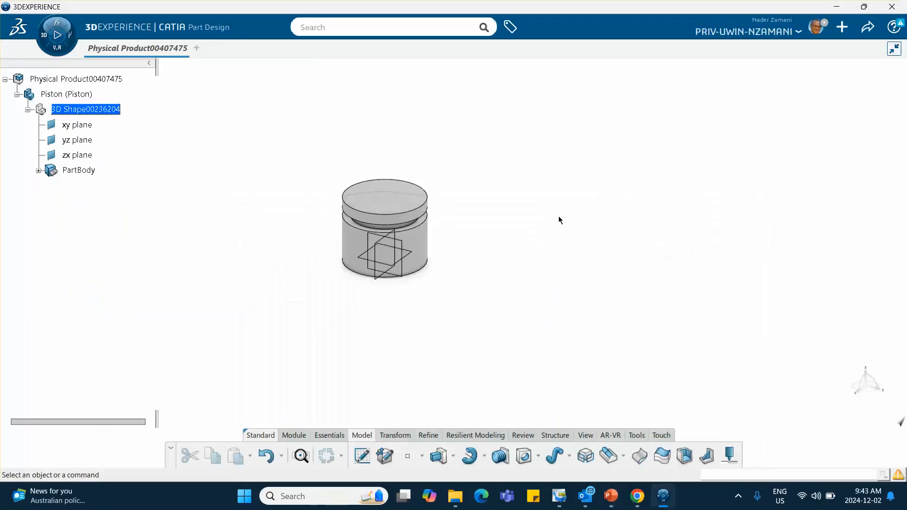
{"action": "left_click", "coordinate": [402, 250]}
{"action": "left_click", "coordinate": [482, 203]}
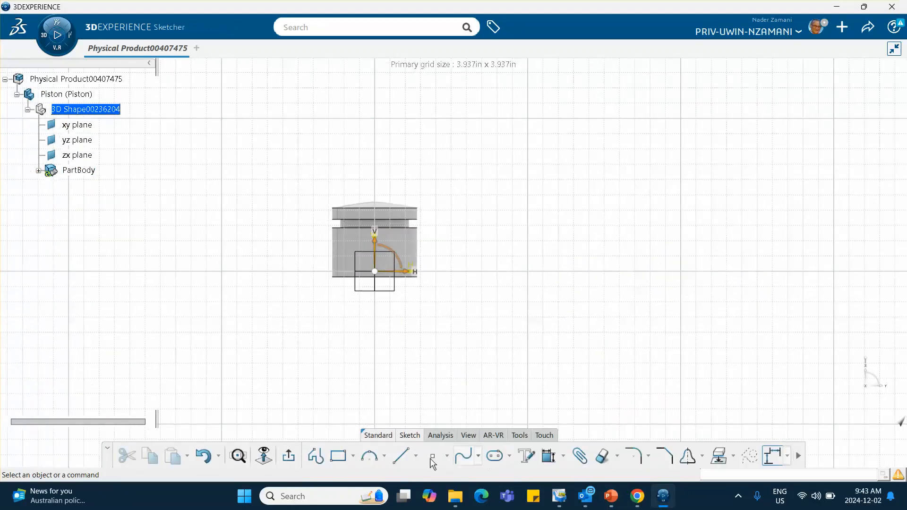
{"action": "left_click", "coordinate": [339, 456]}
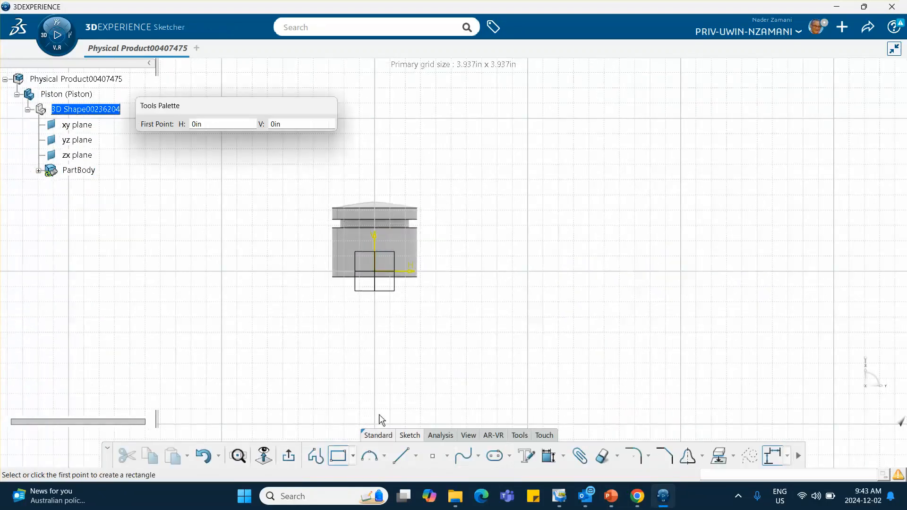
{"action": "left_click", "coordinate": [425, 244]}
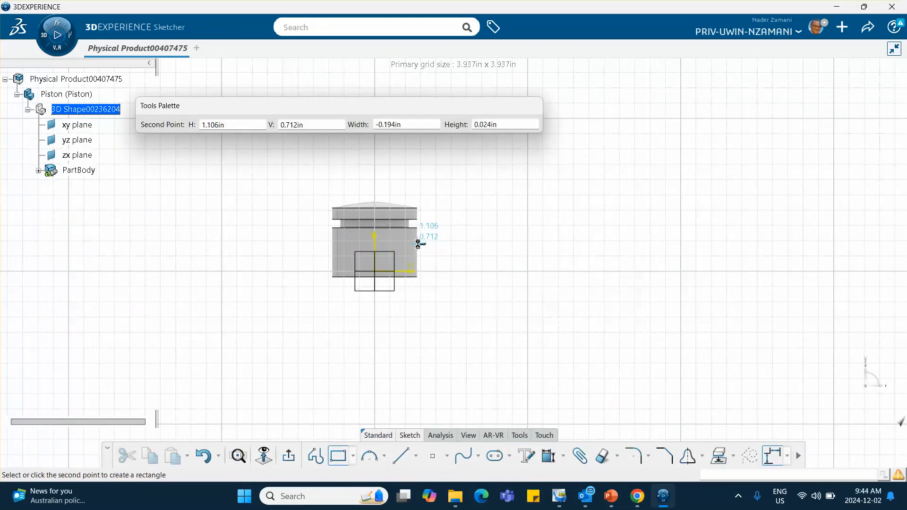
{"action": "left_click", "coordinate": [411, 284]}
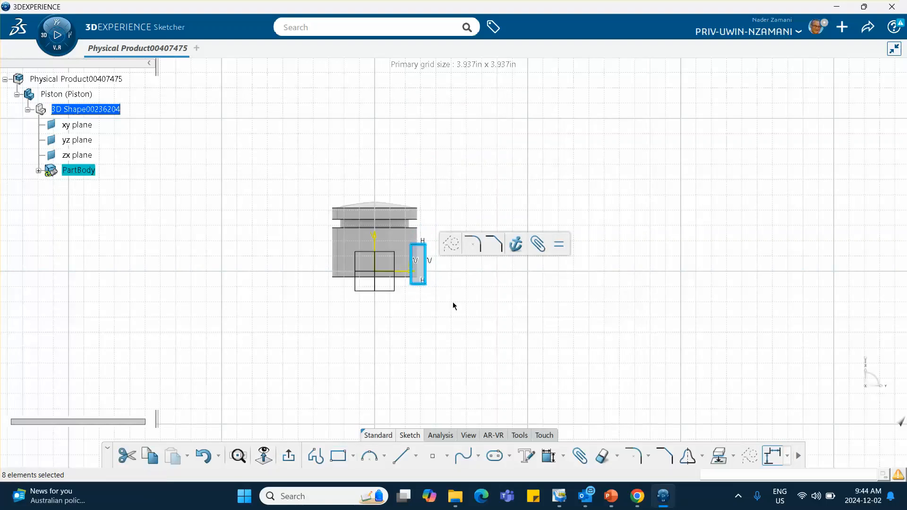
{"action": "left_click", "coordinate": [289, 456]}
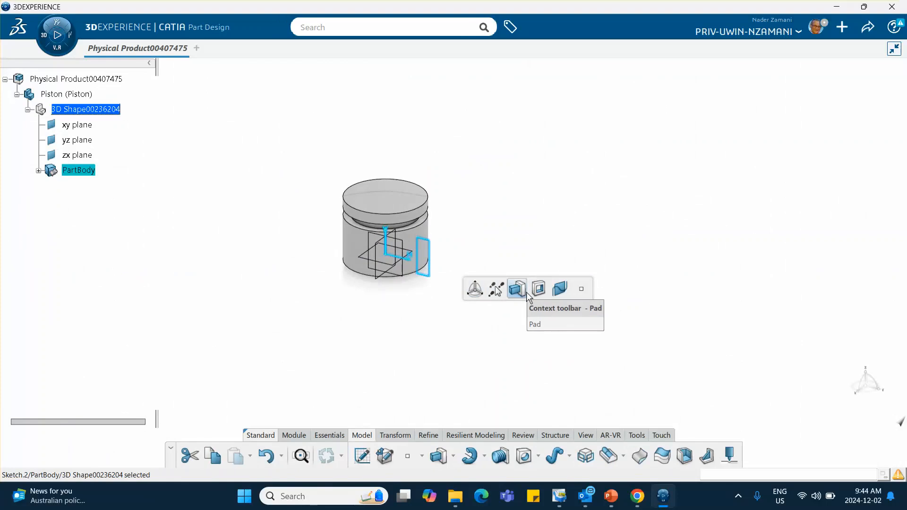
Cut the rectangle sketch into the piston's lower side as a pocket 0.79 in deep
{"action": "left_click", "coordinate": [539, 289]}
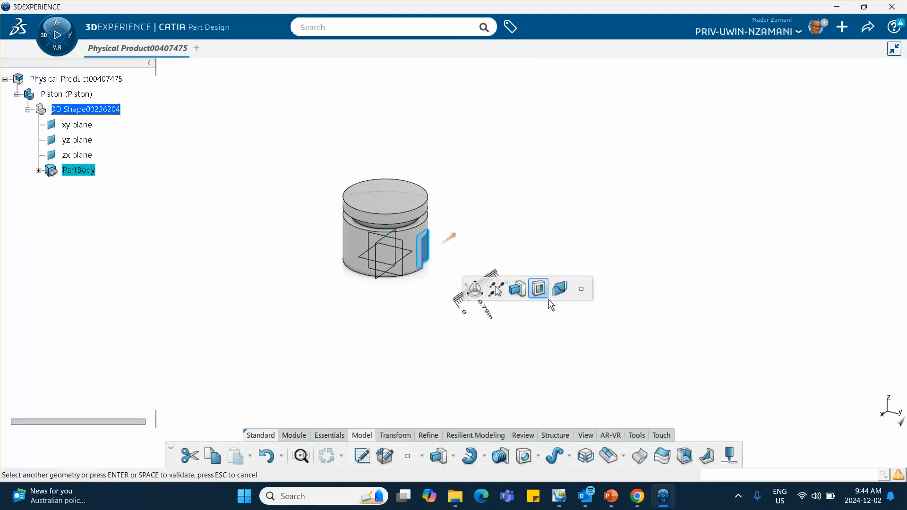
{"action": "left_click", "coordinate": [538, 289]}
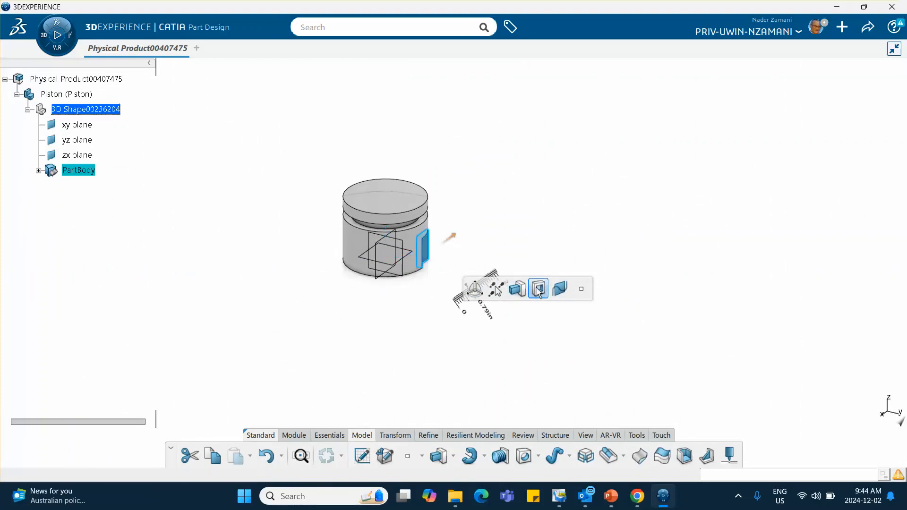
{"action": "left_click", "coordinate": [538, 289]}
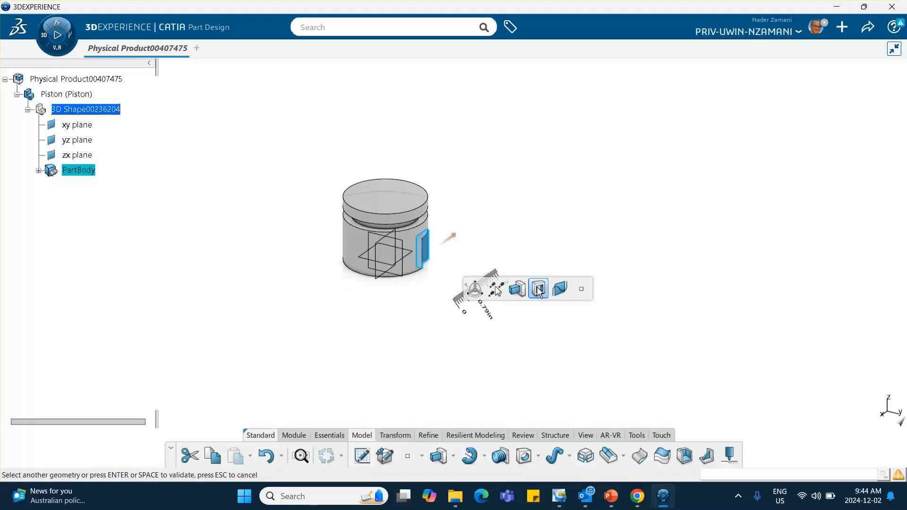
{"action": "left_click", "coordinate": [537, 259]}
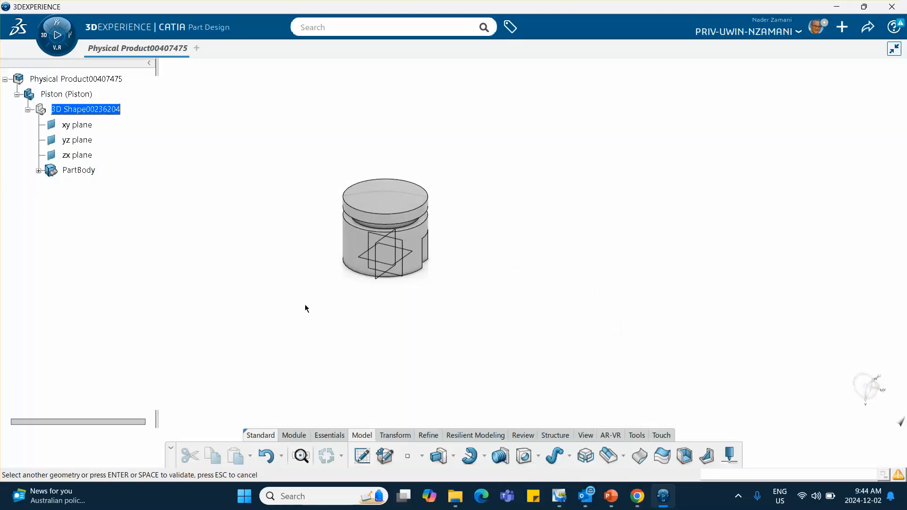
Edit the pocket to use a mirrored extent, cutting 0.787 in to both sides of its sketch plane
{"action": "left_click", "coordinate": [40, 171]}
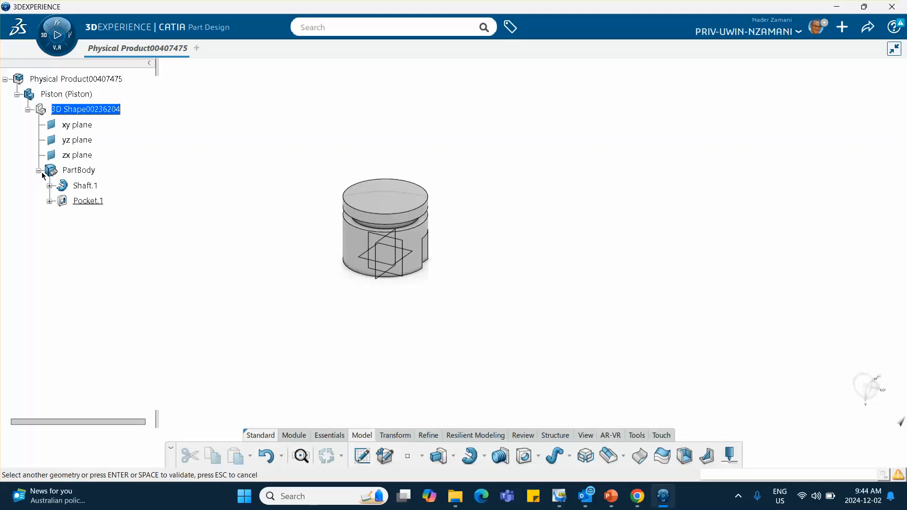
{"action": "double_click", "coordinate": [90, 202]}
{"action": "double_click", "coordinate": [96, 203]}
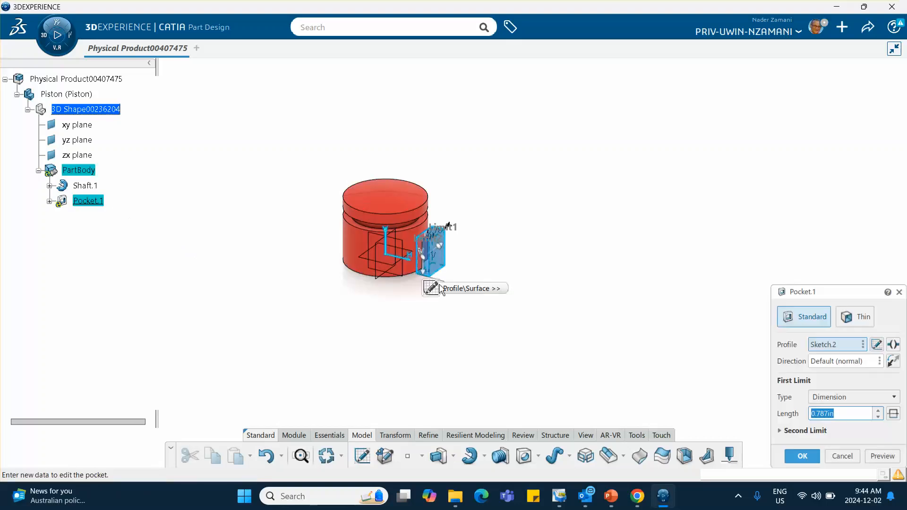
{"action": "left_click", "coordinate": [893, 414]}
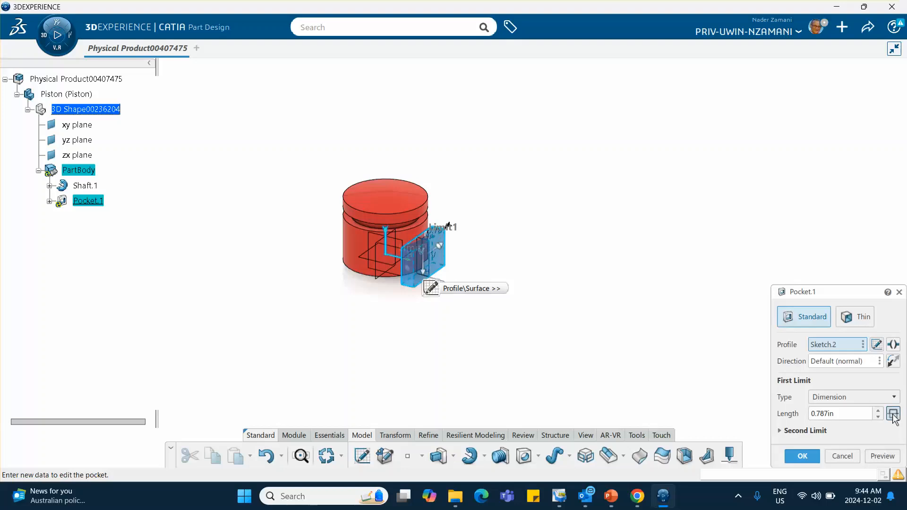
{"action": "left_click", "coordinate": [802, 456]}
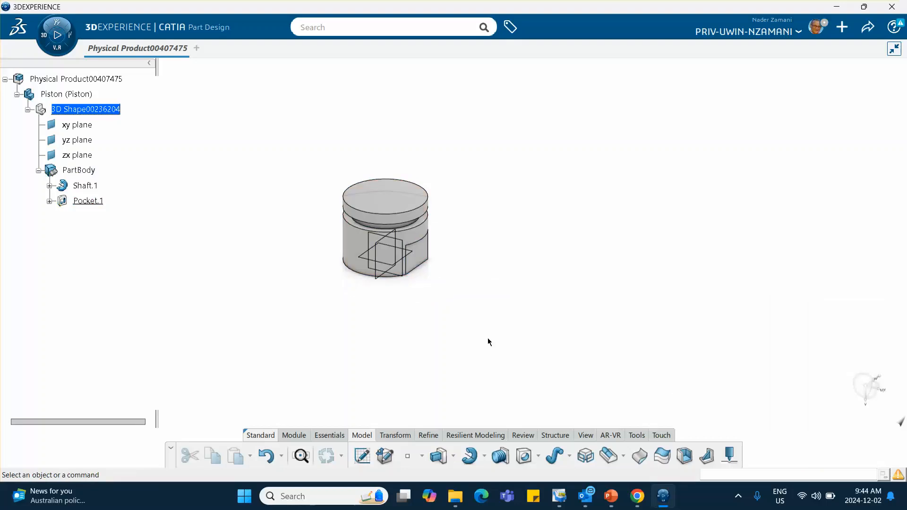
Mirror only the side pocket about the zx plane to cut a matching flat on the piston's opposite side
{"action": "middle_click_drag", "start_coordinate": [488, 341], "coordinate": [416, 254]}
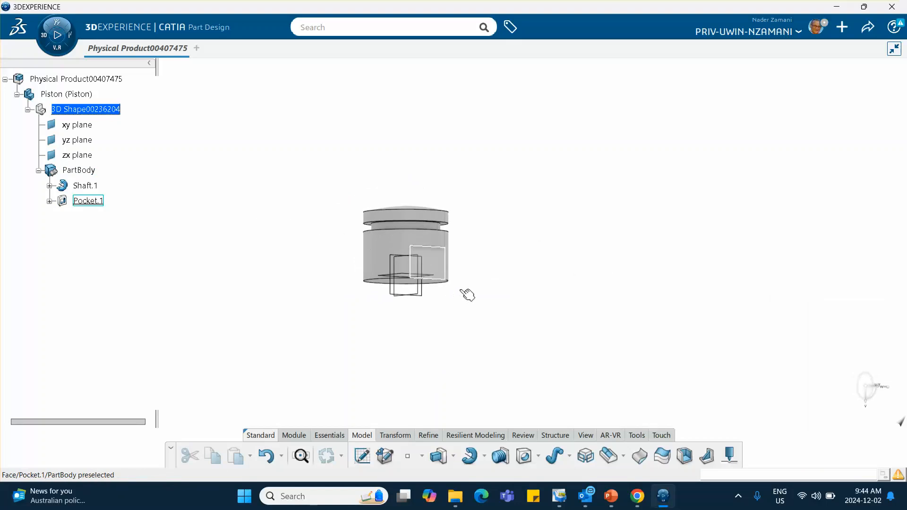
{"action": "middle_click_drag", "start_coordinate": [338, 271], "coordinate": [148, 205]}
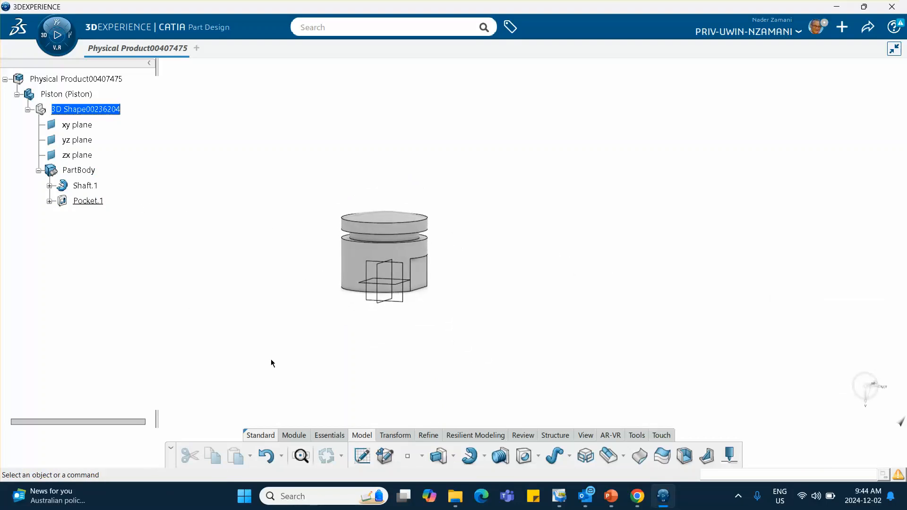
{"action": "left_click", "coordinate": [398, 438]}
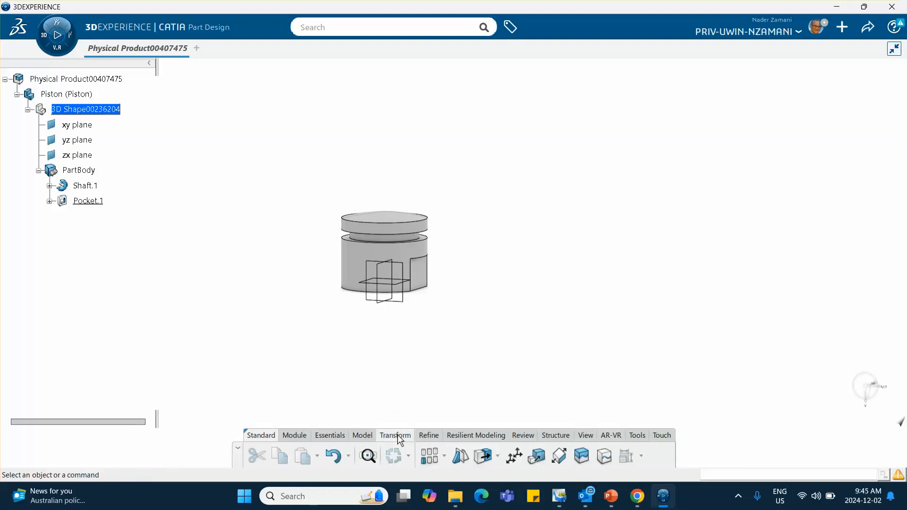
{"action": "left_click", "coordinate": [459, 456]}
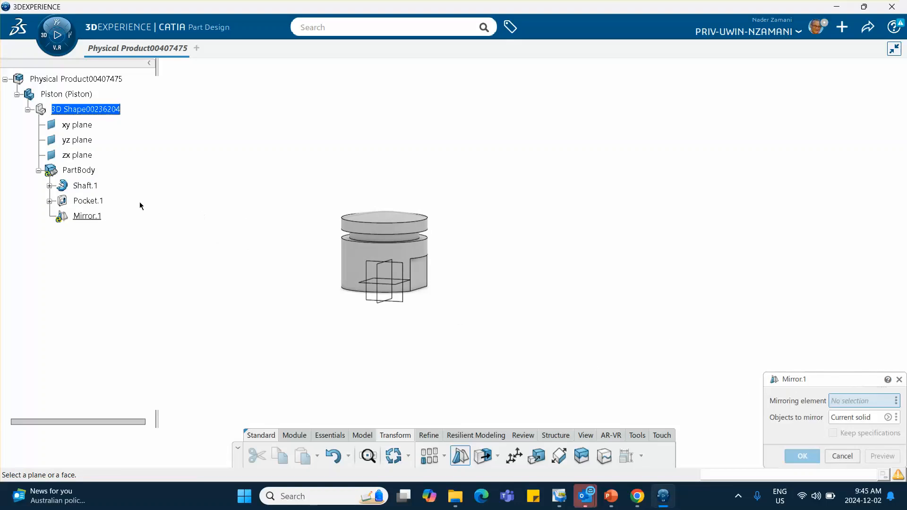
{"action": "left_click", "coordinate": [96, 201]}
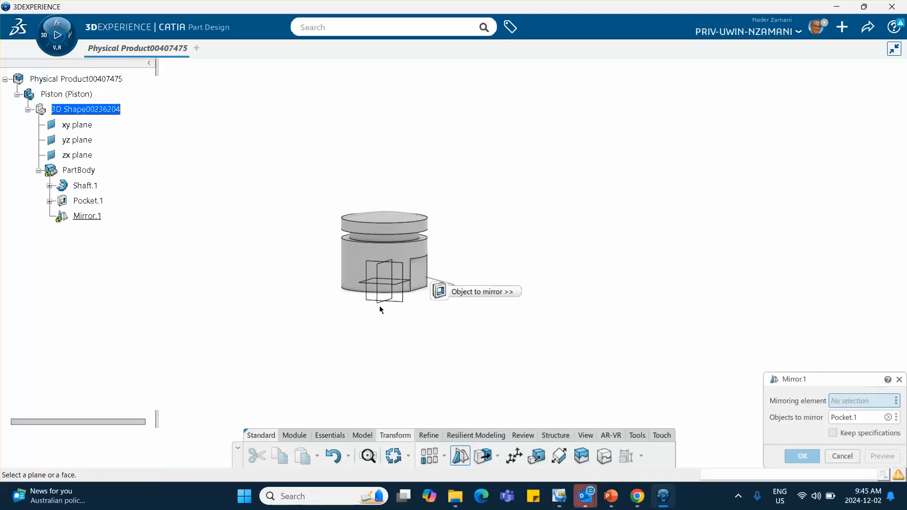
{"action": "left_click", "coordinate": [384, 300]}
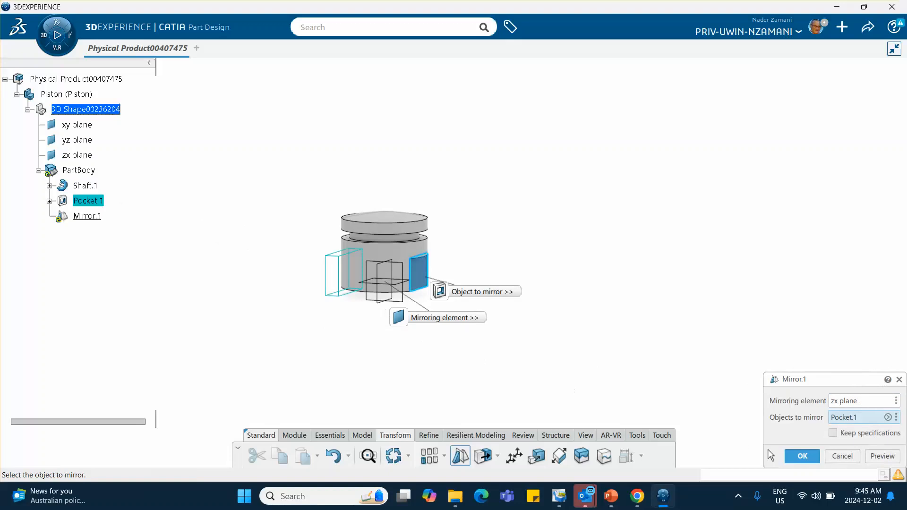
{"action": "left_click", "coordinate": [802, 455]}
Sketch a circle of about 0.16 in radius on the piston's side flat, centred about 0.29 in above the origin on the vertical axis
{"action": "middle_click_drag", "start_coordinate": [511, 274], "coordinate": [415, 269]}
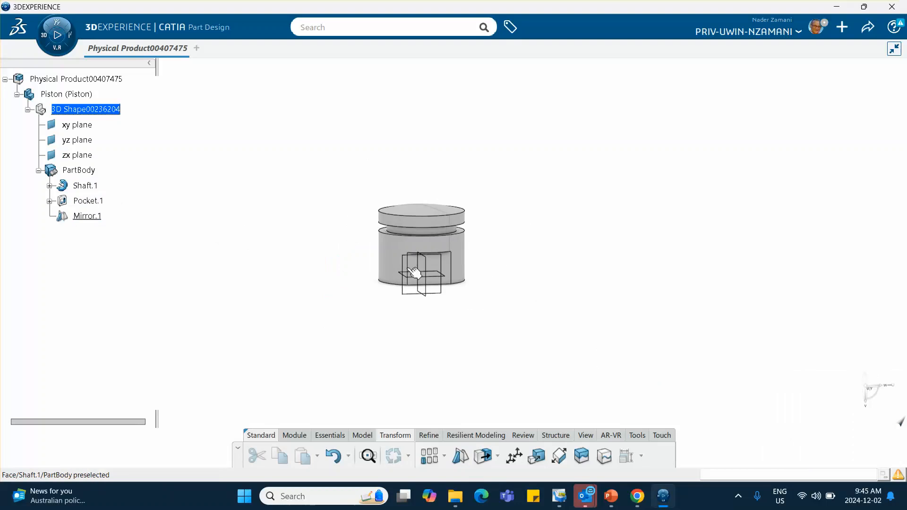
{"action": "left_click", "coordinate": [425, 265]}
{"action": "left_click", "coordinate": [515, 227]}
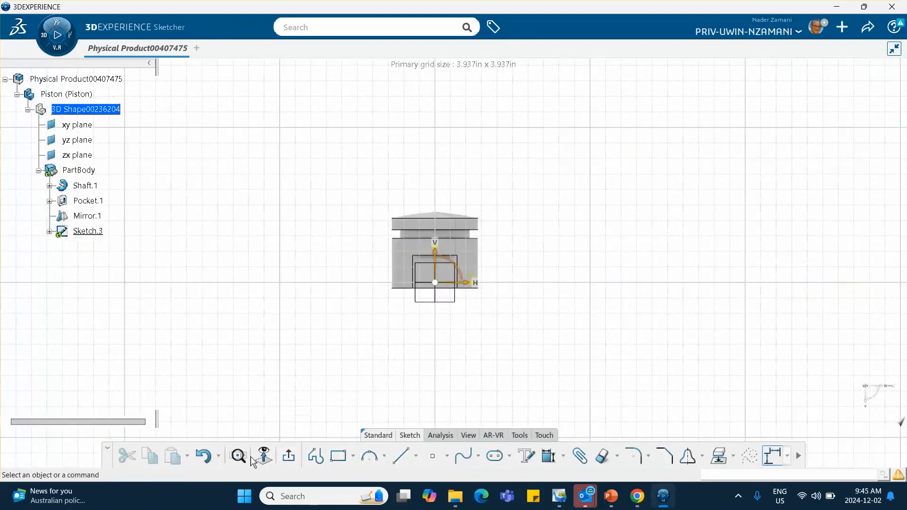
{"action": "left_click", "coordinate": [510, 457]}
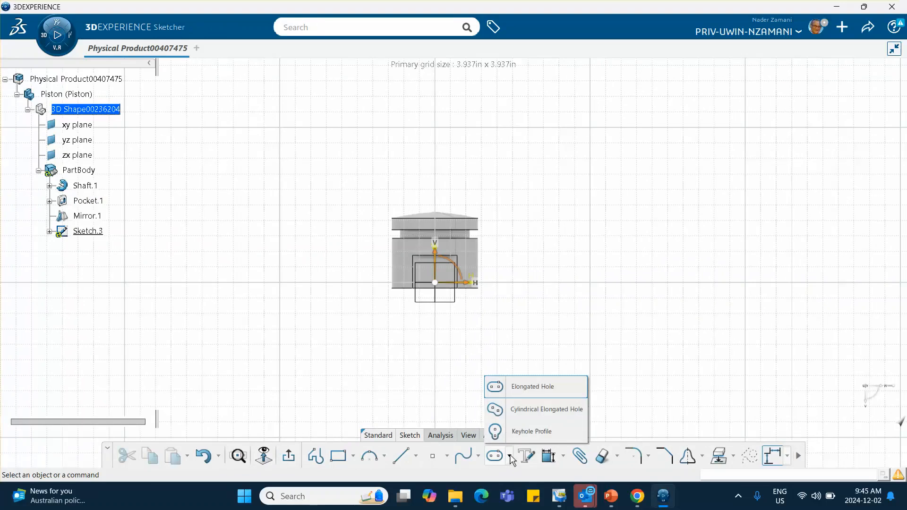
{"action": "left_click", "coordinate": [385, 458]}
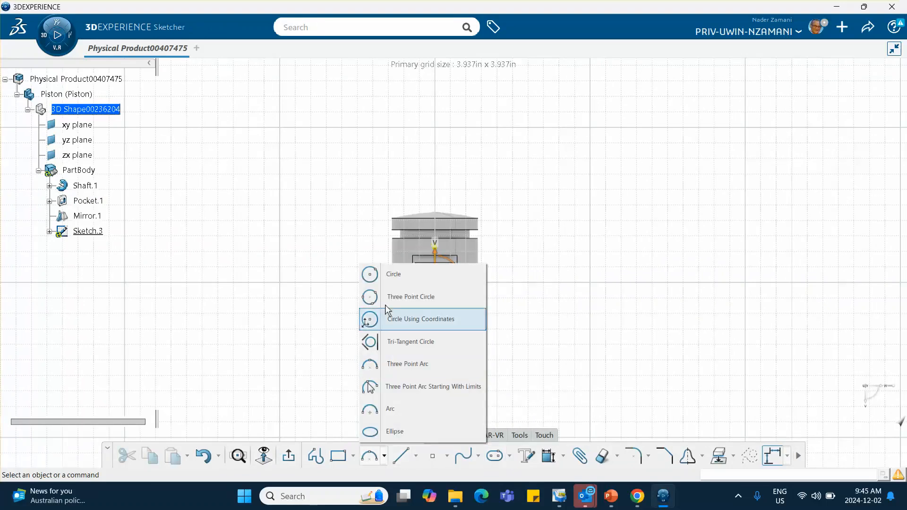
{"action": "left_click", "coordinate": [390, 277]}
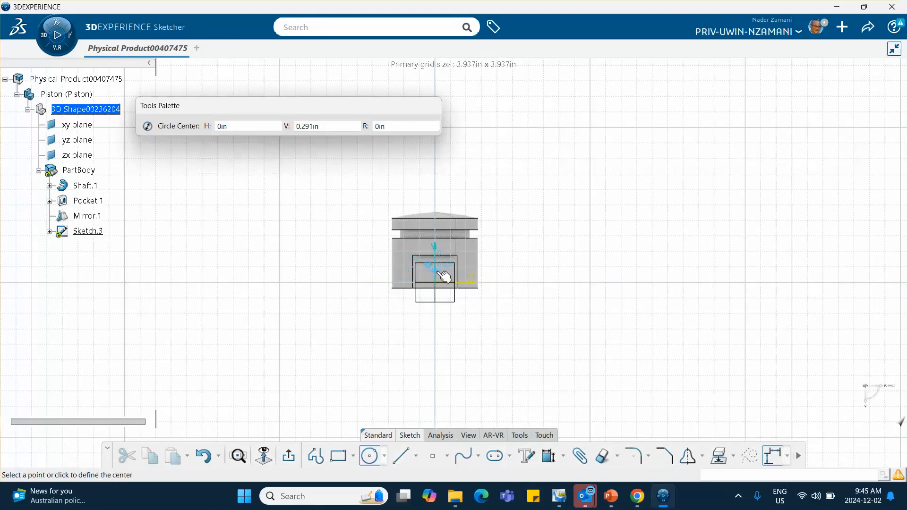
{"action": "left_click", "coordinate": [435, 271]}
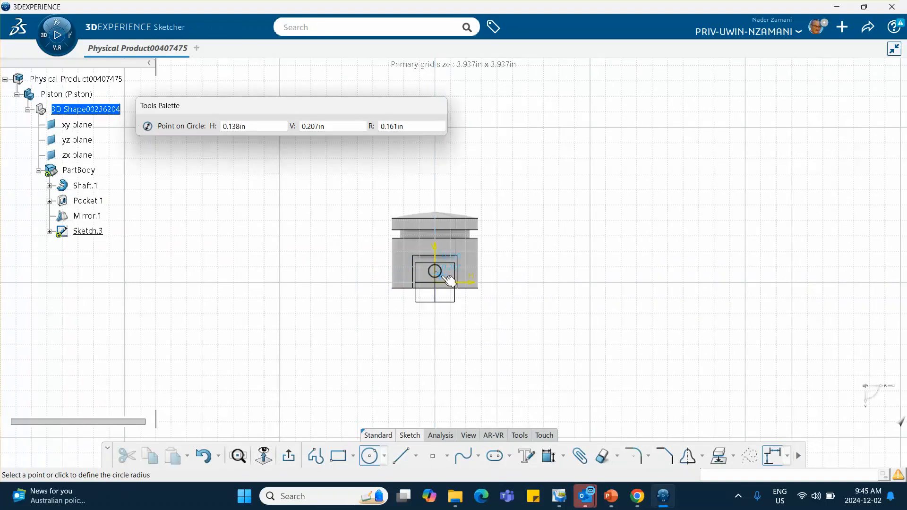
{"action": "left_click", "coordinate": [449, 278]}
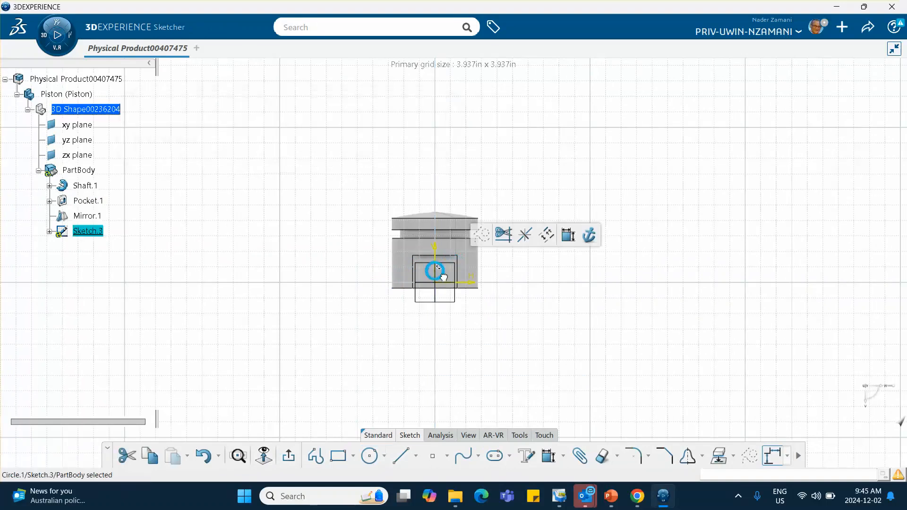
{"action": "left_click", "coordinate": [289, 456]}
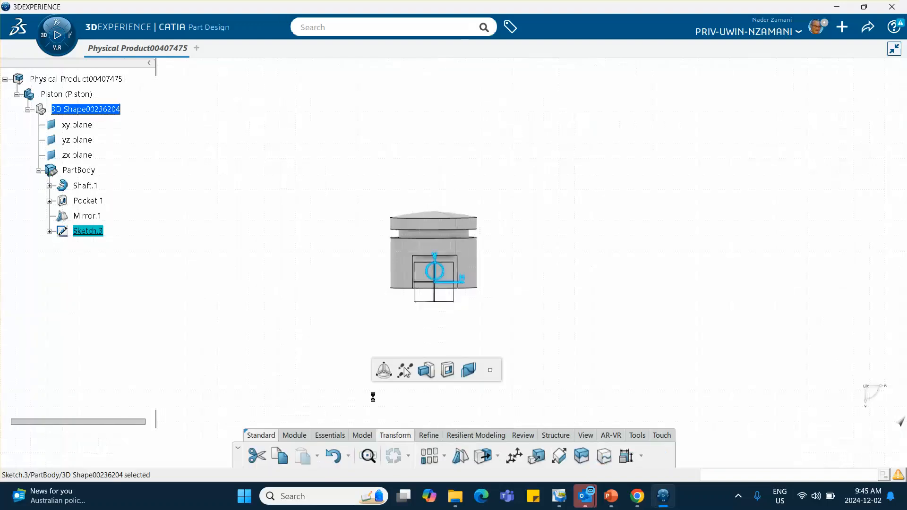
Cut the circle sketch into the side flat as a pocket 0.79 in deep
{"action": "left_click", "coordinate": [448, 370]}
{"action": "middle_click_drag", "start_coordinate": [441, 338], "coordinate": [620, 334]}
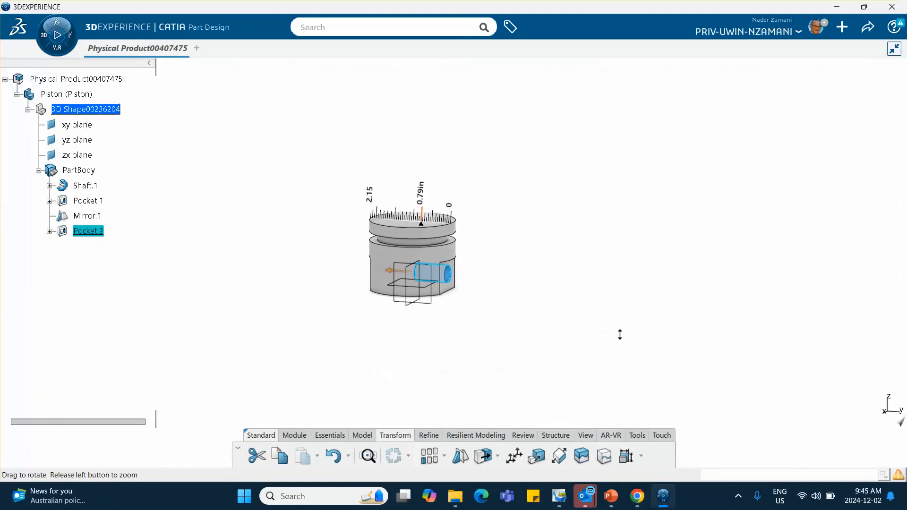
{"action": "left_click", "coordinate": [487, 334]}
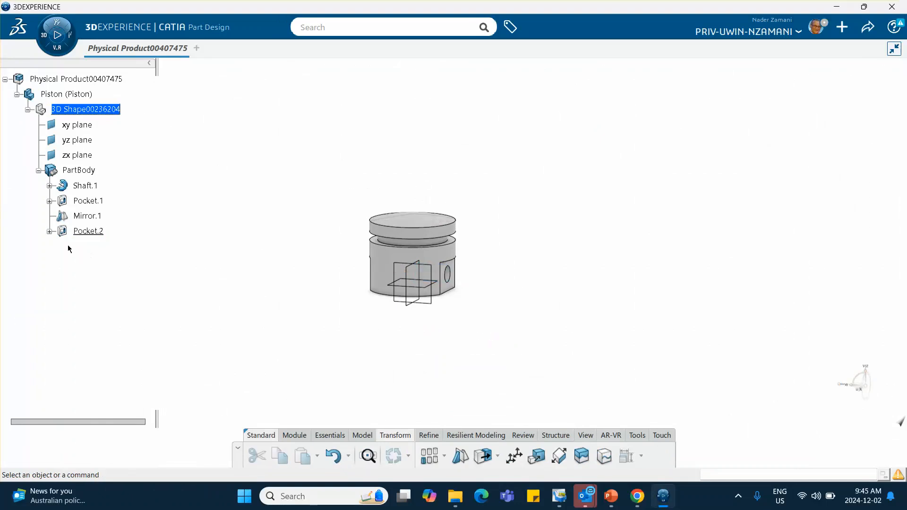
Edit the circular pocket so its first limit runs up to last, extending the pin hole across the piston
{"action": "double_click", "coordinate": [87, 231]}
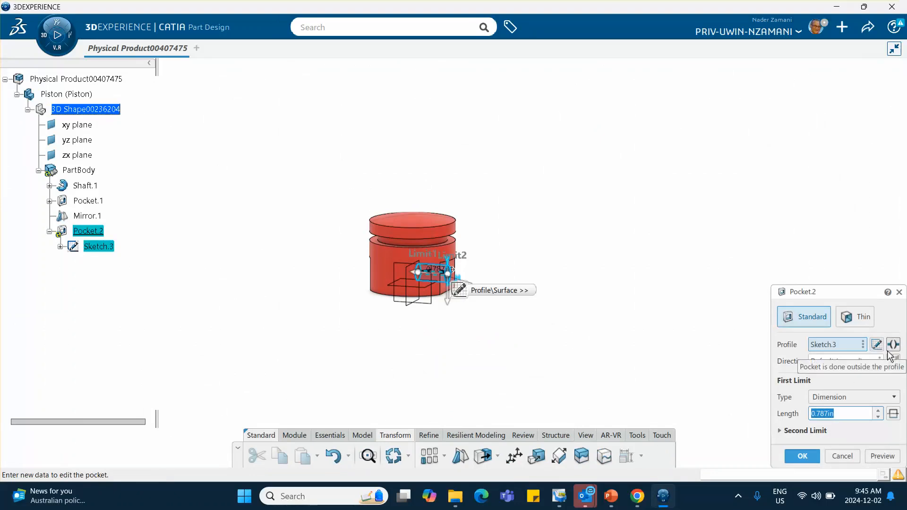
{"action": "left_click", "coordinate": [863, 396]}
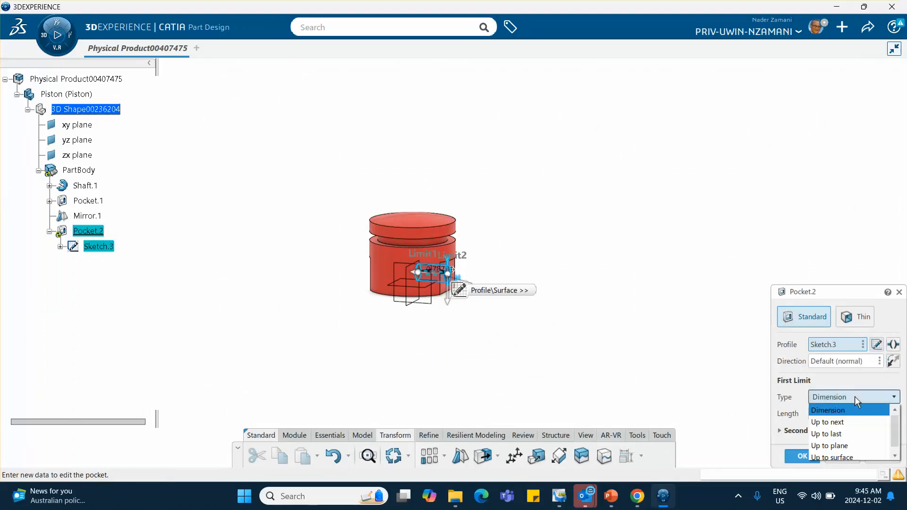
{"action": "left_click", "coordinate": [840, 432]}
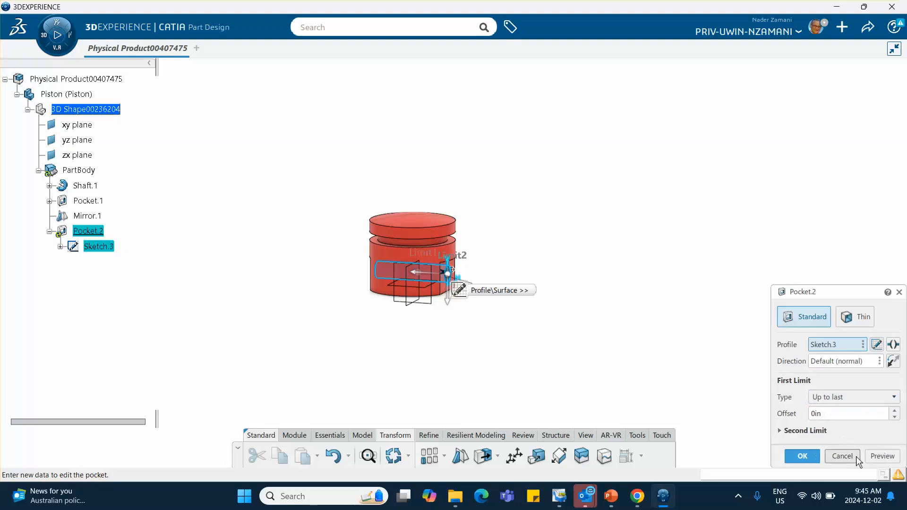
{"action": "left_click", "coordinate": [803, 456]}
Start a shell that removes the piston's bottom face and the pin hole's inner face, and preview it at 0.039 in inside thickness
{"action": "middle_click_drag", "start_coordinate": [540, 364], "coordinate": [468, 163]}
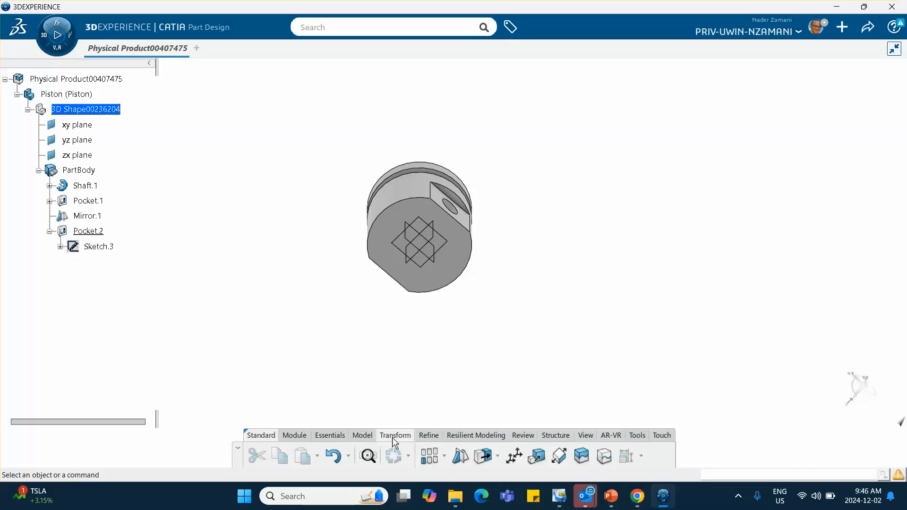
{"action": "left_click", "coordinate": [330, 434]}
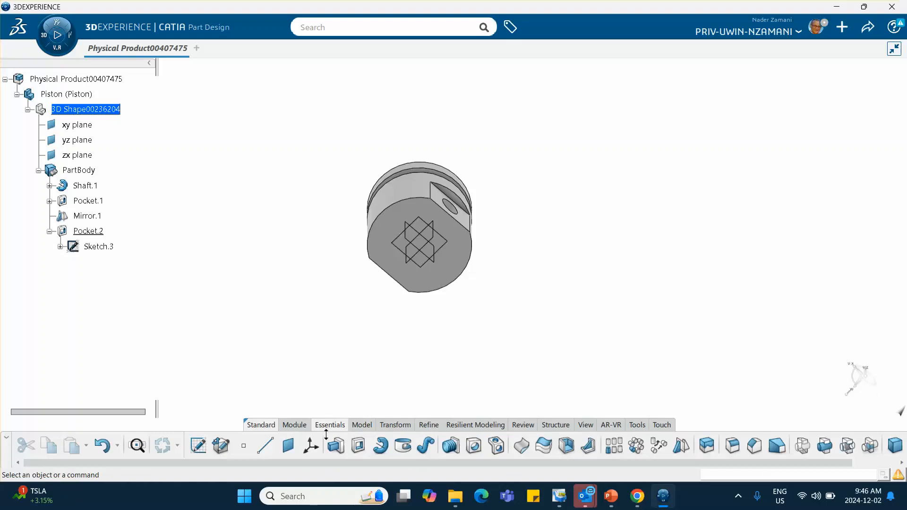
{"action": "left_click", "coordinate": [568, 445]}
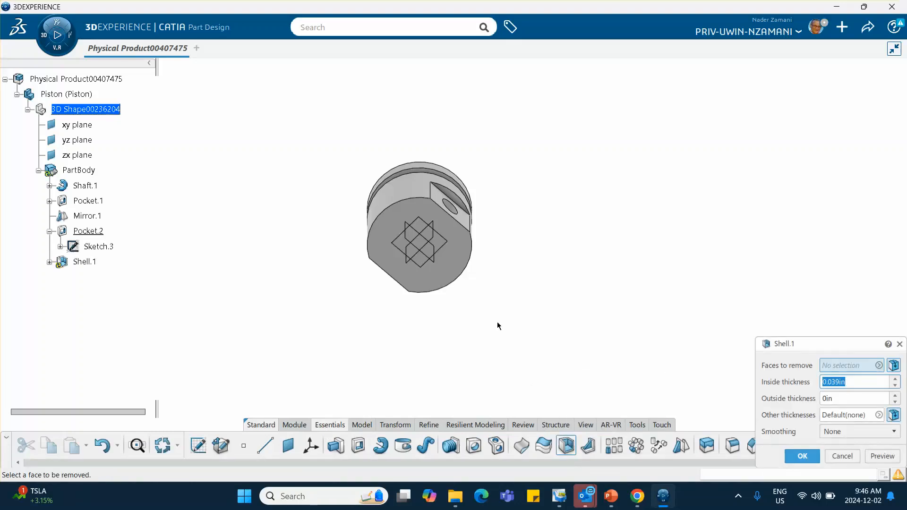
{"action": "left_click", "coordinate": [425, 248]}
{"action": "middle_click_drag", "start_coordinate": [486, 220], "coordinate": [436, 244]}
{"action": "left_click", "coordinate": [419, 183]}
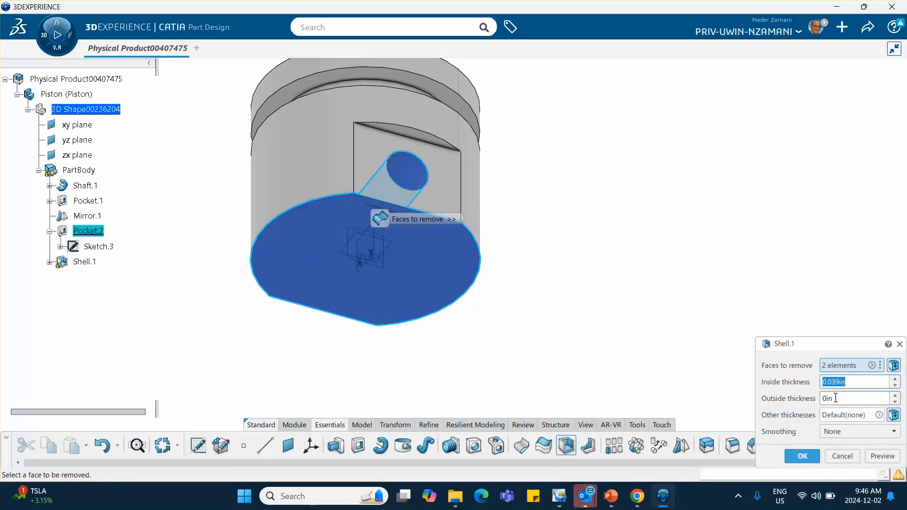
{"action": "left_click", "coordinate": [851, 382]}
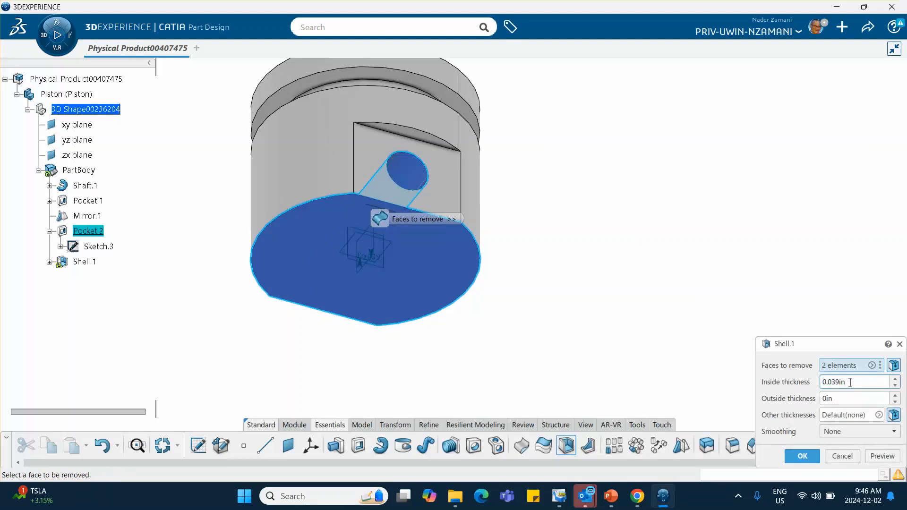
{"action": "left_click_drag", "start_coordinate": [851, 382], "coordinate": [832, 382]}
{"action": "left_click", "coordinate": [869, 456]}
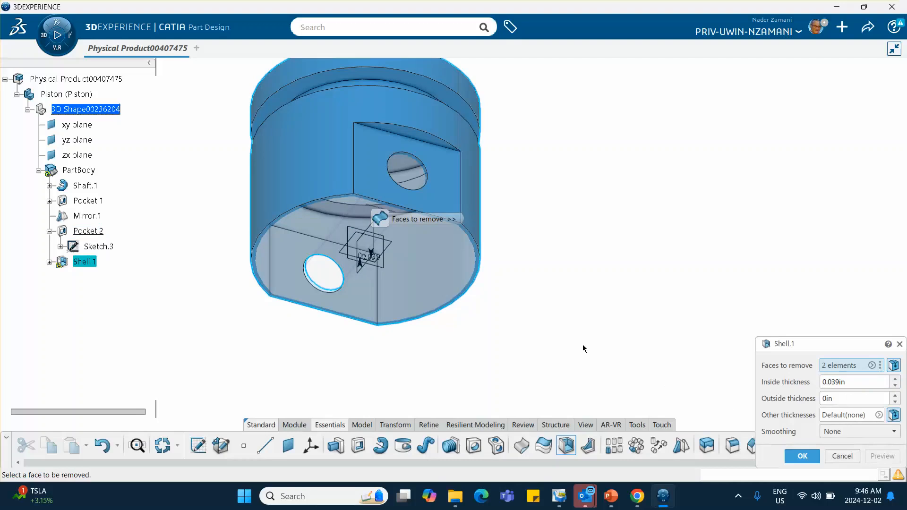
Set the shell's inside thickness to 0.05 in, preview the hollowed piston, and finish the shell
{"action": "left_click_drag", "start_coordinate": [810, 377], "coordinate": [776, 376]}
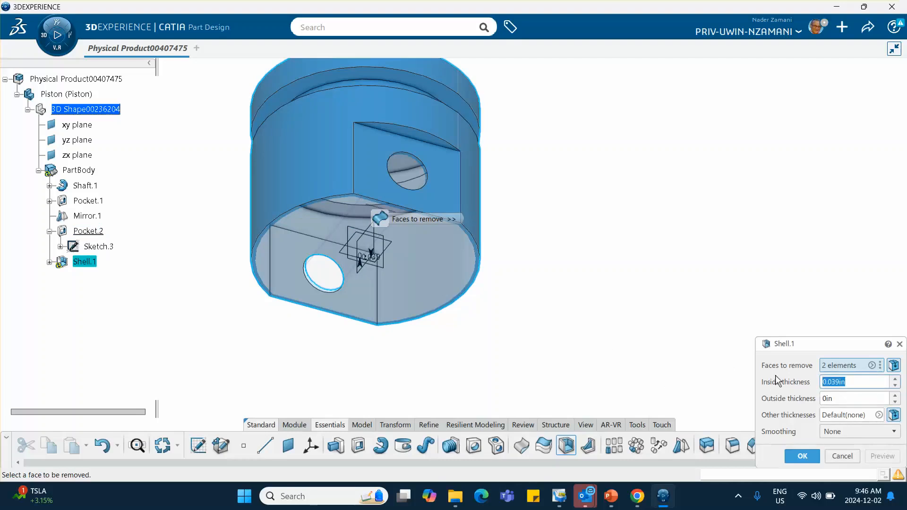
{"action": "type", "text": ".05"}
{"action": "left_click", "coordinate": [810, 458]}
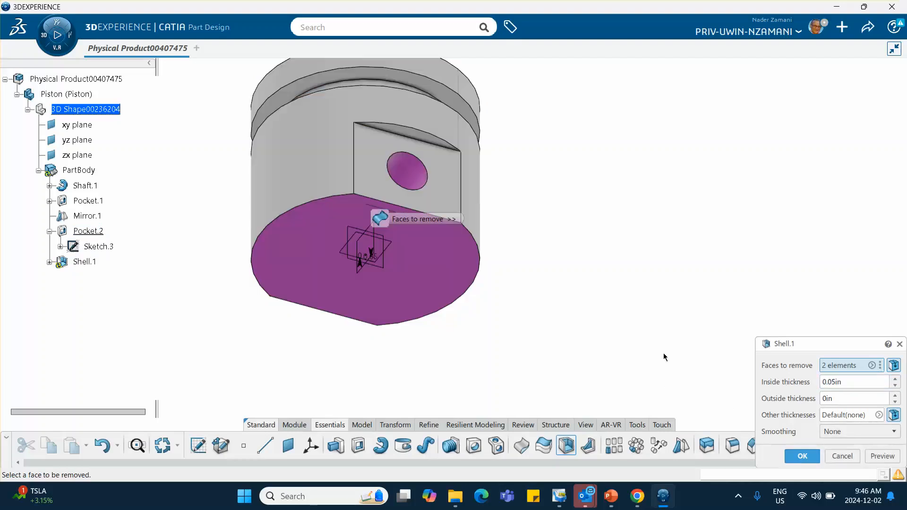
{"action": "left_click", "coordinate": [881, 456]}
{"action": "middle_click_drag", "start_coordinate": [614, 331], "coordinate": [529, 359]}
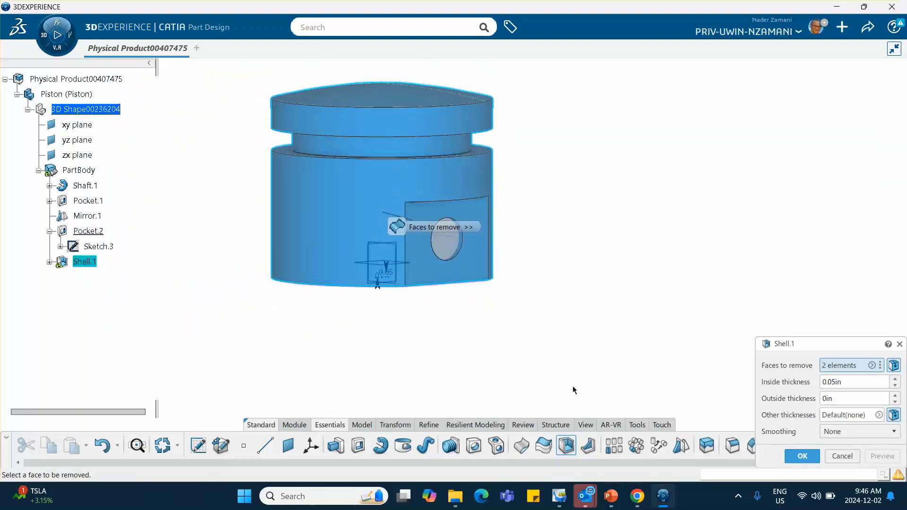
{"action": "left_click", "coordinate": [799, 456]}
{"action": "middle_click_drag", "start_coordinate": [567, 316], "coordinate": [662, 341]}
{"action": "left_click", "coordinate": [662, 341]}
{"action": "middle_click_drag", "start_coordinate": [559, 338], "coordinate": [518, 310]}
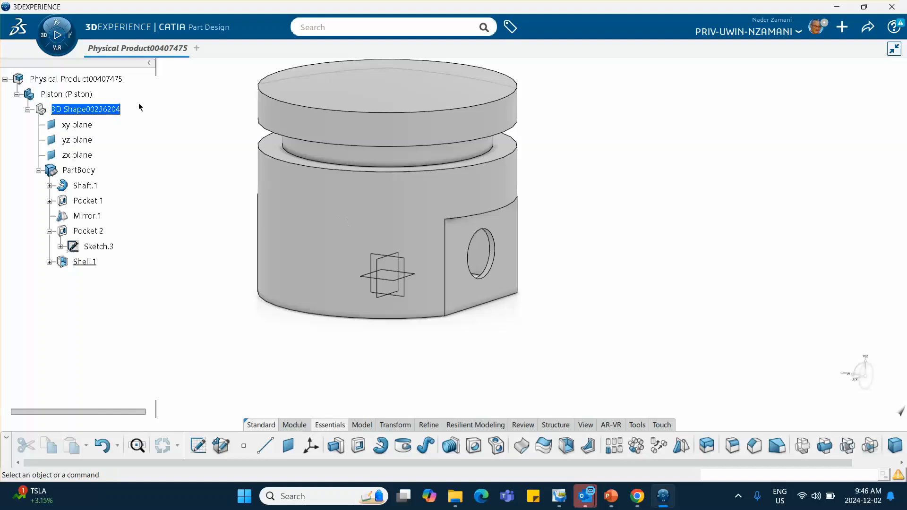
Check the piston on the parts slide of the PowerPoint tutorial, and close all Outlook windows
{"action": "left_click", "coordinate": [611, 496]}
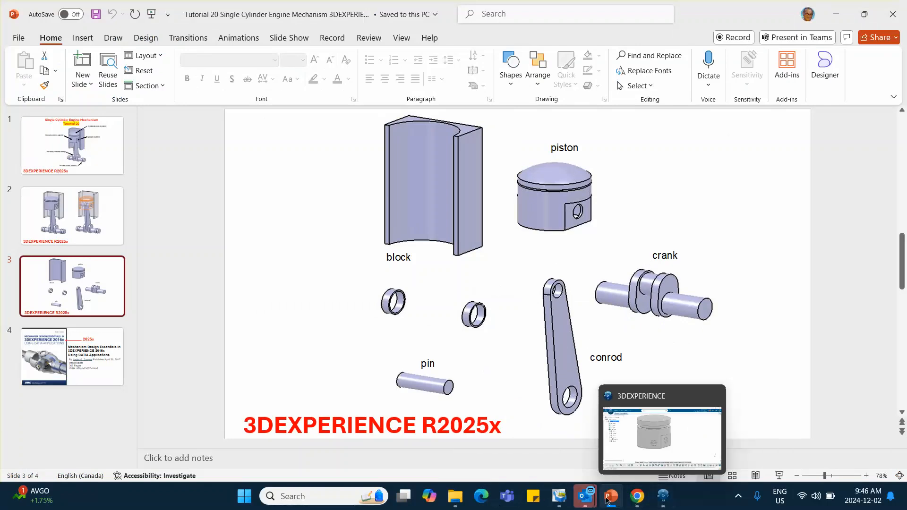
{"action": "left_click", "coordinate": [585, 497]}
{"action": "right_click", "coordinate": [585, 497]}
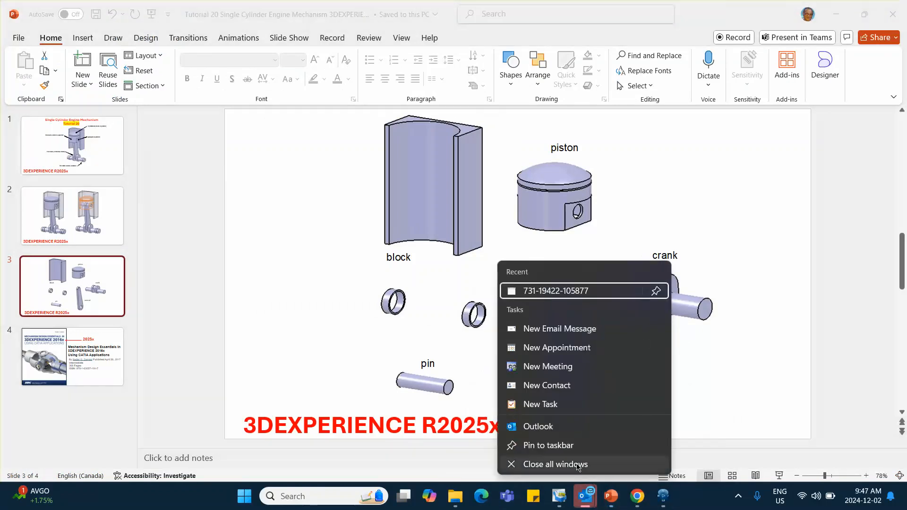
{"action": "left_click", "coordinate": [544, 464]}
Switch back to 3DEXPERIENCE and save the assembly with its piston part
{"action": "left_click", "coordinate": [653, 497]}
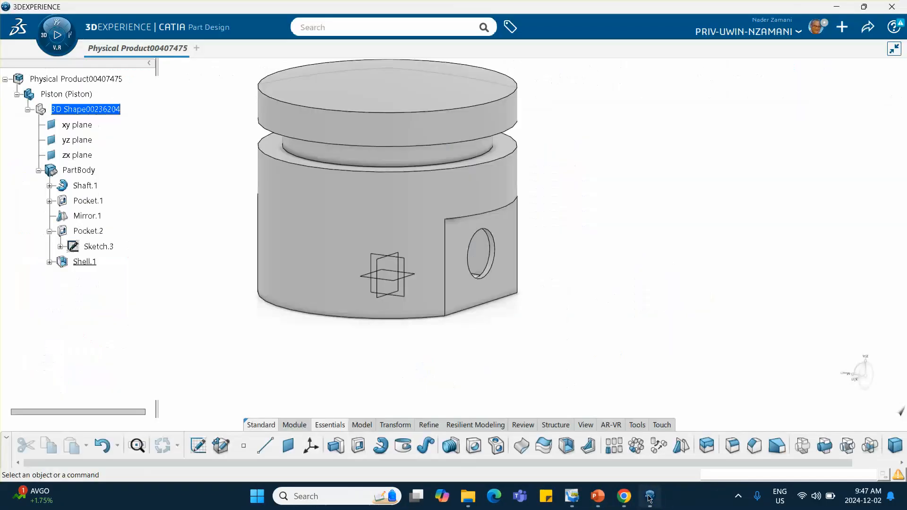
{"action": "left_click", "coordinate": [861, 29]}
{"action": "key", "text": "ctrl+s"}
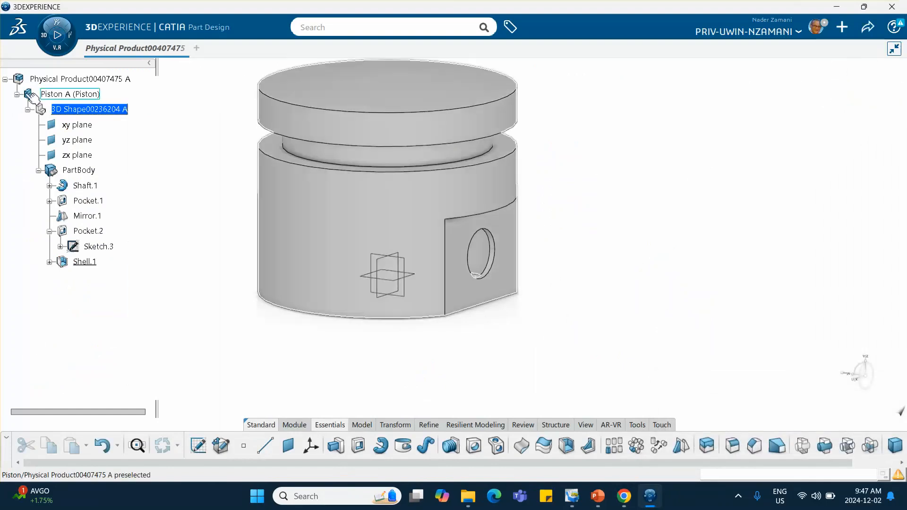
Collapse the piston's tree branch and activate the root product in Assembly Design
{"action": "left_click", "coordinate": [16, 94]}
{"action": "double_click", "coordinate": [61, 79]}
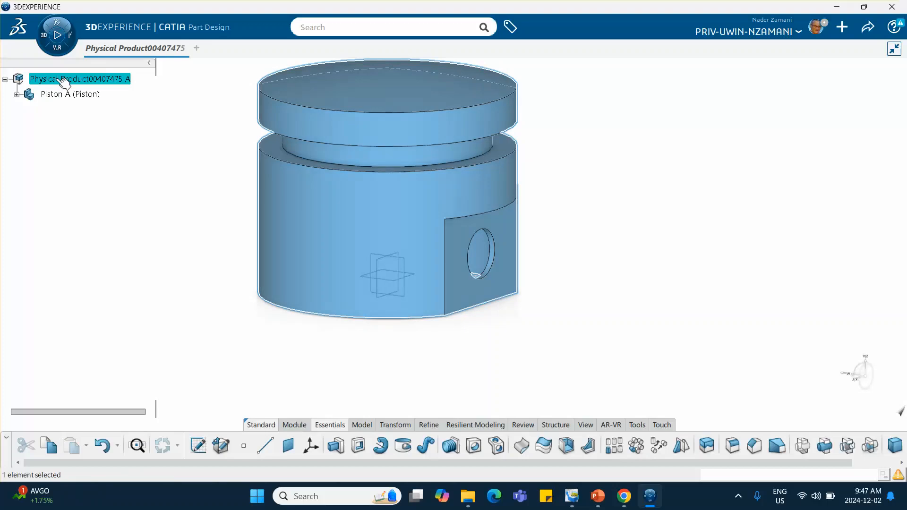
{"action": "right_click", "coordinate": [107, 79]}
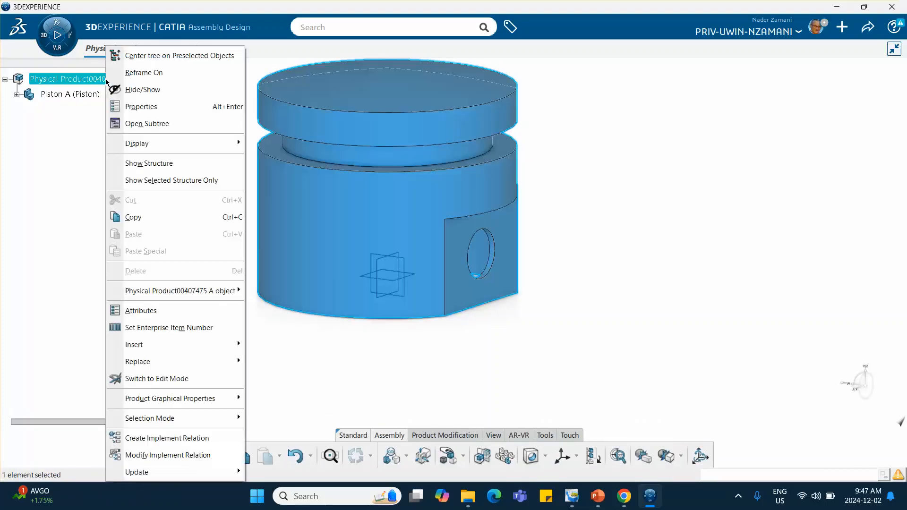
{"action": "mouse_move", "coordinate": [149, 350]}
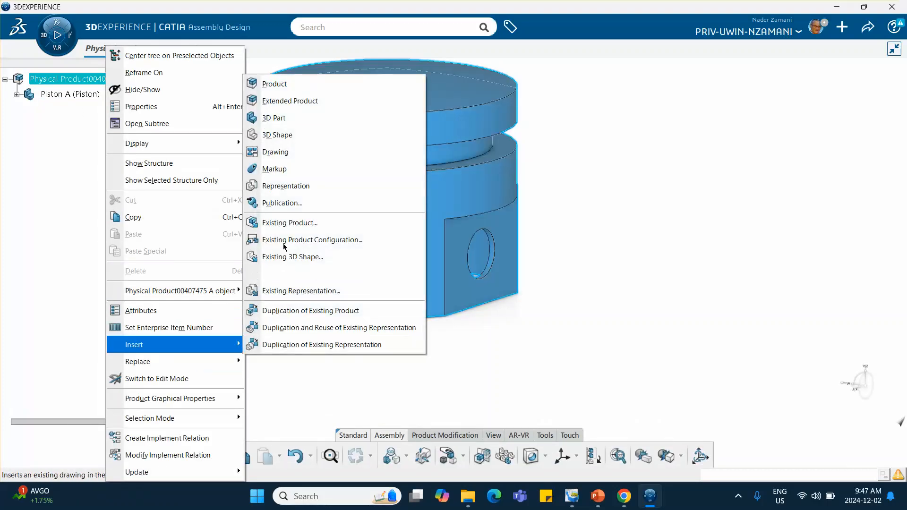
{"action": "left_click", "coordinate": [61, 211]}
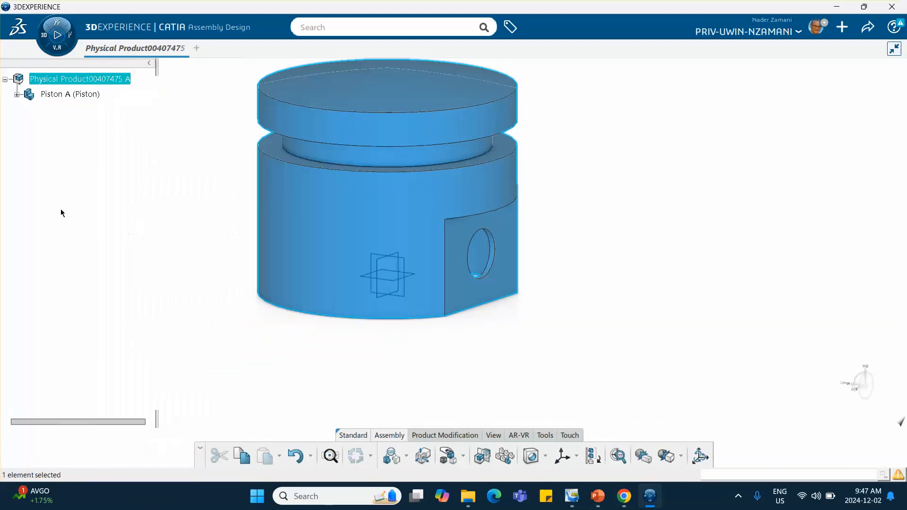
{"action": "right_click", "coordinate": [622, 236]}
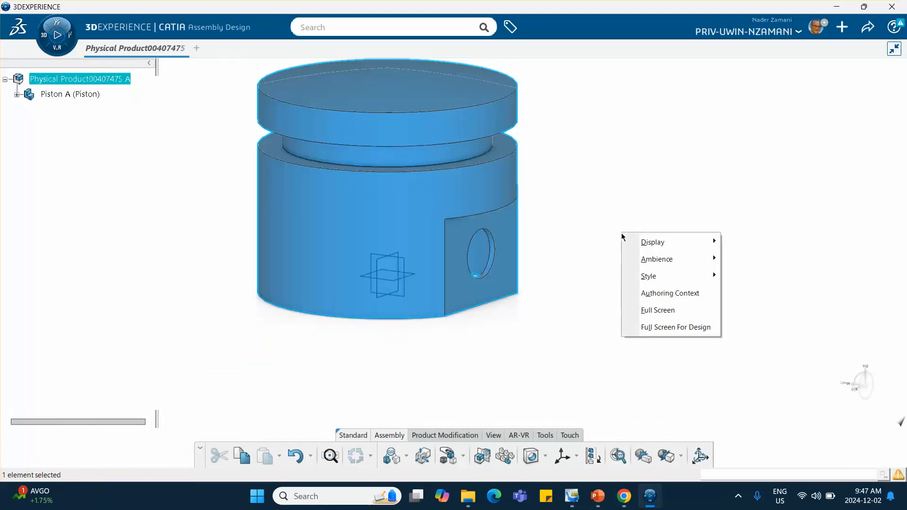
{"action": "mouse_move", "coordinate": [661, 242]}
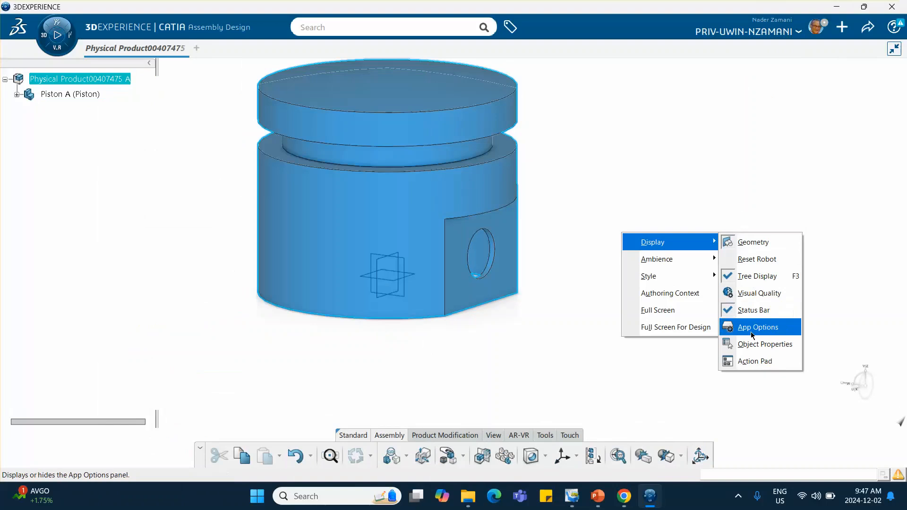
{"action": "left_click", "coordinate": [755, 359]}
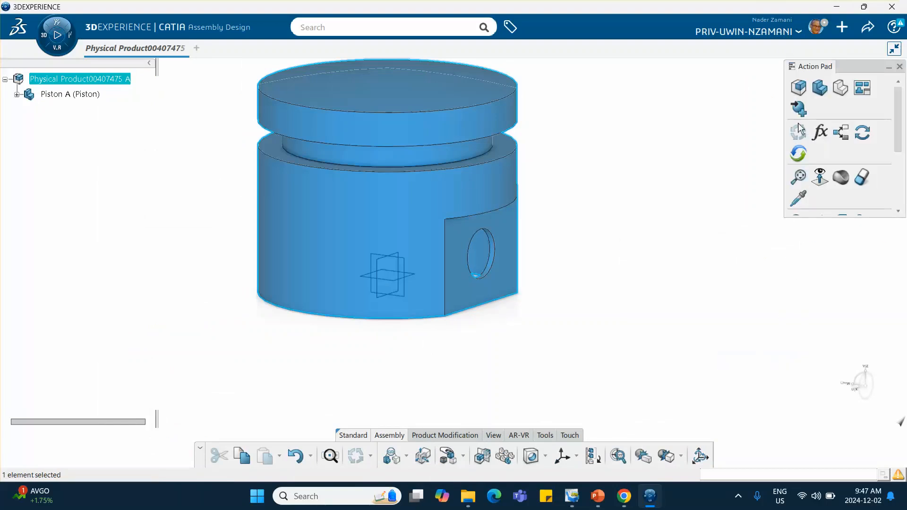
{"action": "left_click", "coordinate": [901, 66]}
{"action": "left_click", "coordinate": [722, 148]}
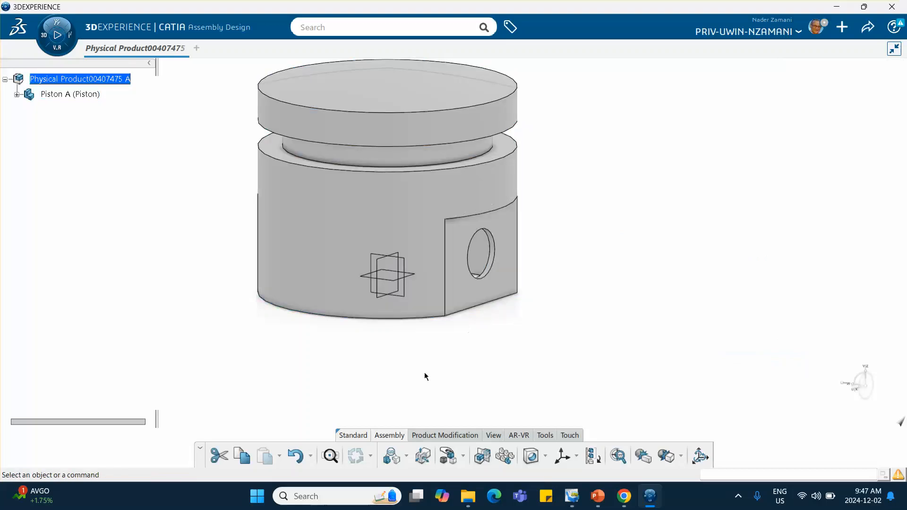
Insert a new 3D part under the root product, beside the piston
{"action": "right_click", "coordinate": [104, 79]}
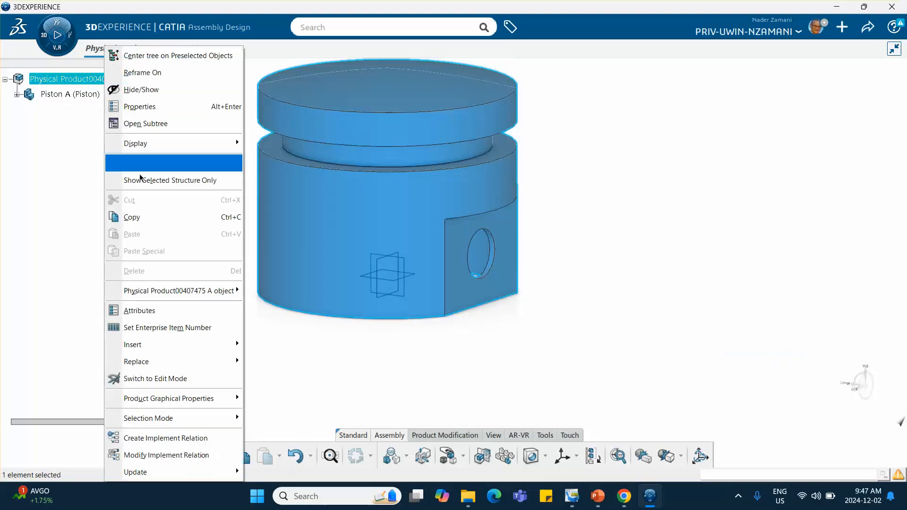
{"action": "mouse_move", "coordinate": [151, 347]}
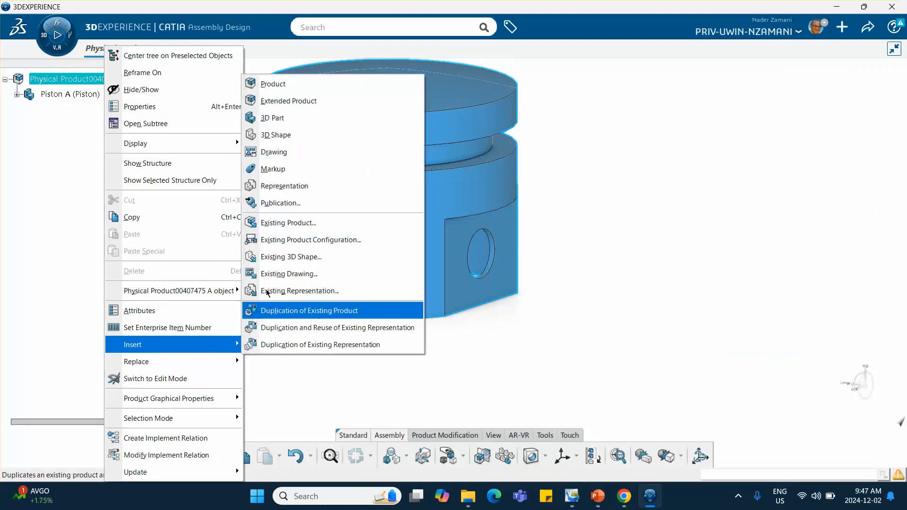
{"action": "left_click", "coordinate": [271, 118]}
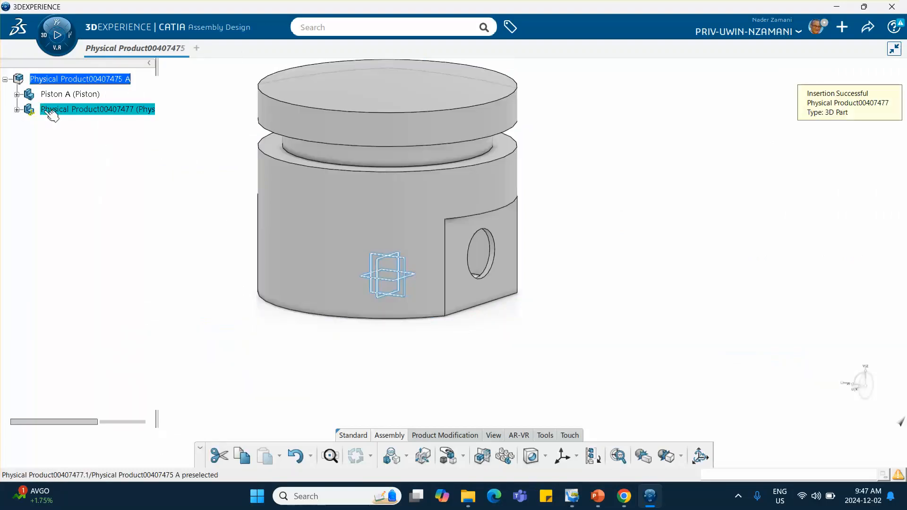
Set both the title and the instance title of the newly inserted part to Conrod
{"action": "right_click", "coordinate": [55, 109]}
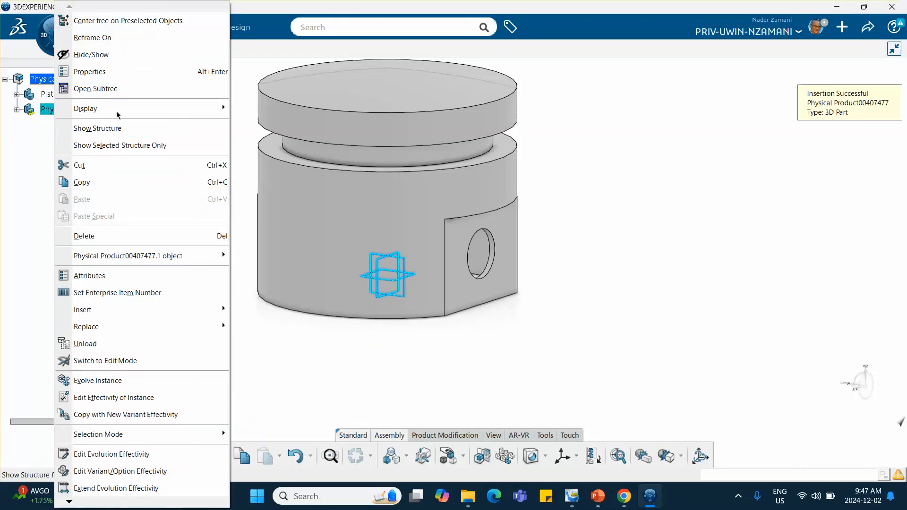
{"action": "left_click", "coordinate": [89, 71]}
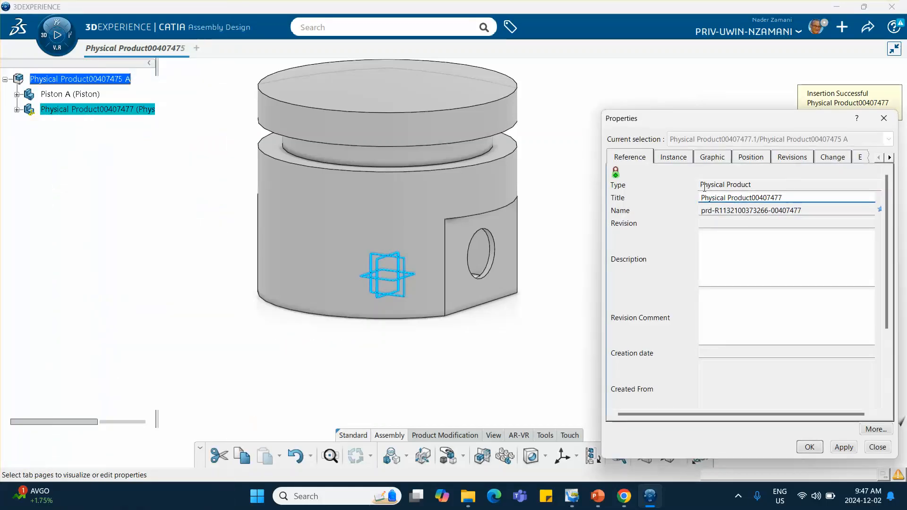
{"action": "left_click_drag", "start_coordinate": [782, 197], "coordinate": [630, 189]}
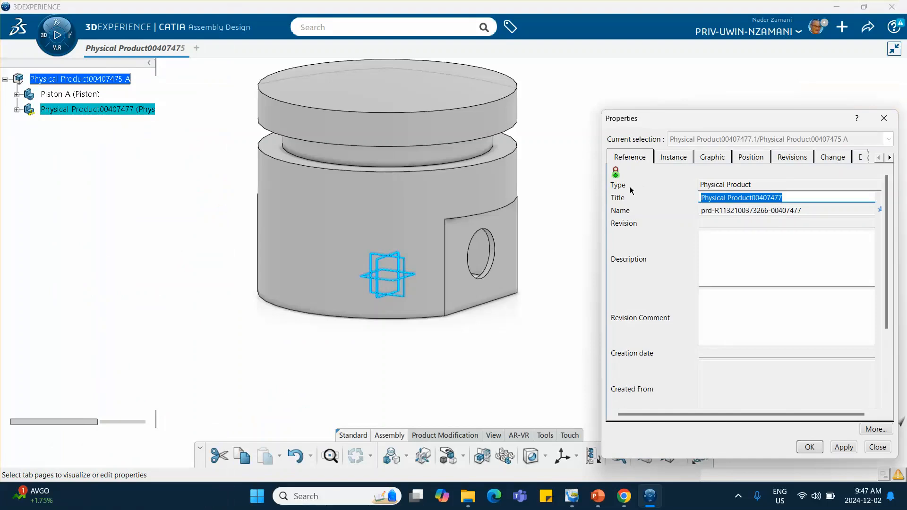
{"action": "type", "text": "C"}
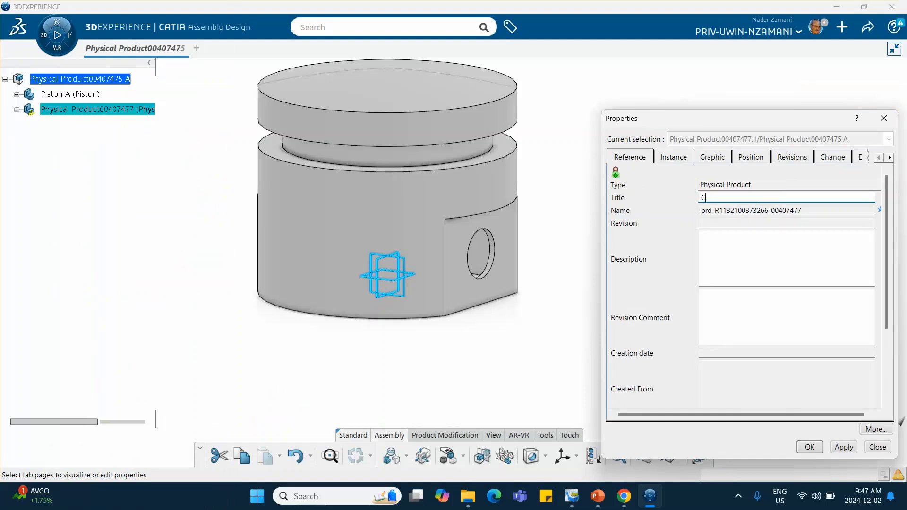
{"action": "type", "text": "onrod"}
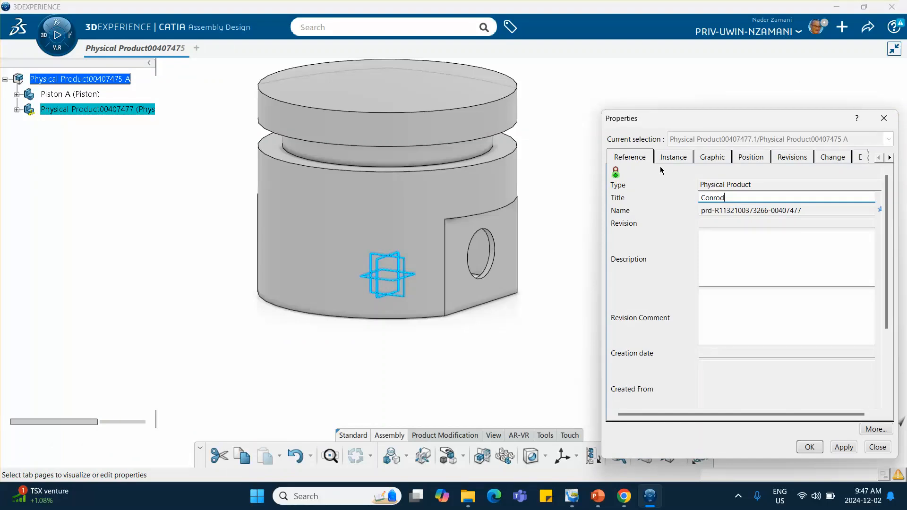
{"action": "left_click", "coordinate": [715, 158]}
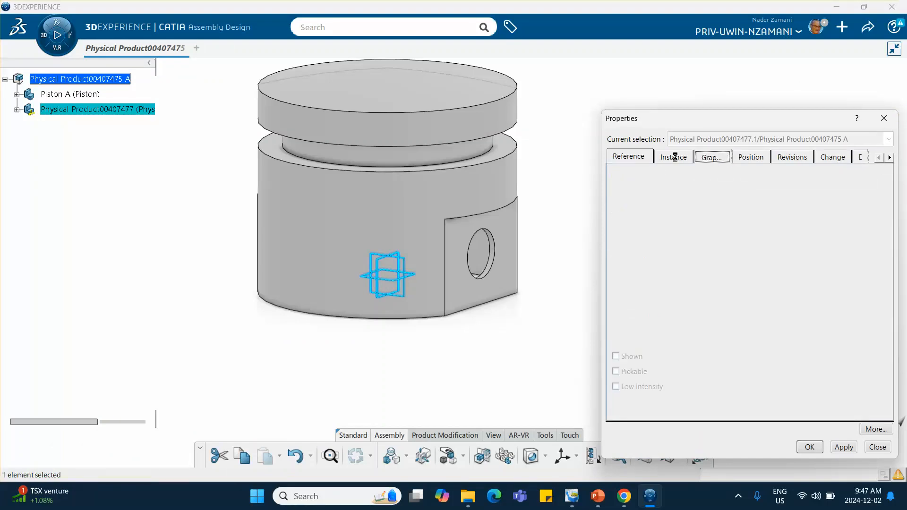
{"action": "left_click", "coordinate": [673, 157]}
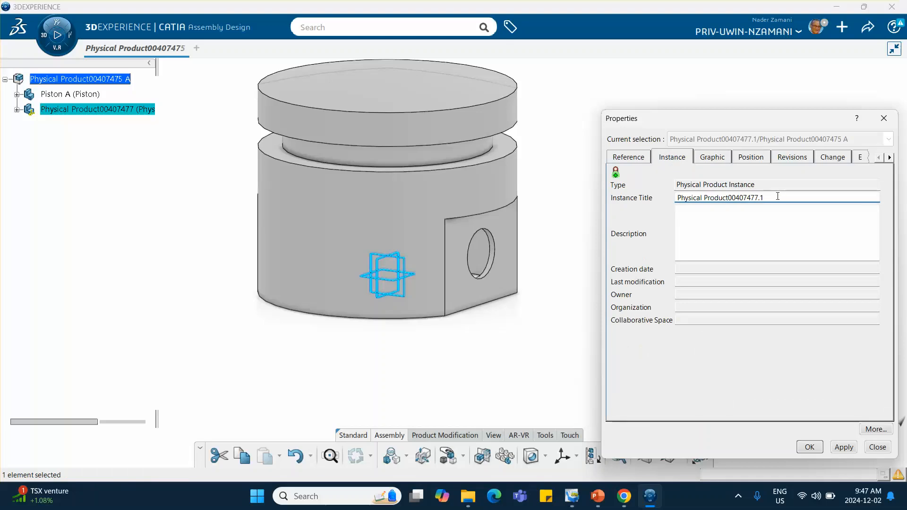
{"action": "left_click_drag", "start_coordinate": [767, 198], "coordinate": [643, 200]}
{"action": "type", "text": "Conrod"}
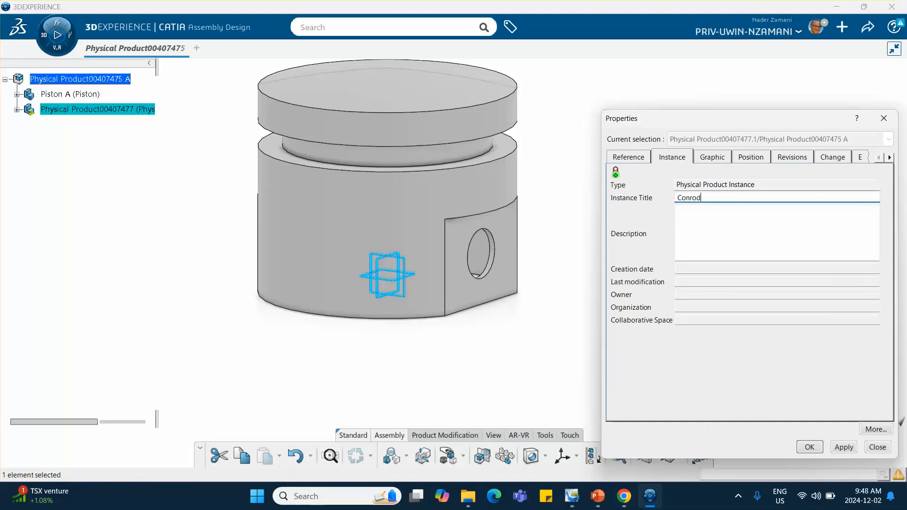
{"action": "left_click", "coordinate": [810, 447]}
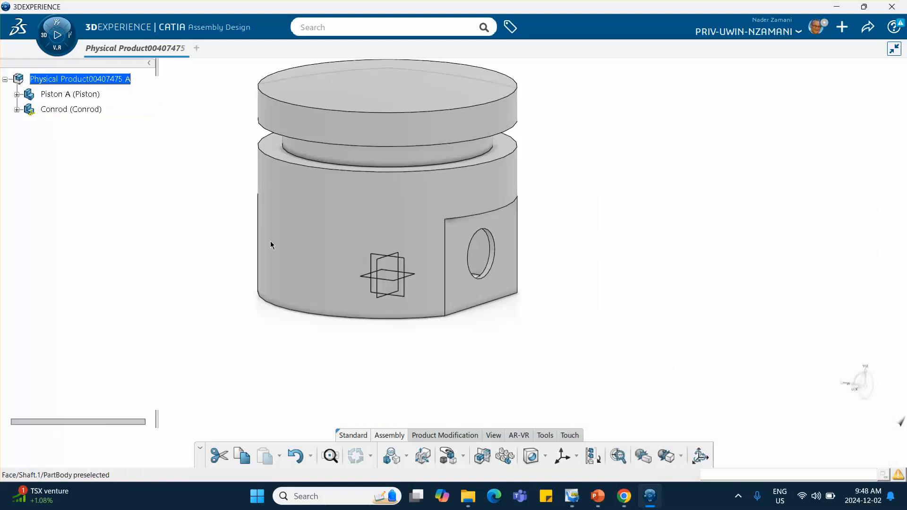
Activate the Conrod's 3D shape in Part Design and start a sketch on its xy plane
{"action": "left_click", "coordinate": [17, 109]}
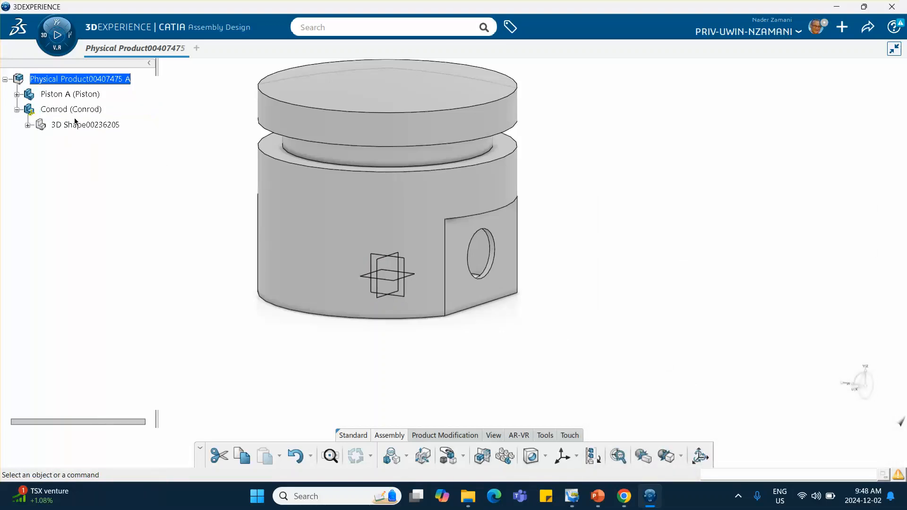
{"action": "double_click", "coordinate": [75, 124]}
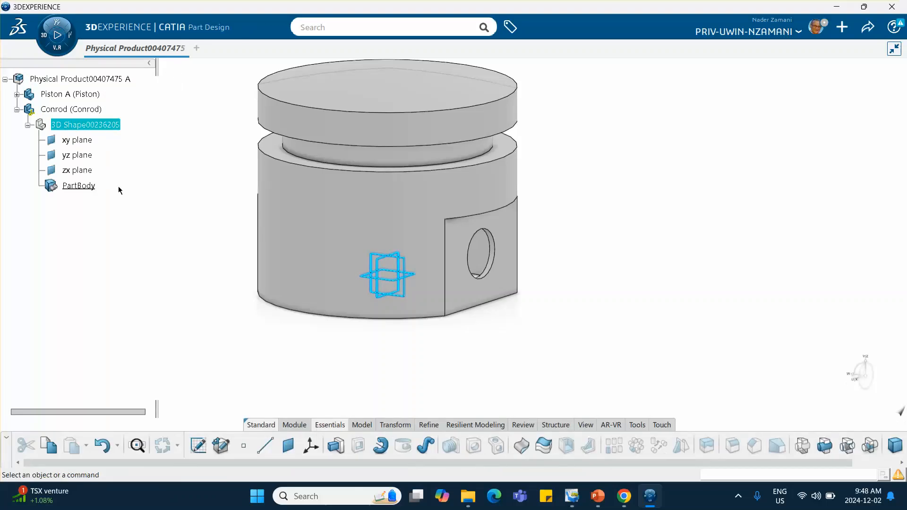
{"action": "left_click", "coordinate": [402, 259]}
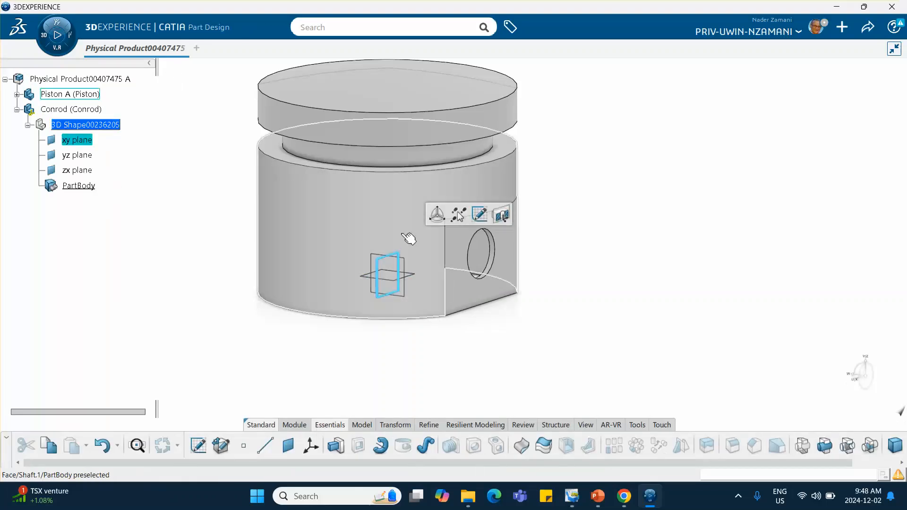
{"action": "left_click", "coordinate": [480, 214]}
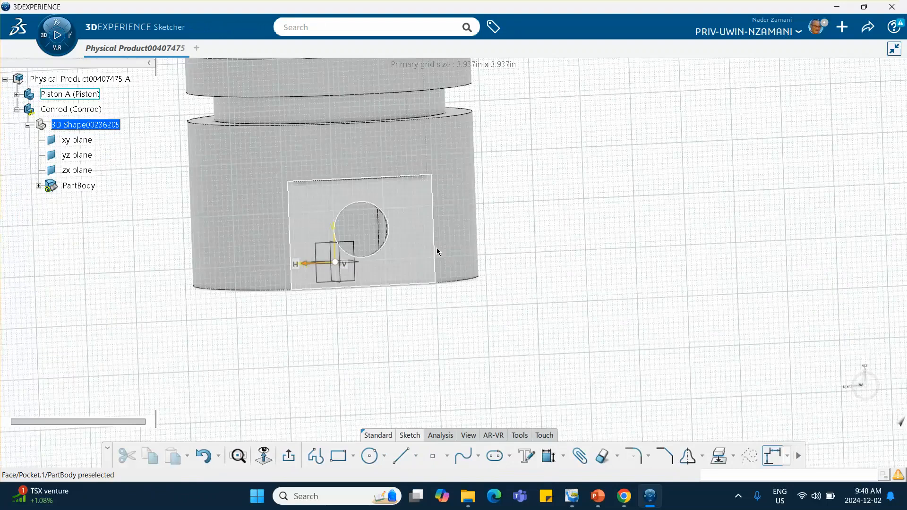
Project the circular edge of the piston's pin hole onto the conrod sketch plane
{"action": "mouse_move", "coordinate": [512, 201]}
{"action": "middle_mouse_down"}
{"action": "mouse_move", "coordinate": [495, 219]}
{"action": "mouse_move", "coordinate": [472, 312]}
{"action": "middle_mouse_up"}
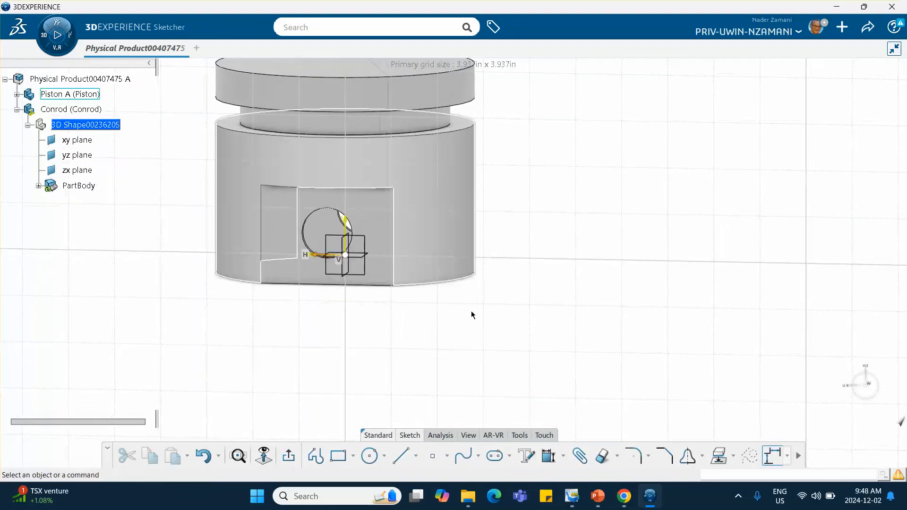
{"action": "left_click", "coordinate": [721, 463]}
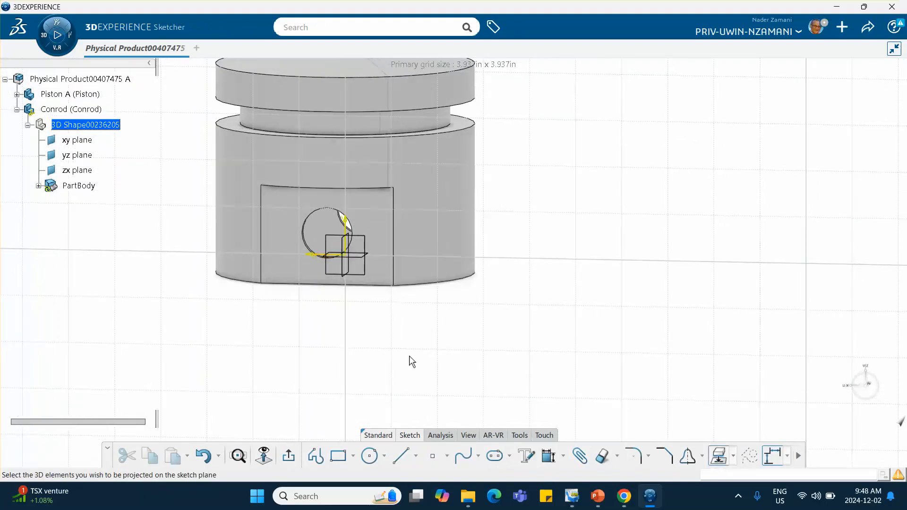
{"action": "left_click", "coordinate": [310, 230]}
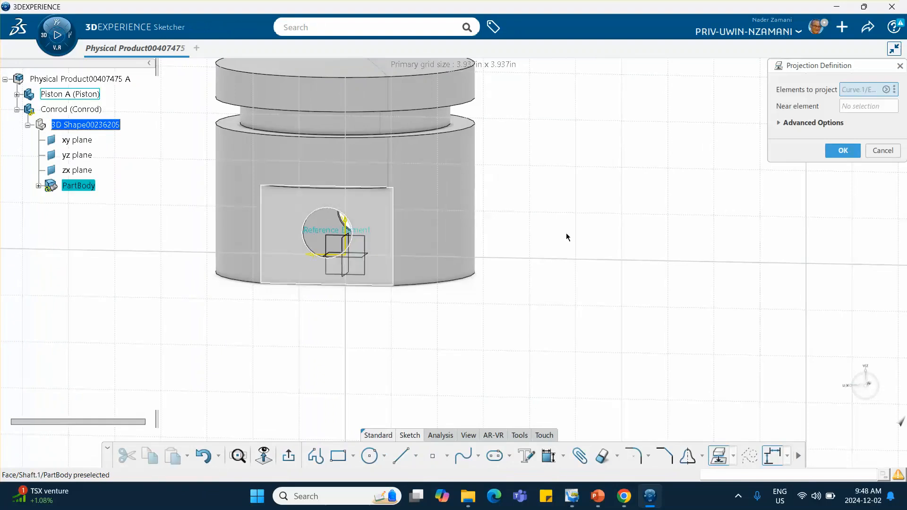
{"action": "left_click", "coordinate": [837, 155]}
Sketch a closed conrod profile: vertical side, about 0.31 in radius upper arc around the projected circle, slanted side, and larger tangent lower arc
{"action": "mouse_move", "coordinate": [443, 291]}
{"action": "middle_mouse_down"}
{"action": "mouse_move", "coordinate": [595, 305]}
{"action": "mouse_move", "coordinate": [775, 288]}
{"action": "mouse_move", "coordinate": [583, 289]}
{"action": "mouse_move", "coordinate": [549, 300]}
{"action": "mouse_move", "coordinate": [498, 265]}
{"action": "mouse_move", "coordinate": [488, 245]}
{"action": "middle_mouse_up"}
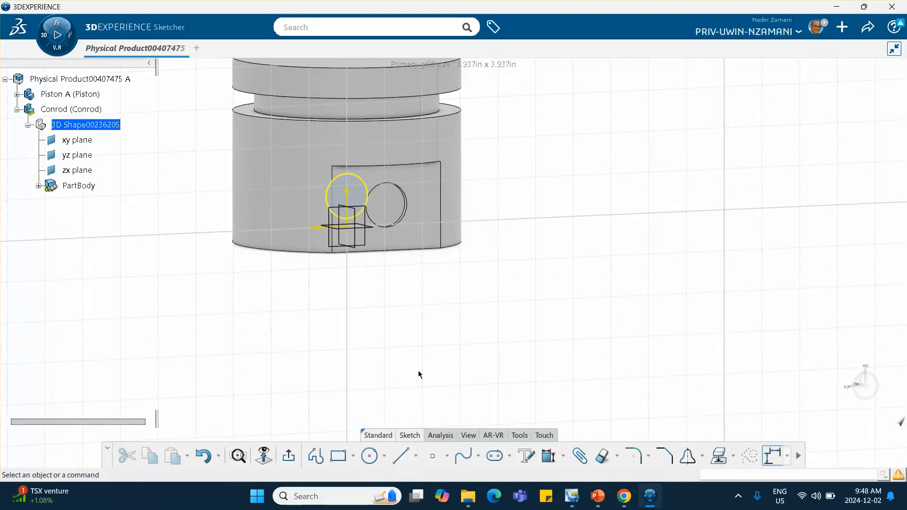
{"action": "left_click", "coordinate": [273, 456]}
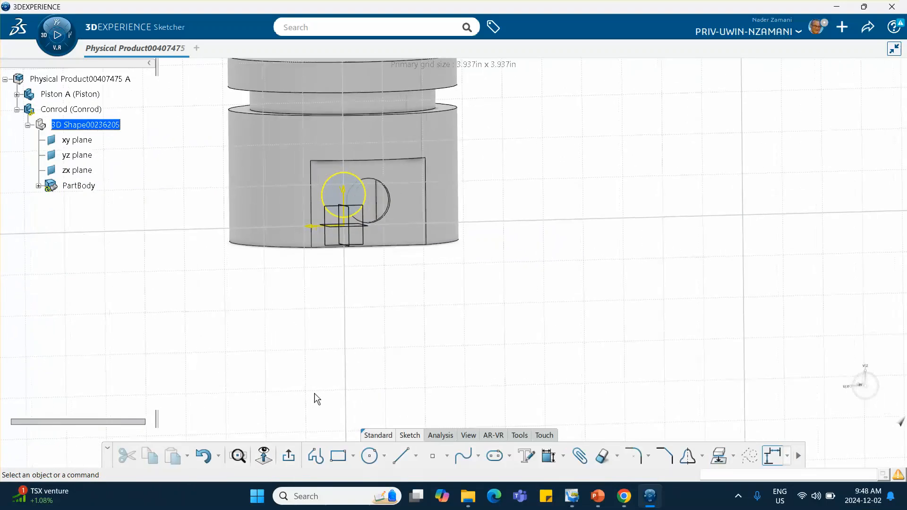
{"action": "mouse_move", "coordinate": [361, 348]}
{"action": "middle_mouse_down"}
{"action": "mouse_move", "coordinate": [400, 291]}
{"action": "mouse_move", "coordinate": [407, 347]}
{"action": "mouse_move", "coordinate": [407, 306]}
{"action": "mouse_move", "coordinate": [403, 325]}
{"action": "middle_mouse_up"}
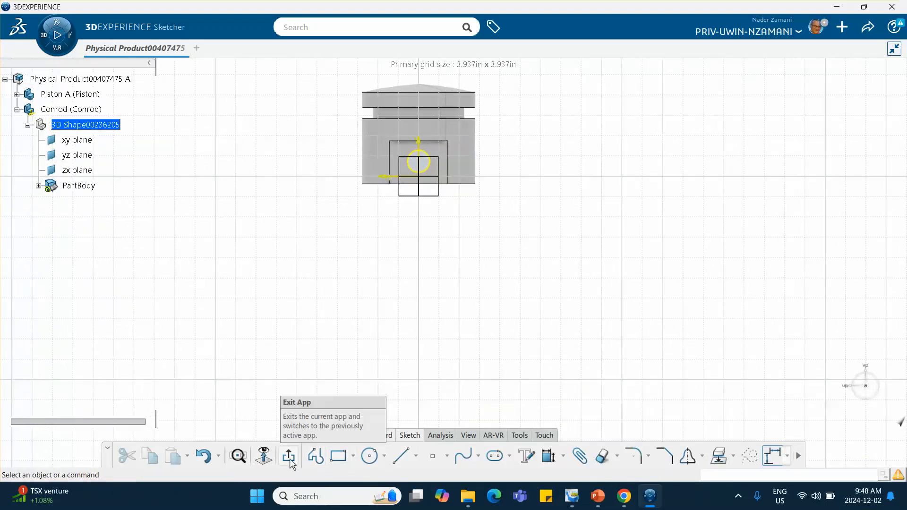
{"action": "left_click", "coordinate": [316, 456]}
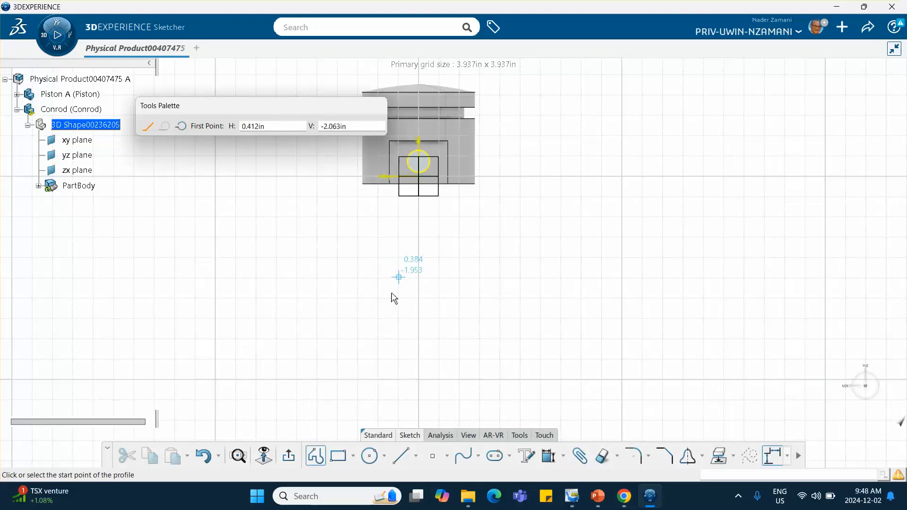
{"action": "left_click", "coordinate": [402, 350]}
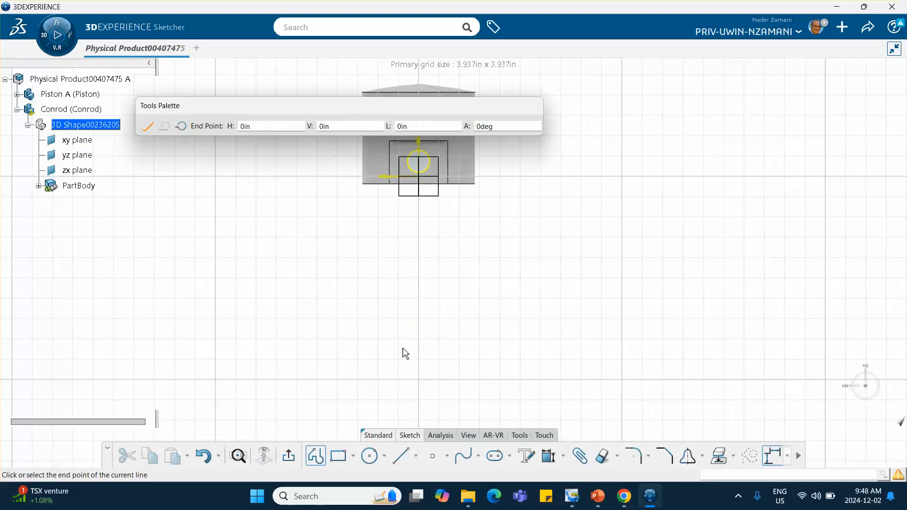
{"action": "left_click", "coordinate": [402, 159]}
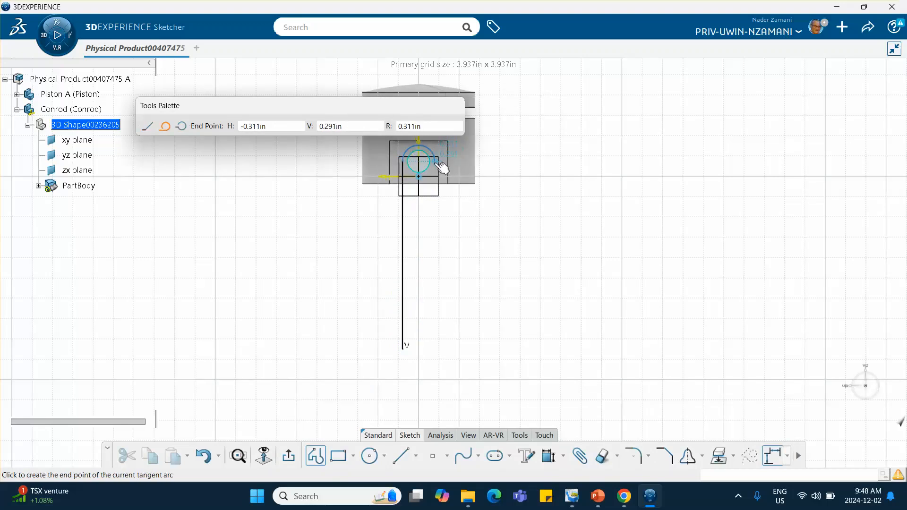
{"action": "left_click", "coordinate": [437, 162]}
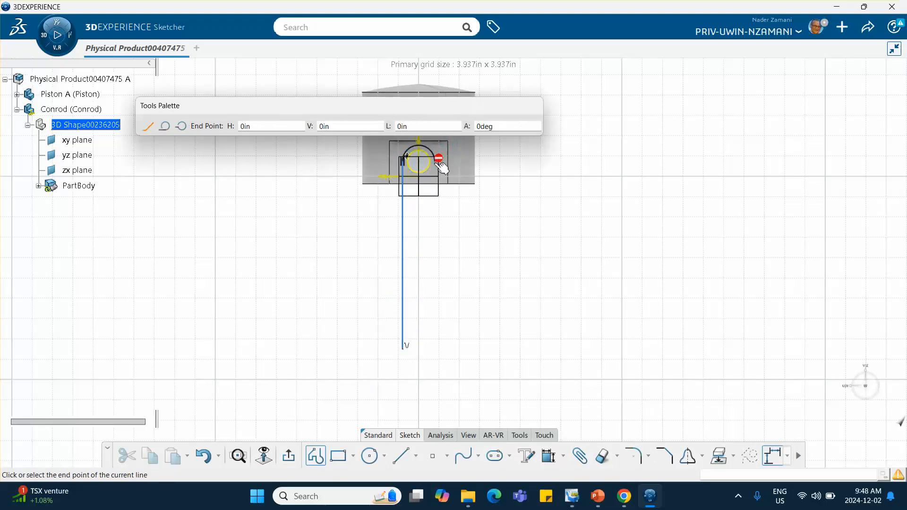
{"action": "left_click", "coordinate": [463, 350]}
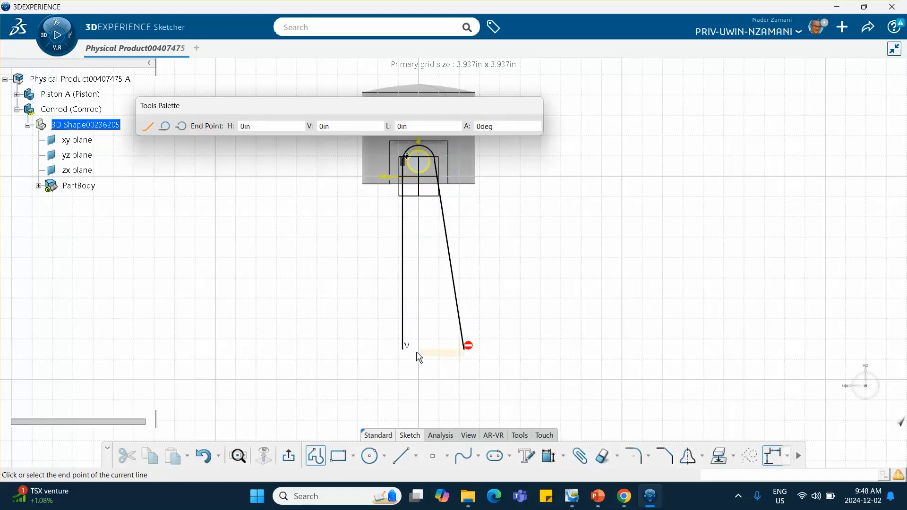
{"action": "left_click", "coordinate": [403, 349]}
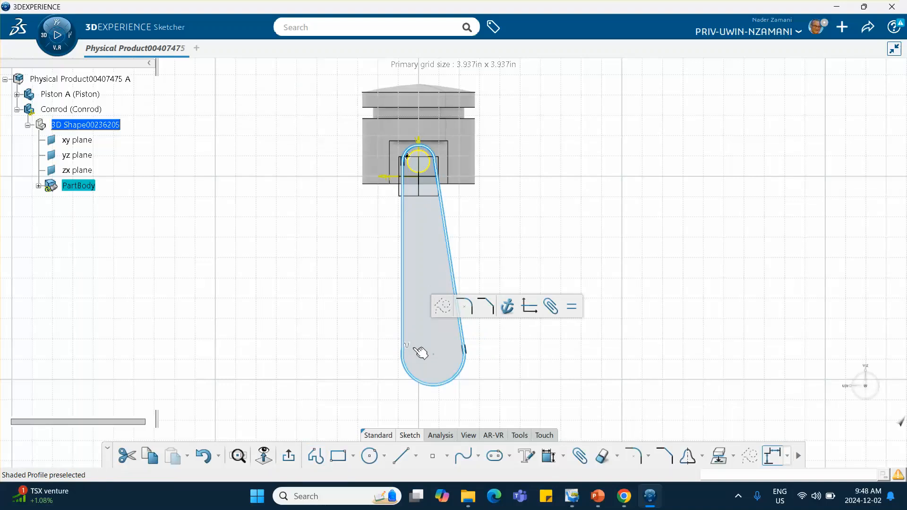
{"action": "left_click", "coordinate": [425, 347]}
Constrain the profile's small upper arc to be concentric with the projected pin hole circle
{"action": "mouse_move", "coordinate": [481, 317]}
{"action": "middle_mouse_down"}
{"action": "mouse_move", "coordinate": [440, 315]}
{"action": "mouse_move", "coordinate": [452, 298]}
{"action": "middle_mouse_up"}
{"action": "left_click", "coordinate": [435, 315]}
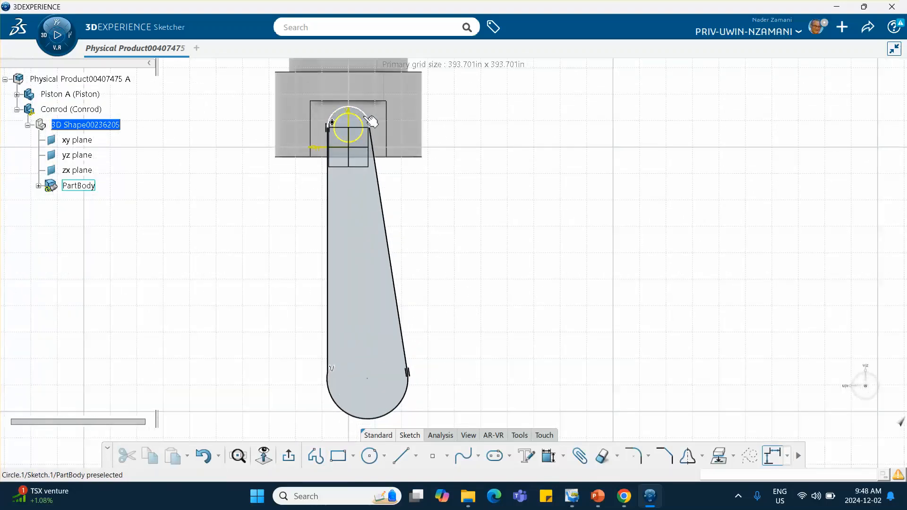
{"action": "left_click", "coordinate": [359, 139]}
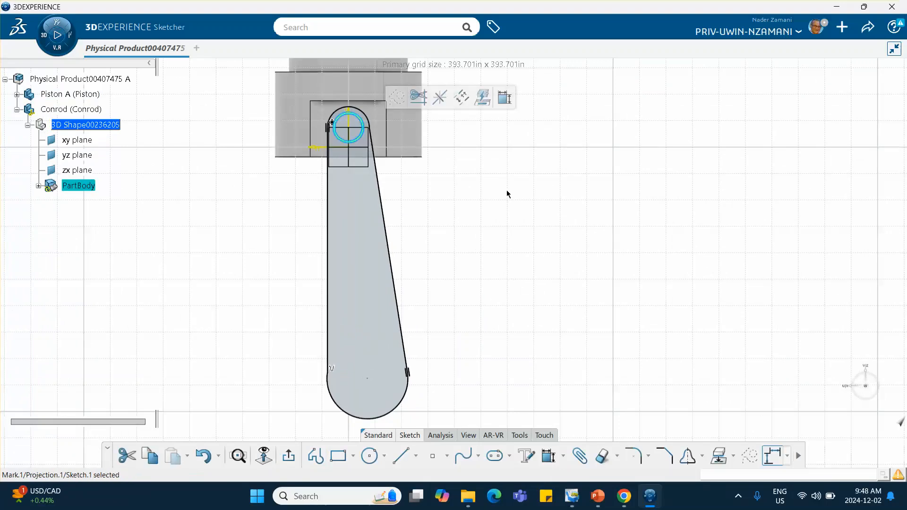
{"action": "left_click", "coordinate": [374, 121]}
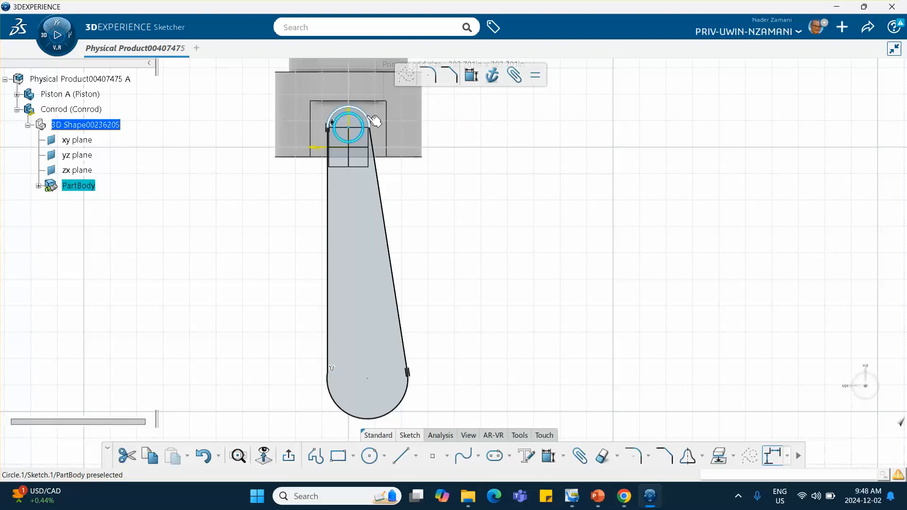
{"action": "left_click", "coordinate": [565, 458]}
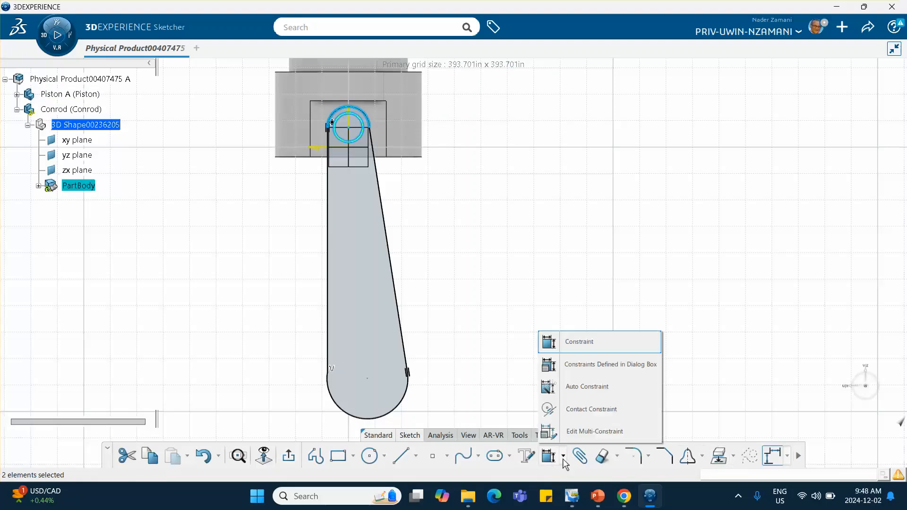
{"action": "left_click", "coordinate": [586, 369]}
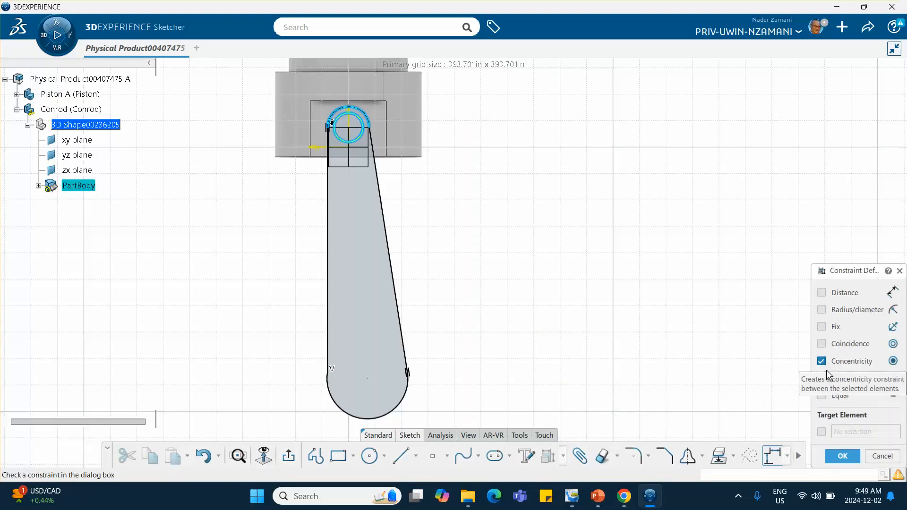
{"action": "left_click", "coordinate": [842, 456]}
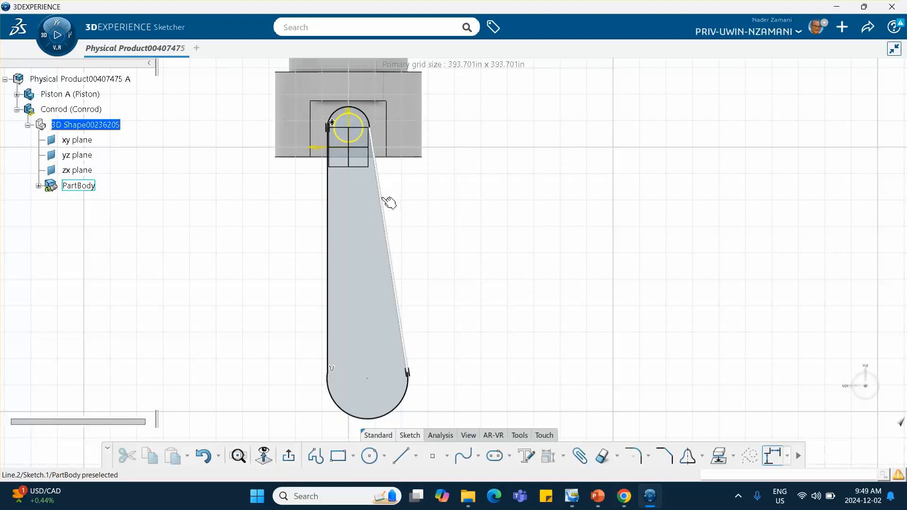
Constrain the slanted side of the conrod profile to be tangent to the small upper arc
{"action": "left_click", "coordinate": [392, 223]}
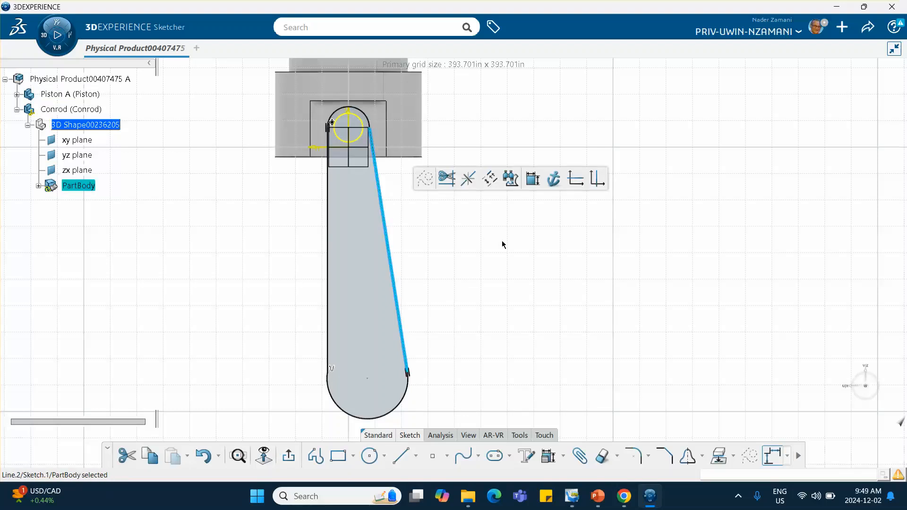
{"action": "left_click", "coordinate": [370, 116], "text": "ctrl"}
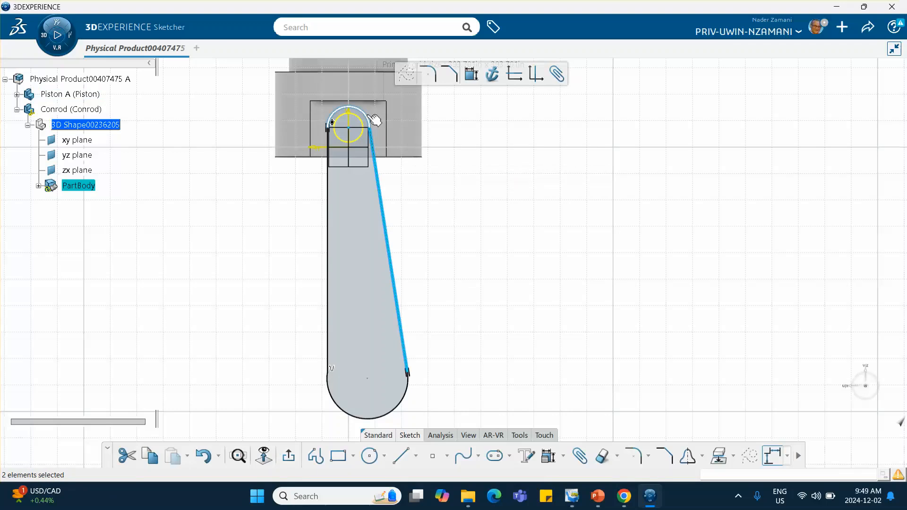
{"action": "left_click", "coordinate": [563, 455]}
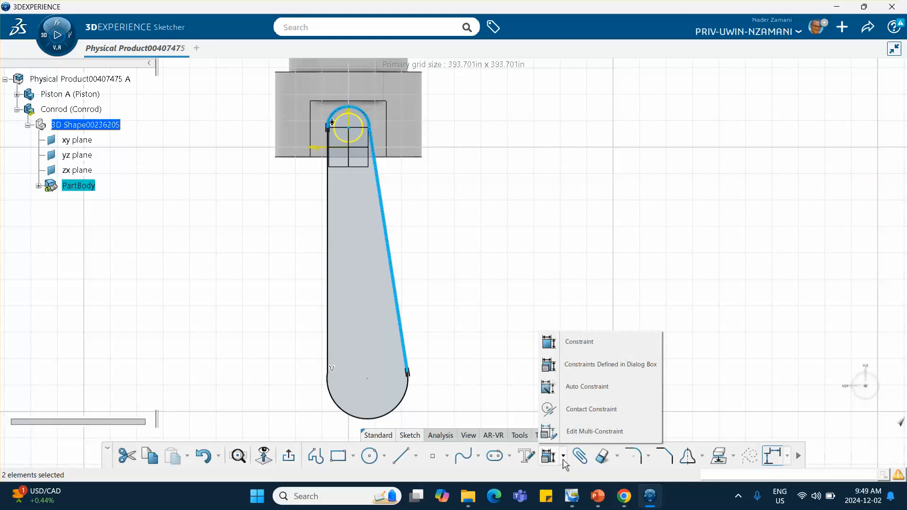
{"action": "left_click", "coordinate": [548, 365]}
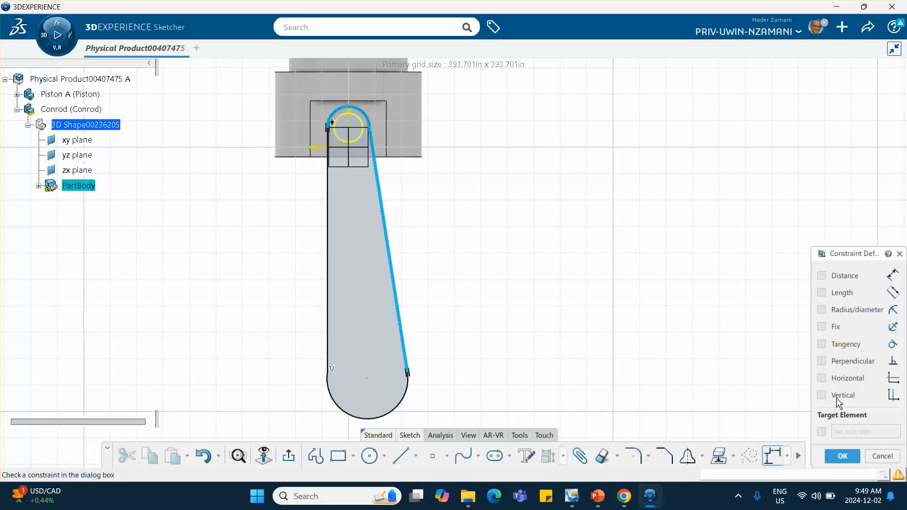
{"action": "left_click", "coordinate": [822, 344]}
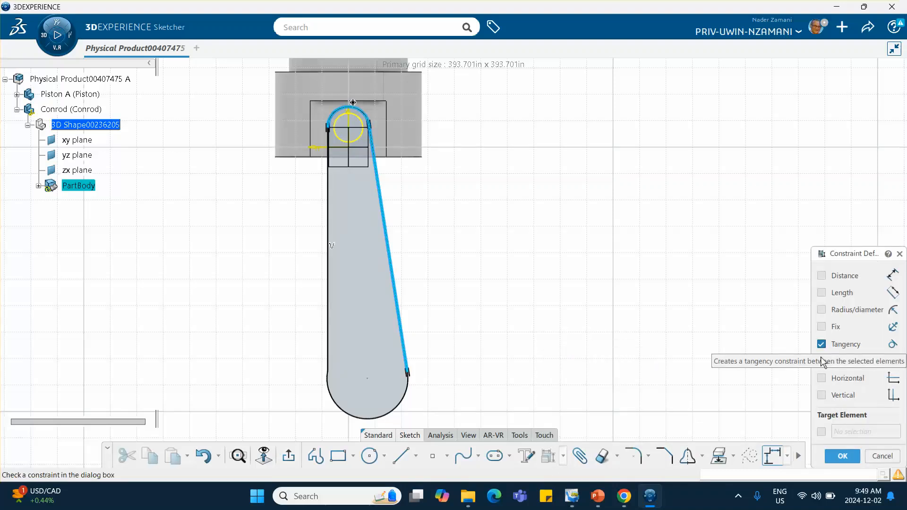
{"action": "left_click", "coordinate": [852, 457]}
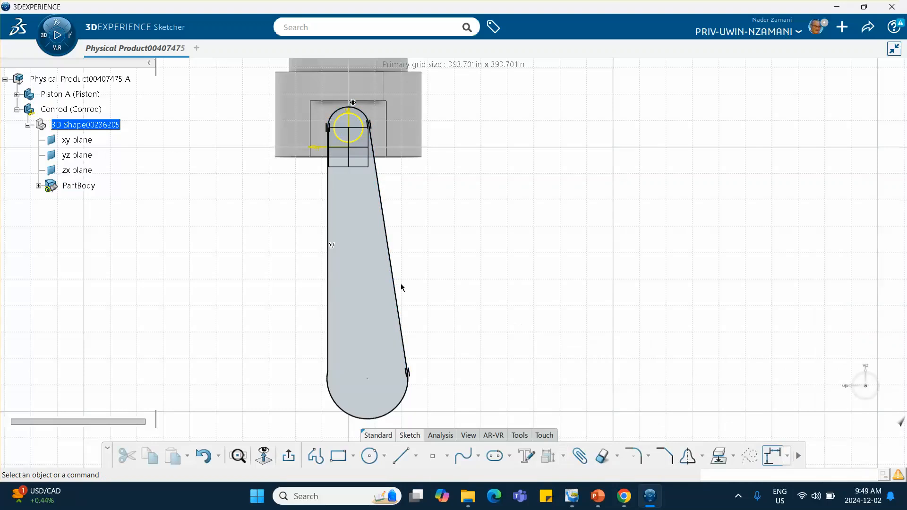
Make the two long sides of the conrod profile symmetric about the sketch's vertical axis, without a vertical constraint
{"action": "left_click", "coordinate": [328, 268]}
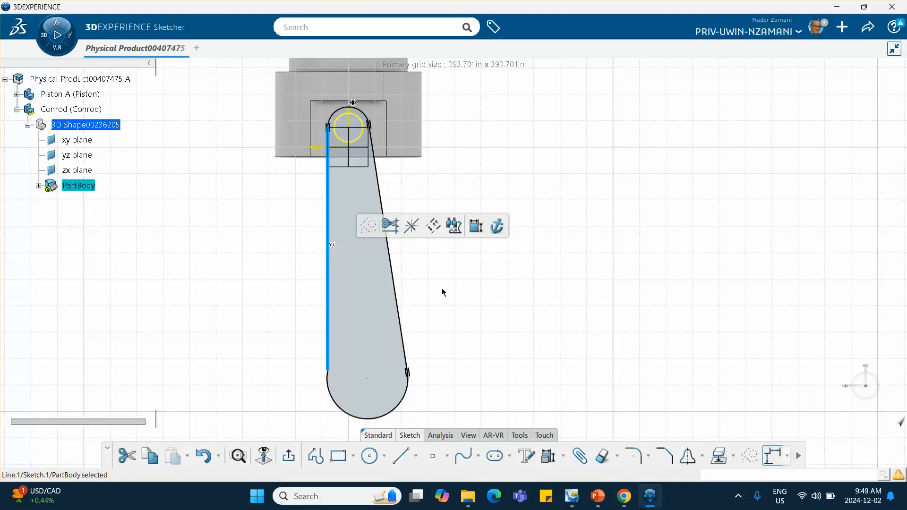
{"action": "left_click", "coordinate": [396, 283], "text": "ctrl"}
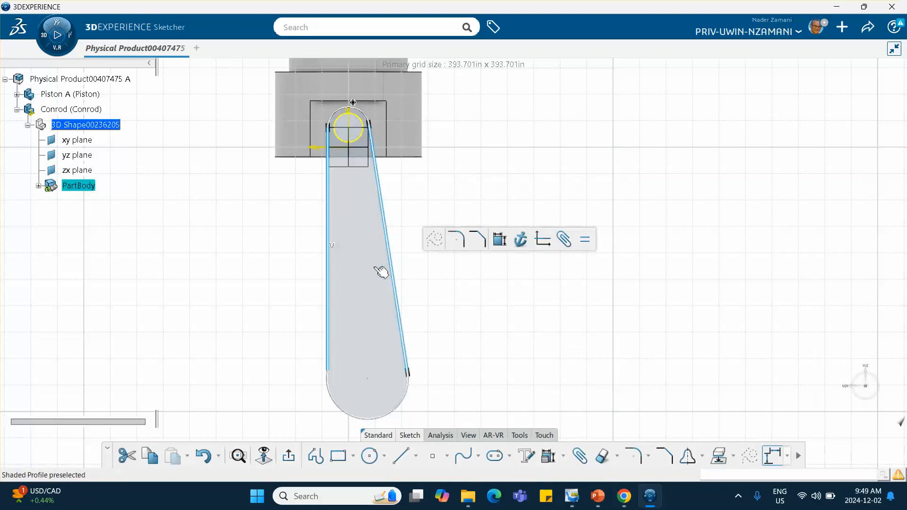
{"action": "left_click", "coordinate": [350, 124], "text": "ctrl"}
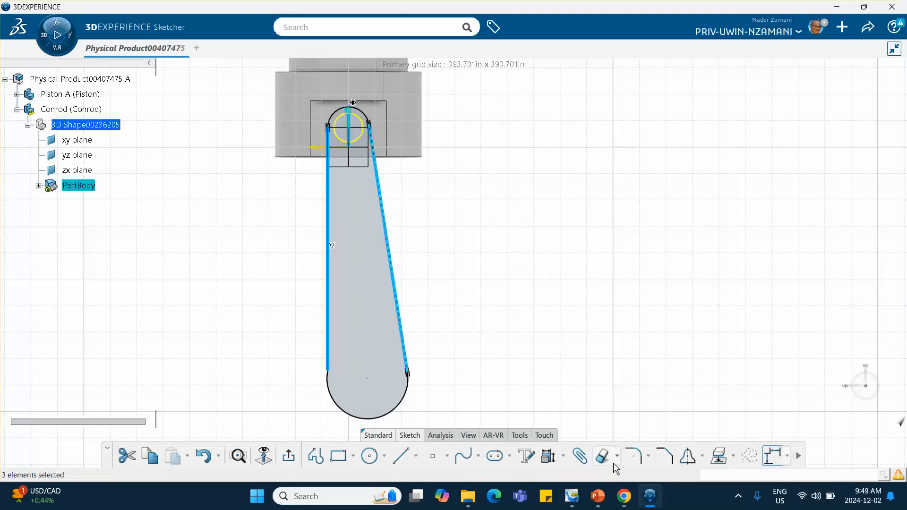
{"action": "left_click", "coordinate": [548, 457]}
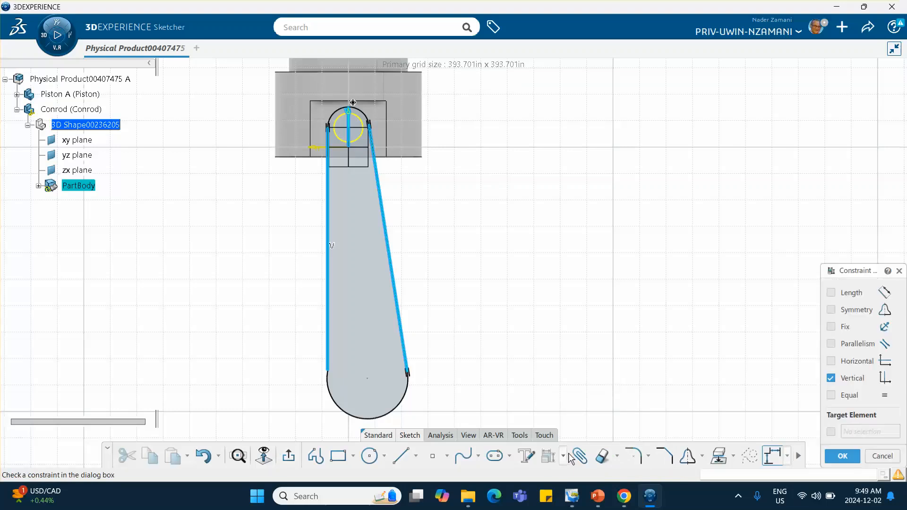
{"action": "left_click", "coordinate": [831, 379]}
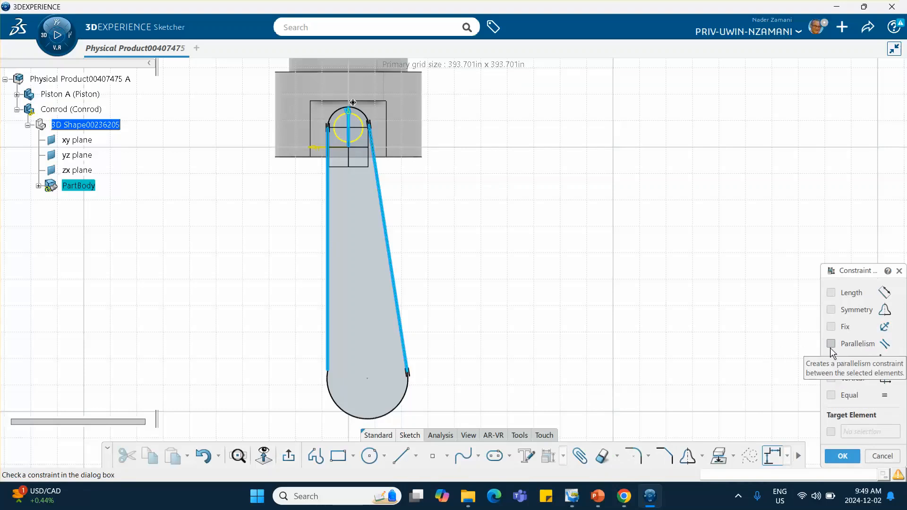
{"action": "left_click", "coordinate": [831, 310]}
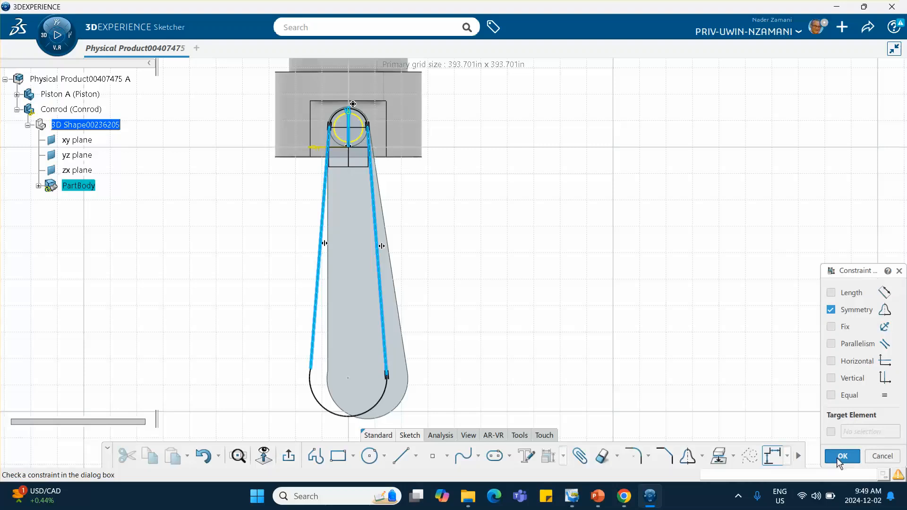
{"action": "left_click", "coordinate": [842, 456]}
Constrain the profile's large lower arc to be tangent to the originally vertical side line
{"action": "mouse_move", "coordinate": [566, 290]}
{"action": "middle_mouse_down"}
{"action": "mouse_move", "coordinate": [604, 274]}
{"action": "mouse_move", "coordinate": [599, 265]}
{"action": "middle_mouse_up"}
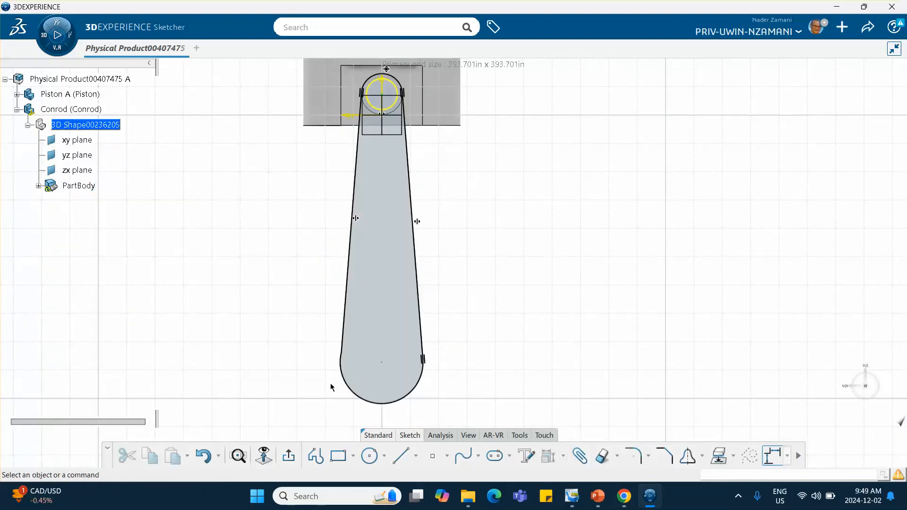
{"action": "left_click", "coordinate": [351, 389]}
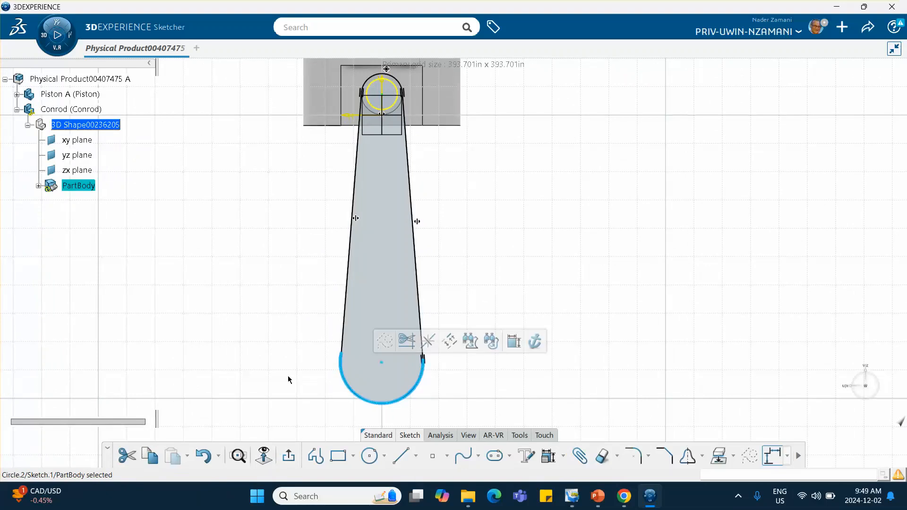
{"action": "left_click", "coordinate": [350, 280], "text": "ctrl"}
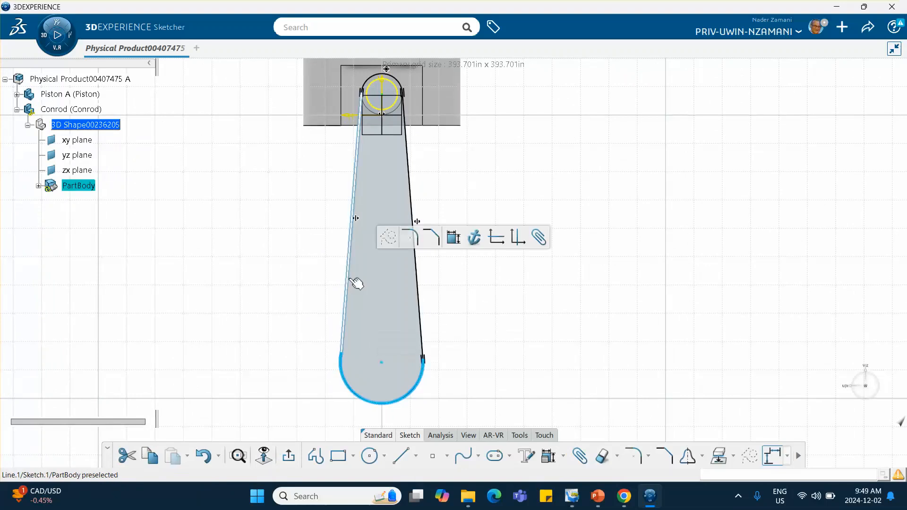
{"action": "left_click", "coordinate": [548, 455]}
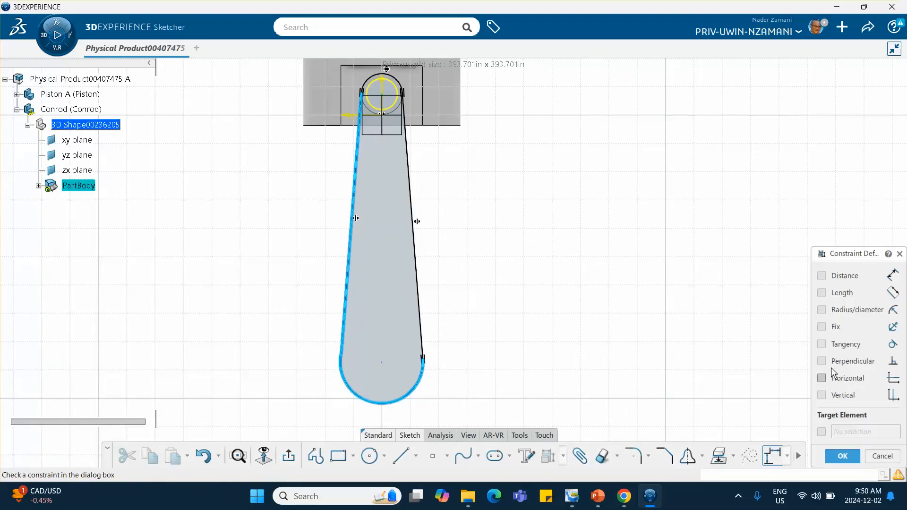
{"action": "left_click", "coordinate": [822, 345]}
{"action": "left_click", "coordinate": [843, 456]}
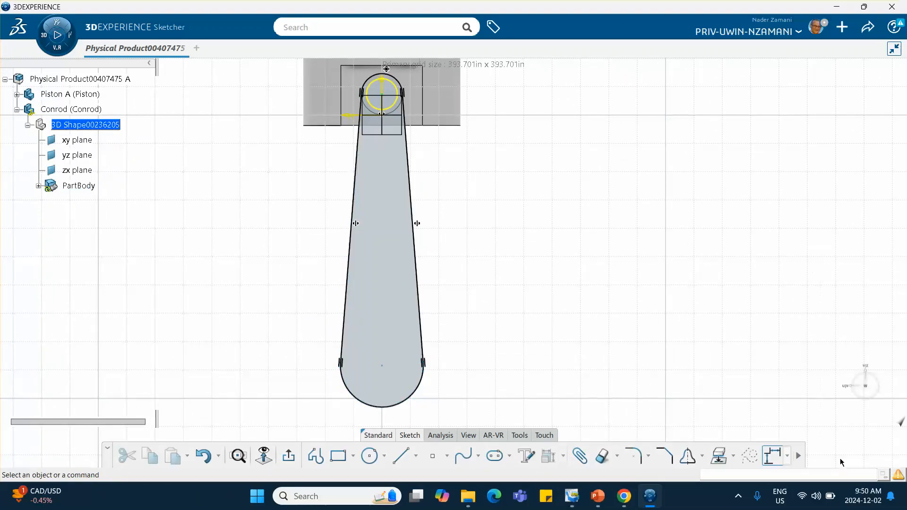
Finish the sketch and pad the conrod profile with a length of 0.1 in and mirrored extent
{"action": "mouse_move", "coordinate": [618, 315]}
{"action": "middle_mouse_down"}
{"action": "mouse_move", "coordinate": [615, 299]}
{"action": "mouse_move", "coordinate": [540, 333]}
{"action": "mouse_move", "coordinate": [541, 262]}
{"action": "middle_mouse_up"}
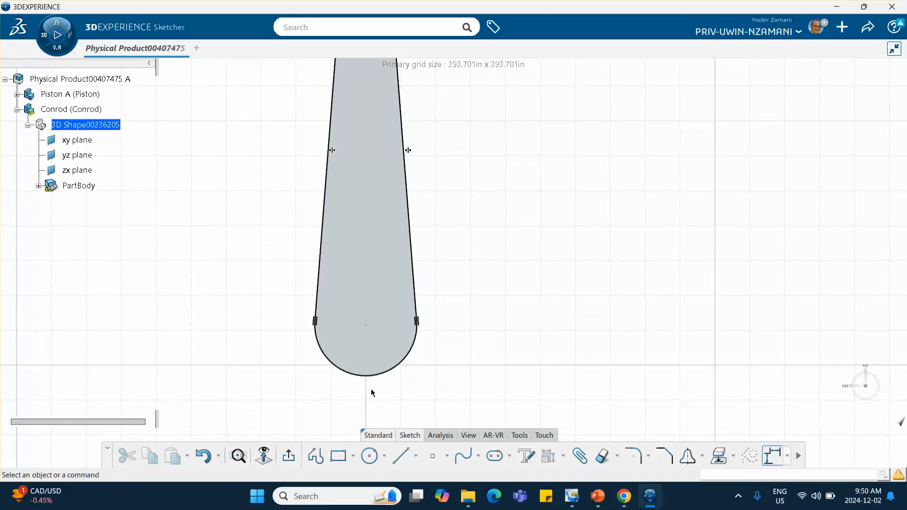
{"action": "mouse_move", "coordinate": [474, 320]}
{"action": "middle_mouse_down"}
{"action": "mouse_move", "coordinate": [476, 350]}
{"action": "mouse_move", "coordinate": [441, 197]}
{"action": "middle_mouse_up"}
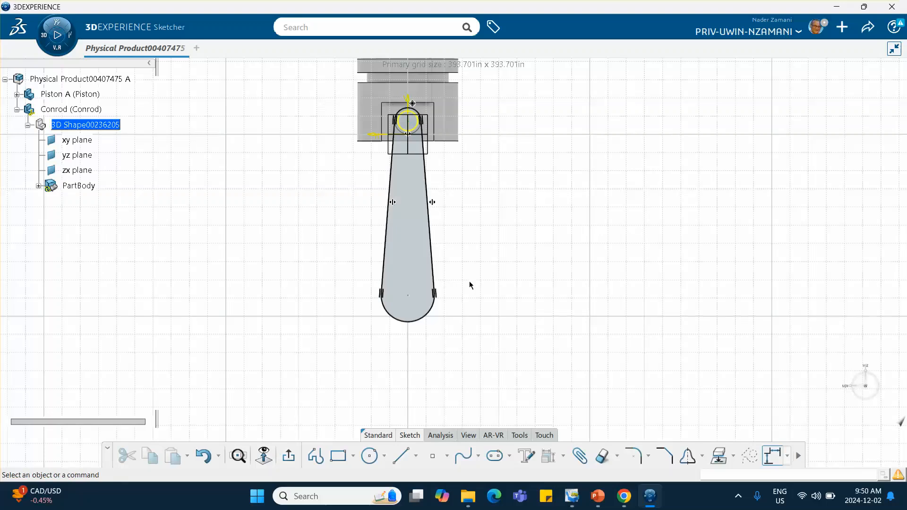
{"action": "mouse_move", "coordinate": [505, 278]}
{"action": "middle_mouse_down"}
{"action": "mouse_move", "coordinate": [522, 261]}
{"action": "mouse_move", "coordinate": [524, 290]}
{"action": "middle_mouse_up"}
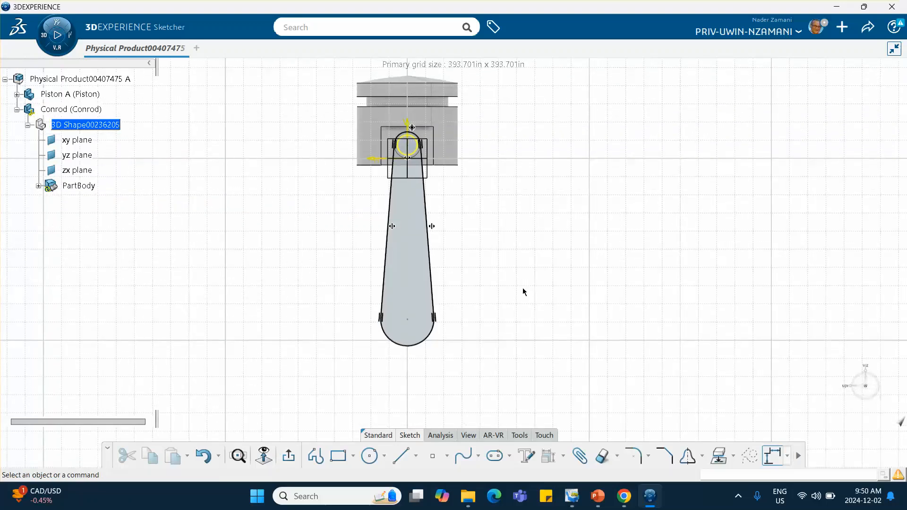
{"action": "left_click", "coordinate": [290, 456]}
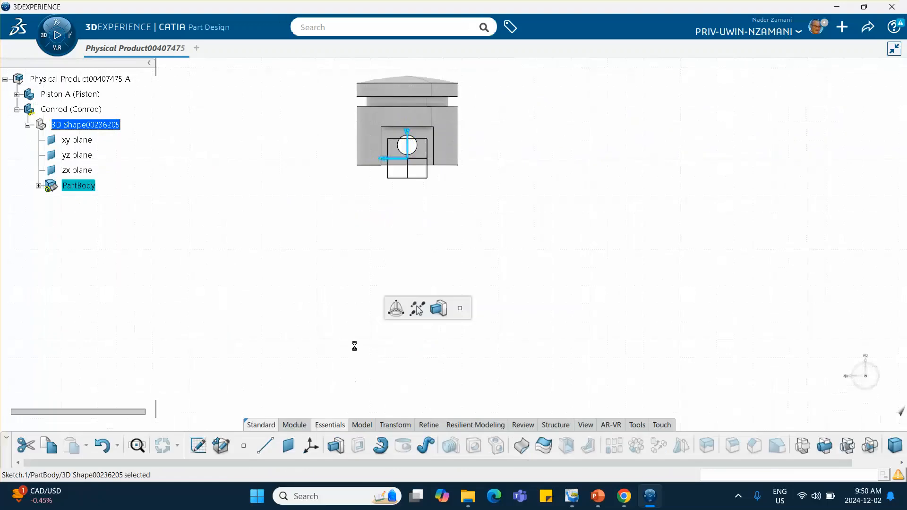
{"action": "left_click", "coordinate": [336, 445]}
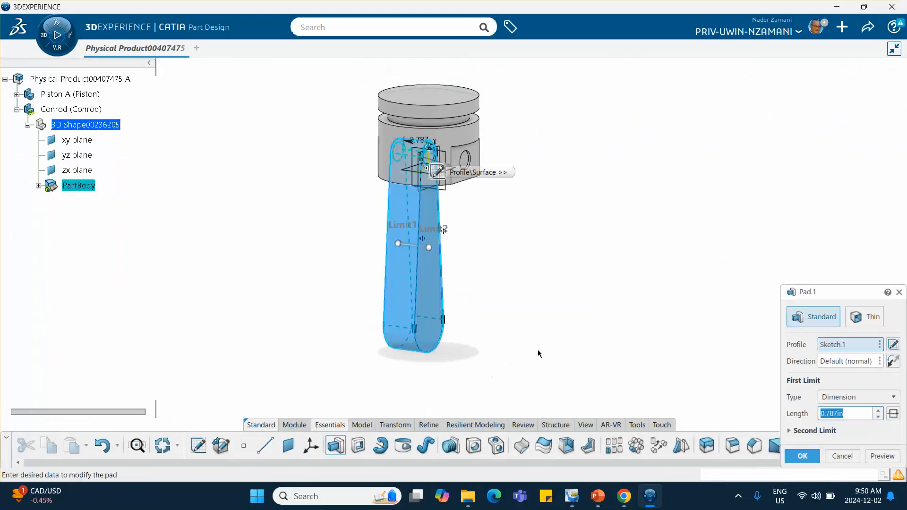
{"action": "left_click", "coordinate": [893, 413]}
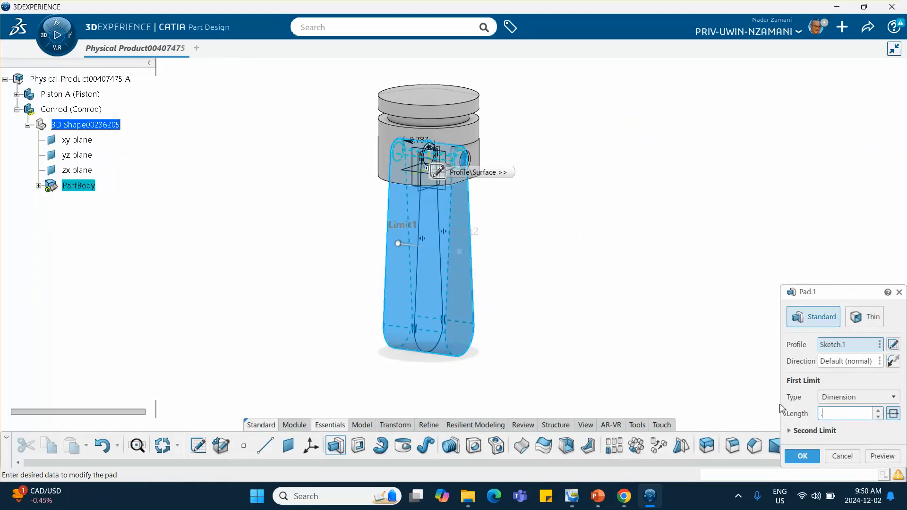
{"action": "type", "text": "0.1"}
{"action": "left_click", "coordinate": [883, 456]}
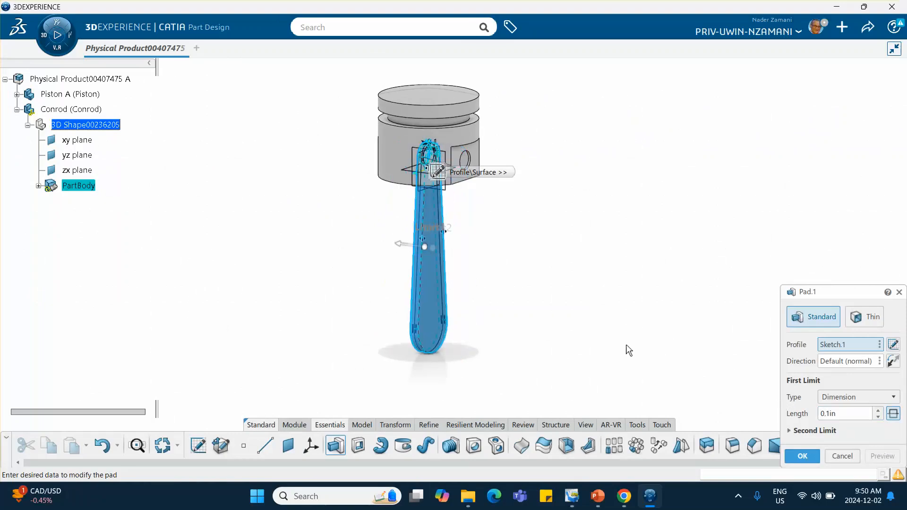
{"action": "left_click", "coordinate": [802, 456]}
Reopen the pad's sketch and add a circle centred on the lower arc's centre to cut a hole through the conrod's large end
{"action": "middle_click_drag", "start_coordinate": [604, 314], "coordinate": [453, 144]}
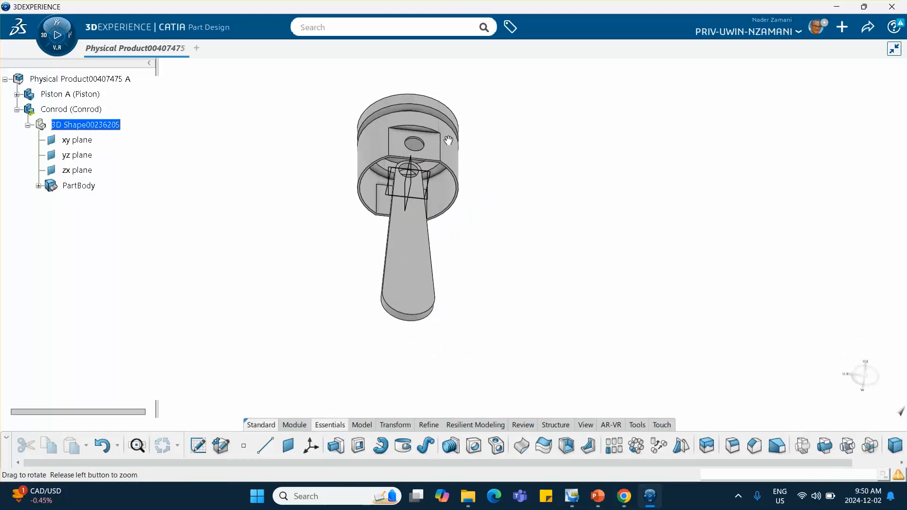
{"action": "left_click", "coordinate": [409, 299]}
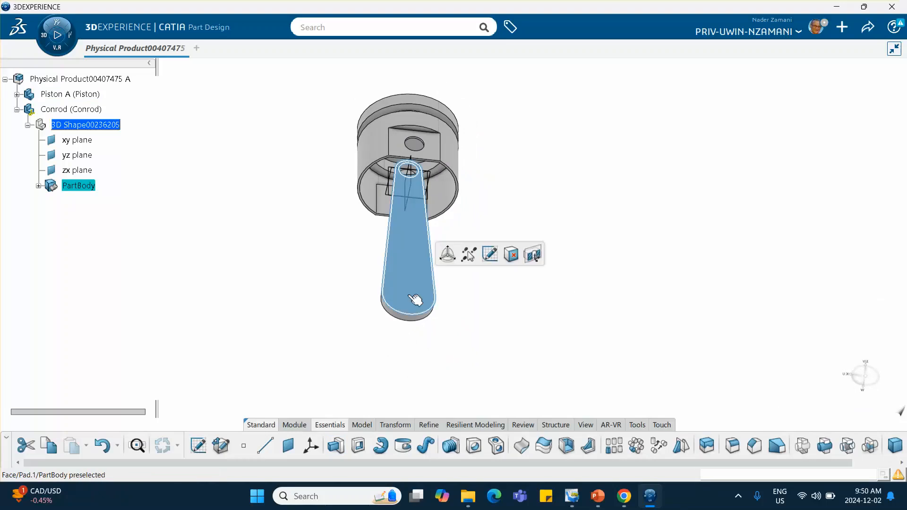
{"action": "left_click", "coordinate": [501, 325]}
{"action": "left_click", "coordinate": [38, 186]}
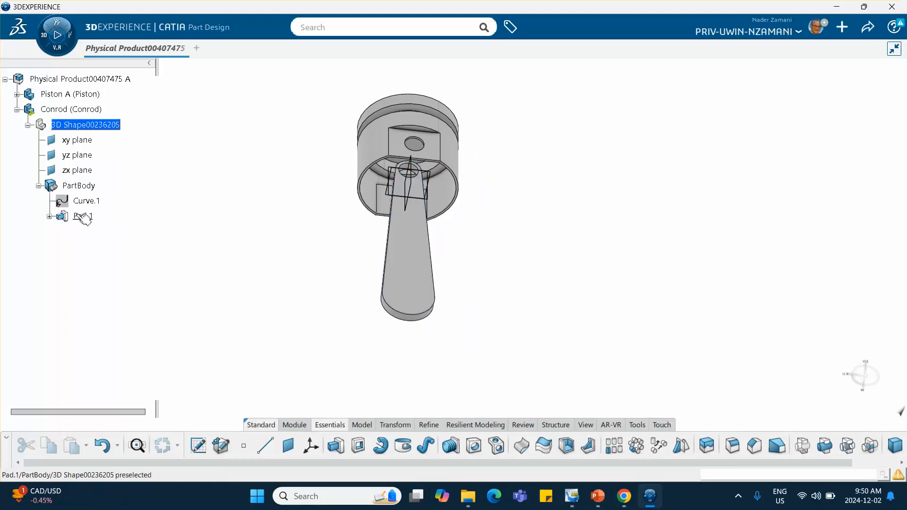
{"action": "double_click", "coordinate": [103, 234]}
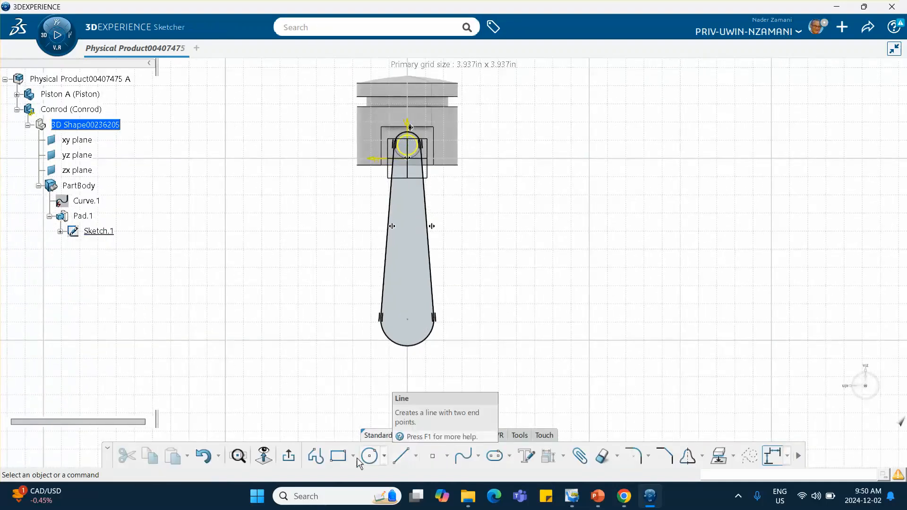
{"action": "left_click", "coordinate": [369, 456]}
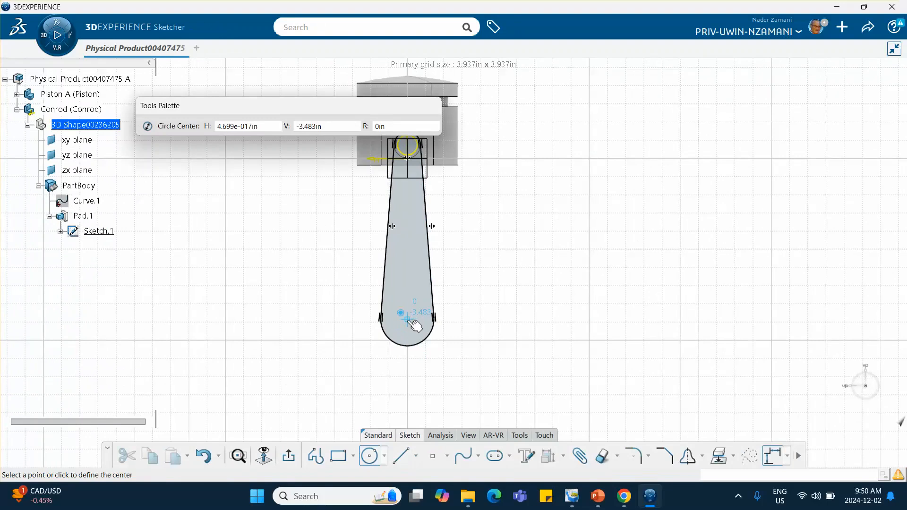
{"action": "left_click", "coordinate": [408, 320]}
{"action": "left_click", "coordinate": [424, 336]}
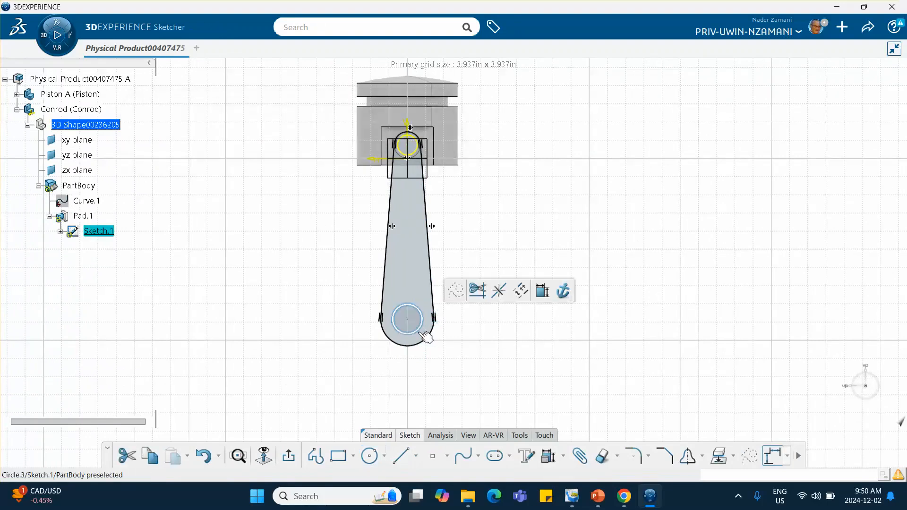
{"action": "left_click", "coordinate": [289, 456]}
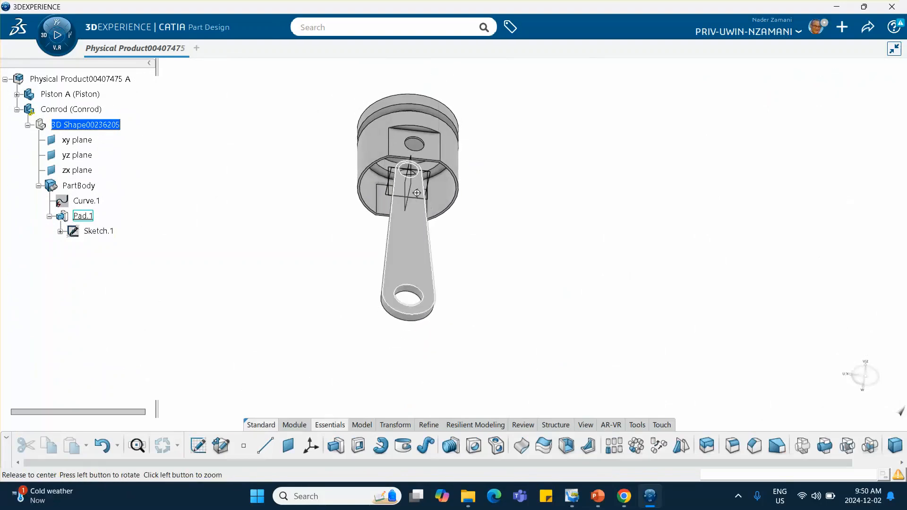
Save the assembly and collapse the Conrod branch in the tree
{"action": "middle_click_drag", "start_coordinate": [417, 192], "coordinate": [590, 343]}
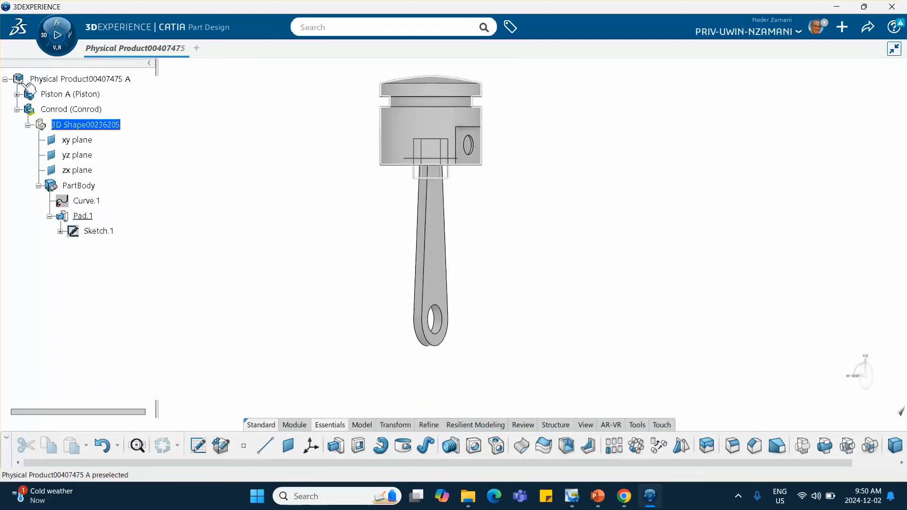
{"action": "left_click", "coordinate": [870, 31]}
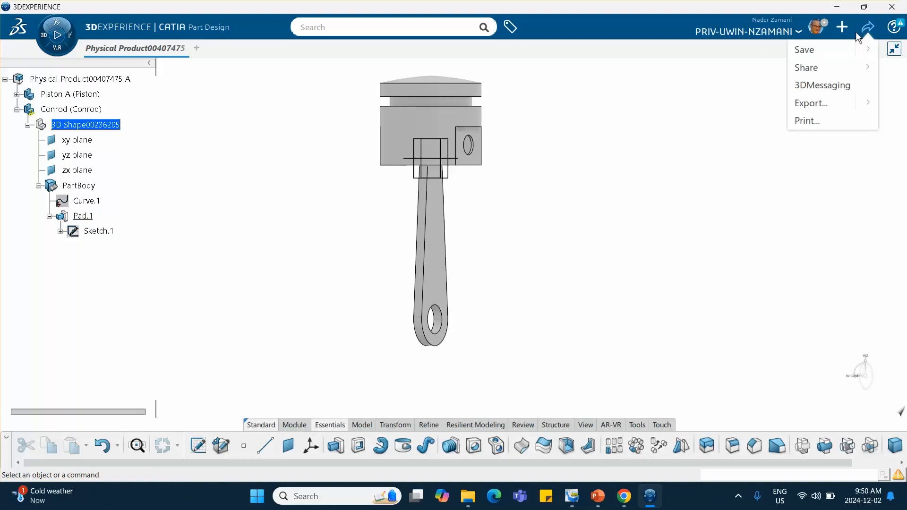
{"action": "left_click", "coordinate": [819, 51]}
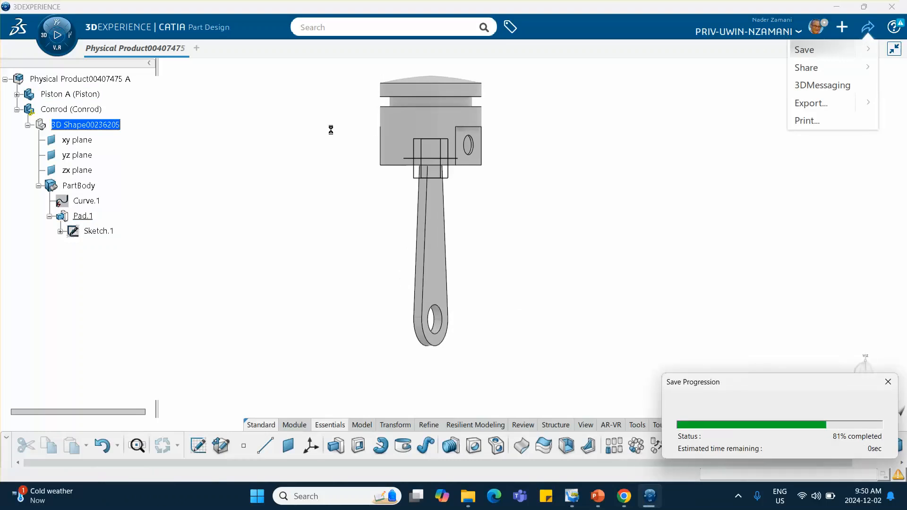
{"action": "left_click", "coordinate": [17, 110]}
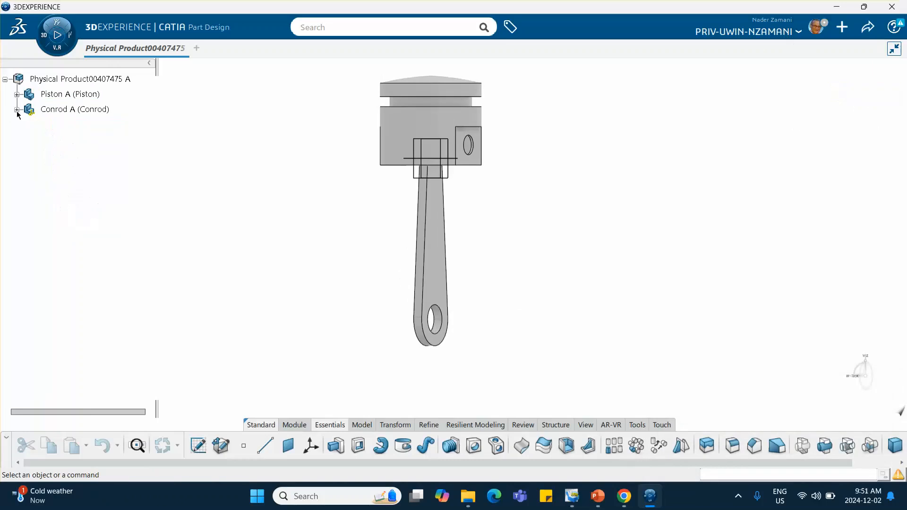
Make the root product active, check the part overview slide in PowerPoint, and insert a new 3D part under the root
{"action": "left_click", "coordinate": [78, 80]}
{"action": "double_click", "coordinate": [71, 81]}
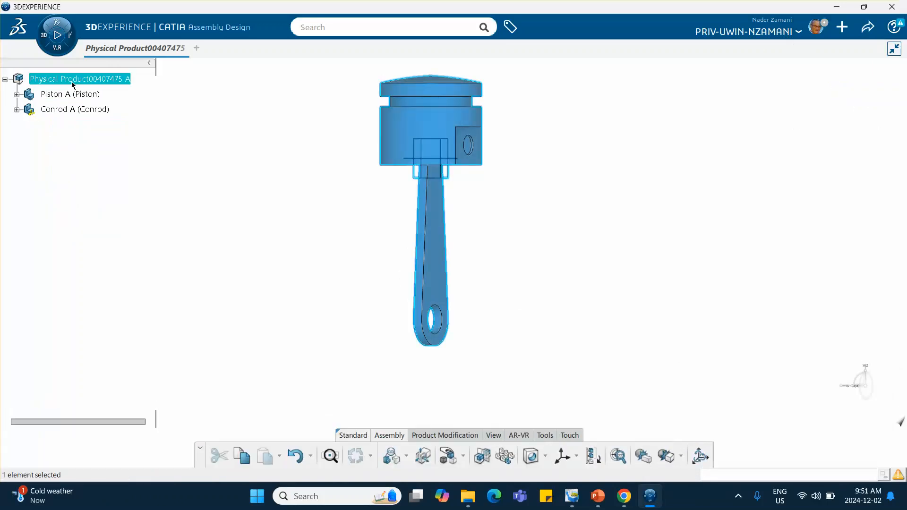
{"action": "left_click", "coordinate": [598, 496]}
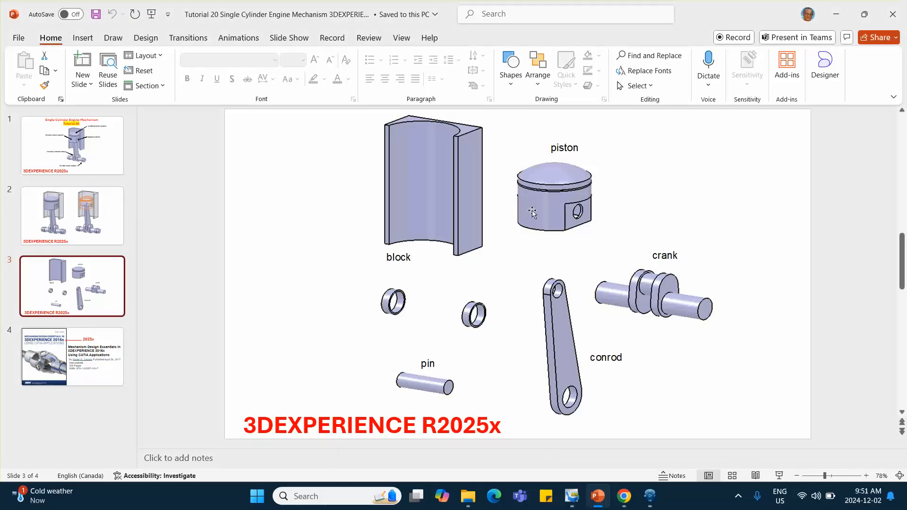
{"action": "left_click", "coordinate": [647, 501]}
{"action": "left_click", "coordinate": [215, 198]}
{"action": "right_click", "coordinate": [108, 80]}
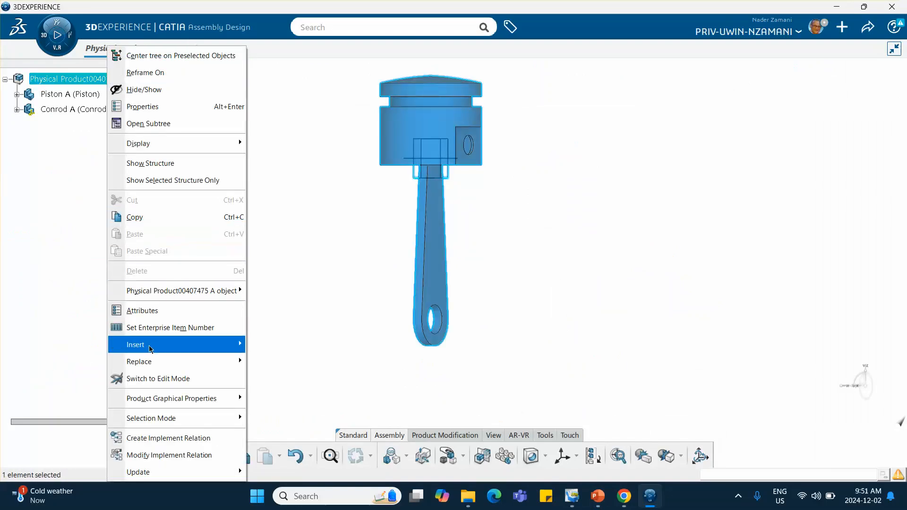
{"action": "mouse_move", "coordinate": [141, 345]}
{"action": "left_click", "coordinate": [274, 117]}
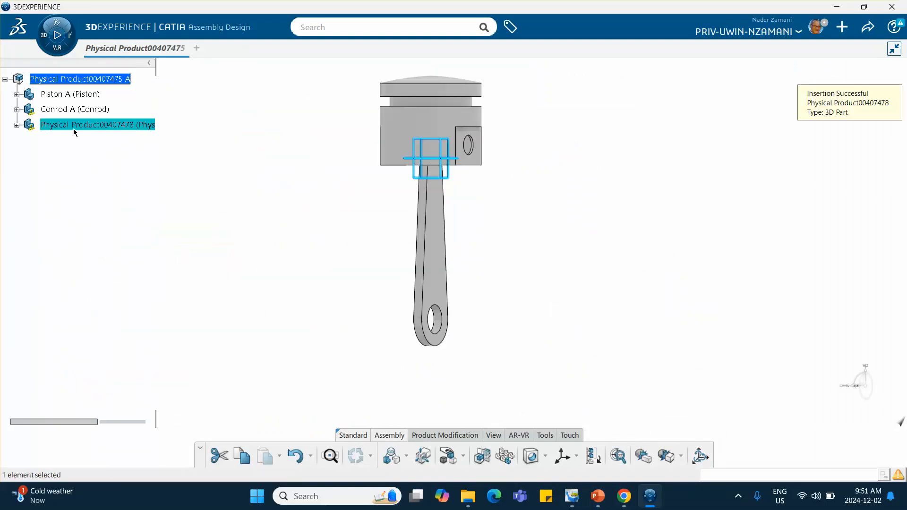
Rename the newly inserted part as Pin in both its instance title and its reference title
{"action": "right_click", "coordinate": [85, 125]}
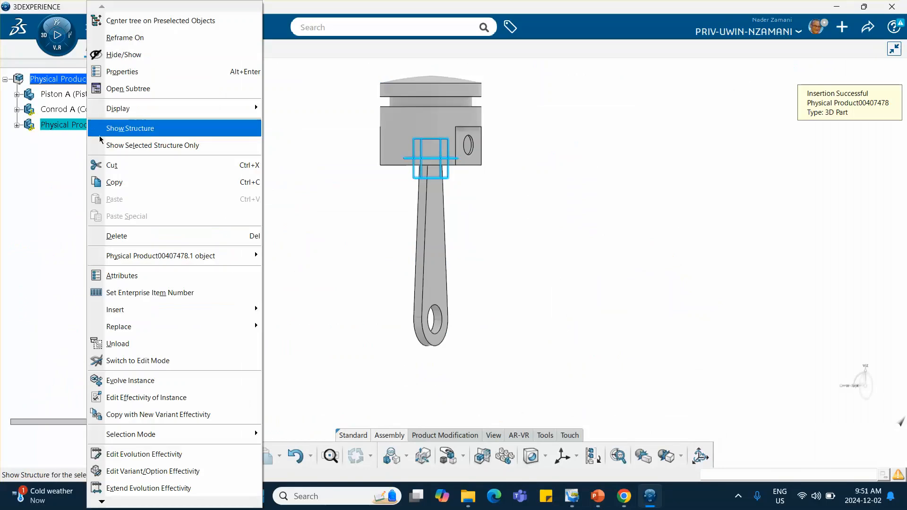
{"action": "left_click", "coordinate": [121, 72]}
{"action": "left_click_drag", "start_coordinate": [766, 197], "coordinate": [521, 186]}
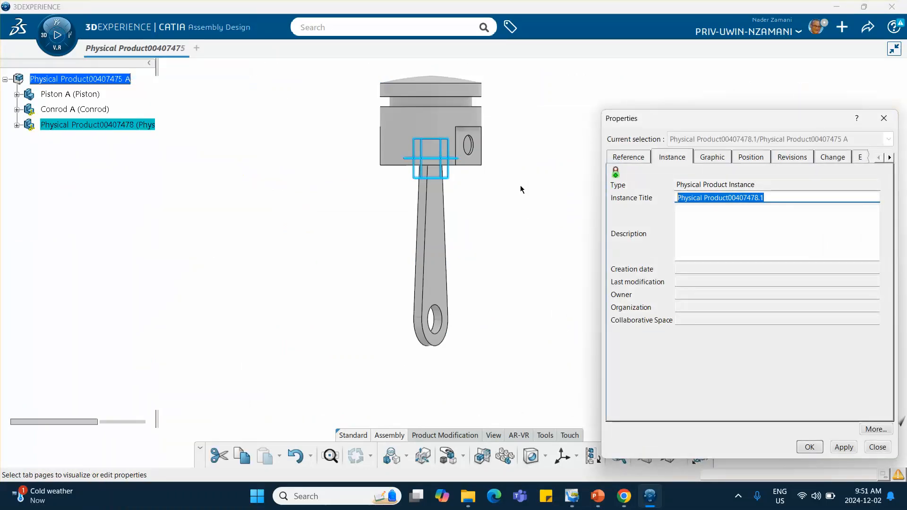
{"action": "type", "text": "Pin"}
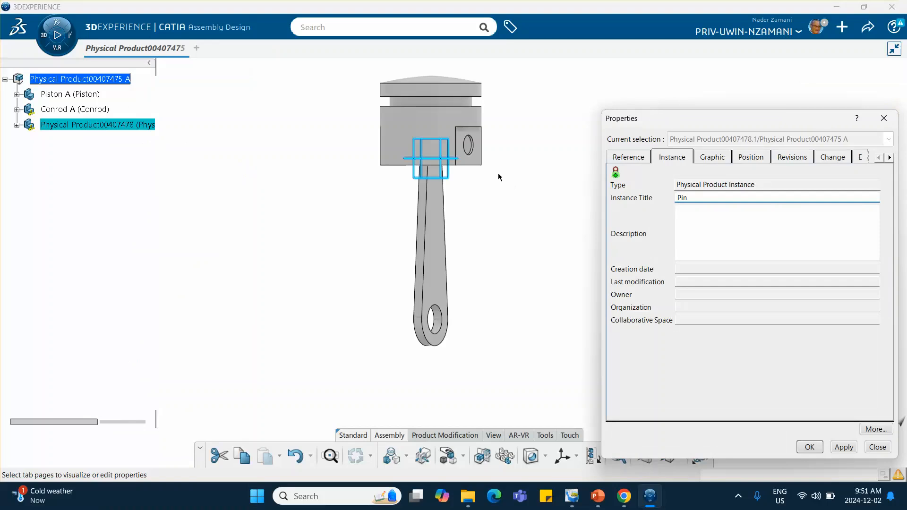
{"action": "left_click", "coordinate": [619, 158]}
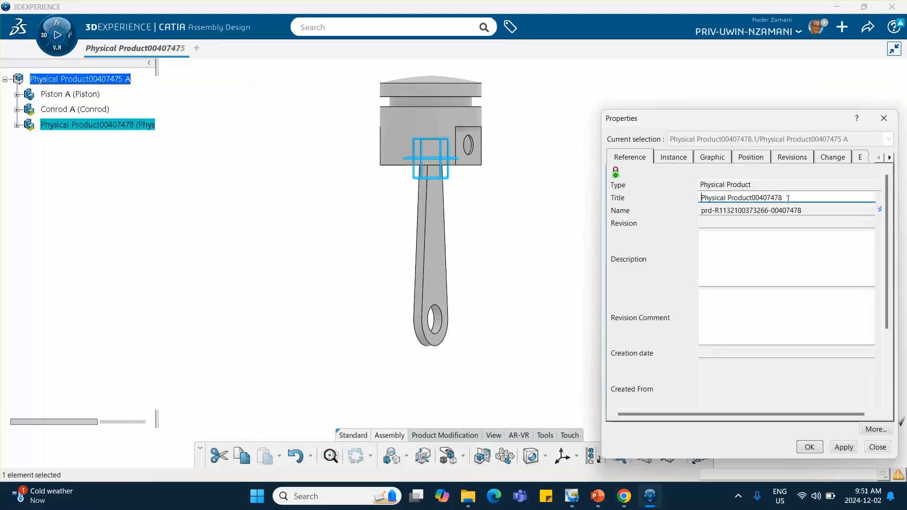
{"action": "left_click_drag", "start_coordinate": [789, 199], "coordinate": [585, 180]}
{"action": "type", "text": "Pi"}
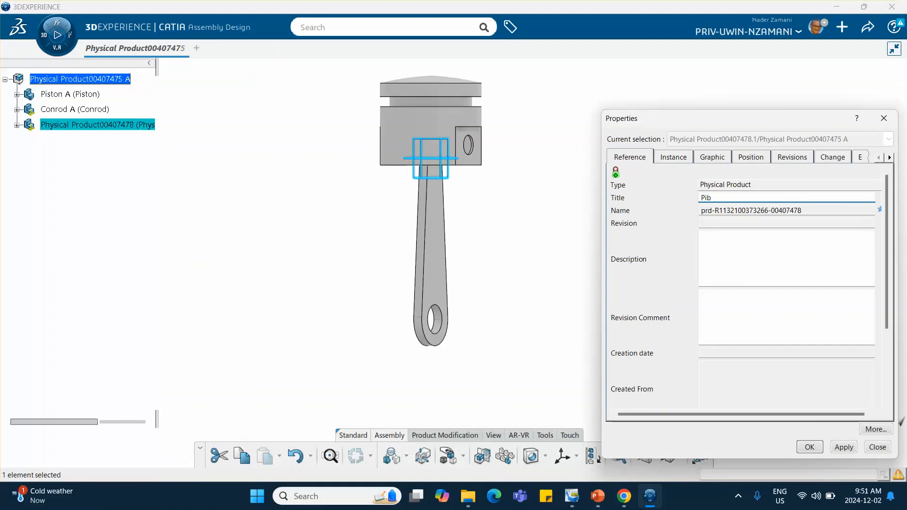
{"action": "type", "text": "n"}
{"action": "left_click", "coordinate": [809, 447]}
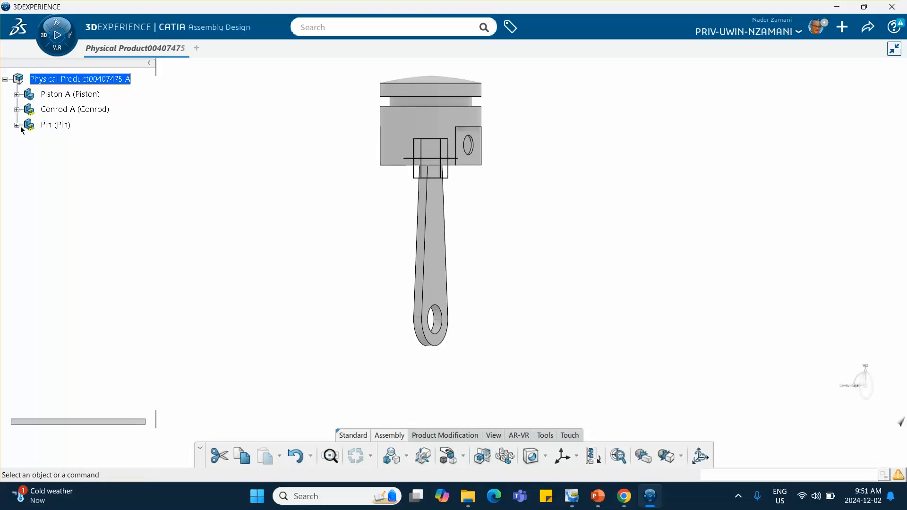
Sketch the pin's circular profile on its own xy plane by projecting the edge of the piston's pin hole, then finish the sketch
{"action": "left_click", "coordinate": [17, 125]}
{"action": "double_click", "coordinate": [76, 140]}
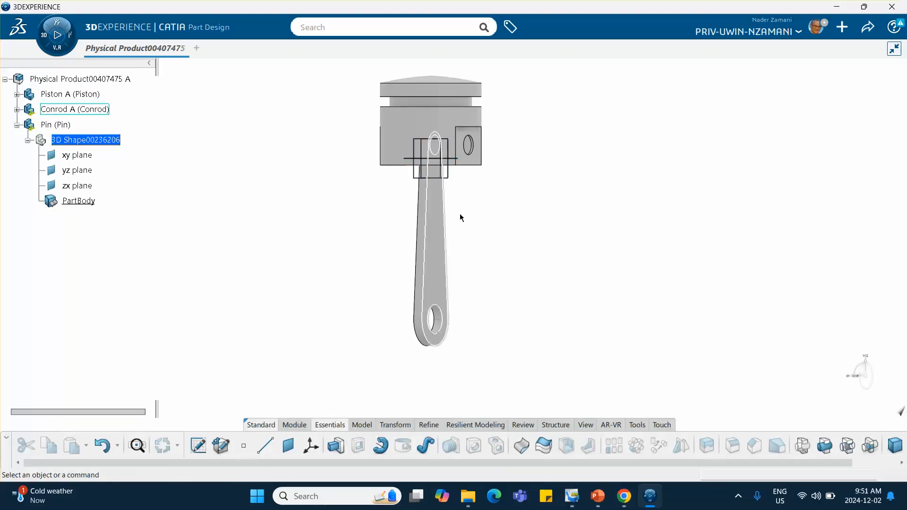
{"action": "middle_click_drag", "start_coordinate": [462, 217], "coordinate": [532, 220]}
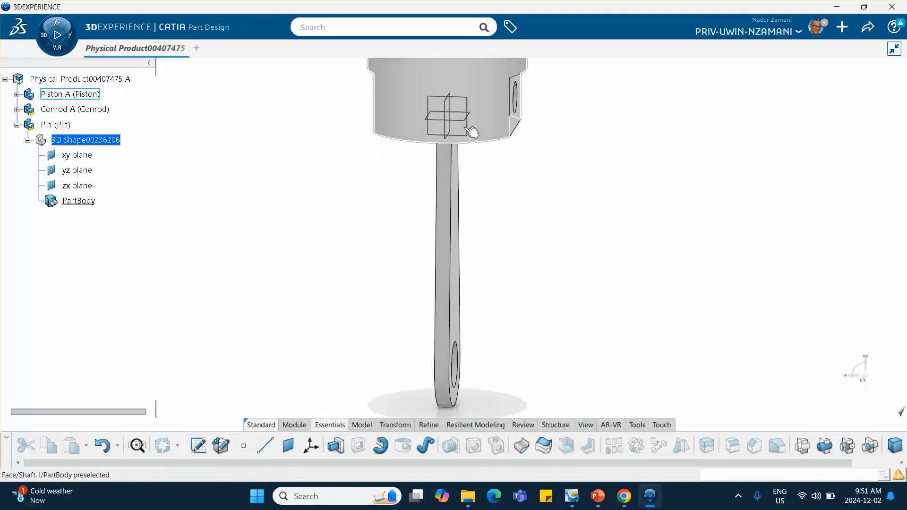
{"action": "left_click", "coordinate": [447, 111]}
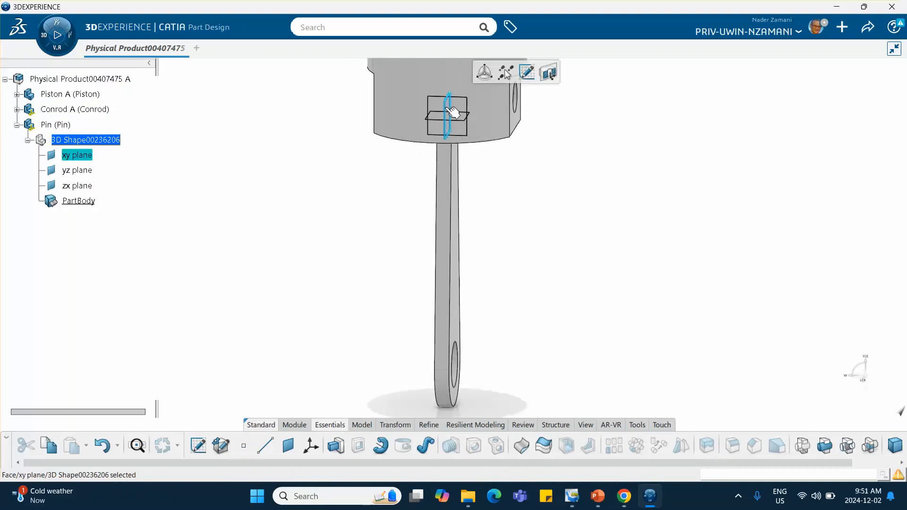
{"action": "left_click", "coordinate": [527, 78]}
{"action": "mouse_move", "coordinate": [478, 206]}
{"action": "middle_mouse_down"}
{"action": "mouse_move", "coordinate": [455, 222]}
{"action": "mouse_move", "coordinate": [416, 156]}
{"action": "mouse_move", "coordinate": [384, 142]}
{"action": "middle_mouse_up"}
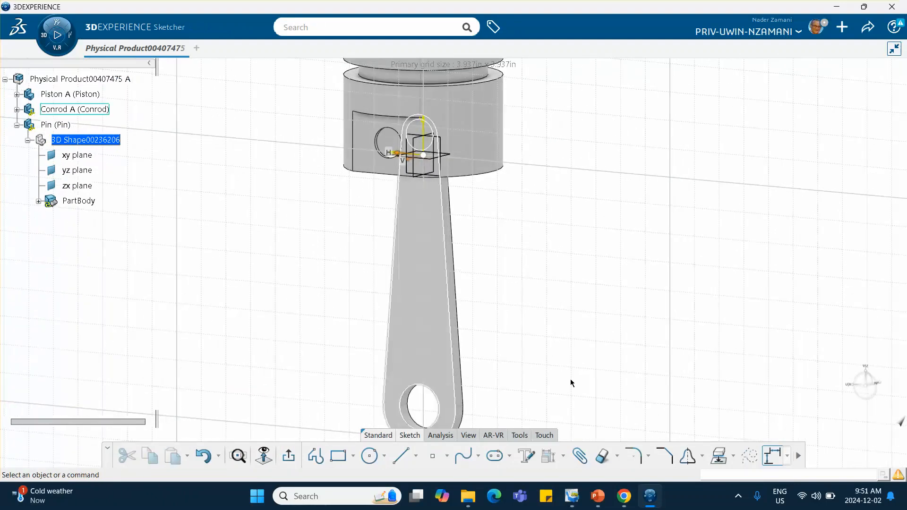
{"action": "left_click", "coordinate": [719, 457]}
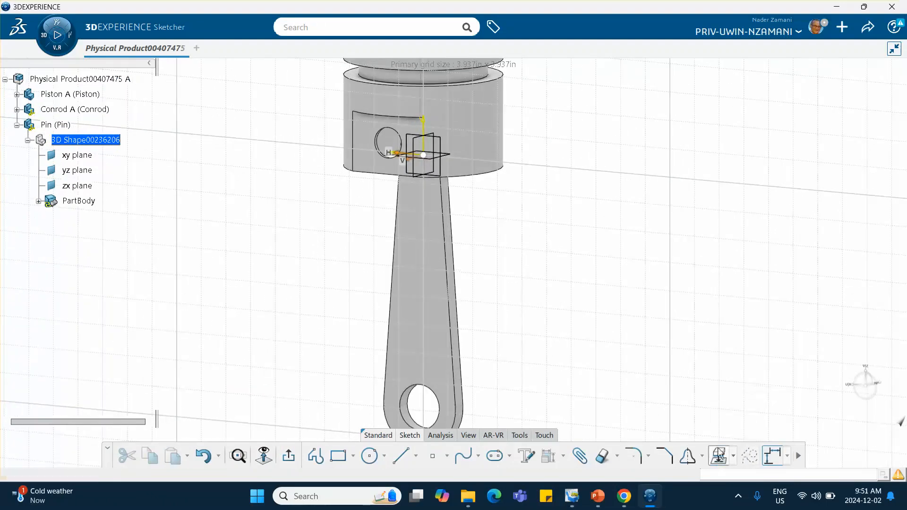
{"action": "left_click", "coordinate": [384, 146]}
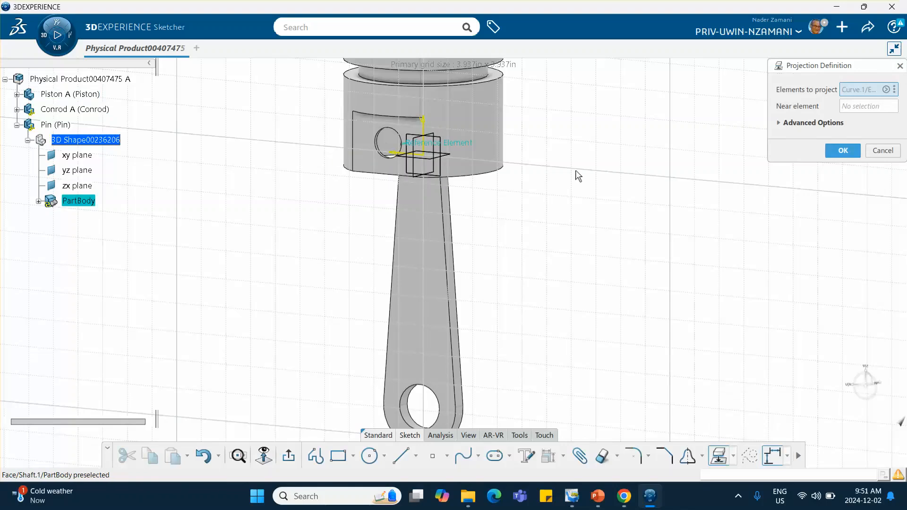
{"action": "left_click", "coordinate": [844, 151]}
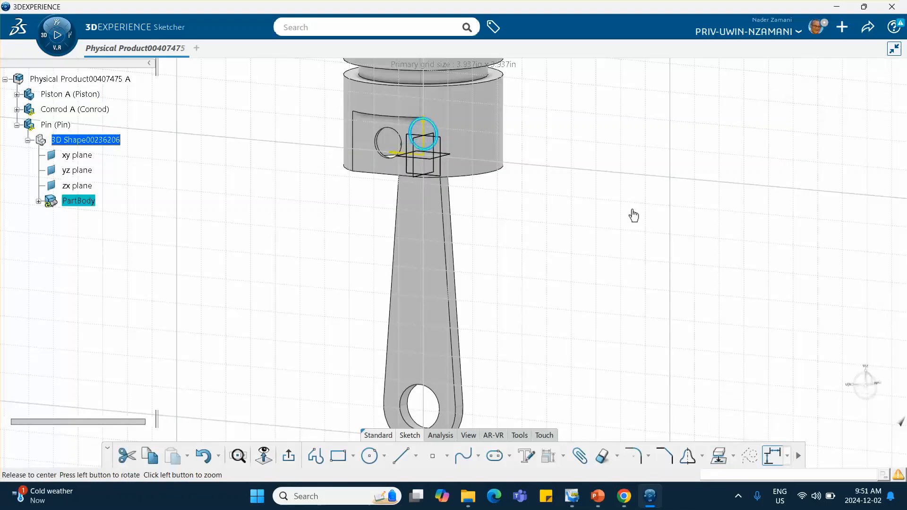
{"action": "middle_click_drag", "start_coordinate": [632, 215], "coordinate": [643, 322]}
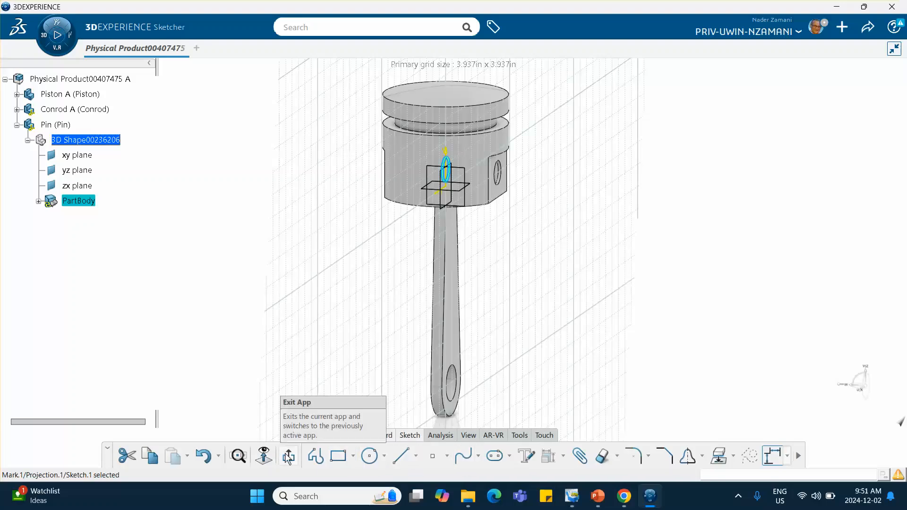
{"action": "left_click", "coordinate": [316, 455]}
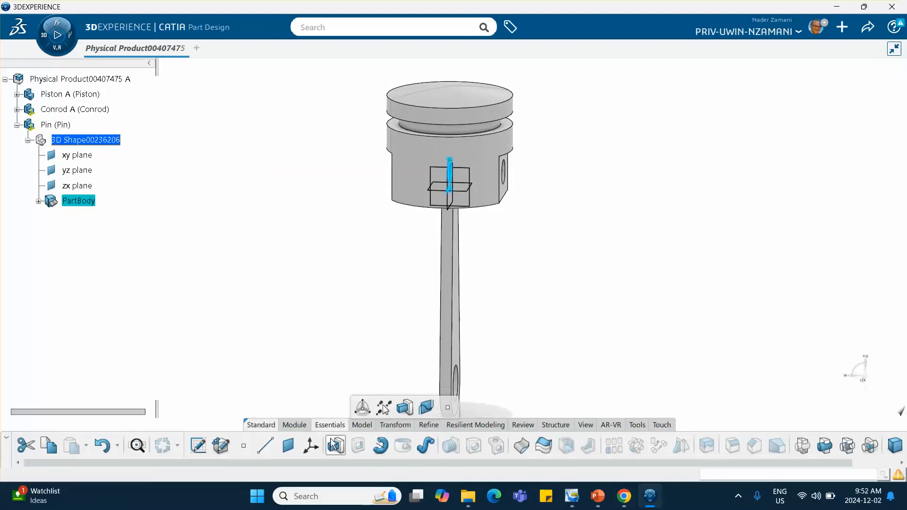
Start a pad of the pin profile with its first limit up to the piston's flat side face
{"action": "left_click", "coordinate": [335, 445]}
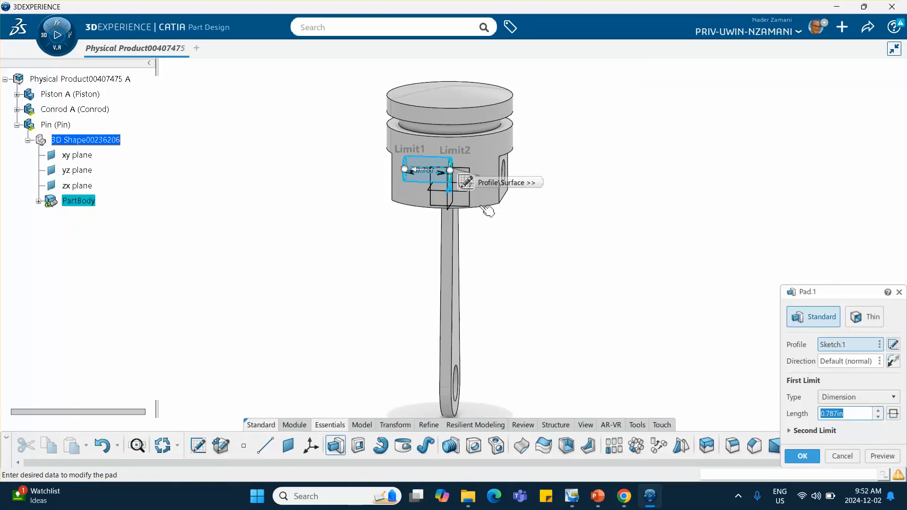
{"action": "middle_click_drag", "start_coordinate": [487, 210], "coordinate": [626, 241]}
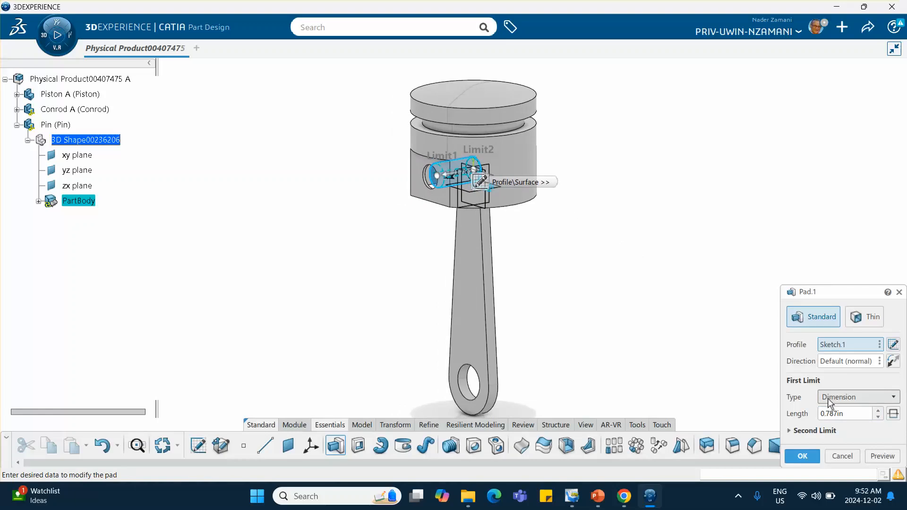
{"action": "left_click_drag", "start_coordinate": [827, 292], "coordinate": [768, 214]}
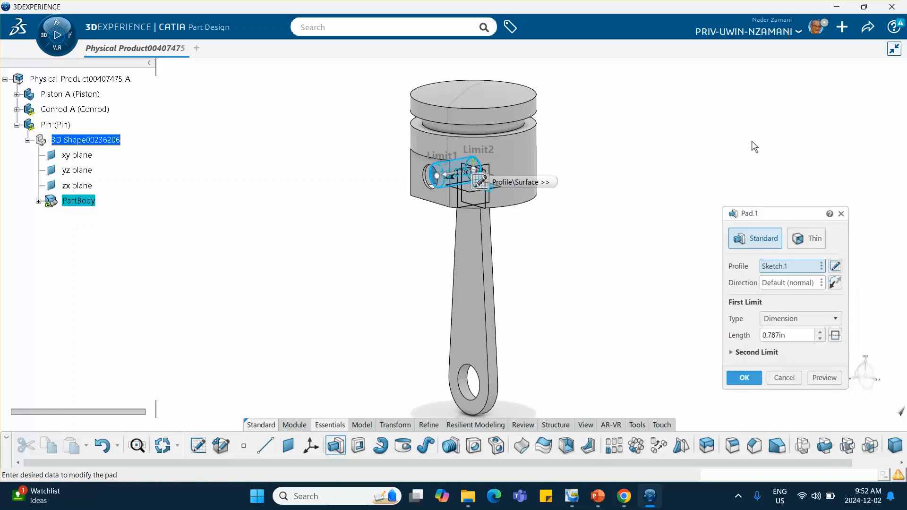
{"action": "left_click_drag", "start_coordinate": [755, 147], "coordinate": [726, 98]}
{"action": "left_click", "coordinate": [739, 203]}
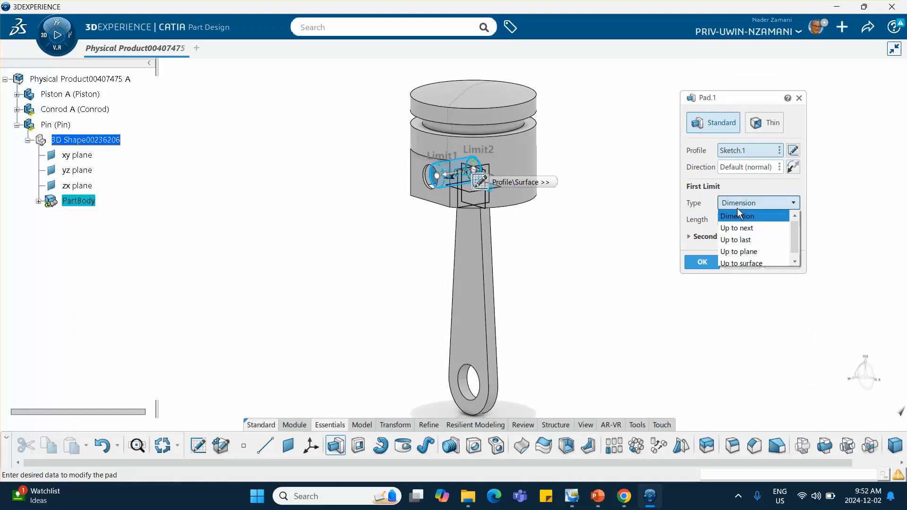
{"action": "left_click", "coordinate": [736, 251]}
{"action": "left_click", "coordinate": [423, 165]}
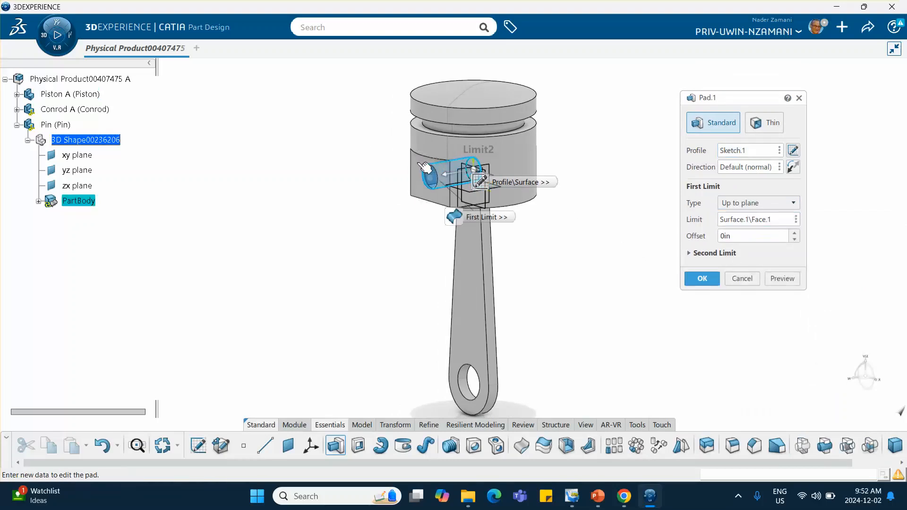
Set the pad's second limit up to the plane of the piston's opposite flat face and create the pin
{"action": "middle_click_drag", "start_coordinate": [559, 220], "coordinate": [329, 160]}
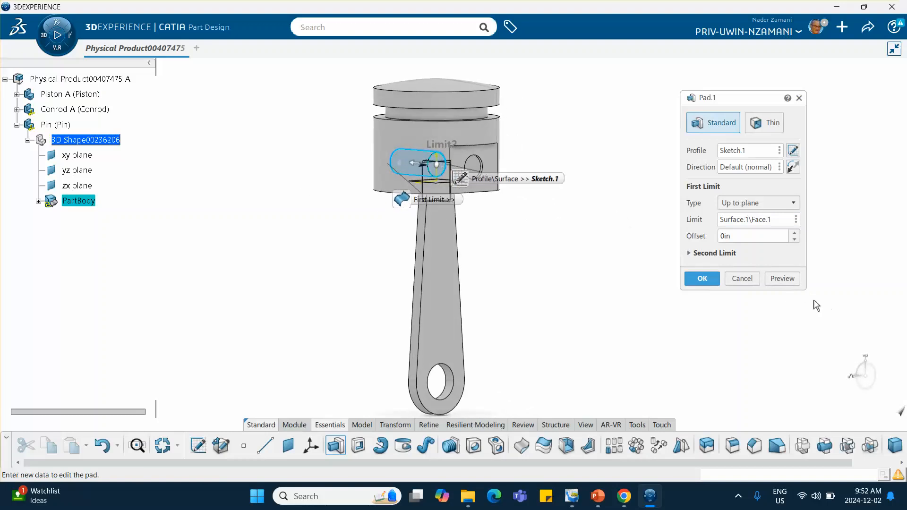
{"action": "left_click", "coordinate": [693, 253]}
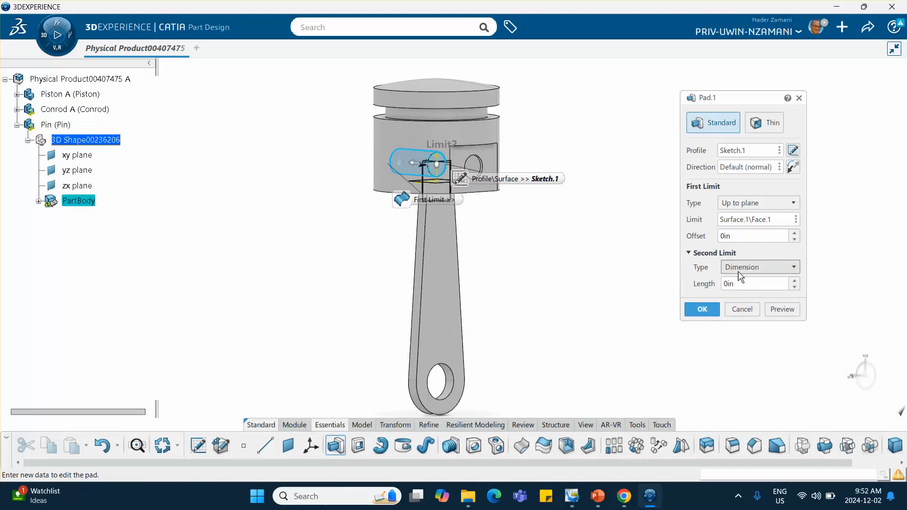
{"action": "left_click", "coordinate": [738, 269]}
{"action": "left_click", "coordinate": [753, 318]}
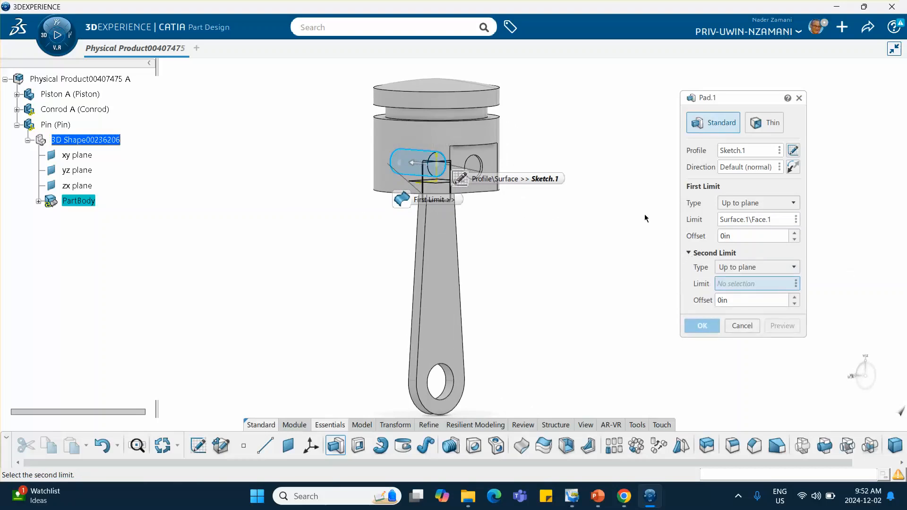
{"action": "left_click", "coordinate": [501, 158]}
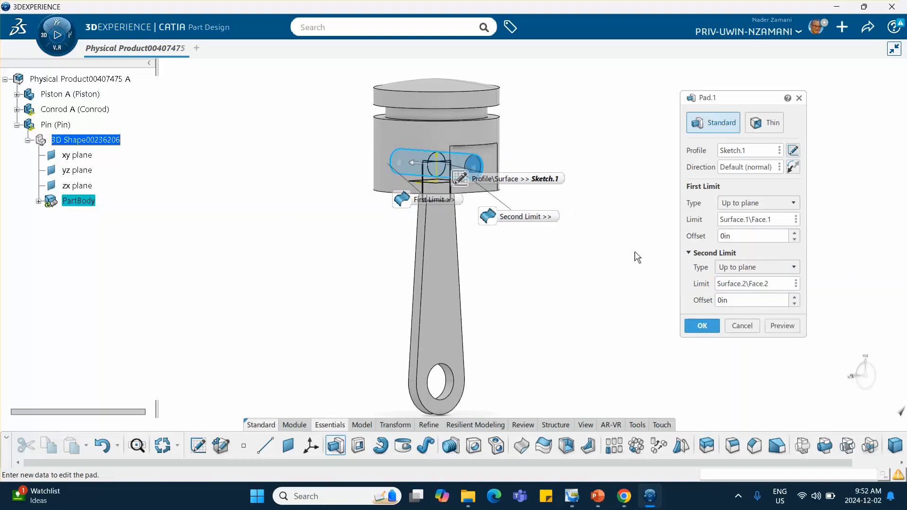
{"action": "left_click", "coordinate": [702, 326]}
Save the assembly, consult the part overview slide in PowerPoint, and collapse the Pin branch in the tree
{"action": "middle_click_drag", "start_coordinate": [597, 270], "coordinate": [652, 299]}
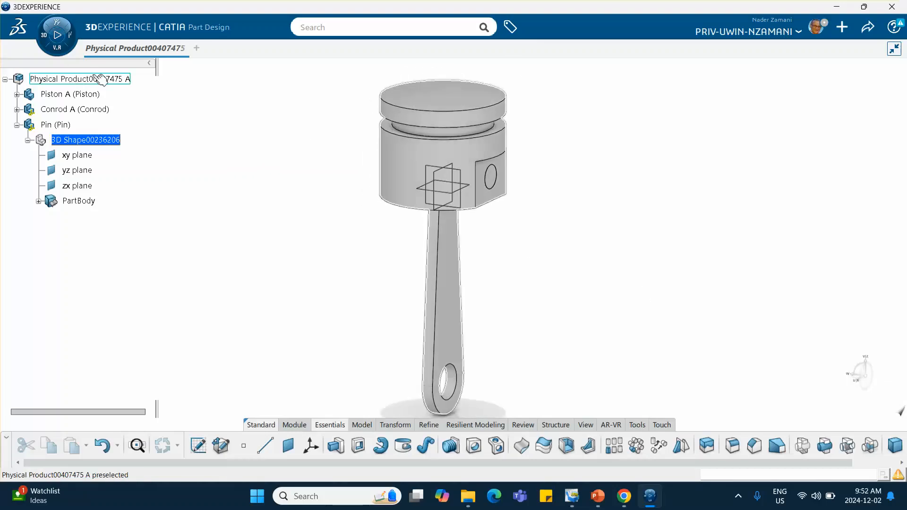
{"action": "left_click", "coordinate": [868, 31]}
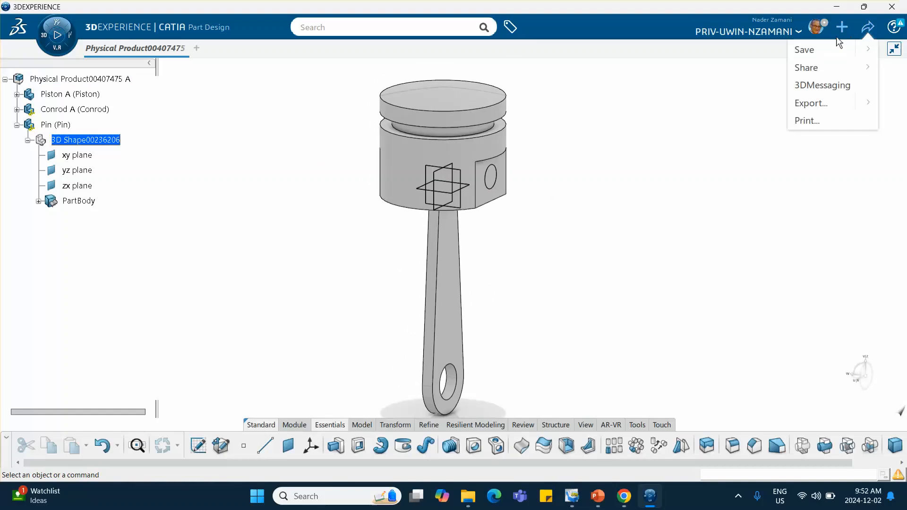
{"action": "left_click", "coordinate": [812, 48]}
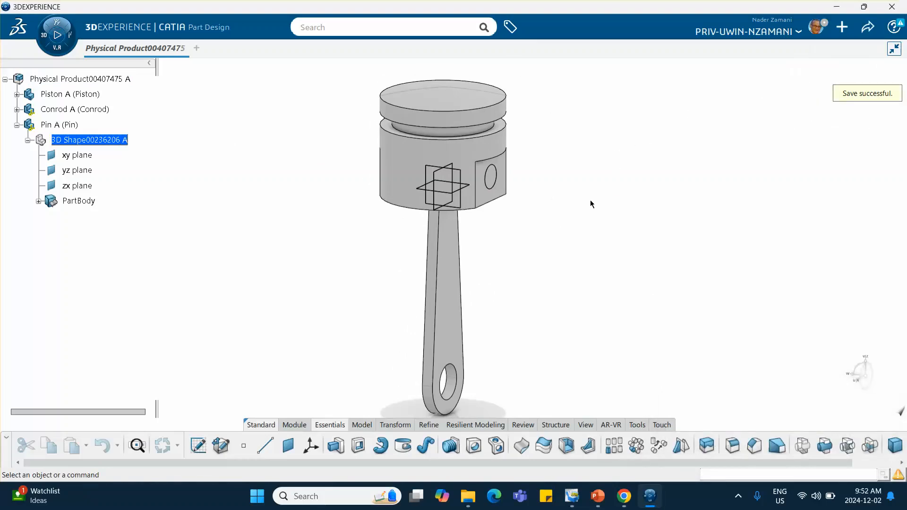
{"action": "left_click", "coordinate": [598, 496]}
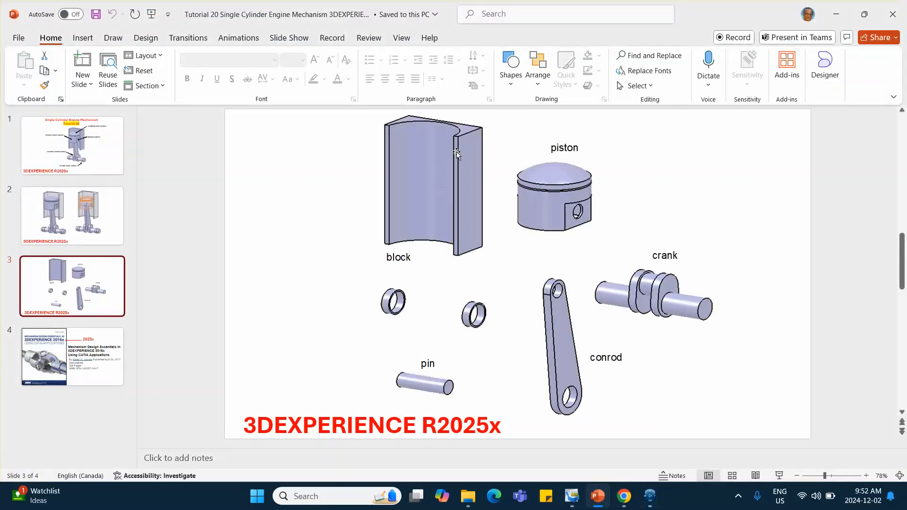
{"action": "left_click", "coordinate": [836, 14]}
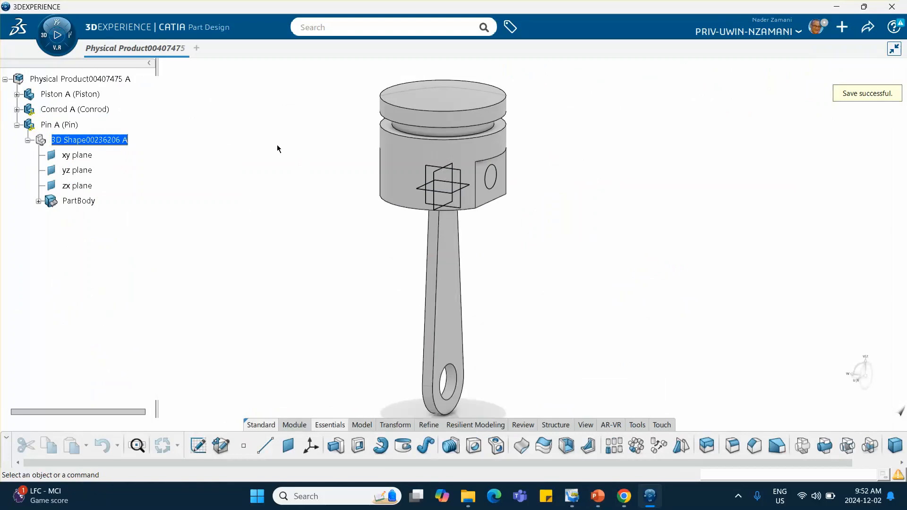
{"action": "left_click", "coordinate": [17, 125]}
Activate the root product and insert a new 3D part into the assembly
{"action": "double_click", "coordinate": [88, 79]}
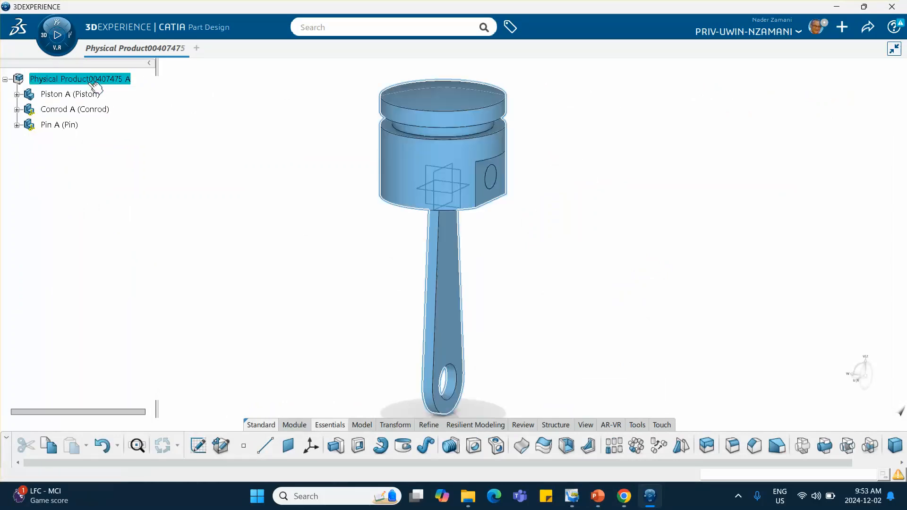
{"action": "right_click", "coordinate": [90, 79]}
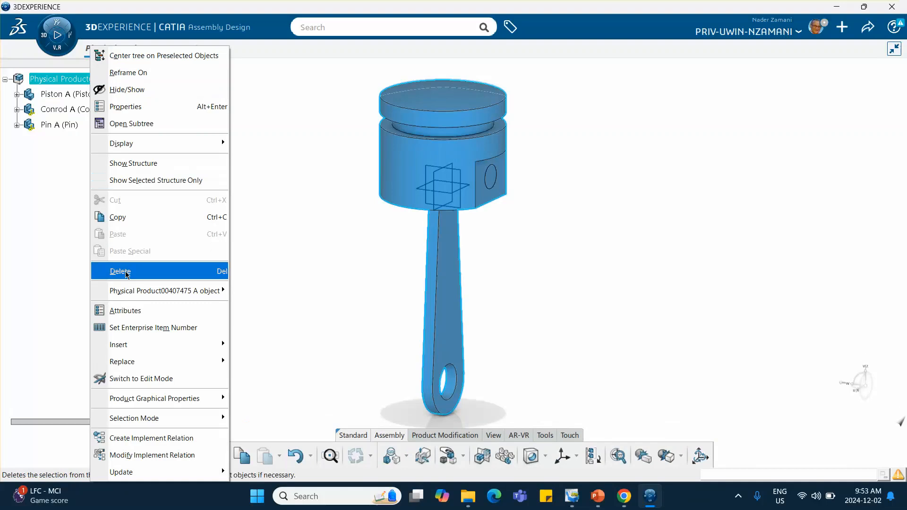
{"action": "mouse_move", "coordinate": [133, 345]}
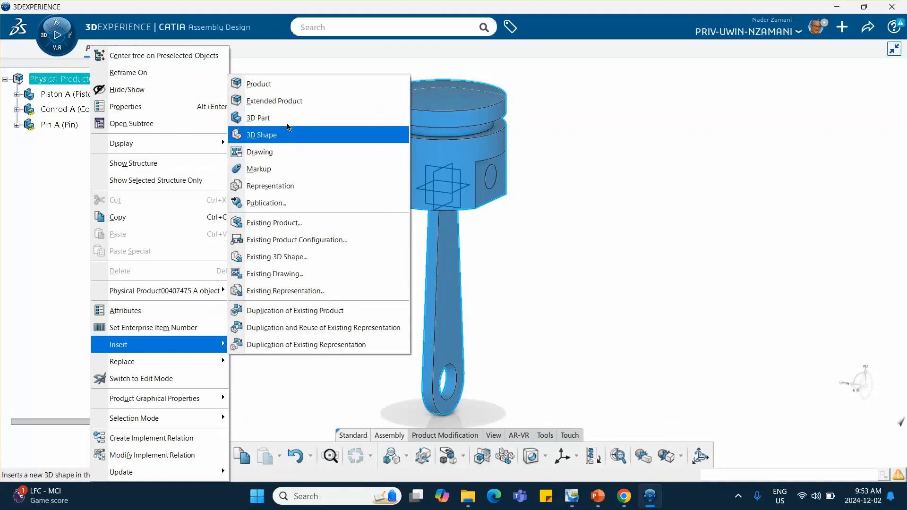
{"action": "left_click", "coordinate": [274, 118]}
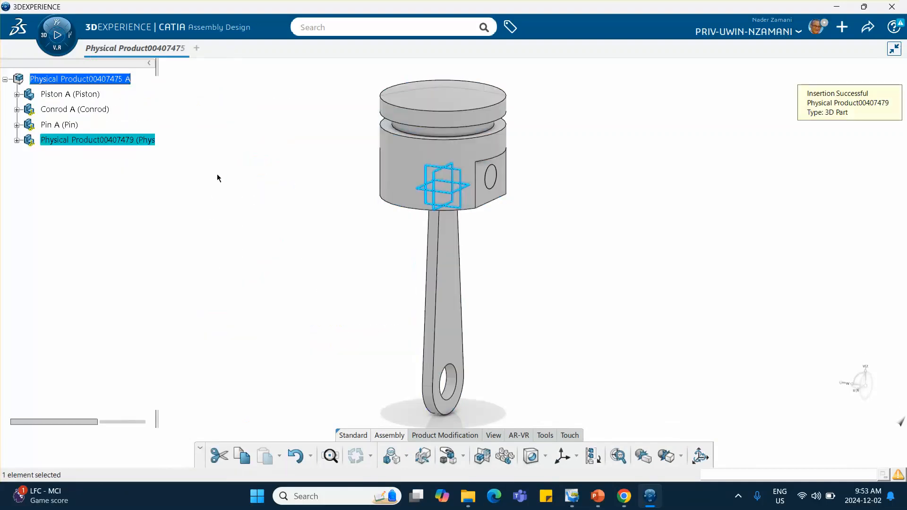
Rename the new part, setting both its title and its instance title to Block
{"action": "right_click", "coordinate": [92, 143]}
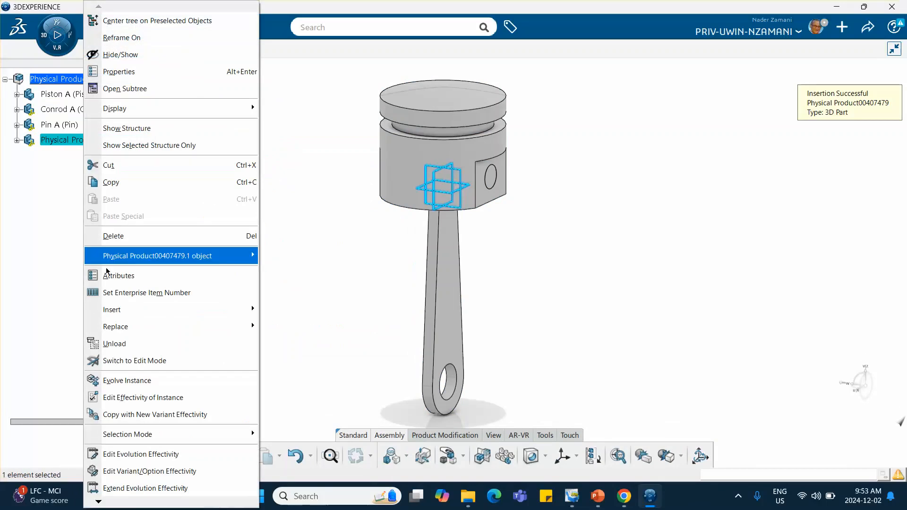
{"action": "left_click", "coordinate": [174, 76]}
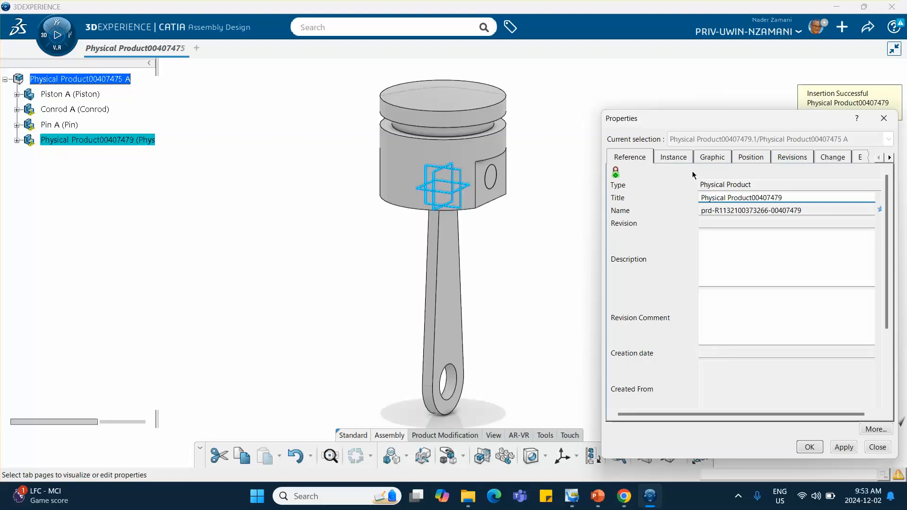
{"action": "left_click_drag", "start_coordinate": [796, 199], "coordinate": [681, 196]}
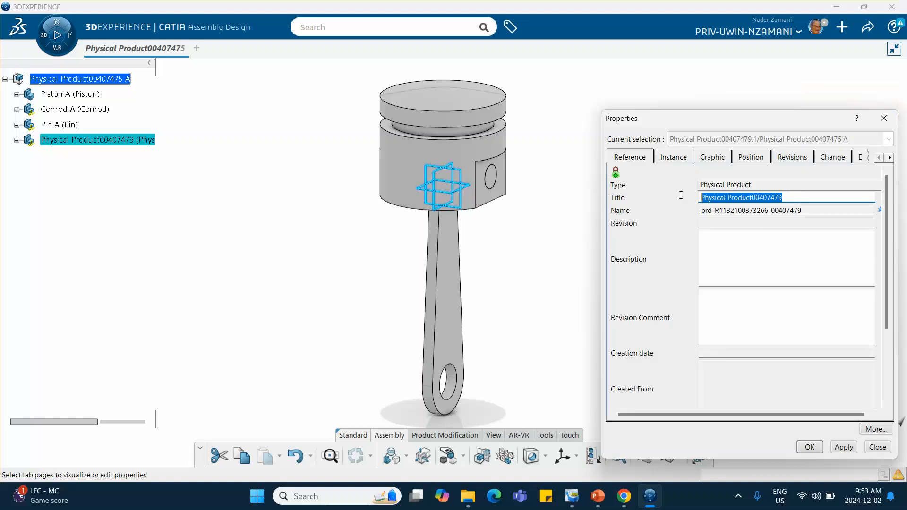
{"action": "type", "text": "Block"}
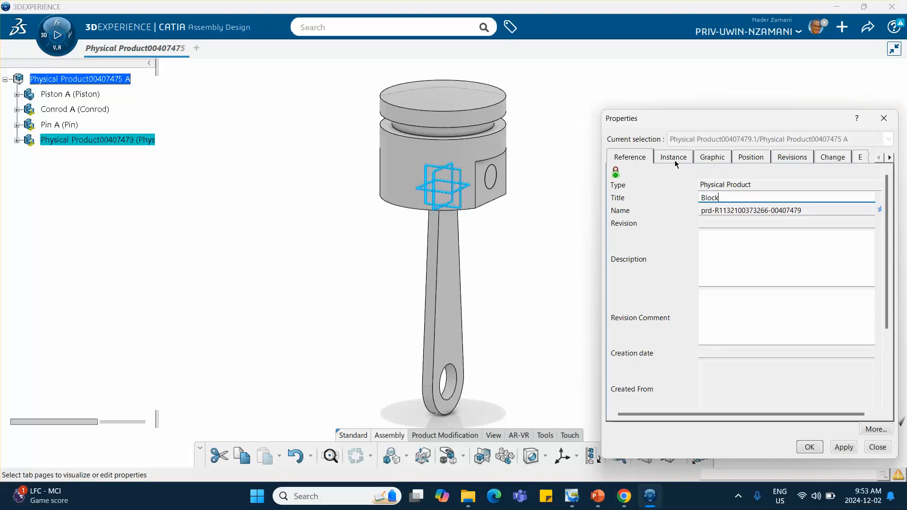
{"action": "left_click", "coordinate": [673, 161]}
{"action": "left_click_drag", "start_coordinate": [768, 197], "coordinate": [622, 181]}
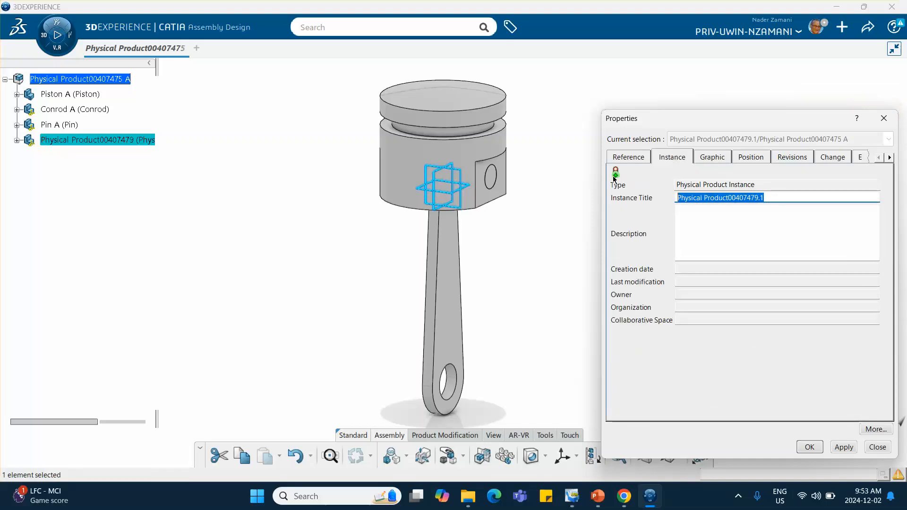
{"action": "type", "text": "Bloc"}
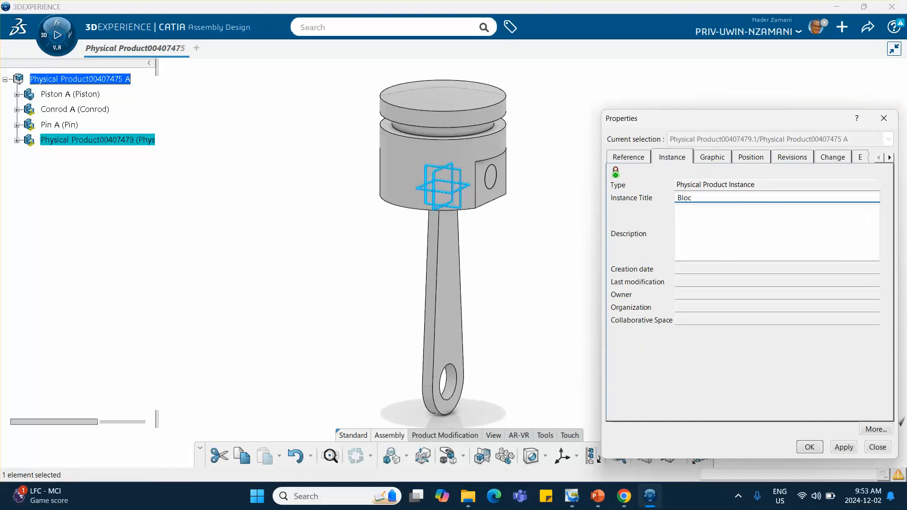
{"action": "type", "text": "k"}
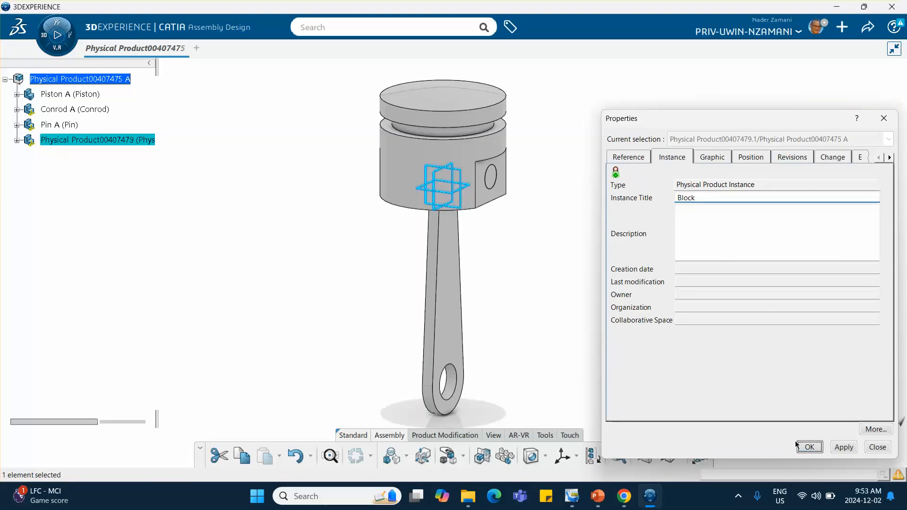
{"action": "left_click", "coordinate": [809, 447]}
Open the Block's 3D shape for editing, start a sketch on its zx plane and project the piston's outer circular edge
{"action": "left_click", "coordinate": [16, 140]}
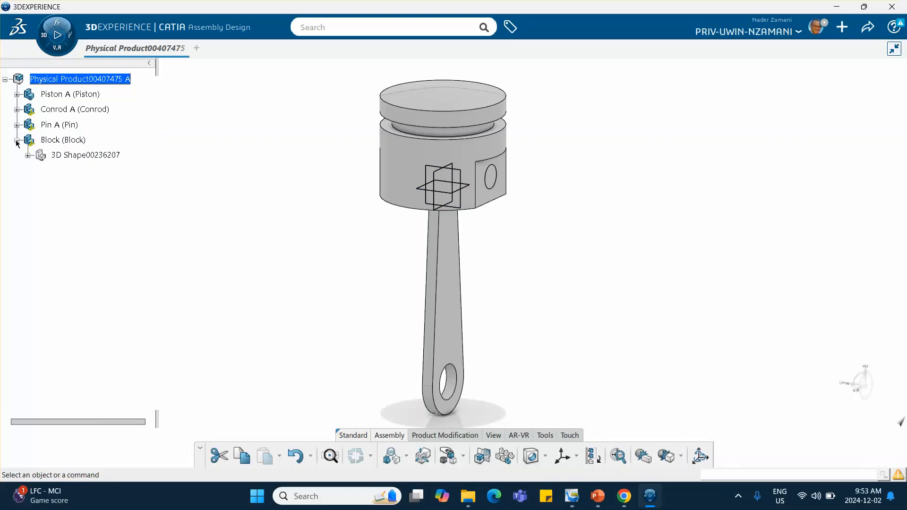
{"action": "left_click", "coordinate": [80, 156]}
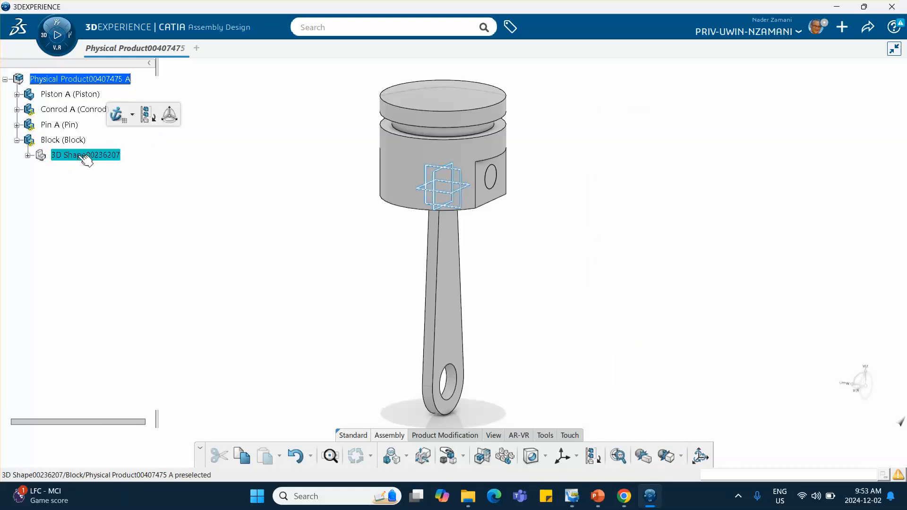
{"action": "double_click", "coordinate": [86, 160]}
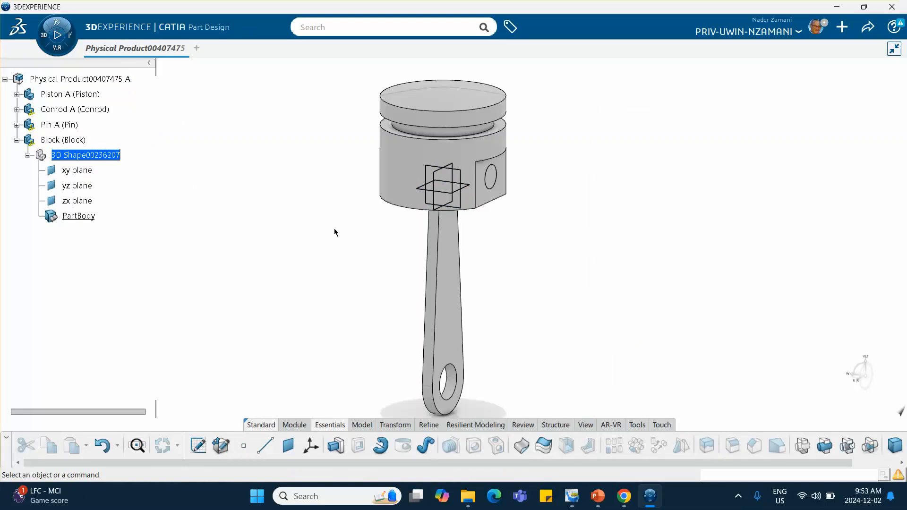
{"action": "left_click", "coordinate": [470, 190]}
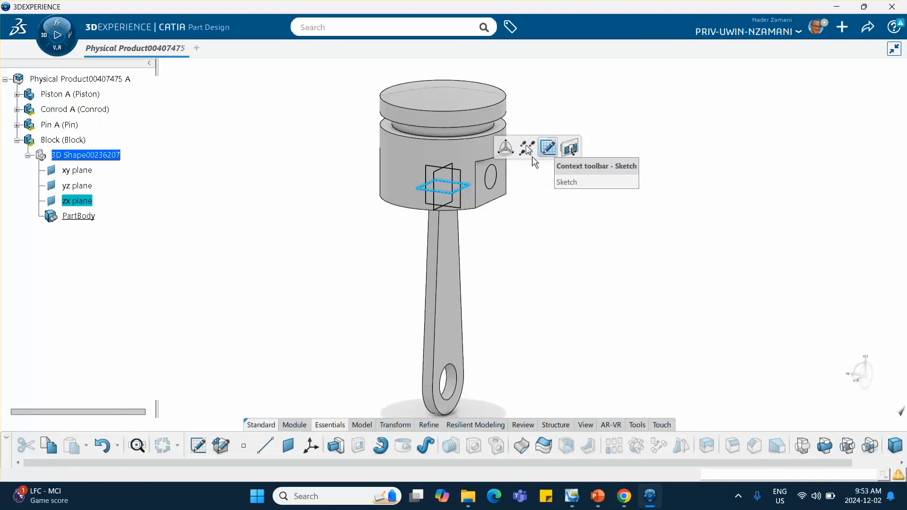
{"action": "left_click", "coordinate": [548, 149]}
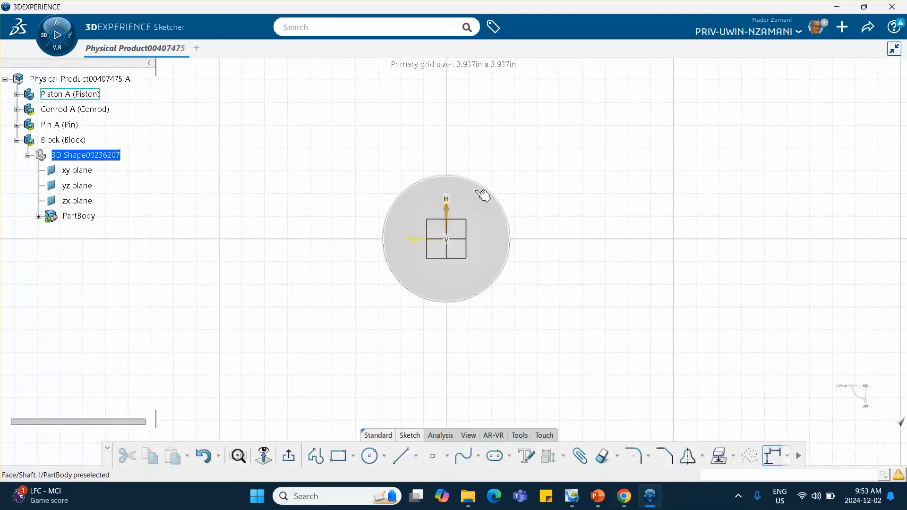
{"action": "left_click", "coordinate": [725, 457]}
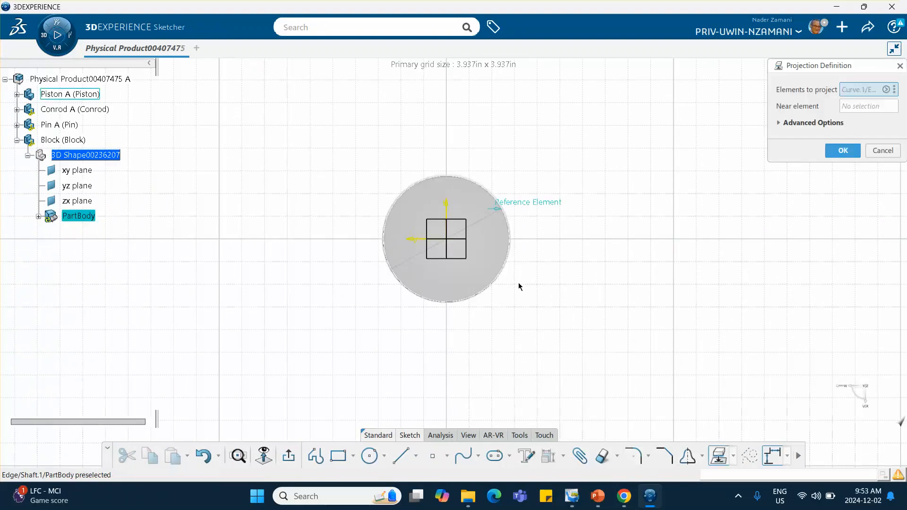
{"action": "left_click", "coordinate": [846, 150]}
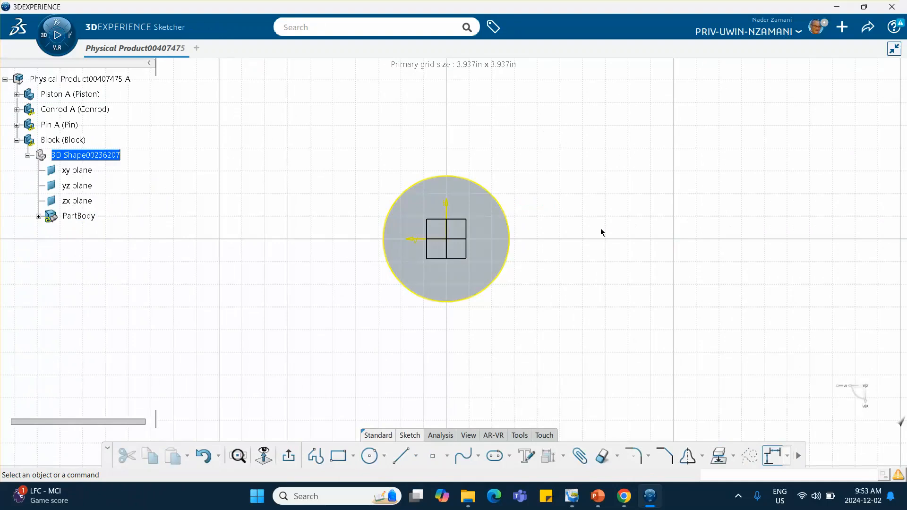
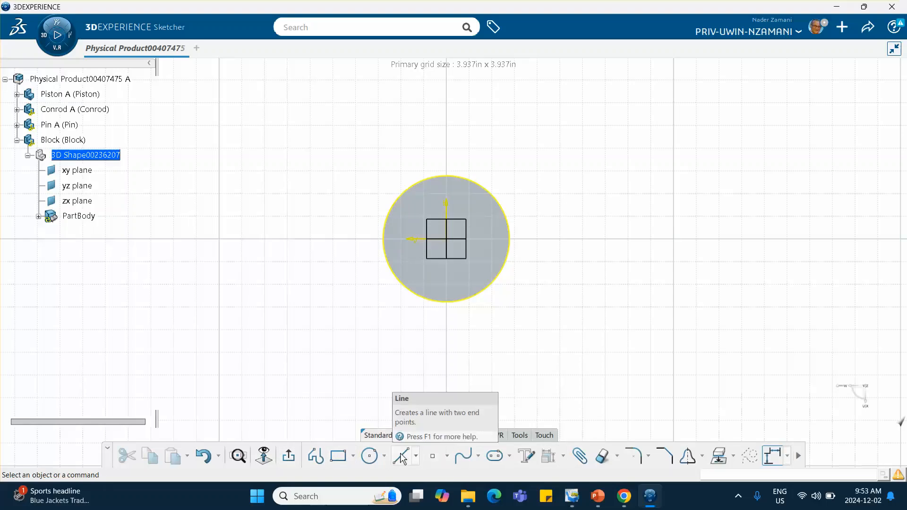
Draw an open rectangular profile about 2.8 in wide and 1.35 in high around the circle's upper half, both ends meeting the circle on the centreline
{"action": "left_click", "coordinate": [315, 457]}
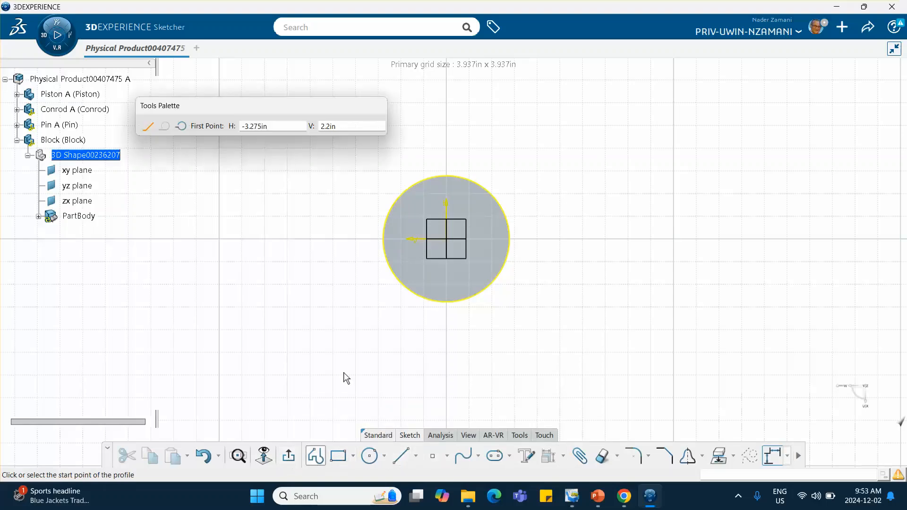
{"action": "left_click", "coordinate": [388, 241]}
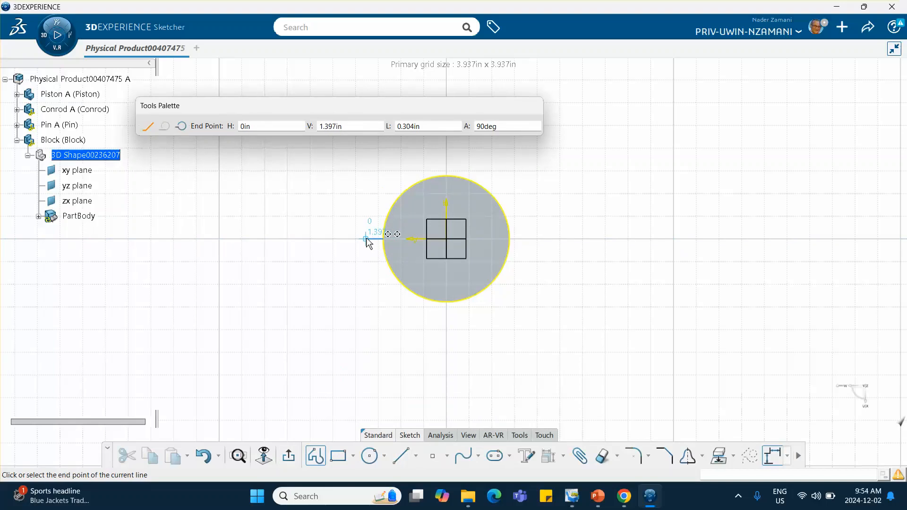
{"action": "left_click", "coordinate": [366, 239]}
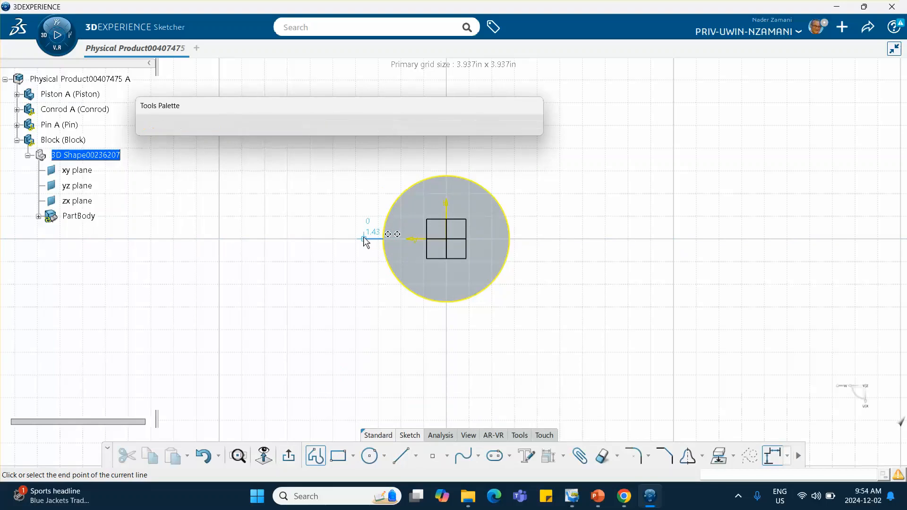
{"action": "left_click", "coordinate": [363, 161]}
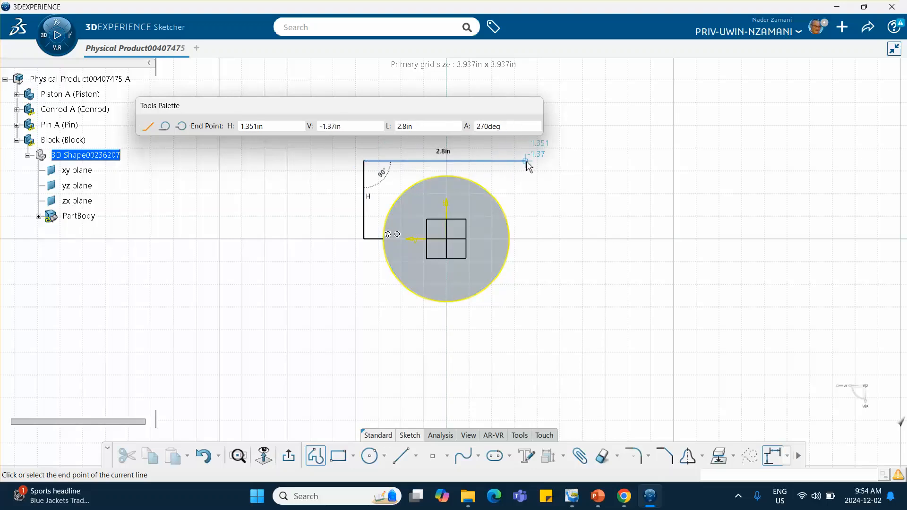
{"action": "left_click", "coordinate": [526, 161]}
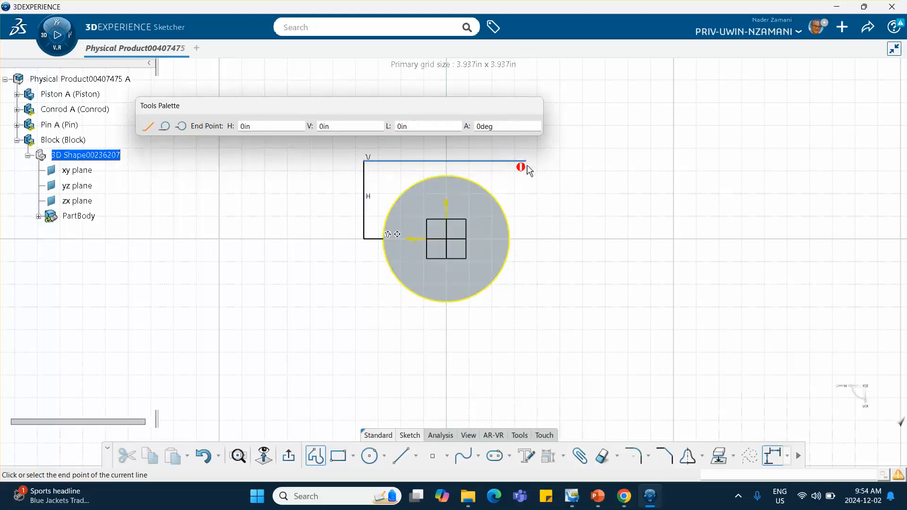
{"action": "double_click", "coordinate": [518, 240]}
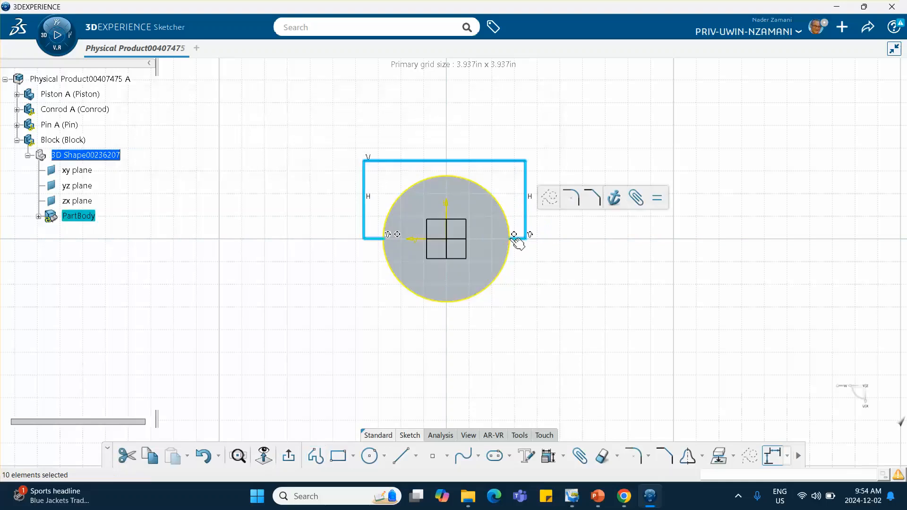
{"action": "left_click", "coordinate": [553, 277]}
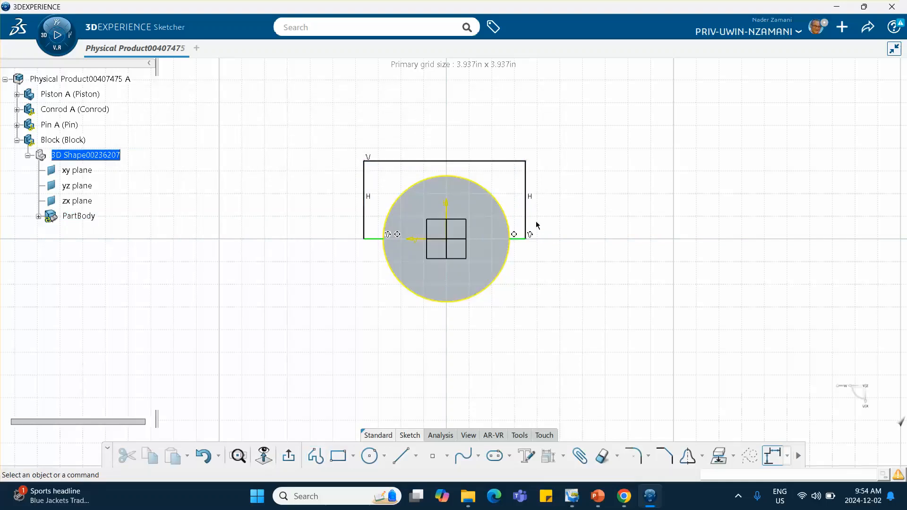
Constrain the profile's two vertical side lines to be symmetric about the sketch's H axis
{"action": "left_click", "coordinate": [362, 183]}
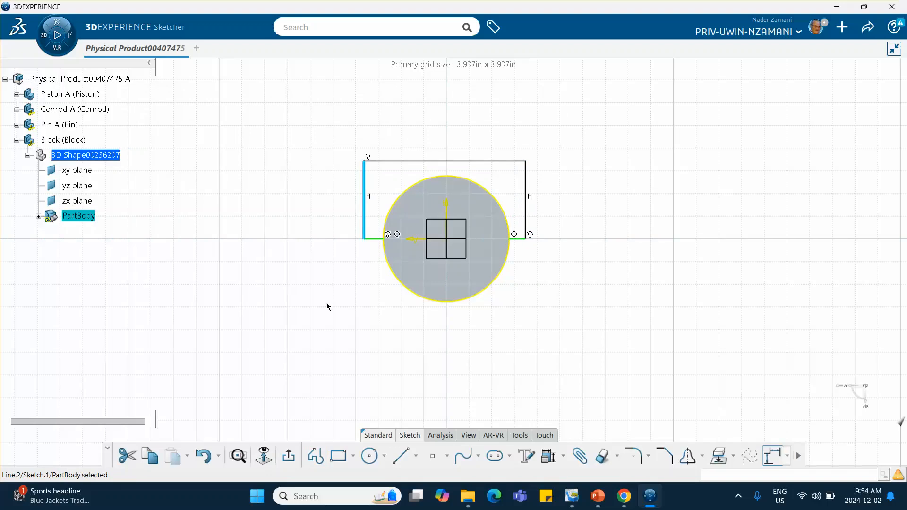
{"action": "left_click", "coordinate": [526, 179], "text": "ctrl"}
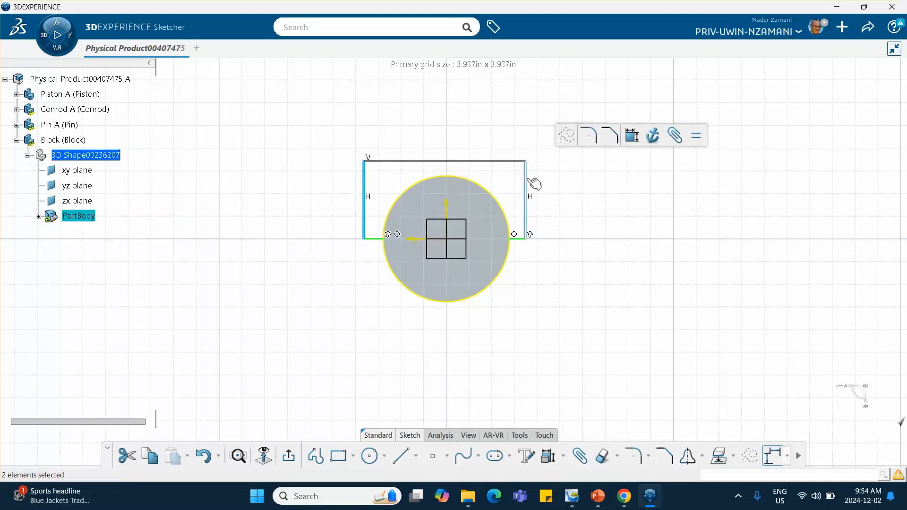
{"action": "left_click", "coordinate": [447, 202], "text": "ctrl"}
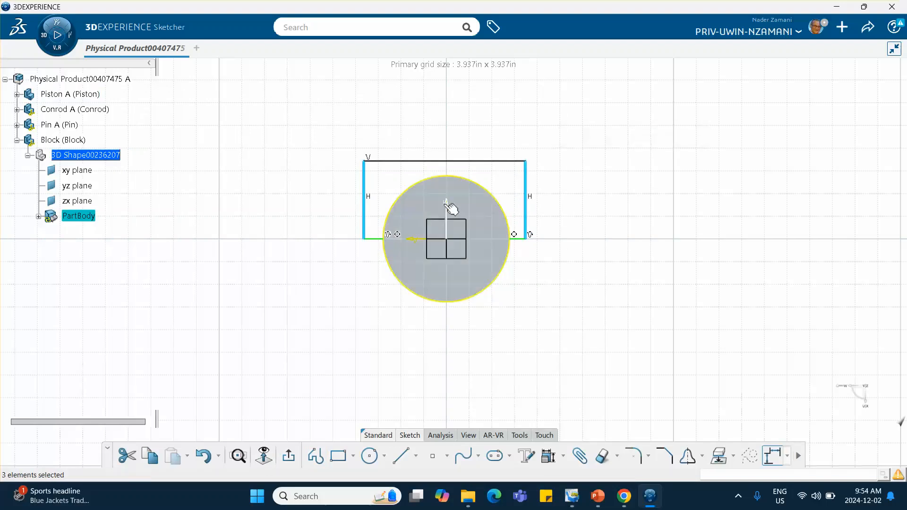
{"action": "left_click", "coordinate": [548, 457]}
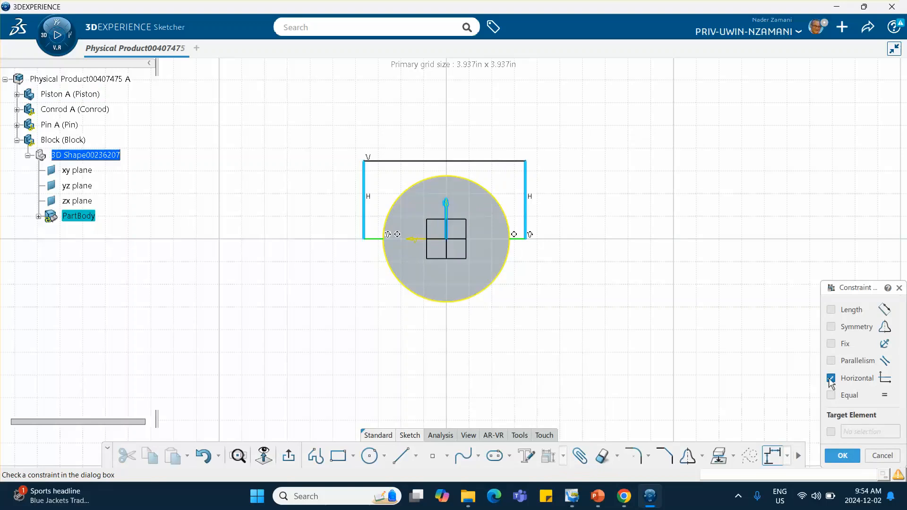
{"action": "left_click", "coordinate": [831, 326]}
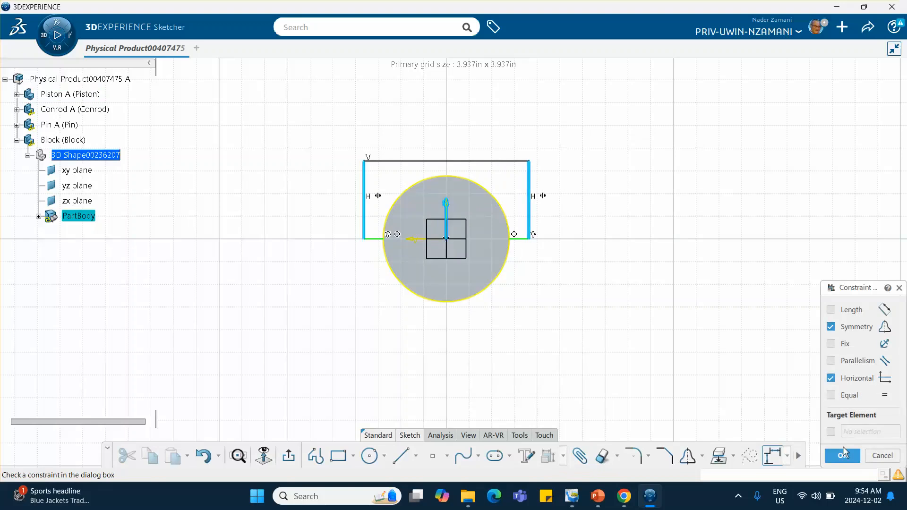
{"action": "left_click", "coordinate": [843, 456]}
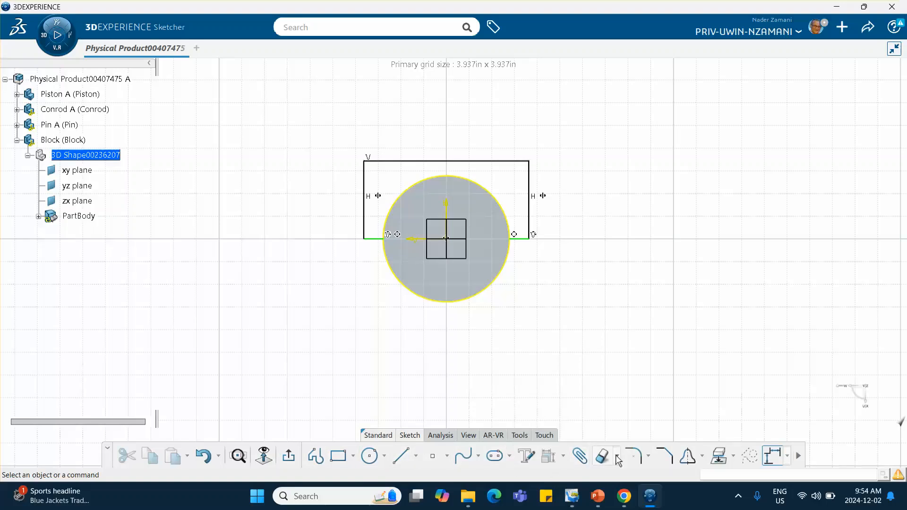
Trim away the lower half of the projected circle and exit the sketch
{"action": "left_click", "coordinate": [600, 458]}
{"action": "left_click", "coordinate": [473, 302]}
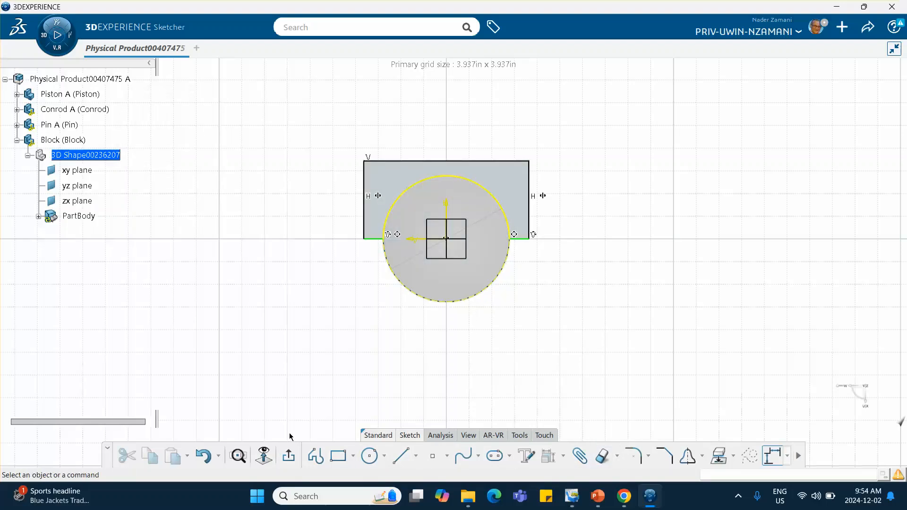
{"action": "left_click", "coordinate": [288, 456]}
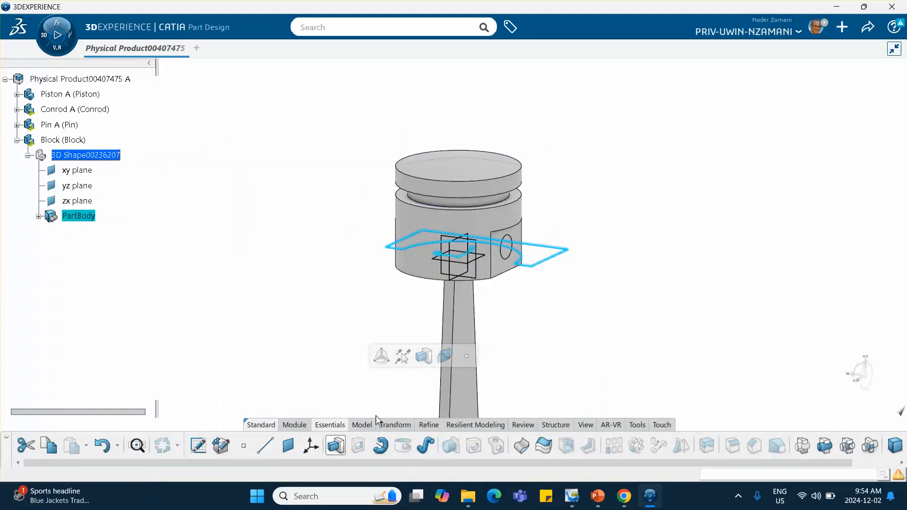
Start a Pad of the block's sketch profile with a first limit of 1.787 in
{"action": "left_click", "coordinate": [335, 445]}
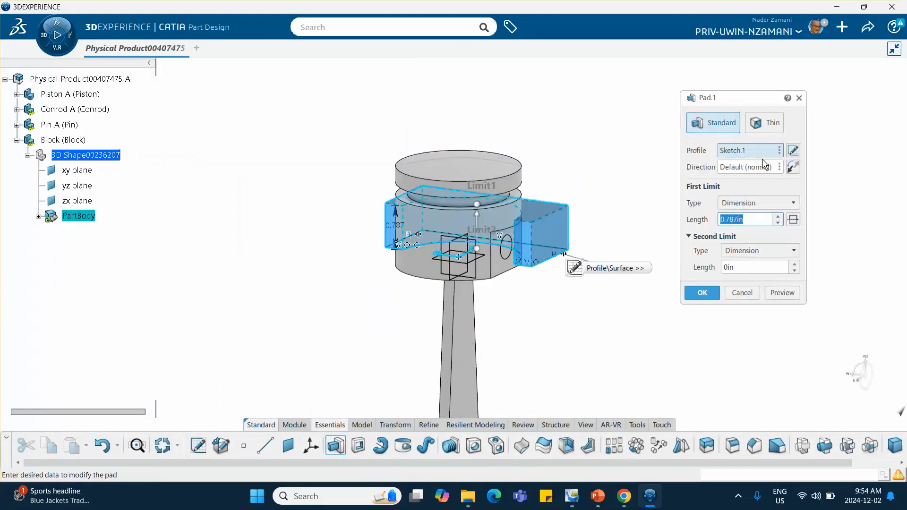
{"action": "left_click", "coordinate": [778, 217]}
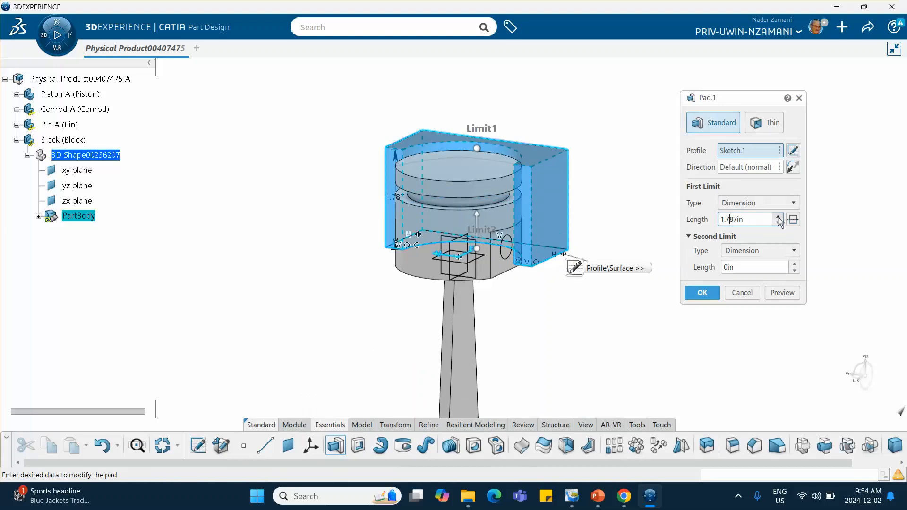
{"action": "middle_click_drag", "start_coordinate": [557, 307], "coordinate": [524, 194]}
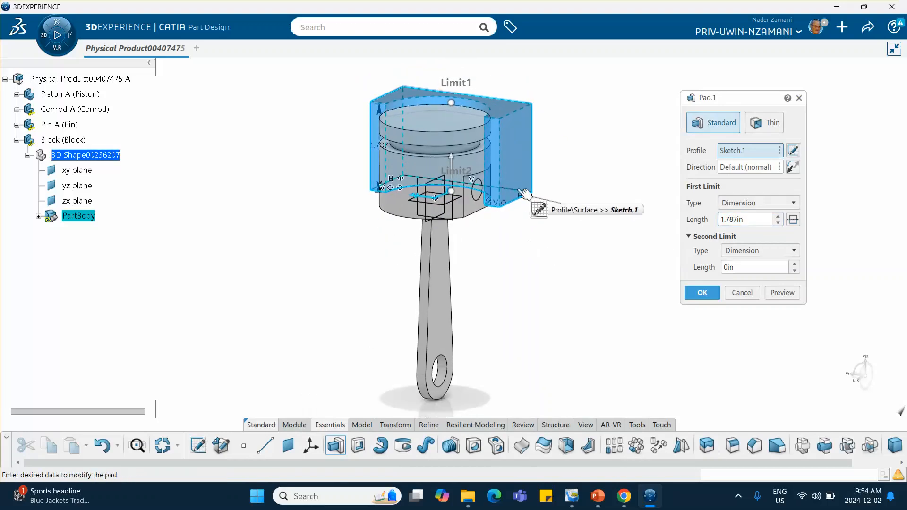
Switch to PowerPoint to examine the block's length on the parts and assembly slides, and return to CATIA
{"action": "left_click", "coordinate": [596, 494]}
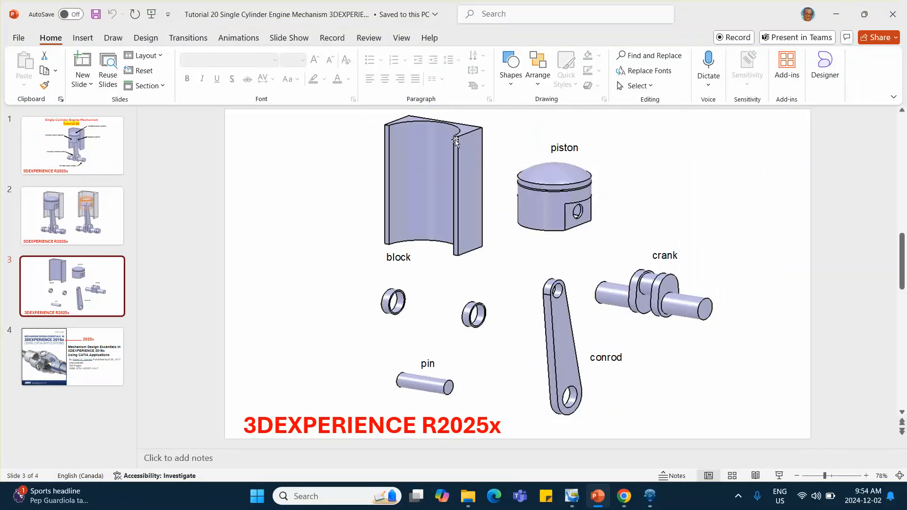
{"action": "left_click", "coordinate": [53, 207]}
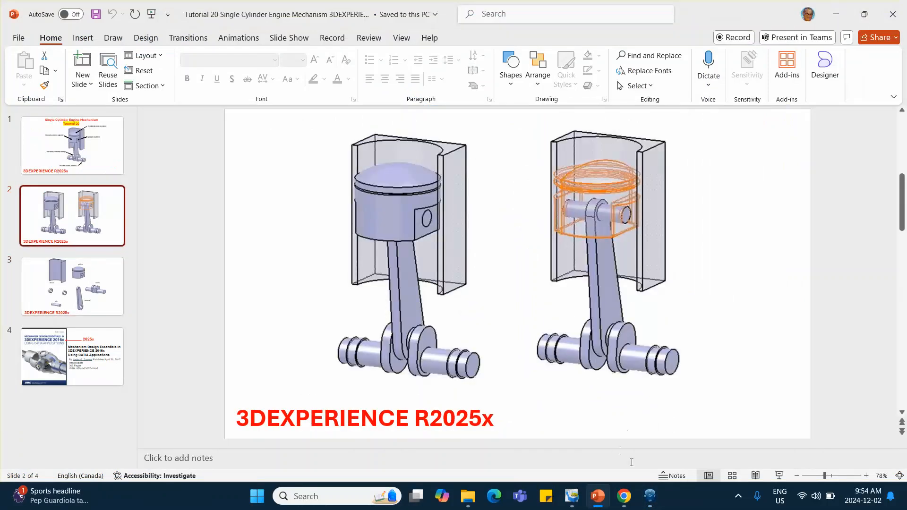
{"action": "left_click", "coordinate": [650, 497]}
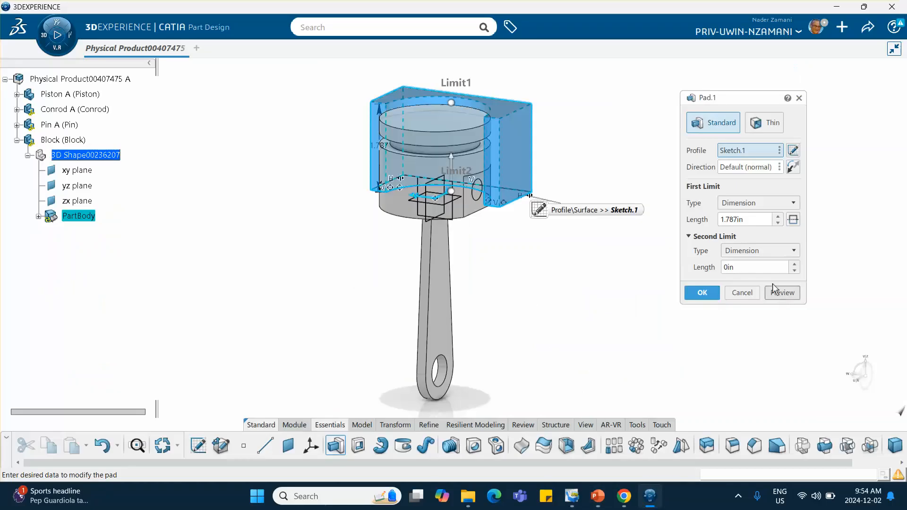
Set the pad's second limit to a 3 in dimension and create the block's solid
{"action": "left_click", "coordinate": [727, 250]}
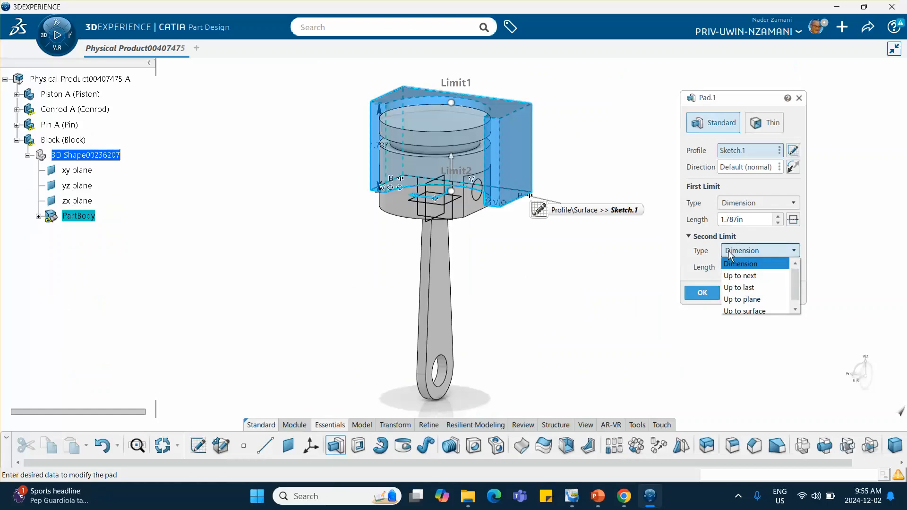
{"action": "left_click", "coordinate": [834, 250]}
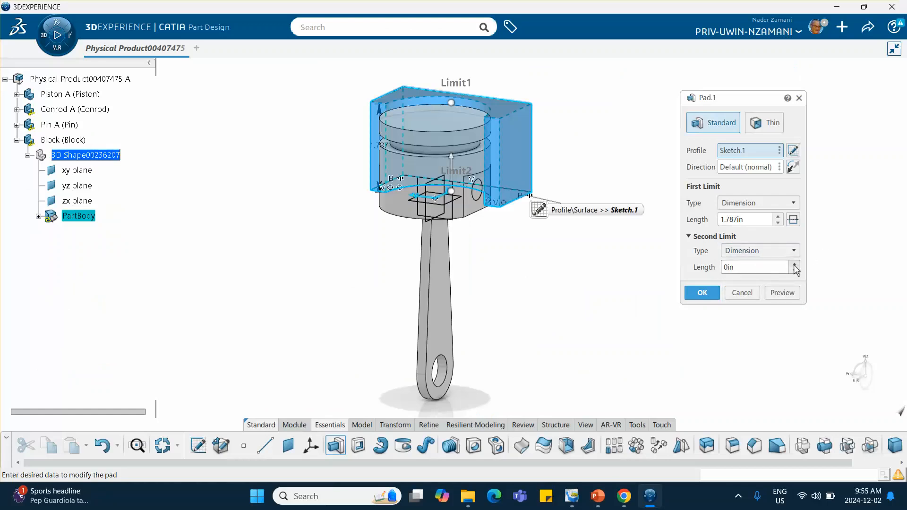
{"action": "left_click", "coordinate": [795, 265]}
{"action": "left_click", "coordinate": [794, 265]}
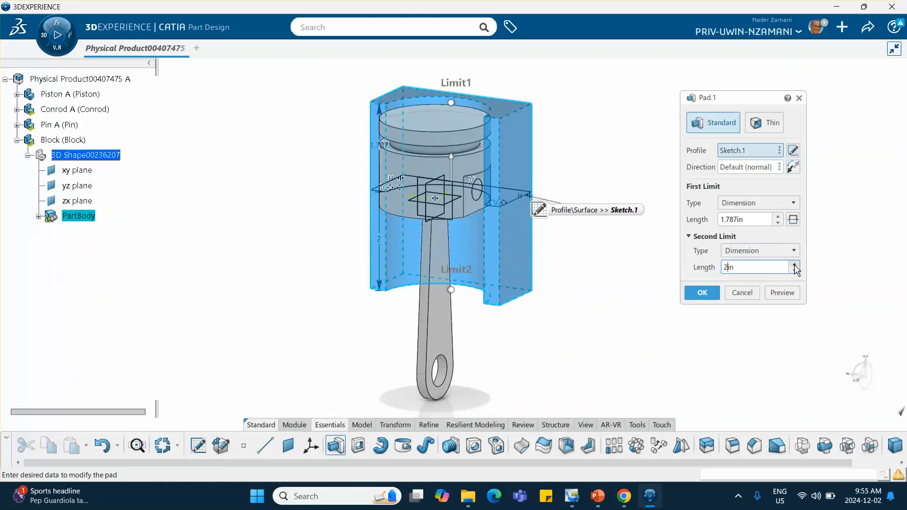
{"action": "left_click", "coordinate": [794, 264]}
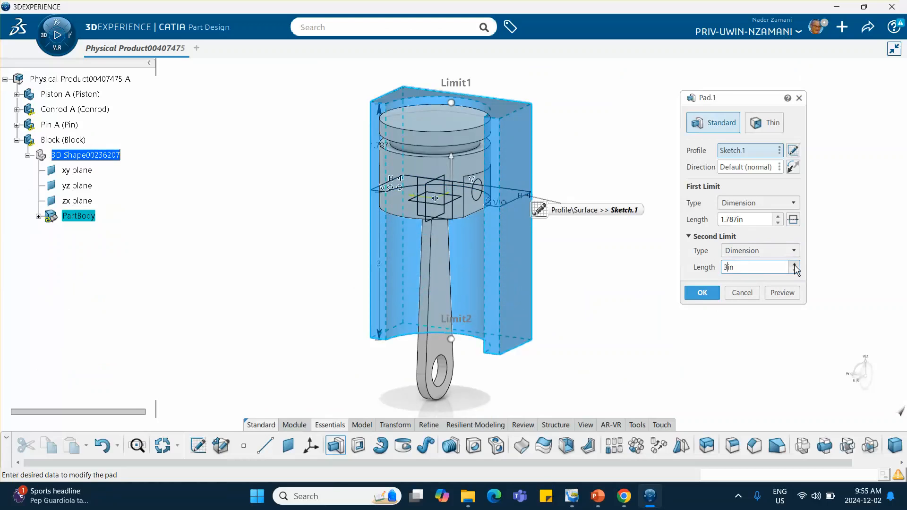
{"action": "left_click", "coordinate": [702, 293]}
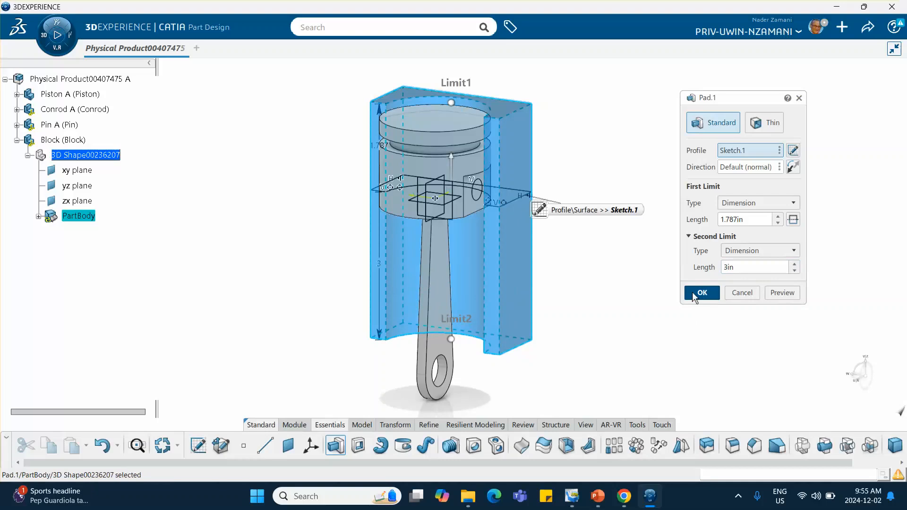
Examine the modelled block and compare it with the bearing rings shown on PowerPoint slides 2 and 3, returning to CATIA
{"action": "middle_click_drag", "start_coordinate": [669, 295], "coordinate": [579, 344]}
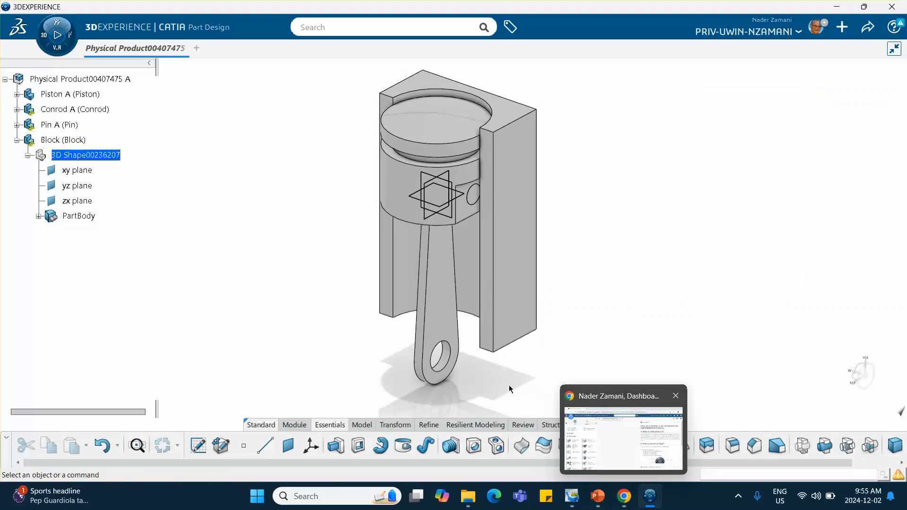
{"action": "middle_click_drag", "start_coordinate": [509, 384], "coordinate": [477, 325]}
{"action": "left_click", "coordinate": [596, 495]}
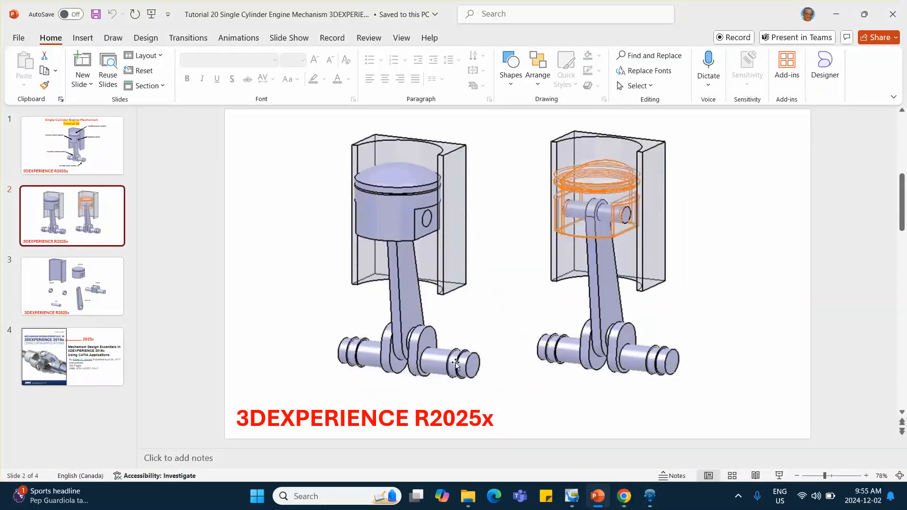
{"action": "left_click", "coordinate": [69, 276]}
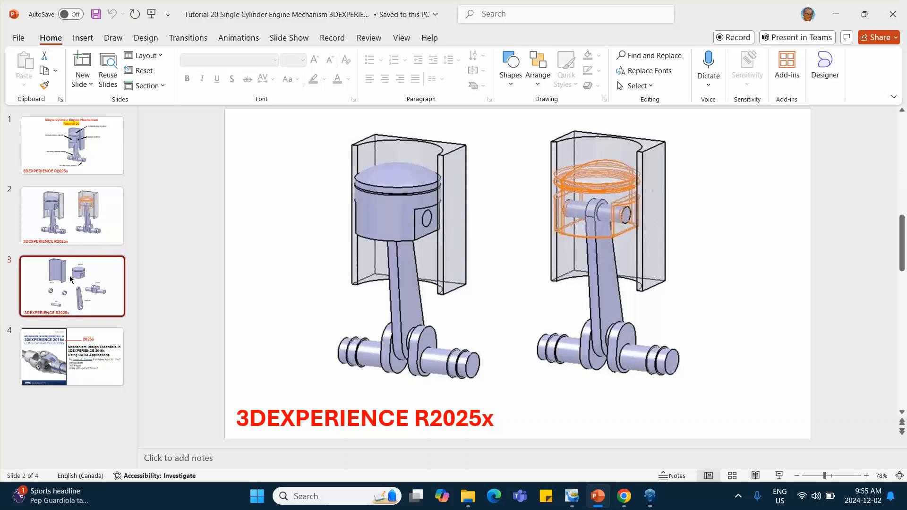
{"action": "left_click", "coordinate": [836, 14]}
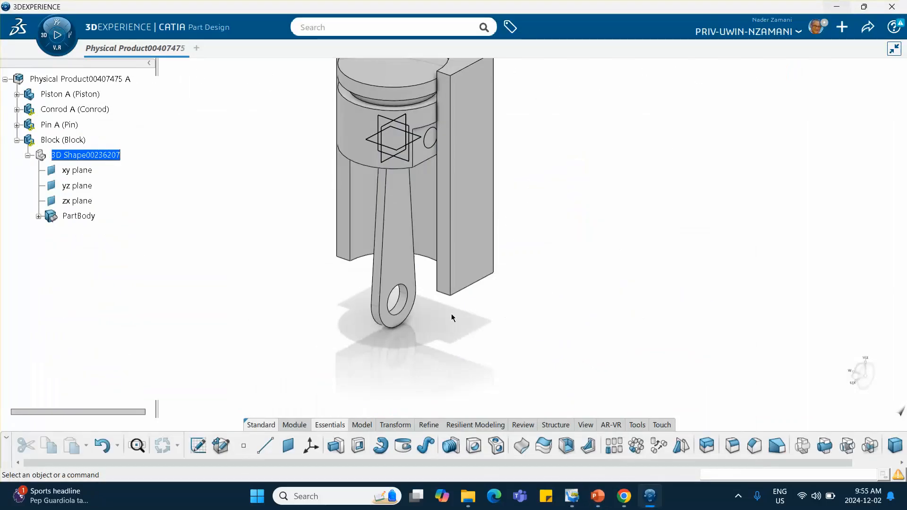
{"action": "middle_click_drag", "start_coordinate": [451, 318], "coordinate": [392, 290]}
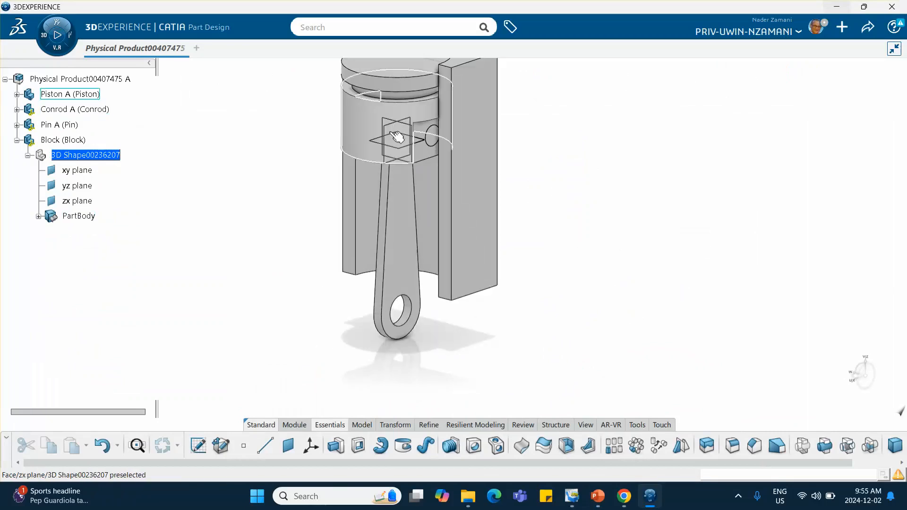
Start a sketch on the block's outer side face and project the edge of the conrod's lower hole into it
{"action": "left_click", "coordinate": [39, 217]}
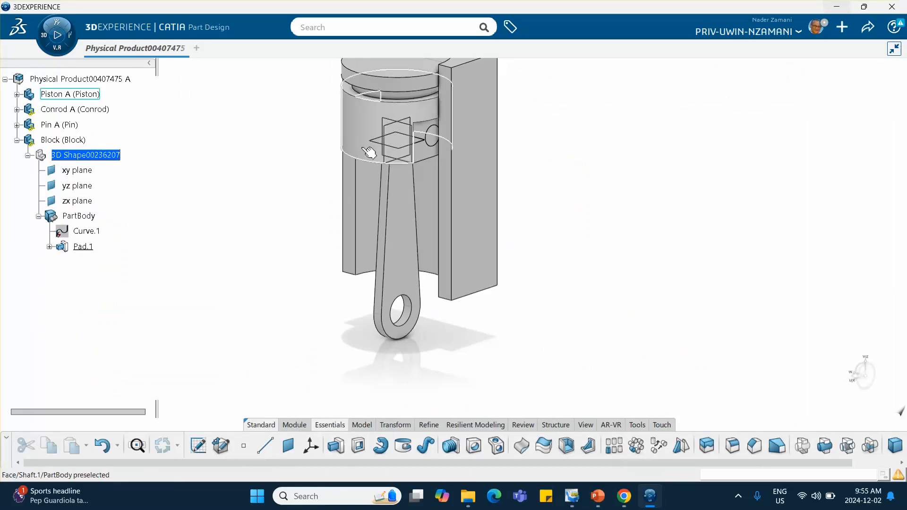
{"action": "left_click", "coordinate": [415, 123]}
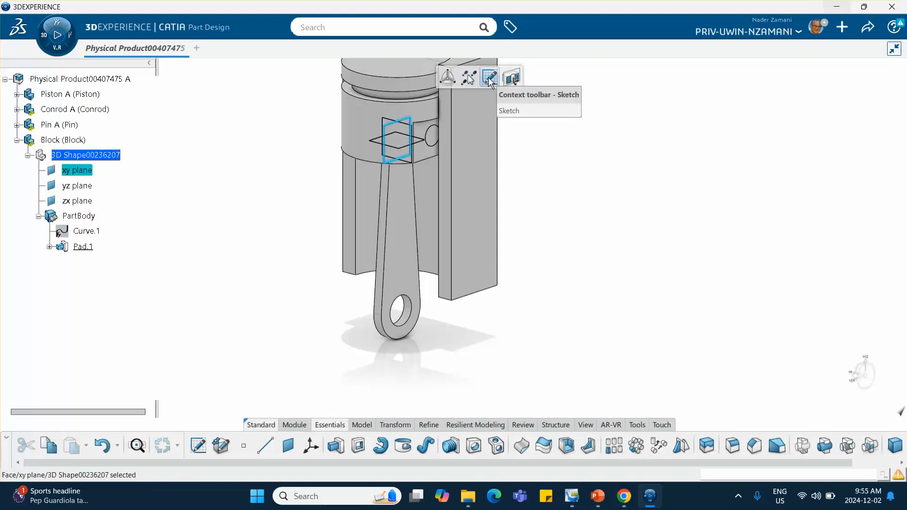
{"action": "left_click", "coordinate": [590, 216]}
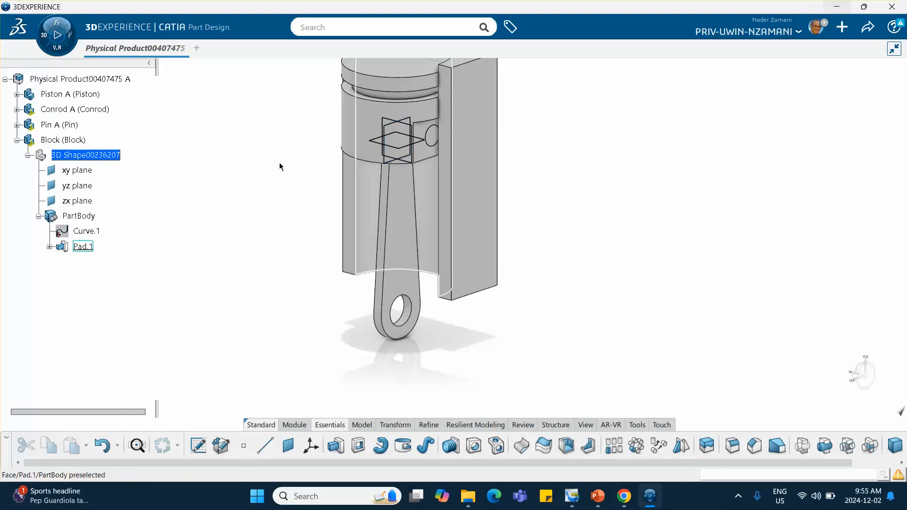
{"action": "left_click", "coordinate": [478, 263]}
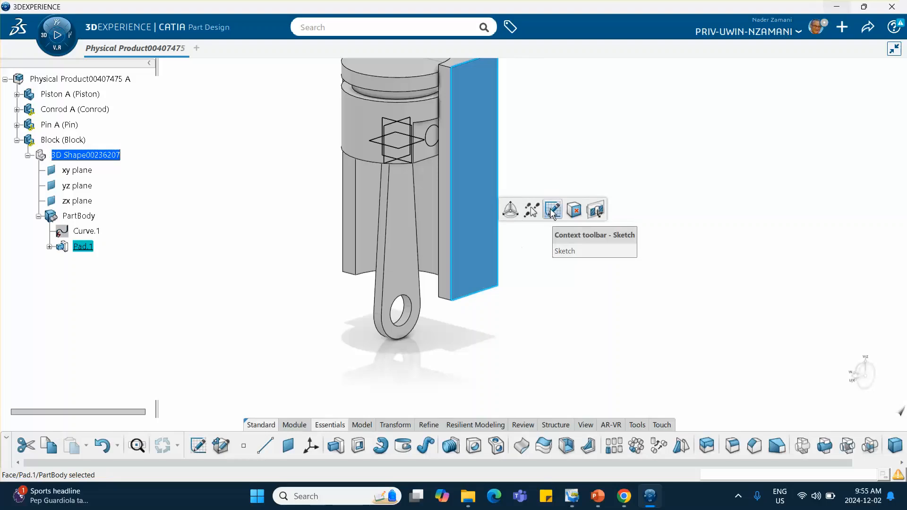
{"action": "left_click", "coordinate": [551, 208]}
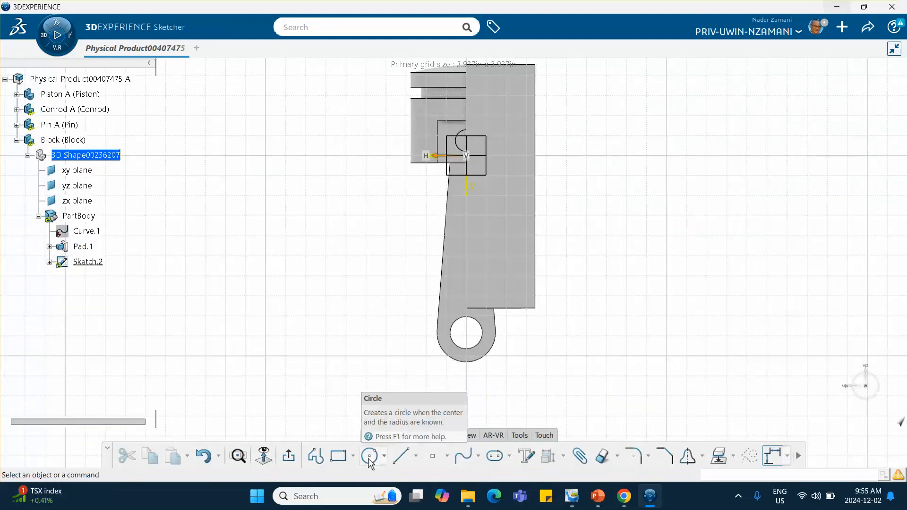
{"action": "left_click", "coordinate": [719, 456]}
{"action": "left_click", "coordinate": [485, 348]}
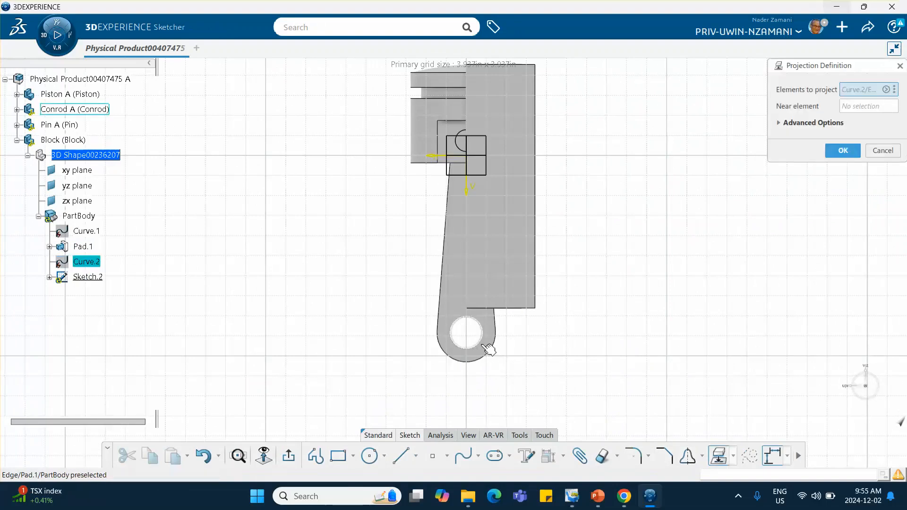
{"action": "left_click", "coordinate": [838, 152]}
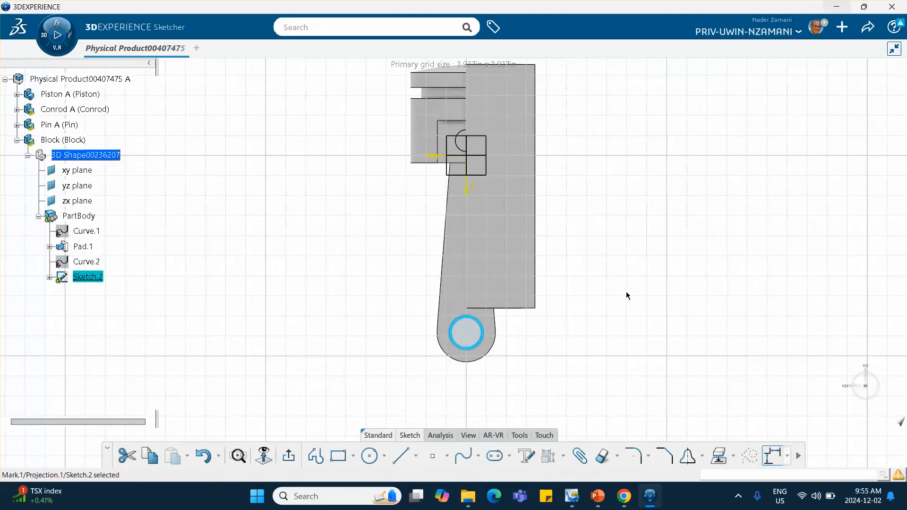
Draw a slightly larger circle concentric with the projected hole edge and exit the sketch
{"action": "left_click", "coordinate": [371, 457]}
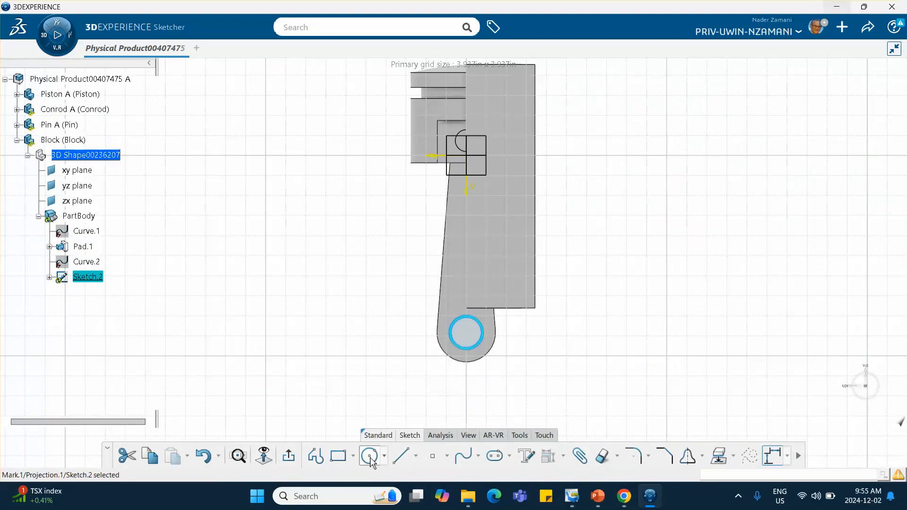
{"action": "left_click", "coordinate": [468, 333]}
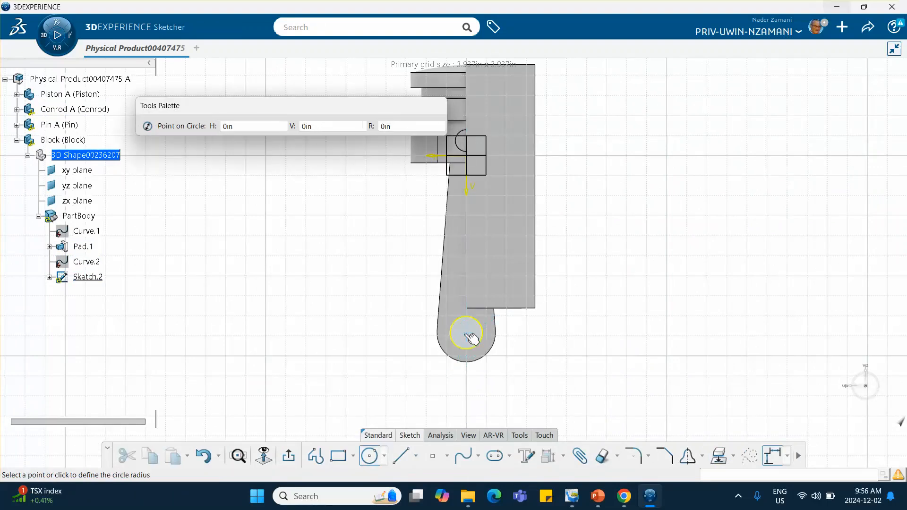
{"action": "left_click", "coordinate": [487, 350]}
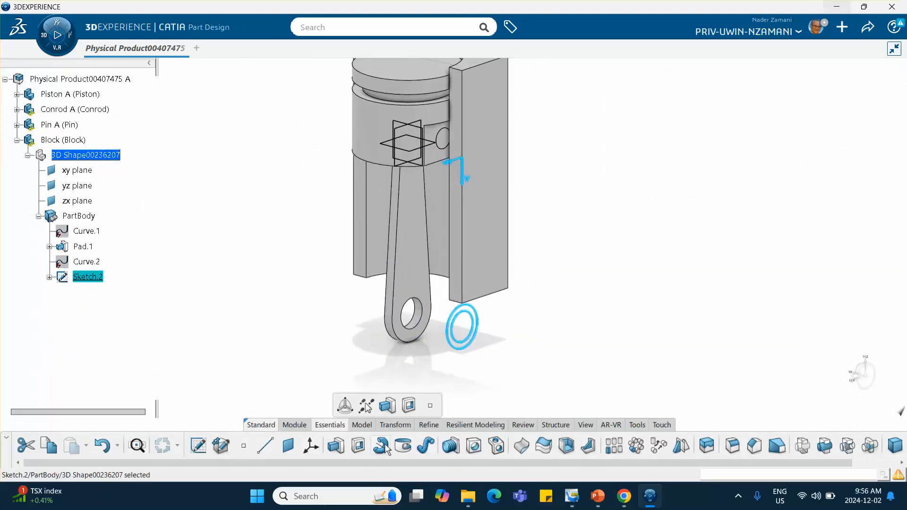
Pad the two-circle sketch 0.4 in outward to form a bearing ring
{"action": "left_click", "coordinate": [336, 445]}
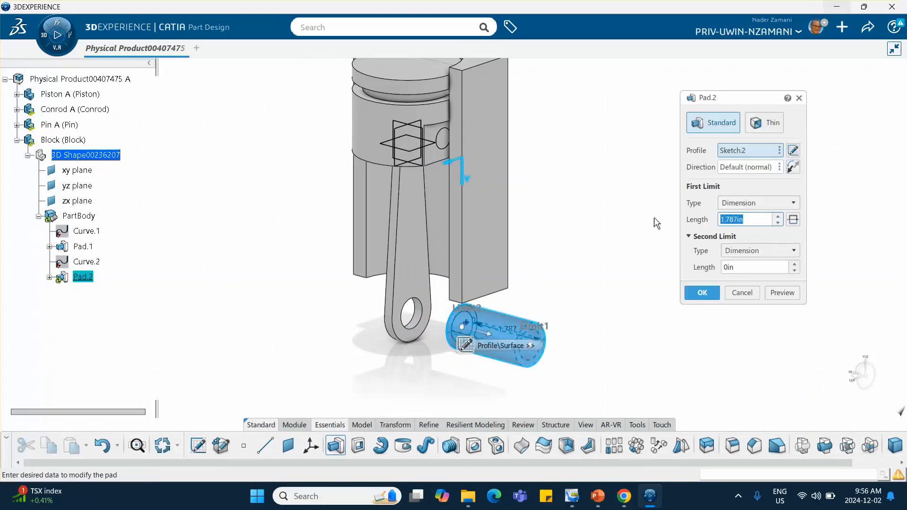
{"action": "left_click", "coordinate": [780, 294]}
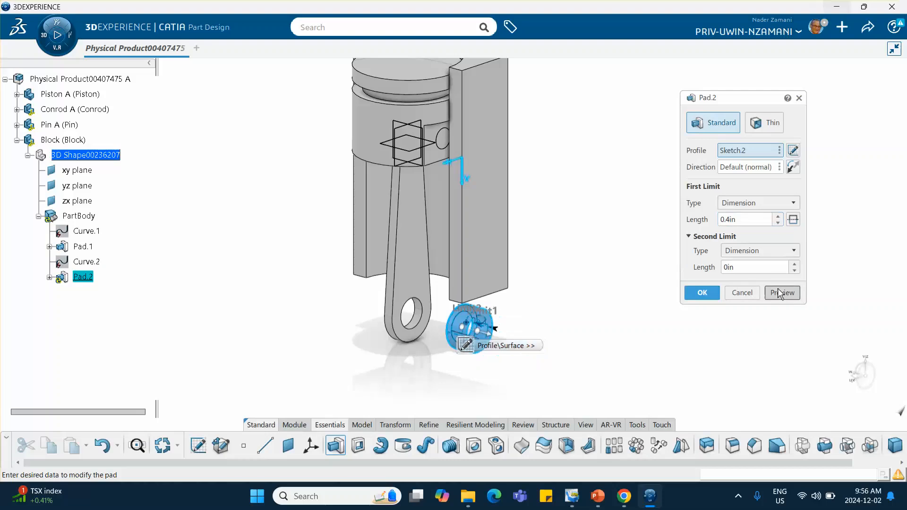
{"action": "left_click", "coordinate": [702, 293]}
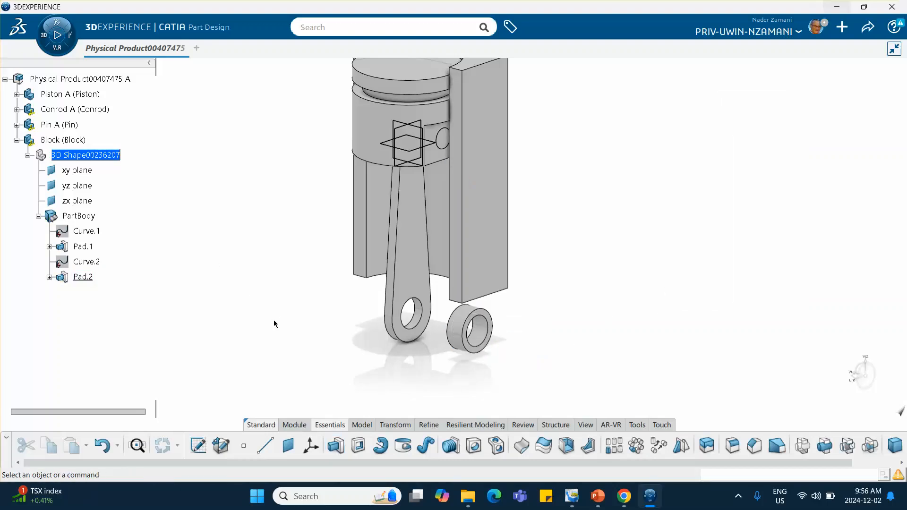
Mirror the bearing ring pad about the Block's xy plane to the other side of the conrod
{"action": "middle_click_drag", "start_coordinate": [274, 324], "coordinate": [435, 318]}
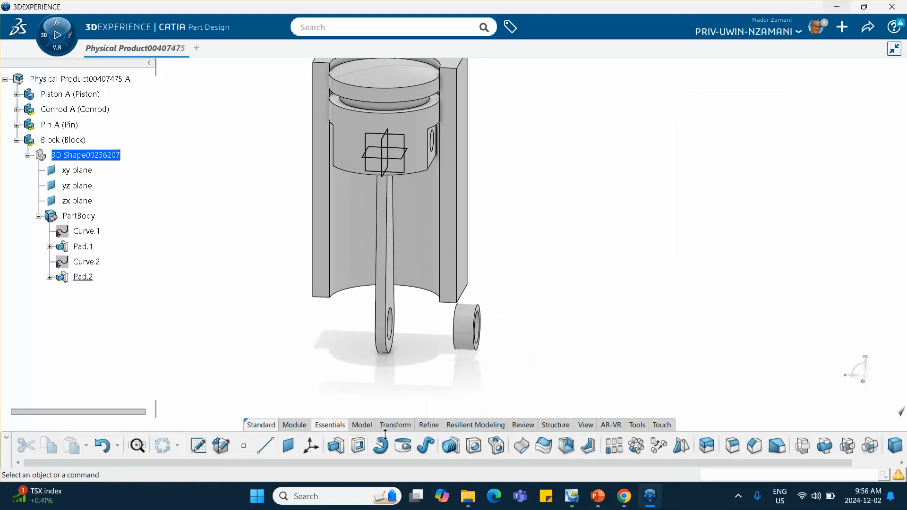
{"action": "left_click", "coordinate": [679, 447]}
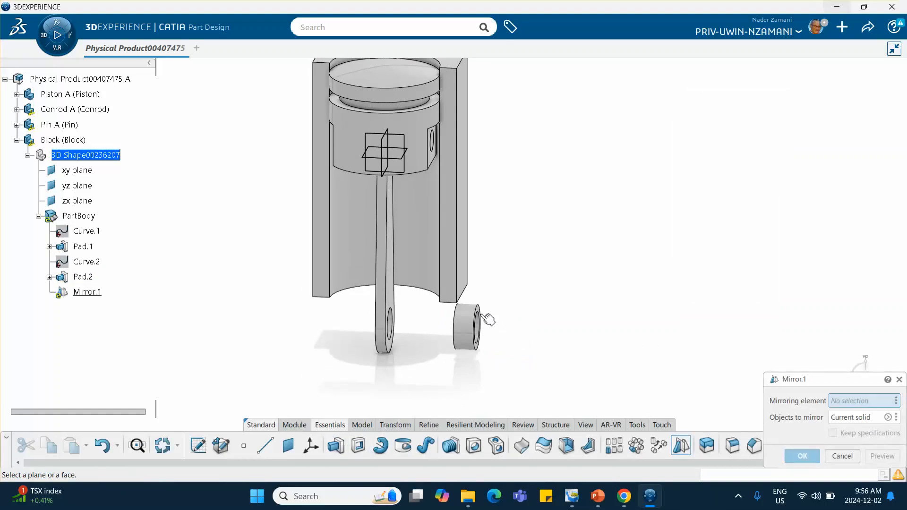
{"action": "left_click", "coordinate": [476, 325]}
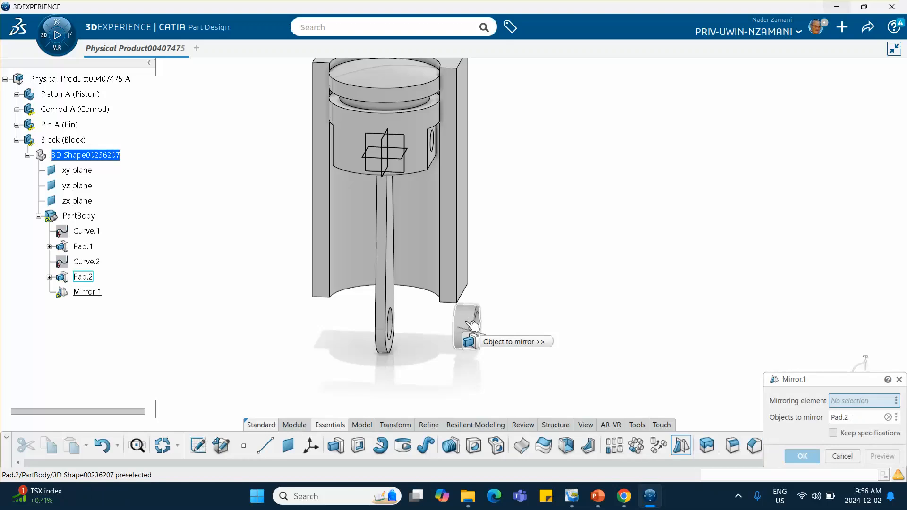
{"action": "left_click", "coordinate": [385, 177]}
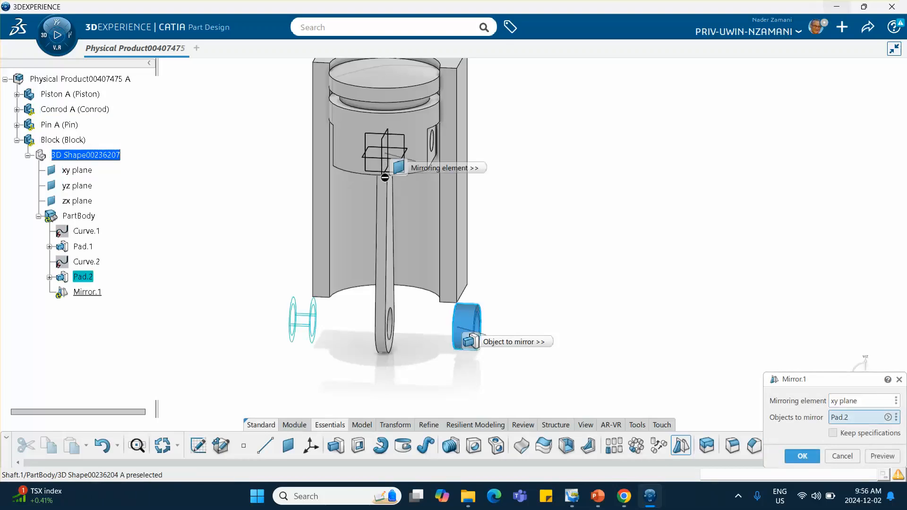
{"action": "left_click", "coordinate": [802, 456]}
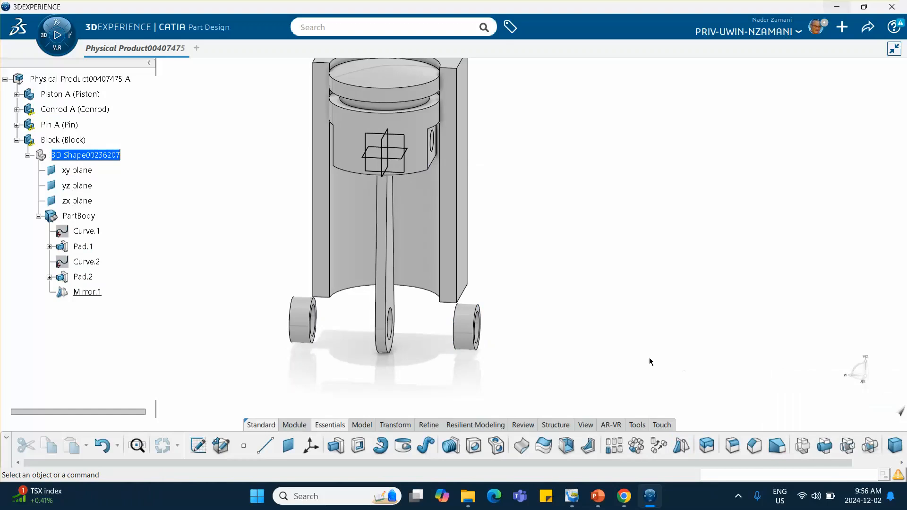
{"action": "middle_click_drag", "start_coordinate": [594, 267], "coordinate": [475, 306]}
{"action": "middle_click_drag", "start_coordinate": [475, 270], "coordinate": [482, 349]}
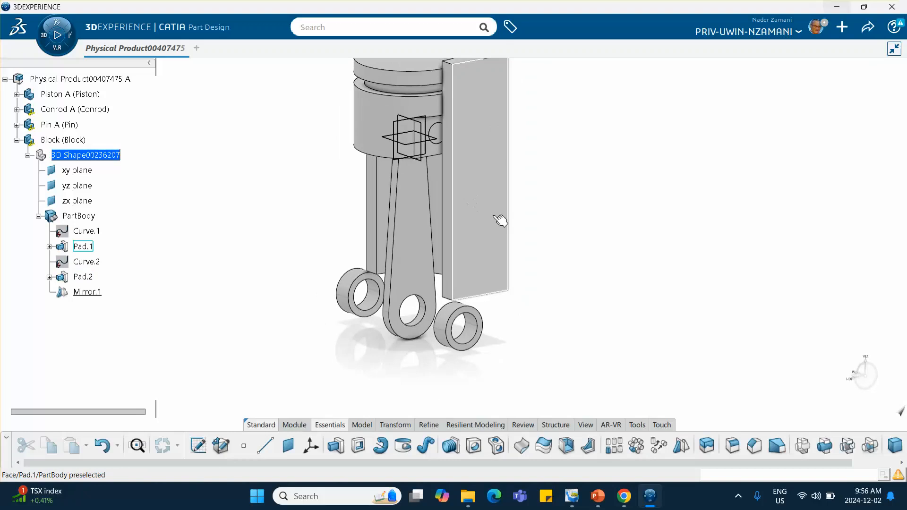
Shorten the lower end of the block by reducing the second limit length of its main pad
{"action": "middle_click_drag", "start_coordinate": [492, 231], "coordinate": [480, 249]}
{"action": "double_click", "coordinate": [479, 253]}
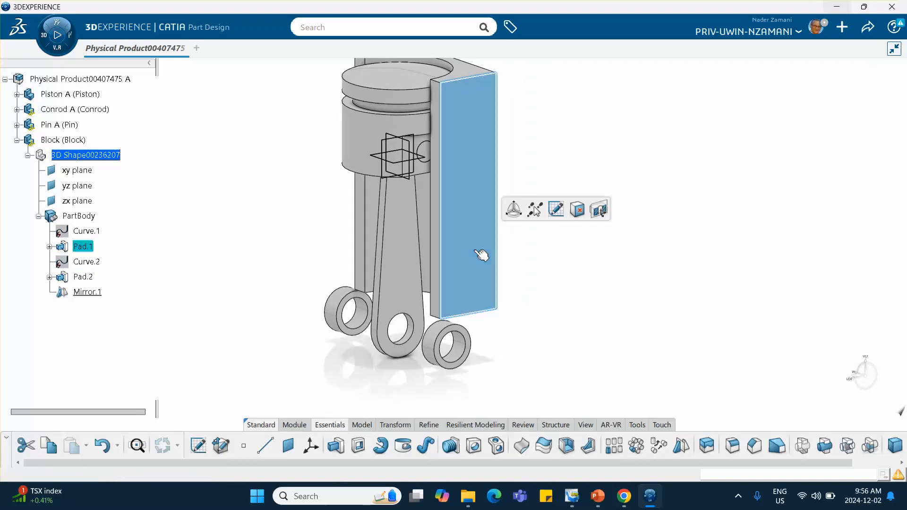
{"action": "double_click", "coordinate": [739, 267]}
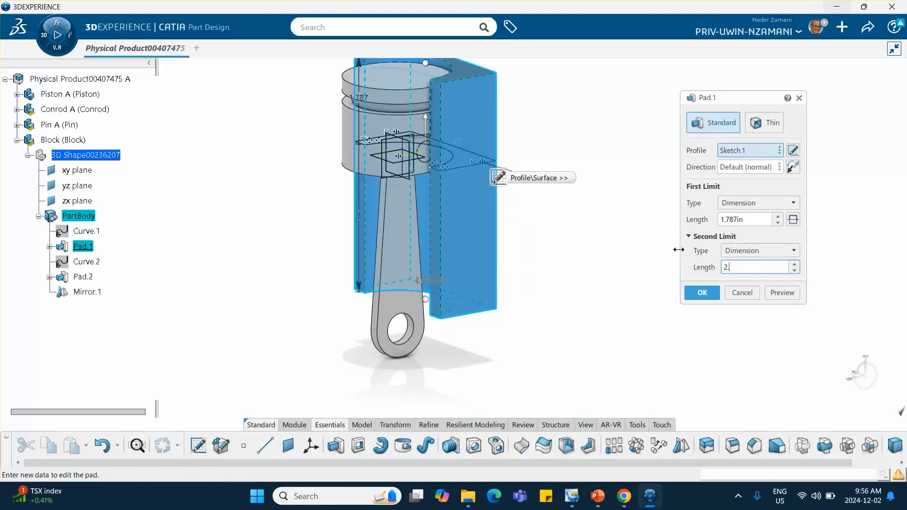
{"action": "left_click", "coordinate": [702, 292]}
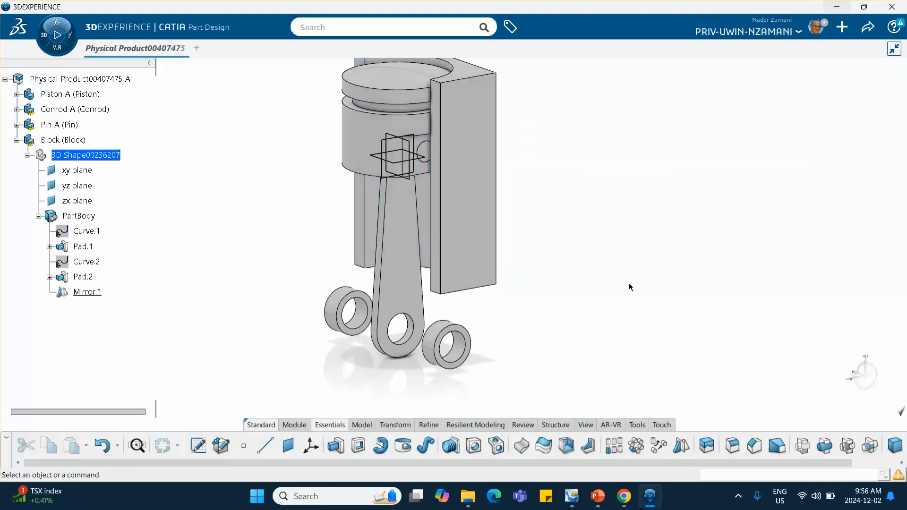
Collapse the Block's structure, activate the top-level product and insert a new 3D Part under it
{"action": "mouse_move", "coordinate": [560, 286]}
{"action": "middle_mouse_down"}
{"action": "mouse_move", "coordinate": [405, 263]}
{"action": "mouse_move", "coordinate": [570, 298]}
{"action": "middle_mouse_up"}
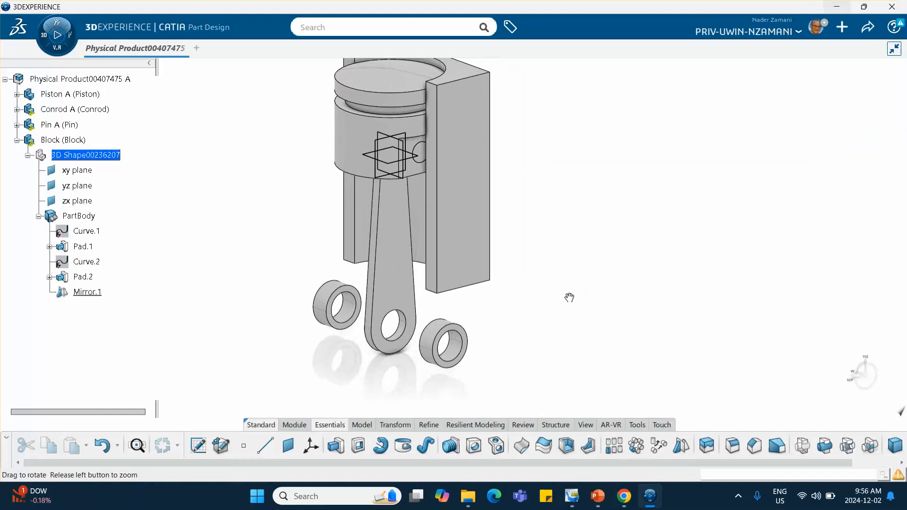
{"action": "left_click", "coordinate": [17, 141]}
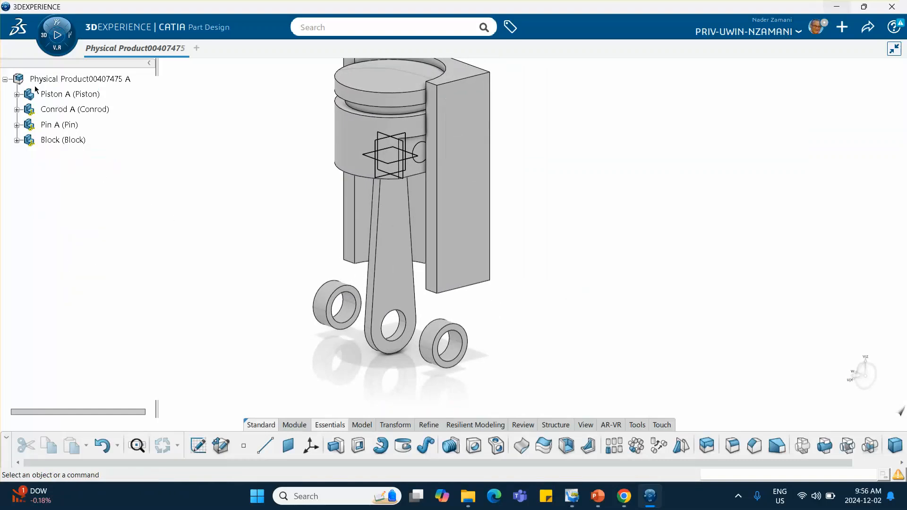
{"action": "double_click", "coordinate": [69, 80]}
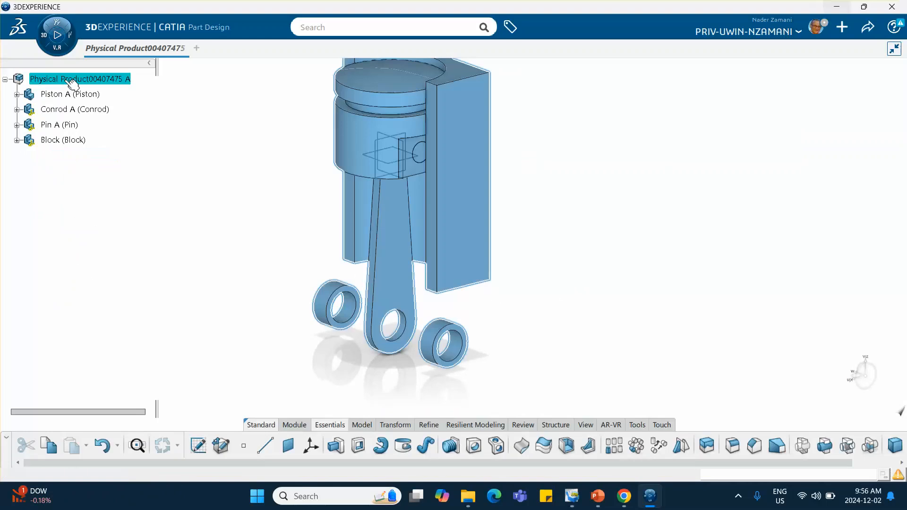
{"action": "right_click", "coordinate": [66, 81]}
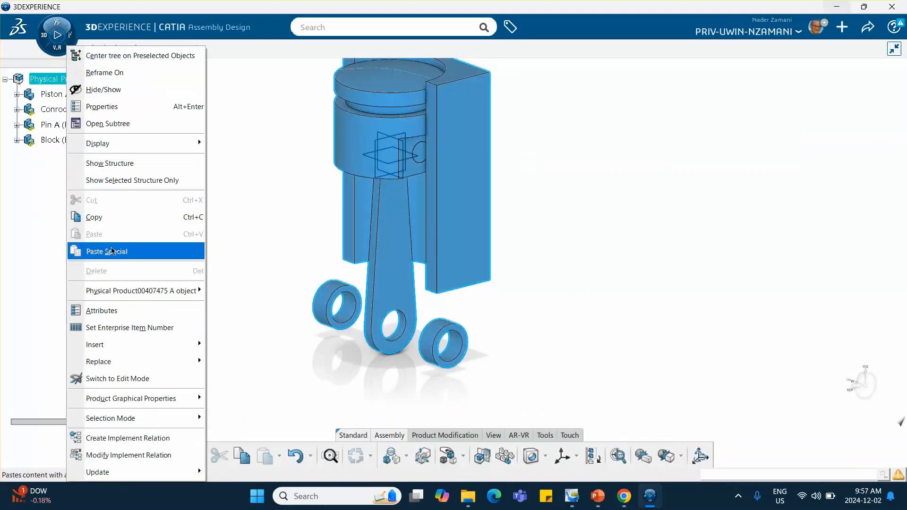
{"action": "mouse_move", "coordinate": [149, 350]}
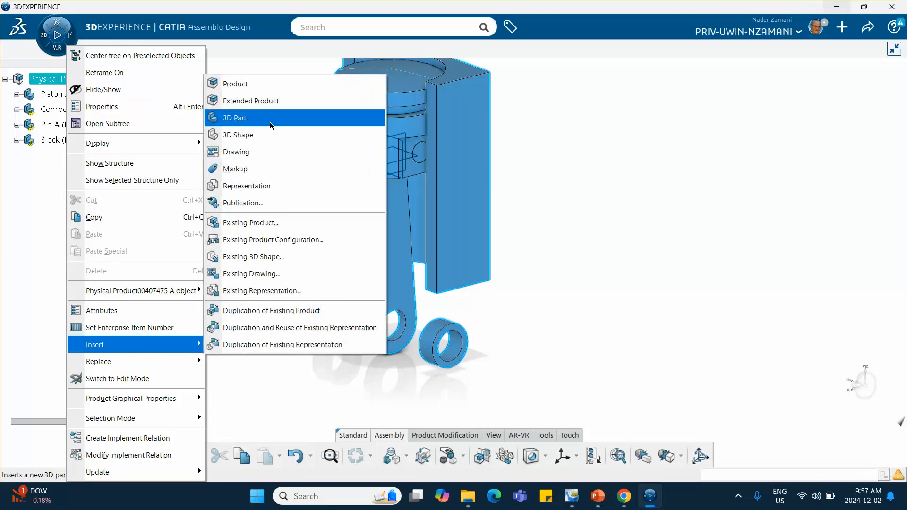
Insert a new 3D part under the root product and set both its instance title and reference title to Crank
{"action": "left_click", "coordinate": [235, 118]}
{"action": "right_click", "coordinate": [79, 157]}
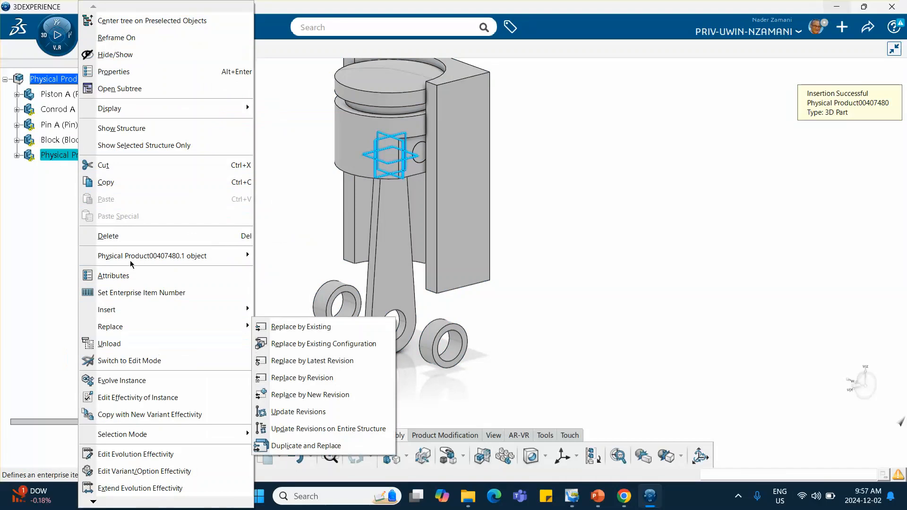
{"action": "left_click", "coordinate": [149, 76]}
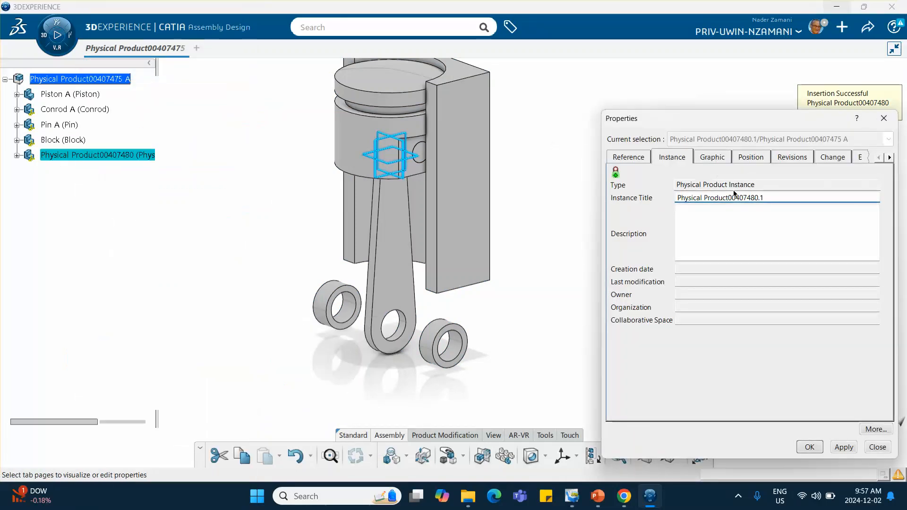
{"action": "type", "text": "Crank"}
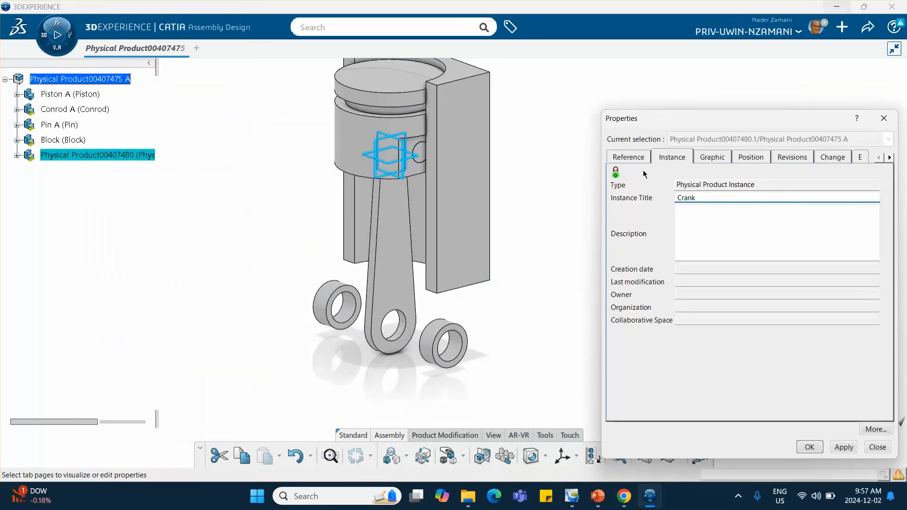
{"action": "left_click", "coordinate": [630, 157]}
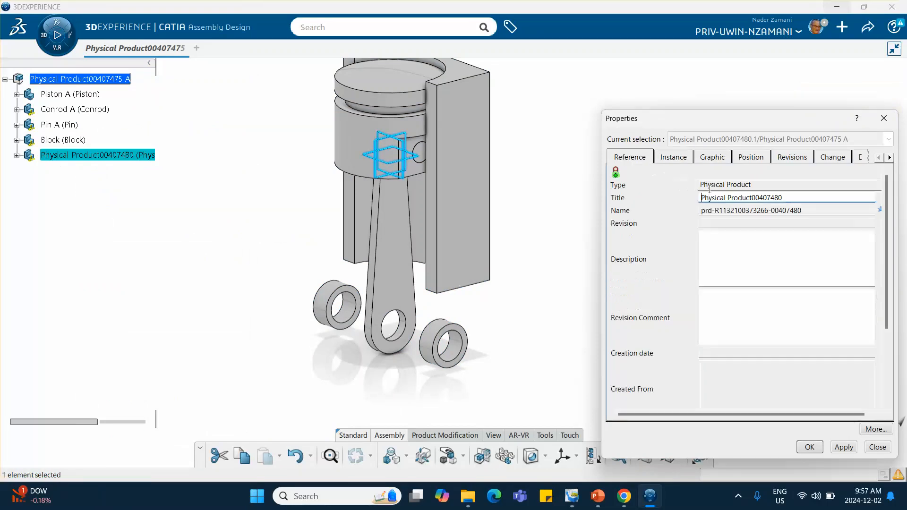
{"action": "triple_click", "coordinate": [772, 198]}
{"action": "type", "text": "Crank"}
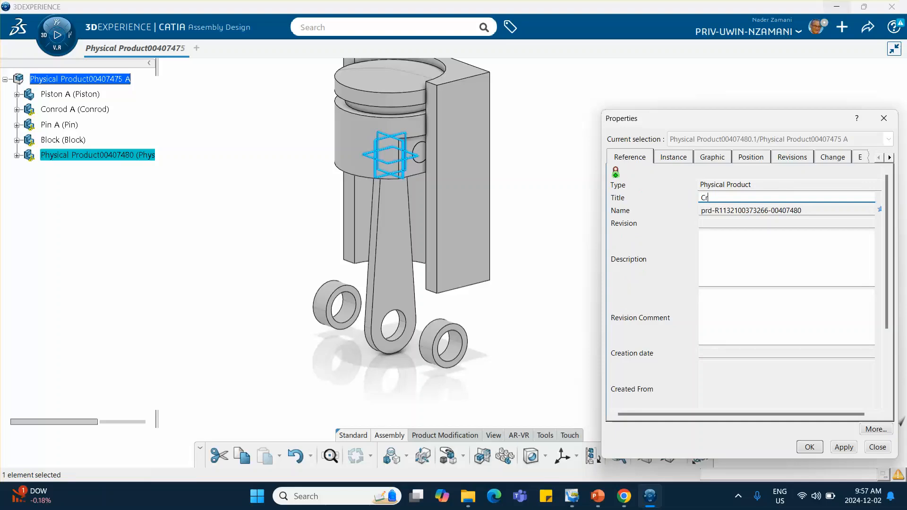
{"action": "left_click", "coordinate": [810, 447]}
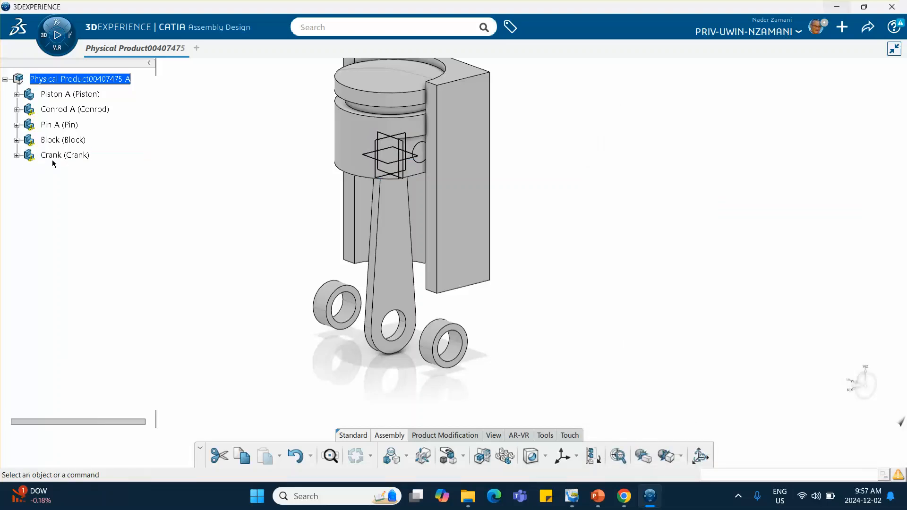
Open the Crank's 3D shape for editing in Part Design
{"action": "left_click", "coordinate": [16, 155]}
{"action": "double_click", "coordinate": [73, 171]}
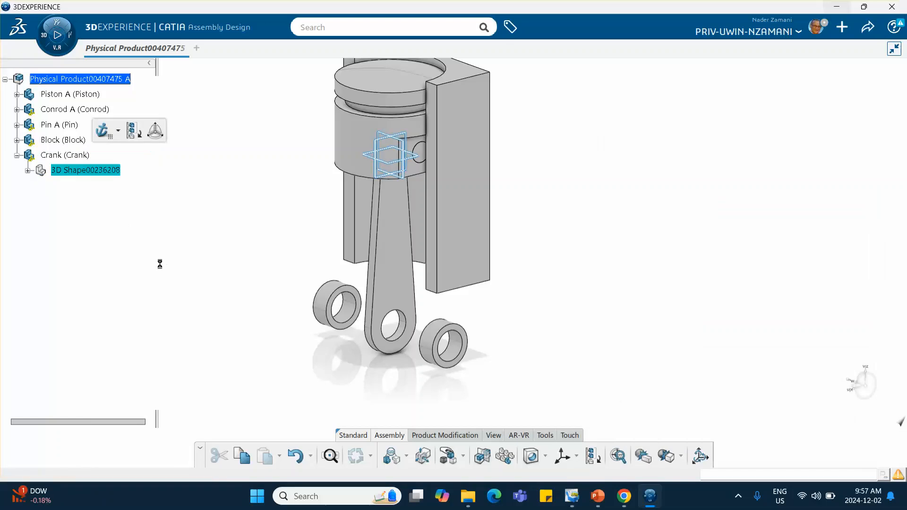
{"action": "middle_click_drag", "start_coordinate": [462, 275], "coordinate": [456, 260]}
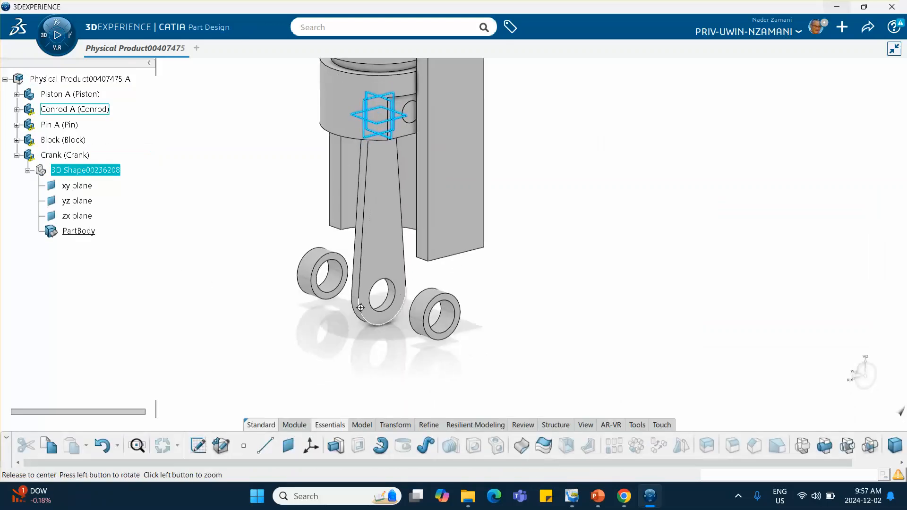
{"action": "middle_click_drag", "start_coordinate": [360, 307], "coordinate": [501, 326]}
{"action": "middle_click_drag", "start_coordinate": [547, 264], "coordinate": [546, 267]}
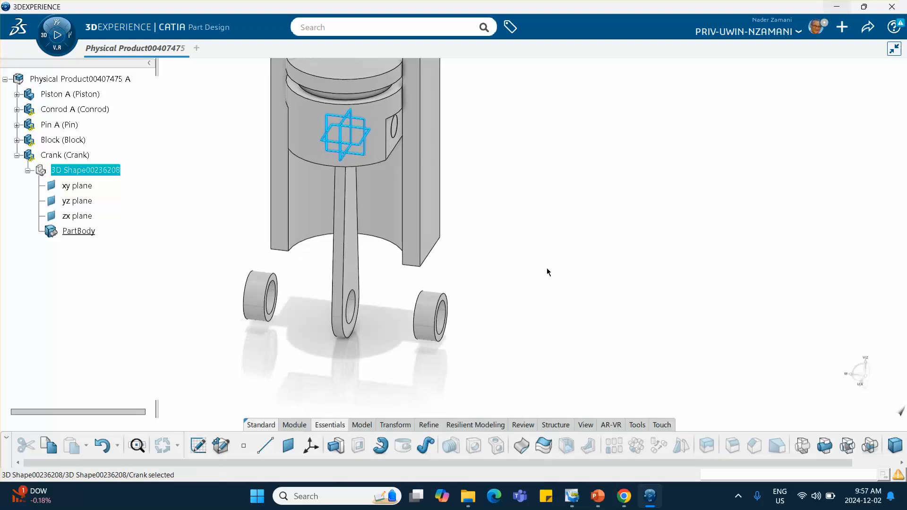
Create a sketch on the Crank's xy plane containing a projection of the conrod's lower hole edge
{"action": "left_click", "coordinate": [349, 137]}
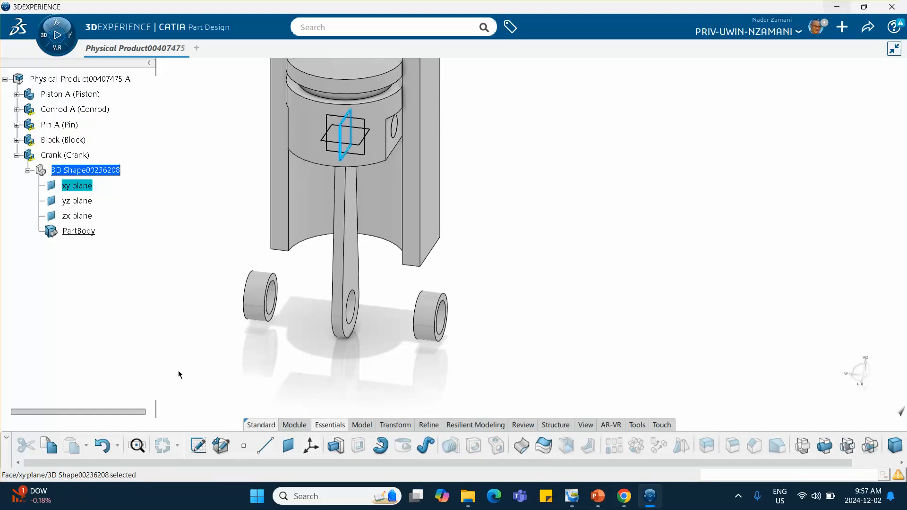
{"action": "left_click", "coordinate": [198, 450]}
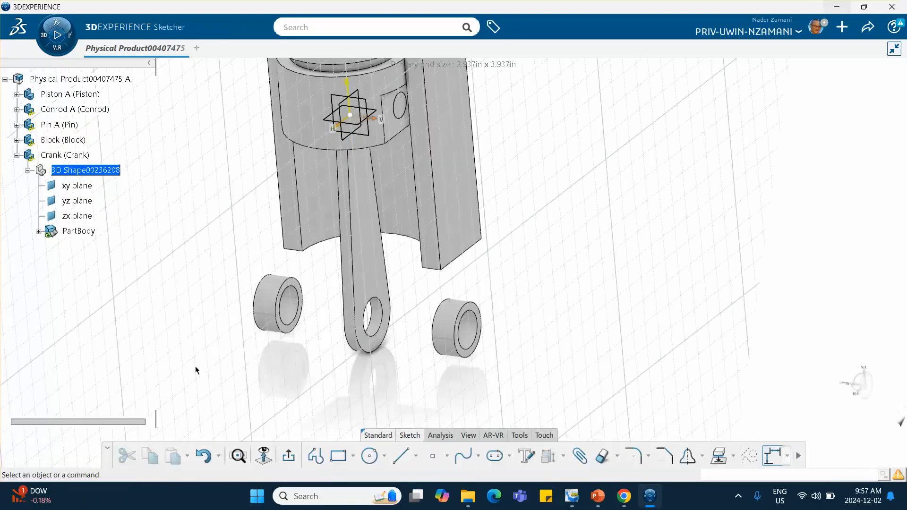
{"action": "middle_click_drag", "start_coordinate": [359, 248], "coordinate": [454, 313]}
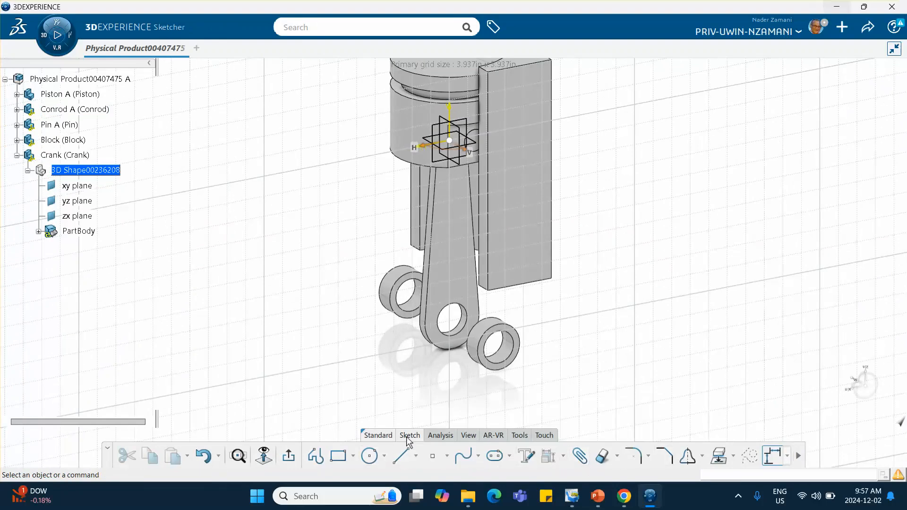
{"action": "left_click", "coordinate": [717, 460]}
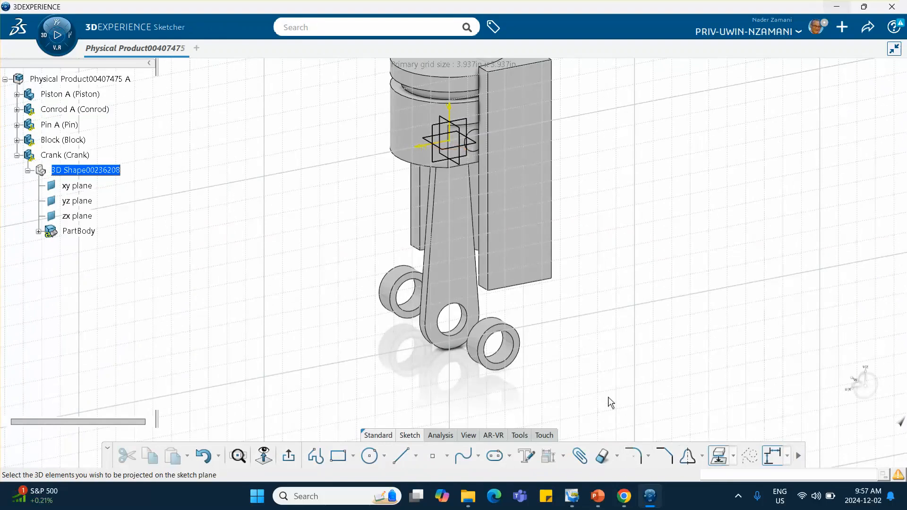
{"action": "left_click", "coordinate": [463, 335]}
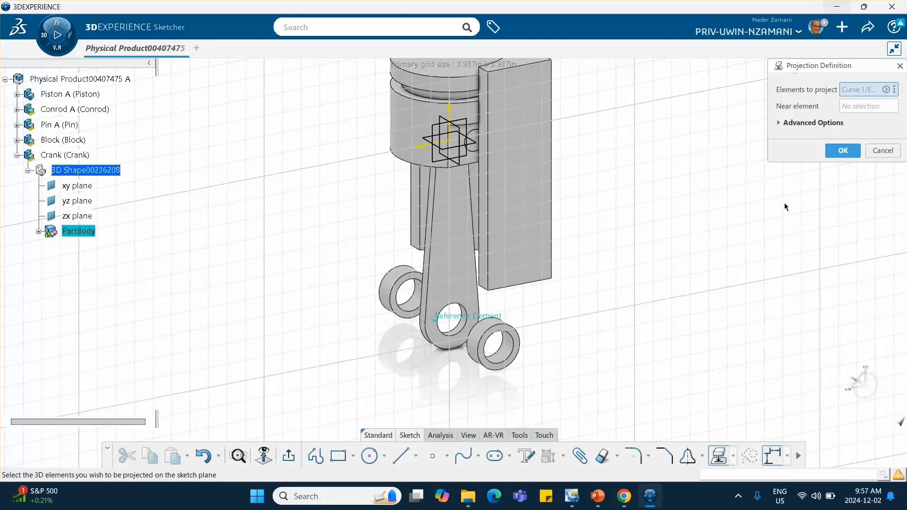
{"action": "left_click", "coordinate": [843, 151]}
{"action": "mouse_move", "coordinate": [680, 245]}
{"action": "middle_mouse_down"}
{"action": "mouse_move", "coordinate": [675, 279]}
{"action": "mouse_move", "coordinate": [777, 257]}
{"action": "mouse_move", "coordinate": [818, 261]}
{"action": "mouse_move", "coordinate": [674, 307]}
{"action": "middle_mouse_up"}
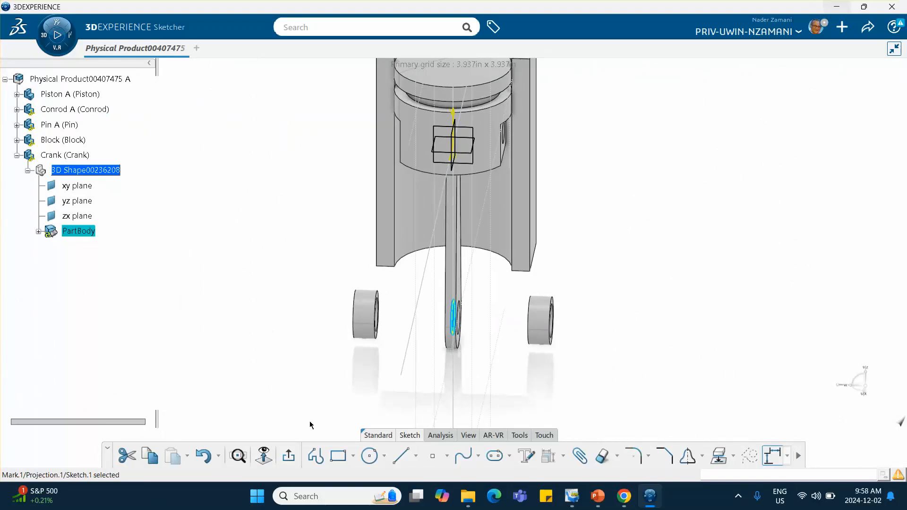
{"action": "left_click", "coordinate": [289, 455]}
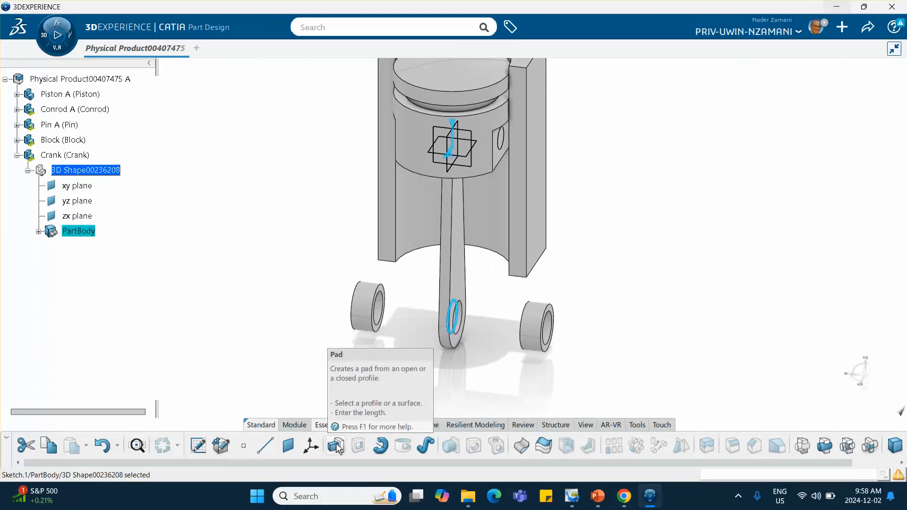
Check the crank's shape on the PowerPoint parts slide, and pad the projected circle 0.4 in in the reversed direction
{"action": "middle_click_drag", "start_coordinate": [465, 409], "coordinate": [433, 355]}
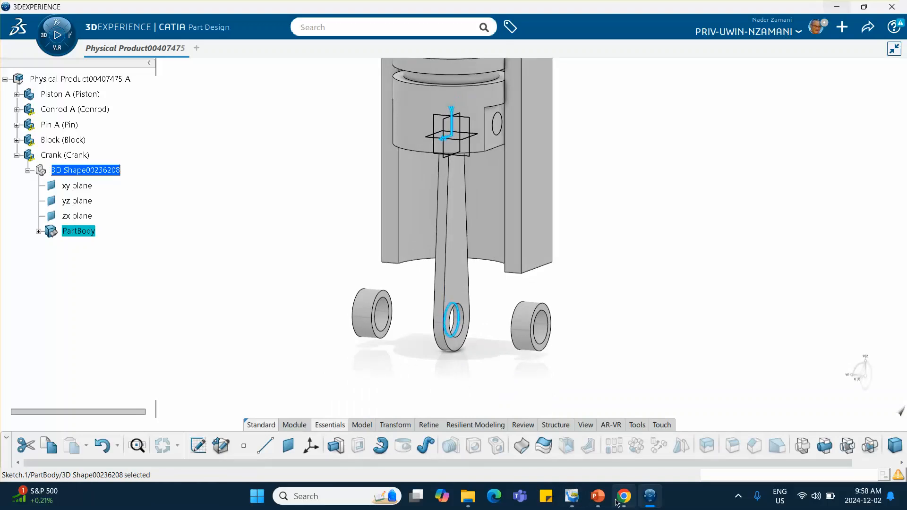
{"action": "mouse_move", "coordinate": [624, 503]}
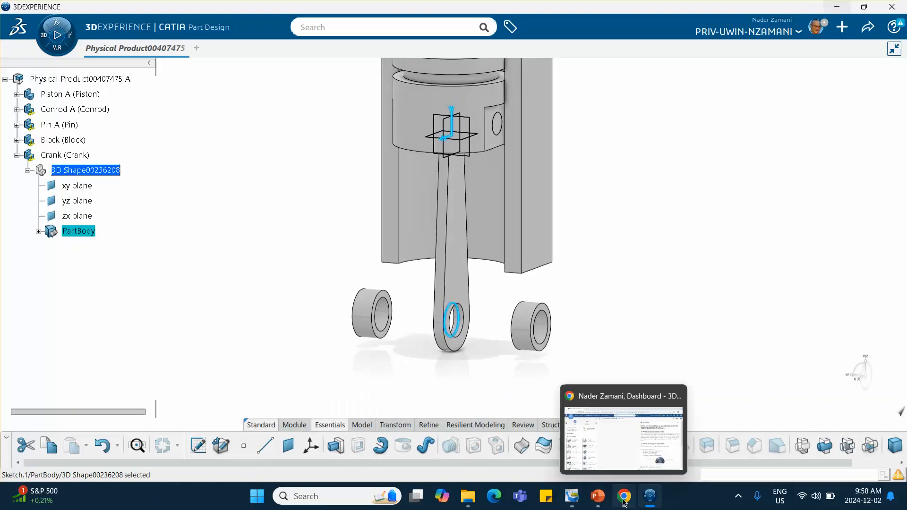
{"action": "left_click", "coordinate": [594, 496]}
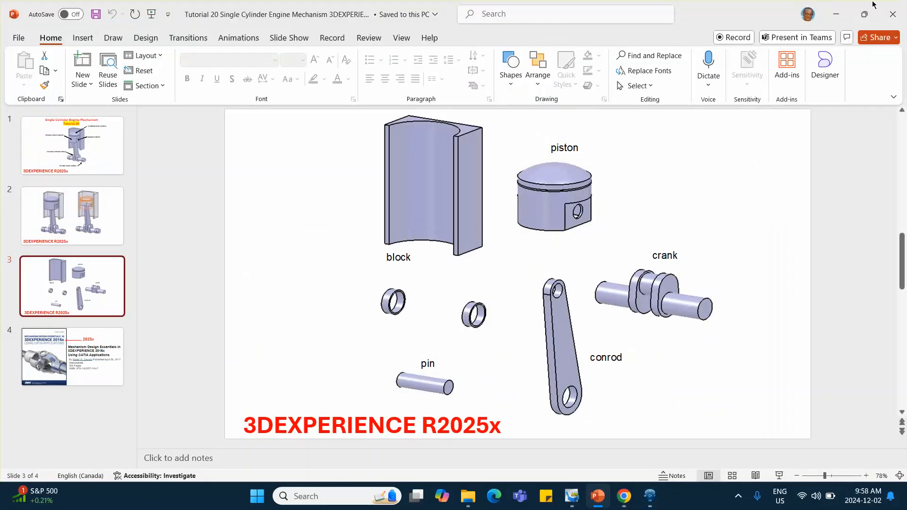
{"action": "left_click", "coordinate": [835, 14]}
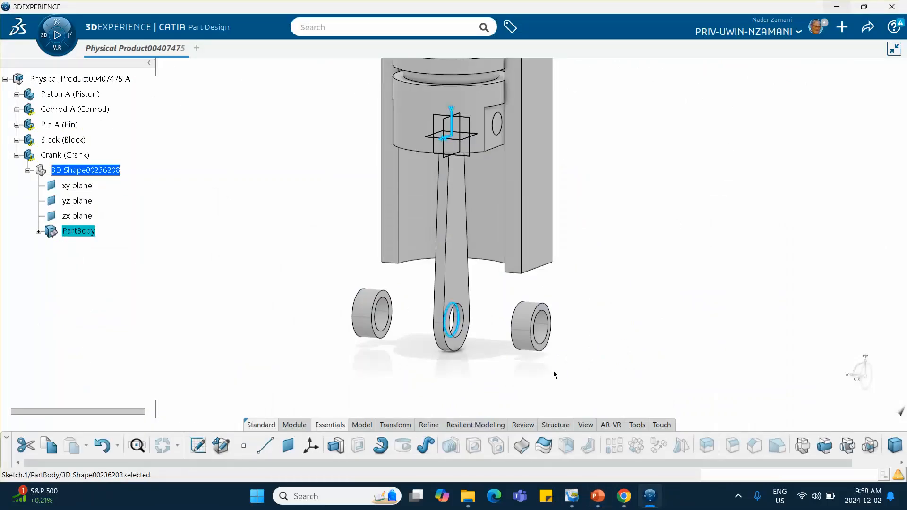
{"action": "left_click", "coordinate": [337, 448]}
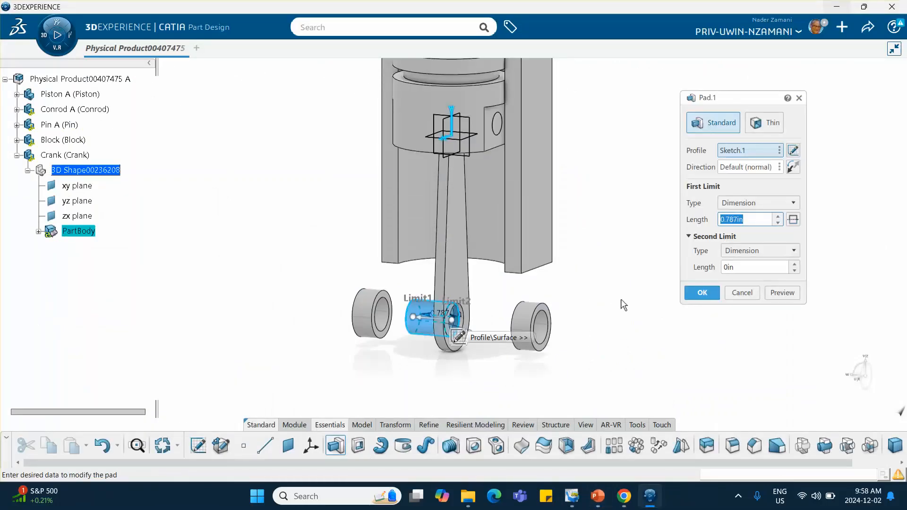
{"action": "left_click", "coordinate": [793, 166]}
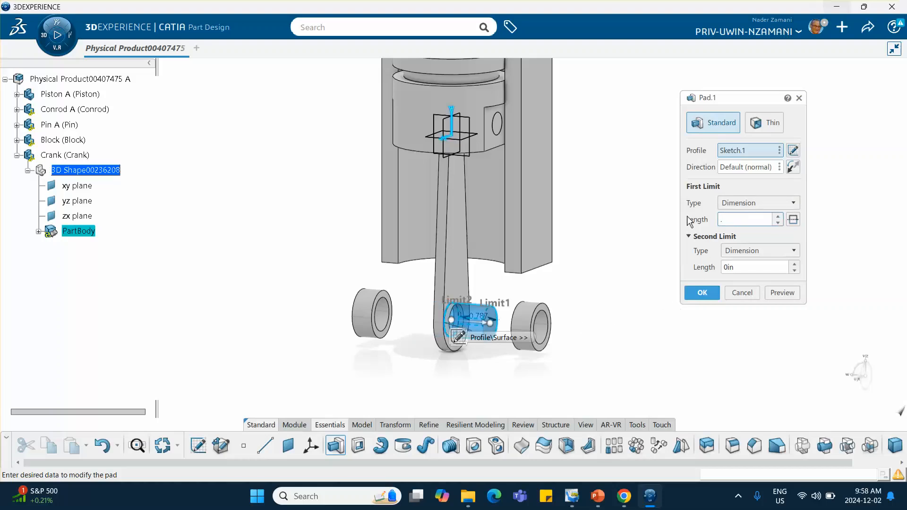
{"action": "left_click", "coordinate": [780, 294]}
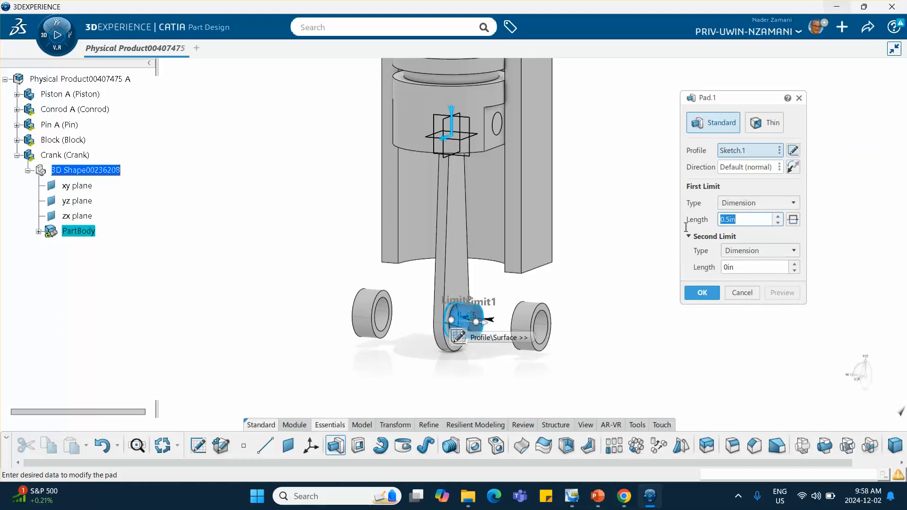
{"action": "type", "text": ".4"}
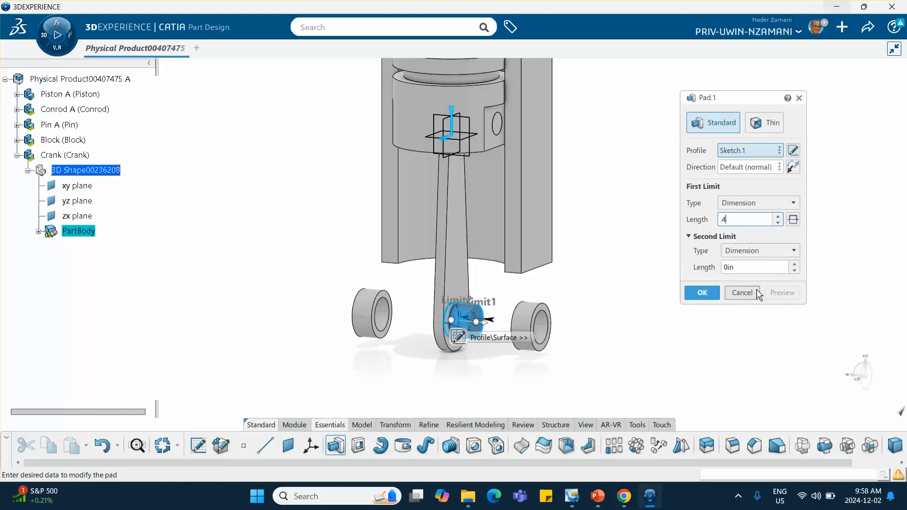
{"action": "left_click", "coordinate": [688, 291]}
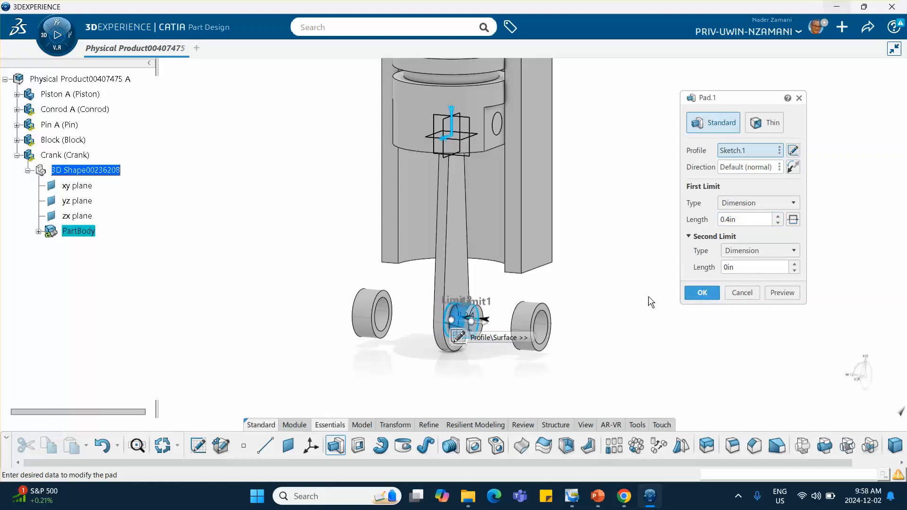
{"action": "left_click", "coordinate": [703, 296]}
{"action": "left_click", "coordinate": [675, 293]}
{"action": "middle_click_drag", "start_coordinate": [634, 285], "coordinate": [584, 305]}
{"action": "left_click", "coordinate": [464, 323]}
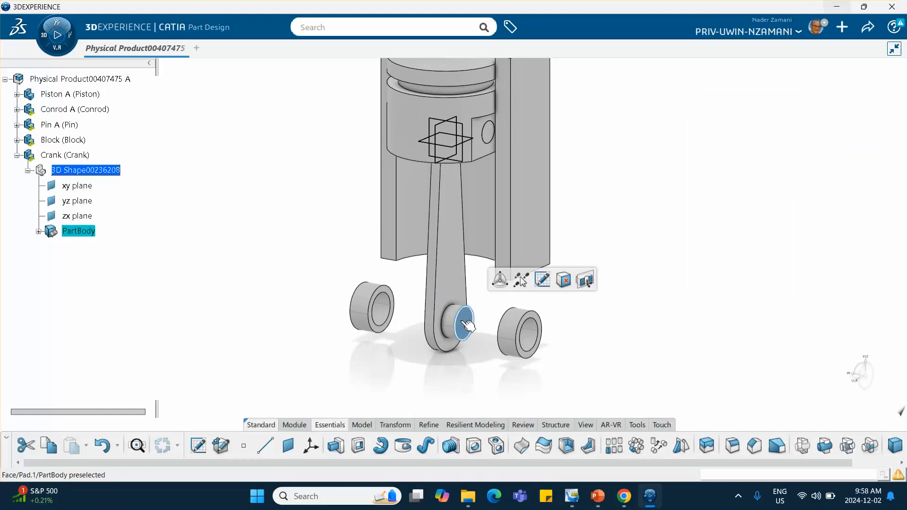
{"action": "left_click", "coordinate": [543, 281]}
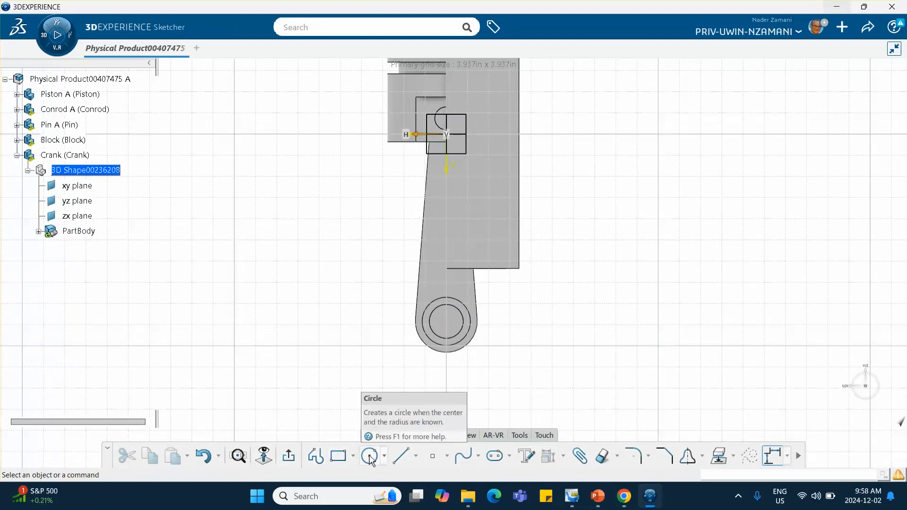
{"action": "left_click", "coordinate": [316, 456]}
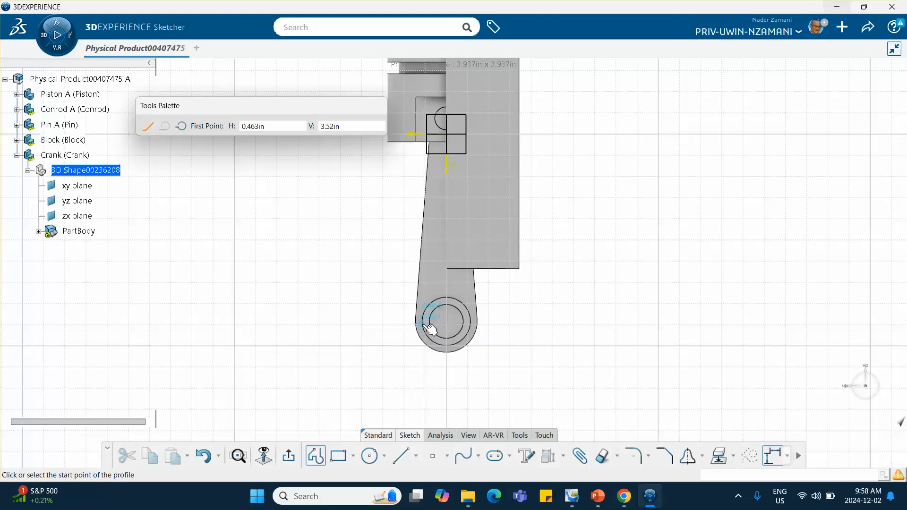
{"action": "middle_click_drag", "start_coordinate": [430, 330], "coordinate": [413, 401]}
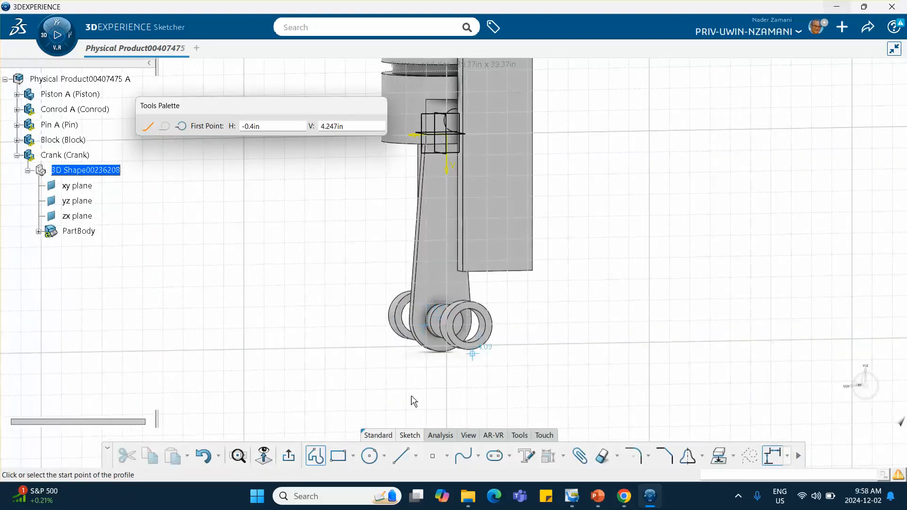
{"action": "left_click", "coordinate": [264, 457]}
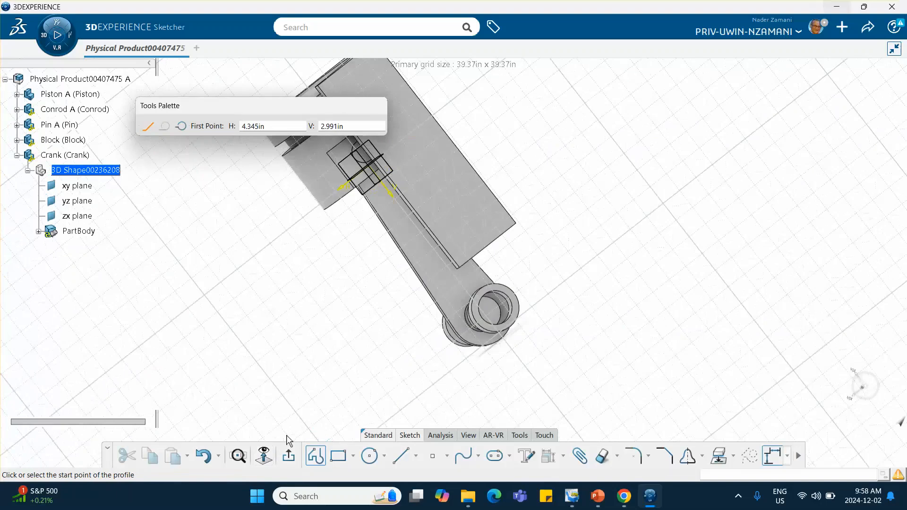
{"action": "left_click", "coordinate": [264, 457]}
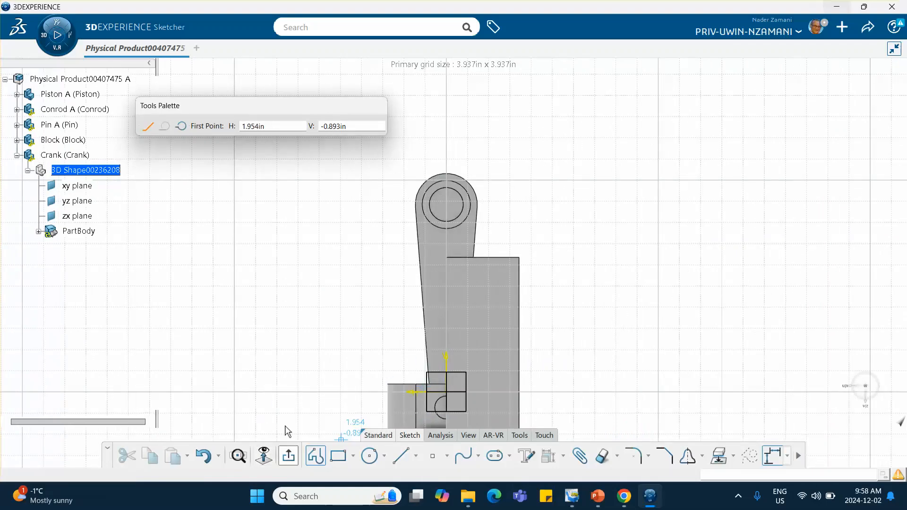
{"action": "left_click", "coordinate": [288, 455]}
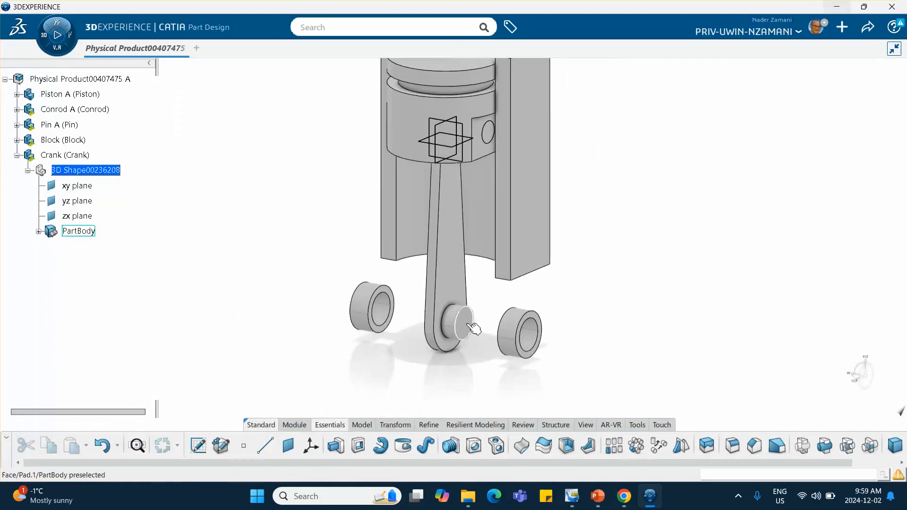
Sketch a closed teardrop profile on the pin's end face, with two slanted lines, a top arc about 0.2 in and a bottom arc about 0.54 in radius
{"action": "left_click", "coordinate": [473, 328]}
{"action": "left_click", "coordinate": [546, 282]}
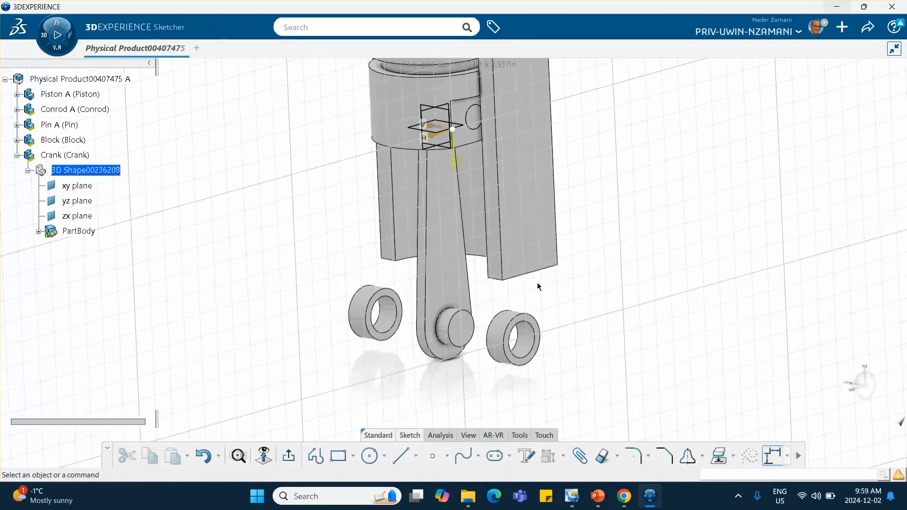
{"action": "left_click", "coordinate": [316, 456]}
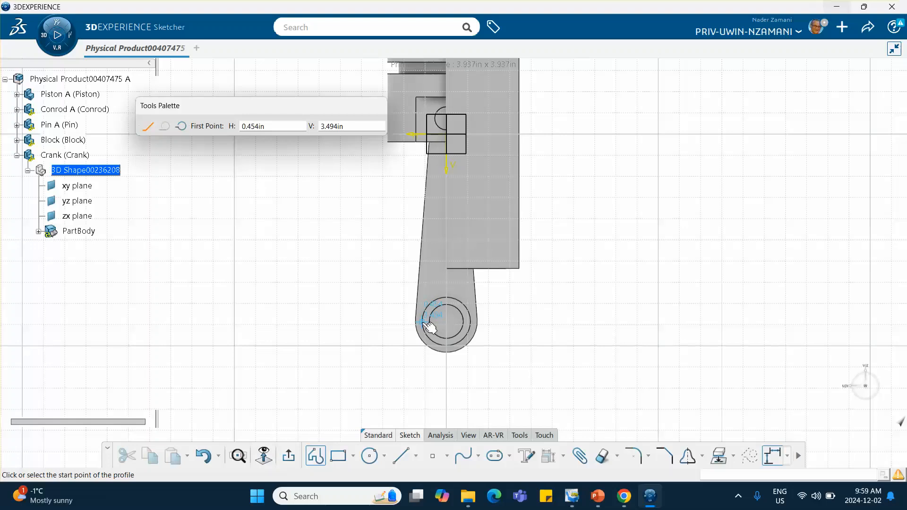
{"action": "left_click", "coordinate": [423, 322]}
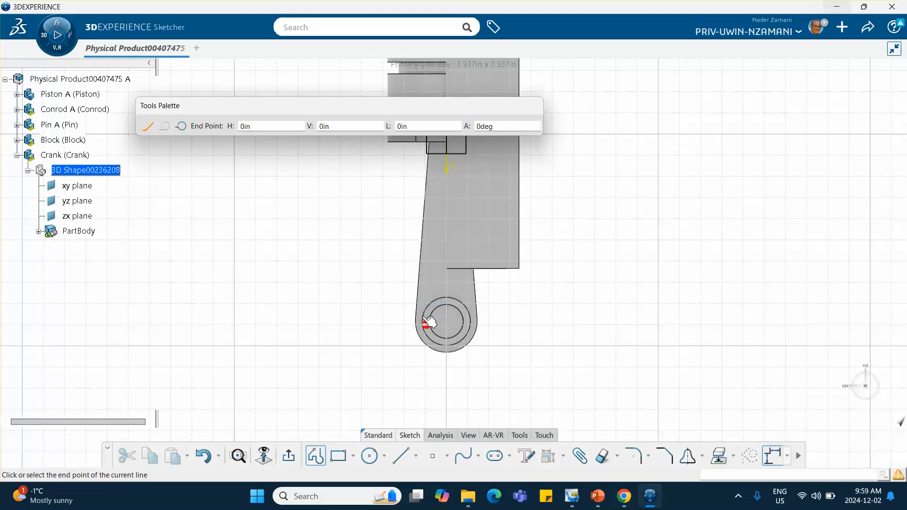
{"action": "left_click", "coordinate": [439, 290]}
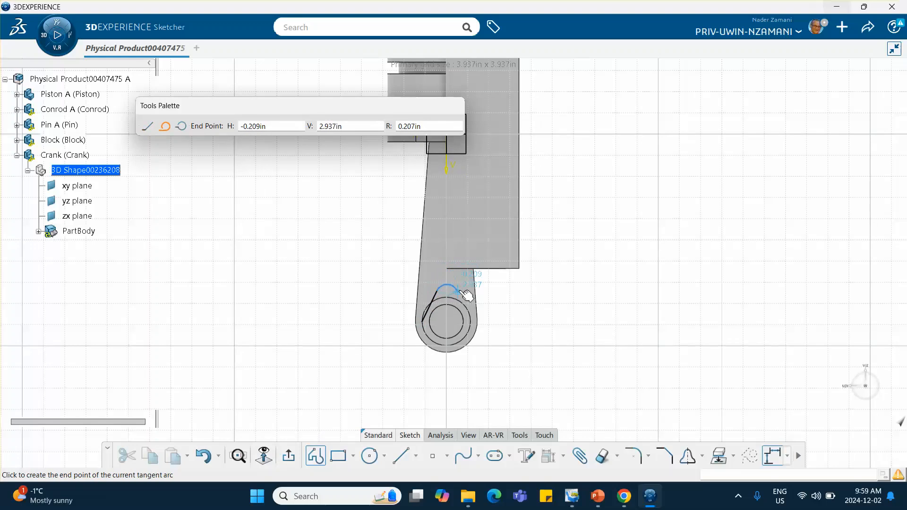
{"action": "left_click", "coordinate": [465, 295]}
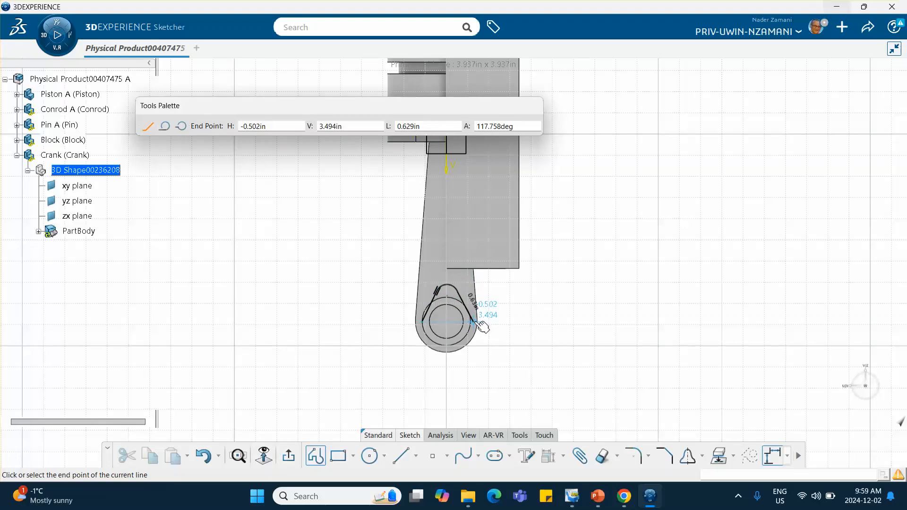
{"action": "left_click", "coordinate": [477, 325]}
{"action": "left_click_drag", "start_coordinate": [478, 325], "coordinate": [451, 335]}
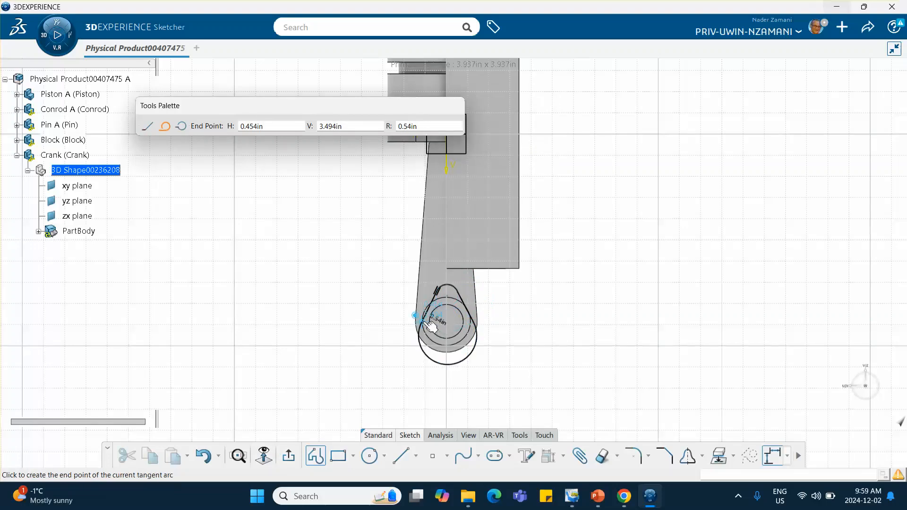
{"action": "left_click", "coordinate": [430, 326]}
Hide the Block to clear the view around the conrod and the teardrop sketch
{"action": "mouse_move", "coordinate": [523, 359]}
{"action": "middle_mouse_down"}
{"action": "mouse_move", "coordinate": [525, 330]}
{"action": "mouse_move", "coordinate": [524, 348]}
{"action": "middle_mouse_up"}
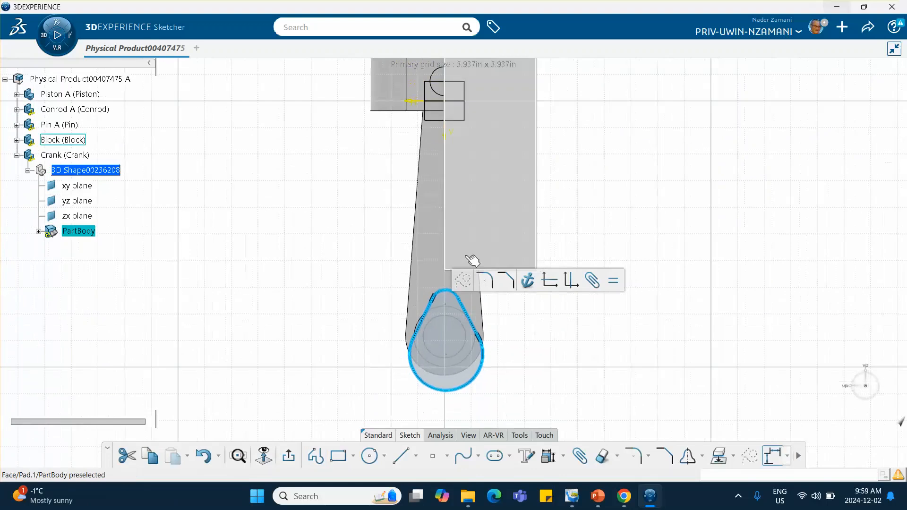
{"action": "right_click", "coordinate": [431, 216]}
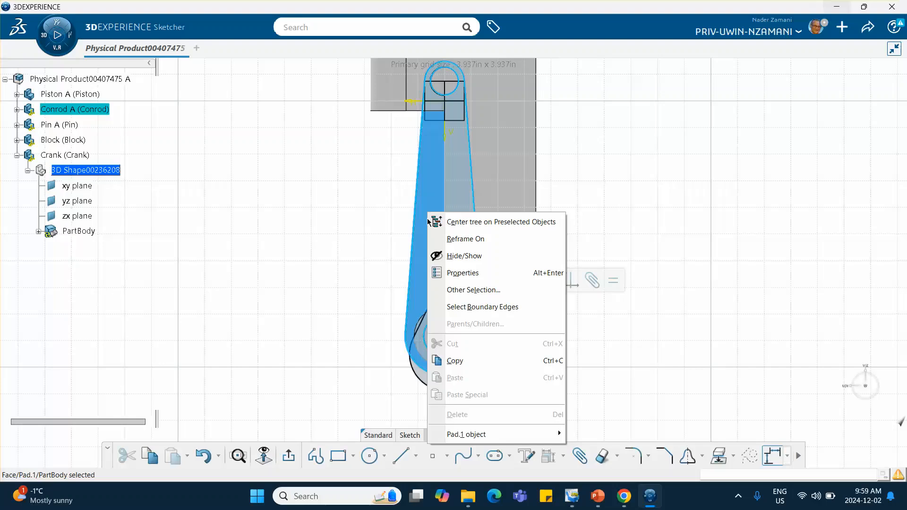
{"action": "left_click", "coordinate": [584, 214]}
{"action": "right_click", "coordinate": [511, 189]}
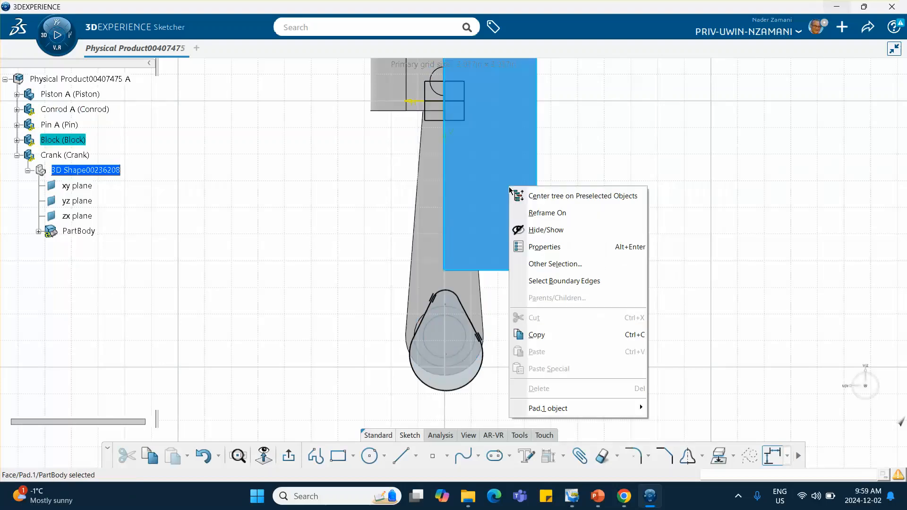
{"action": "left_click", "coordinate": [546, 235]}
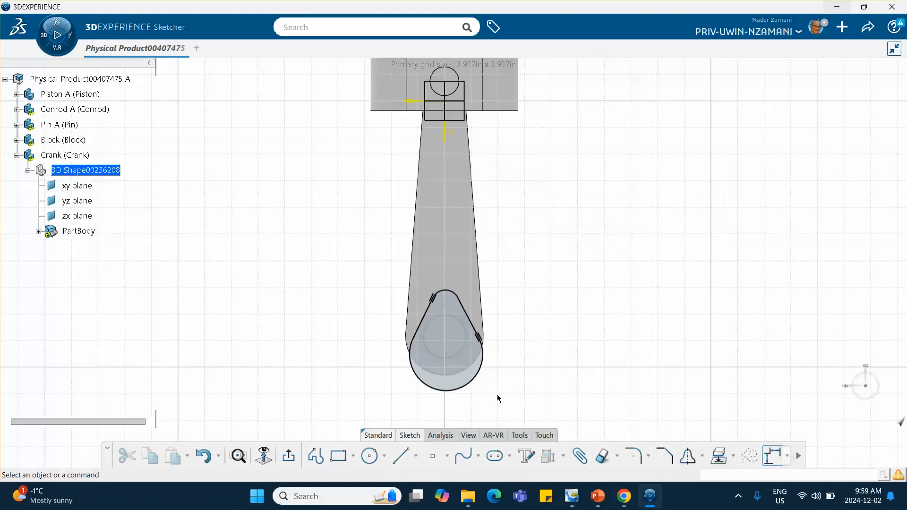
Constrain the centre point of the teardrop's large lower arc to be coincident with the sketch's vertical axis
{"action": "mouse_move", "coordinate": [541, 385]}
{"action": "middle_mouse_down"}
{"action": "mouse_move", "coordinate": [524, 324]}
{"action": "mouse_move", "coordinate": [682, 352]}
{"action": "mouse_move", "coordinate": [521, 393]}
{"action": "middle_mouse_up"}
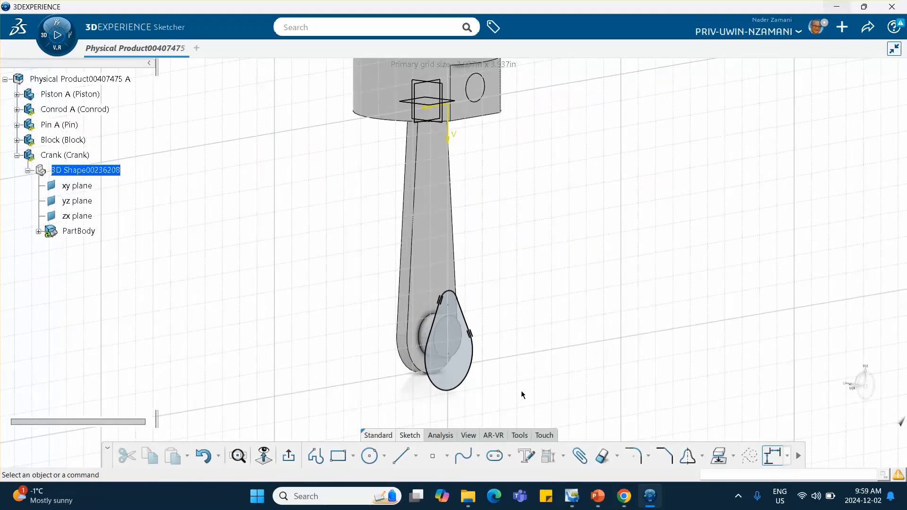
{"action": "left_click", "coordinate": [461, 385]}
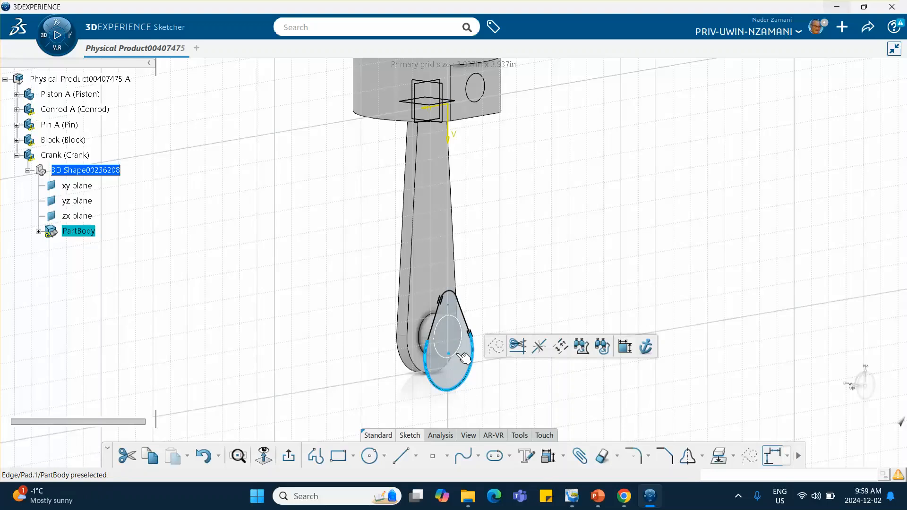
{"action": "mouse_move", "coordinate": [463, 357]}
{"action": "middle_mouse_down"}
{"action": "mouse_move", "coordinate": [454, 329]}
{"action": "mouse_move", "coordinate": [458, 359]}
{"action": "middle_mouse_up"}
{"action": "left_click", "coordinate": [496, 411]}
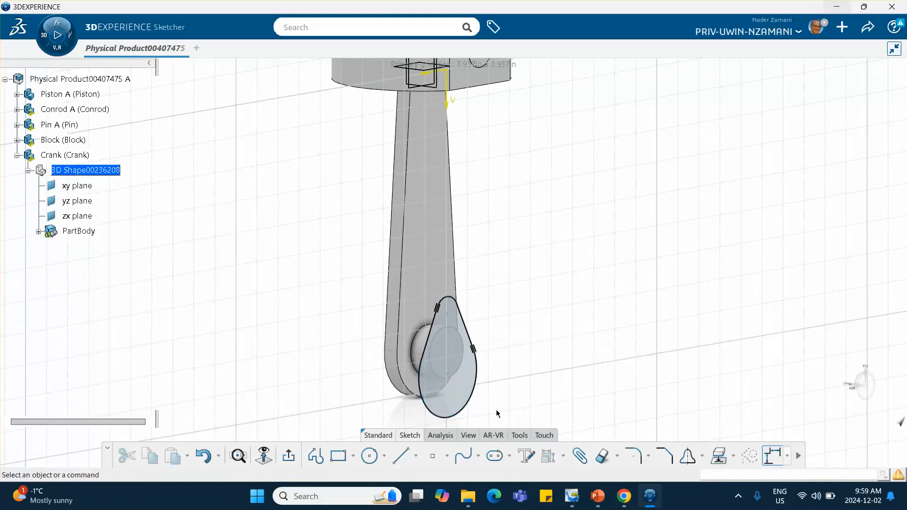
{"action": "left_click", "coordinate": [472, 400]}
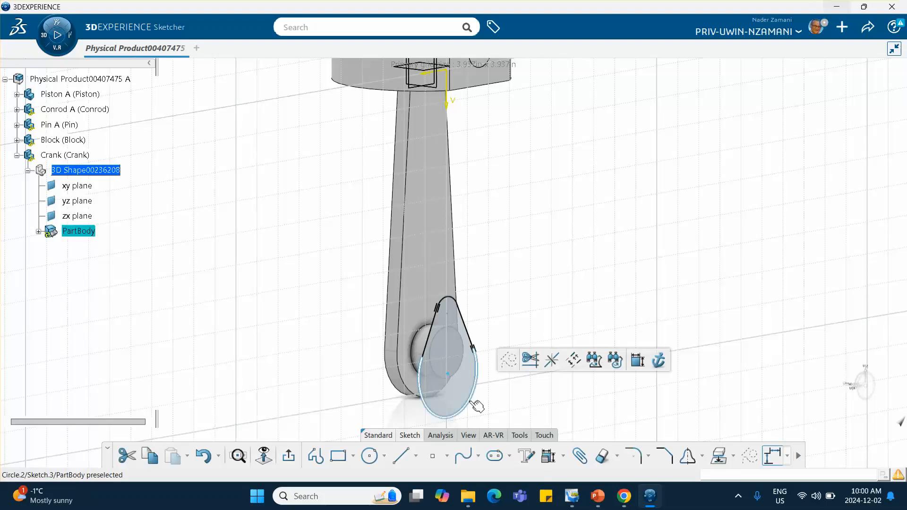
{"action": "left_click", "coordinate": [488, 406]}
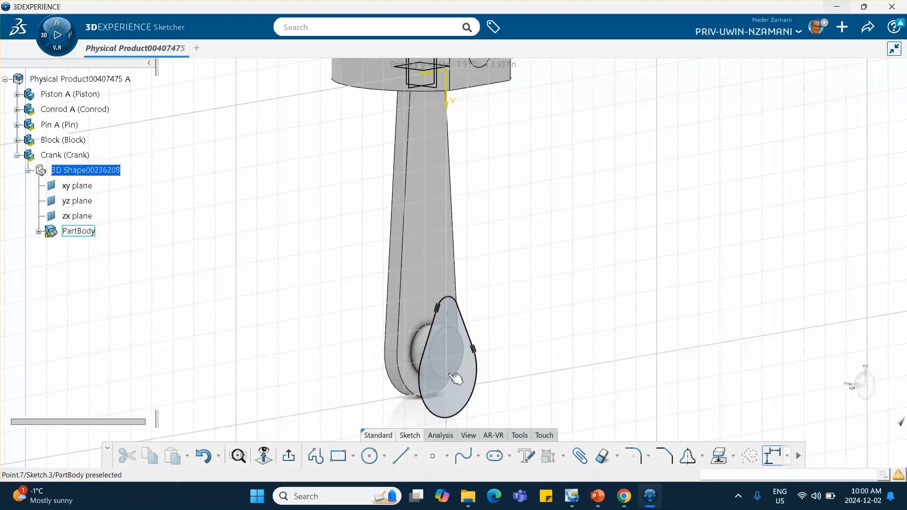
{"action": "left_click", "coordinate": [458, 376]}
{"action": "middle_click_drag", "start_coordinate": [432, 157], "coordinate": [427, 210]}
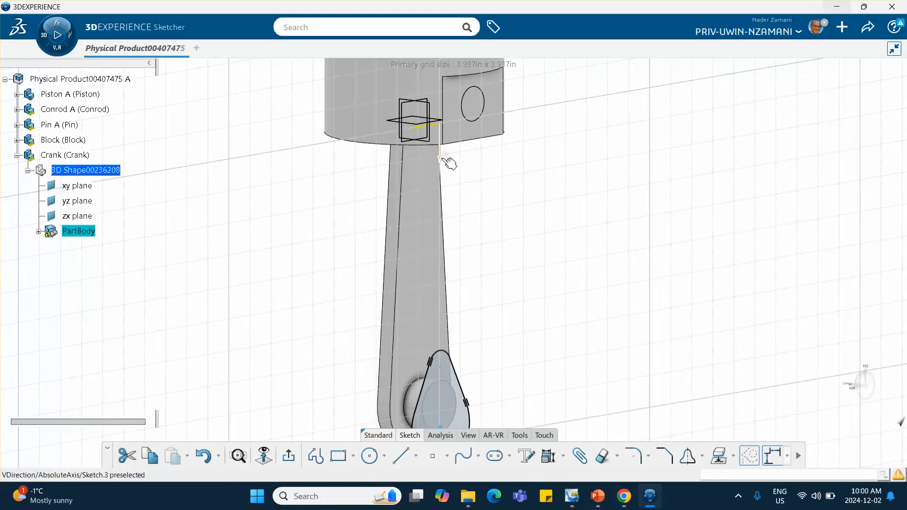
{"action": "mouse_move", "coordinate": [442, 182]}
{"action": "middle_mouse_down"}
{"action": "mouse_move", "coordinate": [449, 207]}
{"action": "mouse_move", "coordinate": [397, 206]}
{"action": "mouse_move", "coordinate": [439, 174]}
{"action": "middle_mouse_up"}
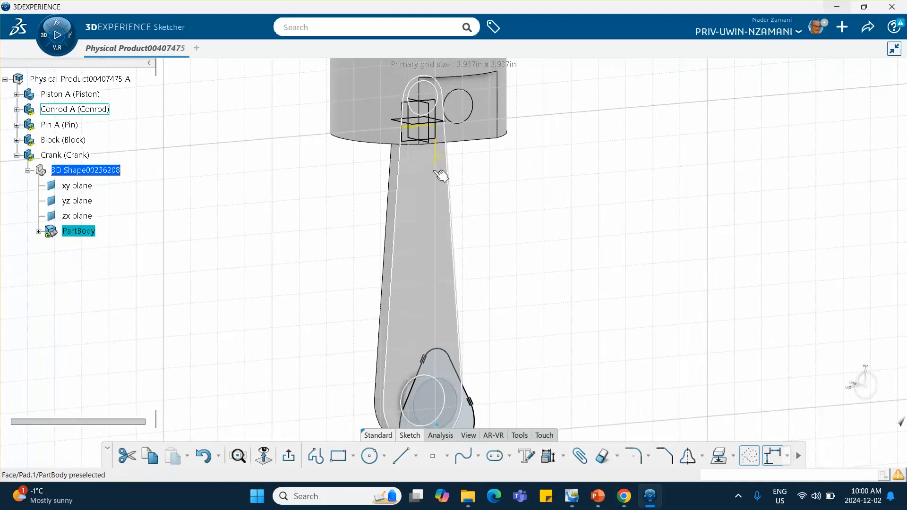
{"action": "left_click", "coordinate": [436, 152]}
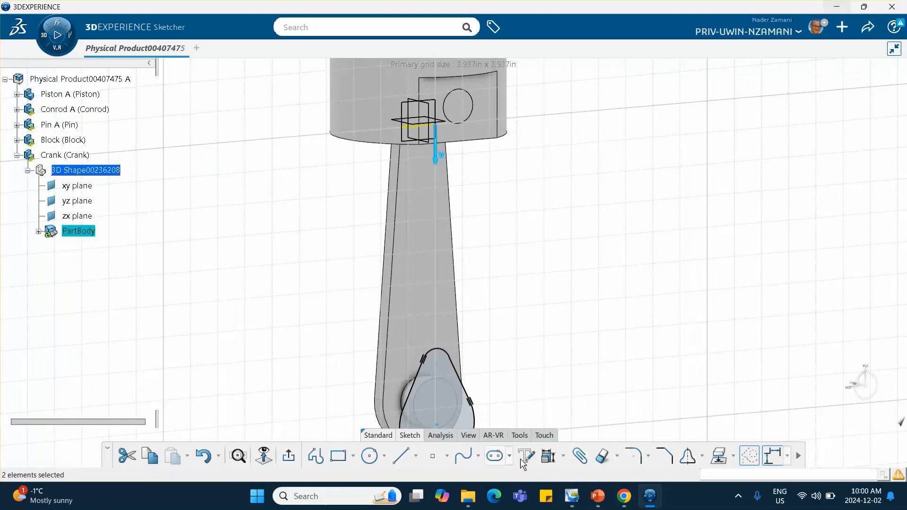
{"action": "left_click", "coordinate": [548, 456]}
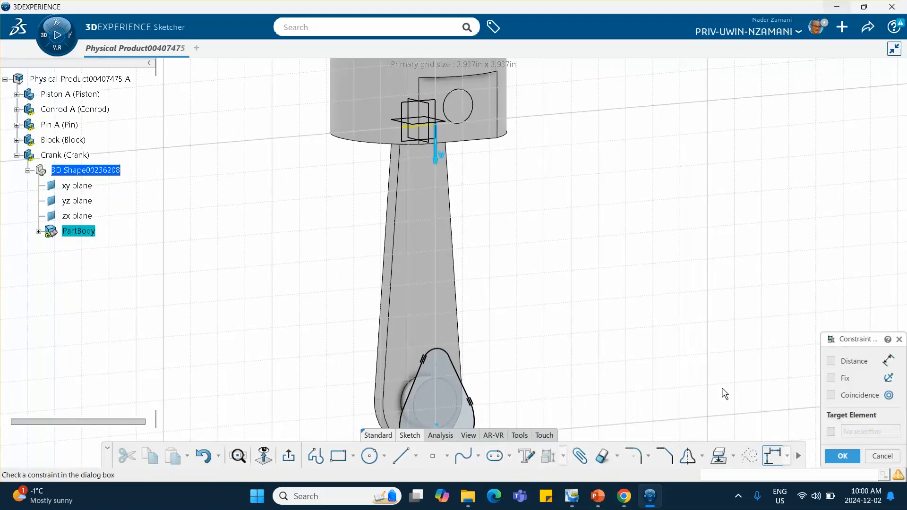
{"action": "left_click", "coordinate": [832, 395]}
{"action": "left_click", "coordinate": [843, 456]}
Move the large lower arc's centre upward along the vertical axis, close to the centre of the circular pin
{"action": "middle_click_drag", "start_coordinate": [733, 421], "coordinate": [577, 271]}
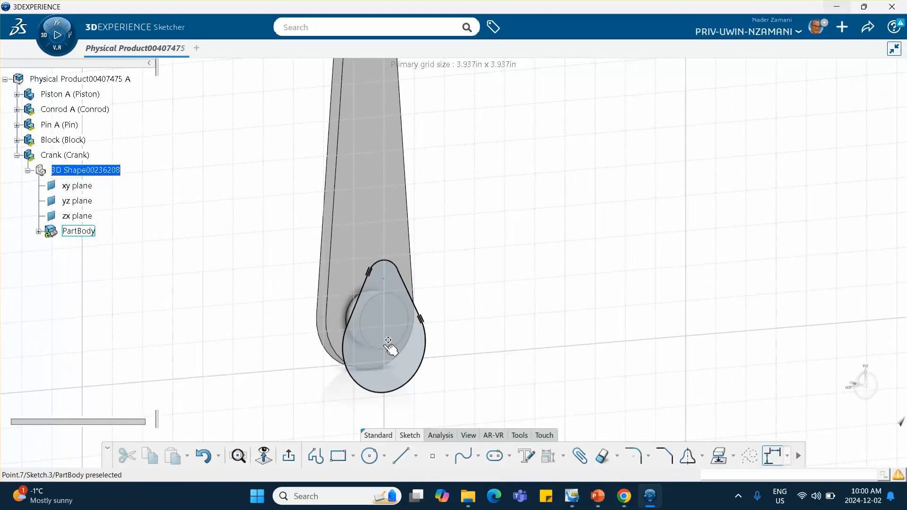
{"action": "left_click_drag", "start_coordinate": [388, 341], "coordinate": [388, 324]}
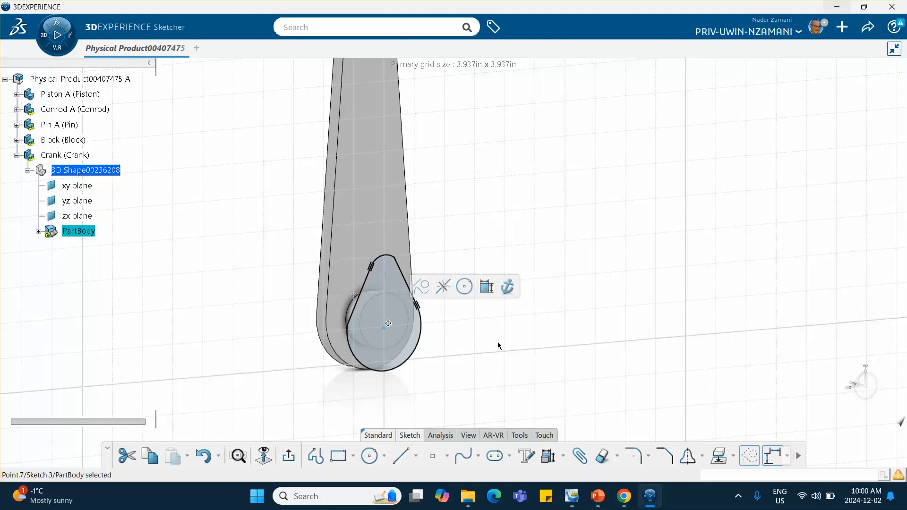
{"action": "left_click", "coordinate": [473, 323]}
Add a tangency constraint between the teardrop's small top arc and its right slanted line
{"action": "left_click", "coordinate": [384, 260]}
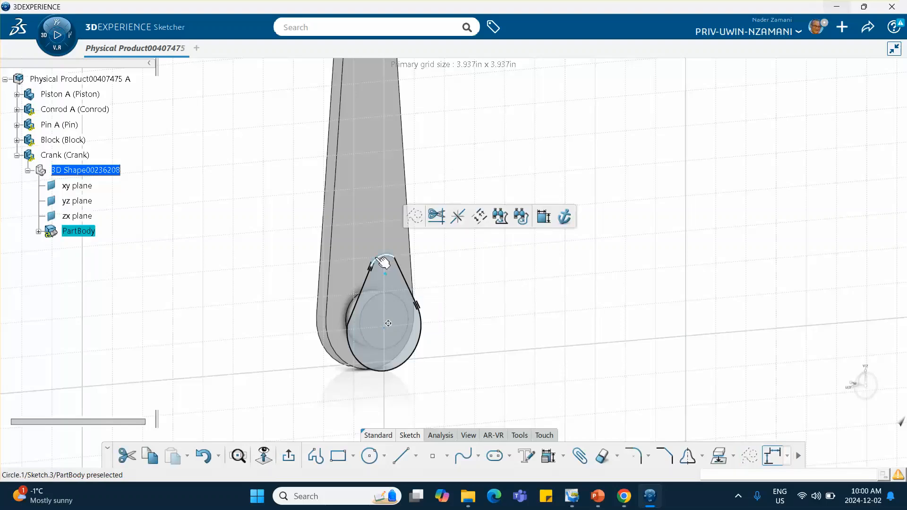
{"action": "left_click", "coordinate": [405, 271], "text": "ctrl"}
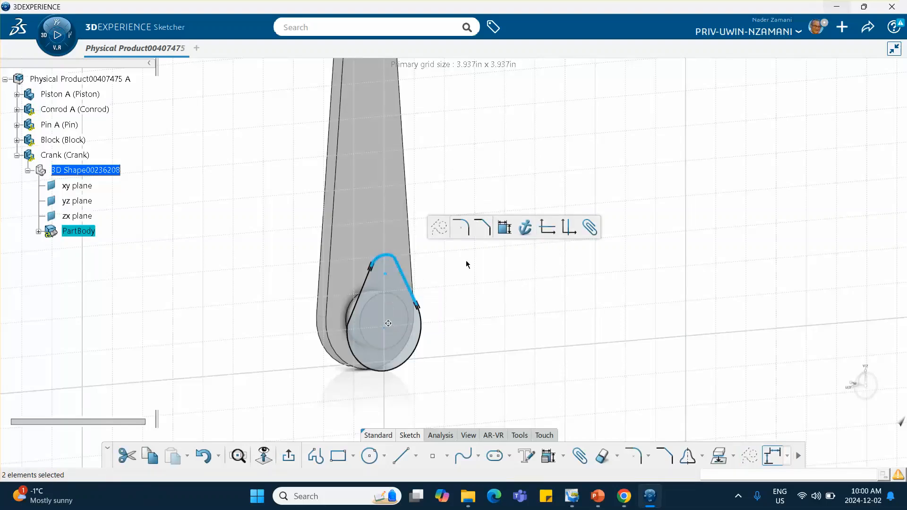
{"action": "left_click", "coordinate": [548, 455]}
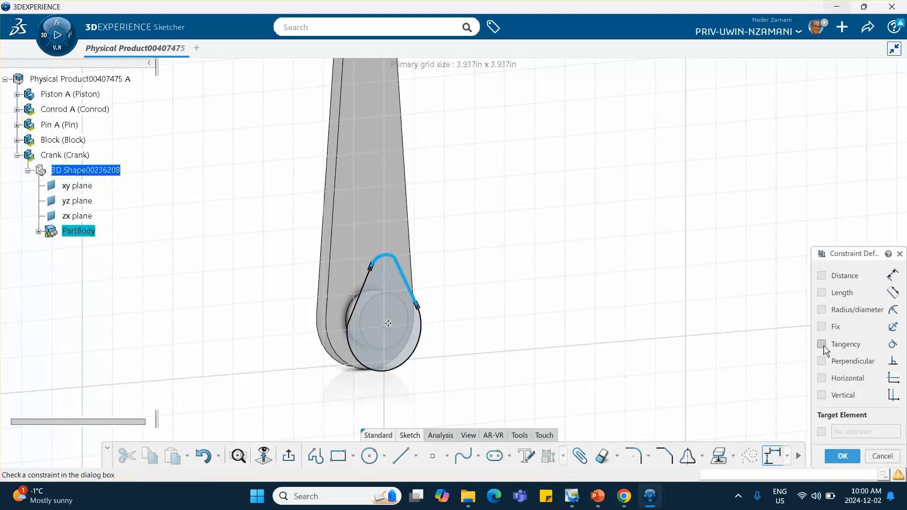
{"action": "left_click", "coordinate": [823, 344]}
{"action": "left_click", "coordinate": [843, 456]}
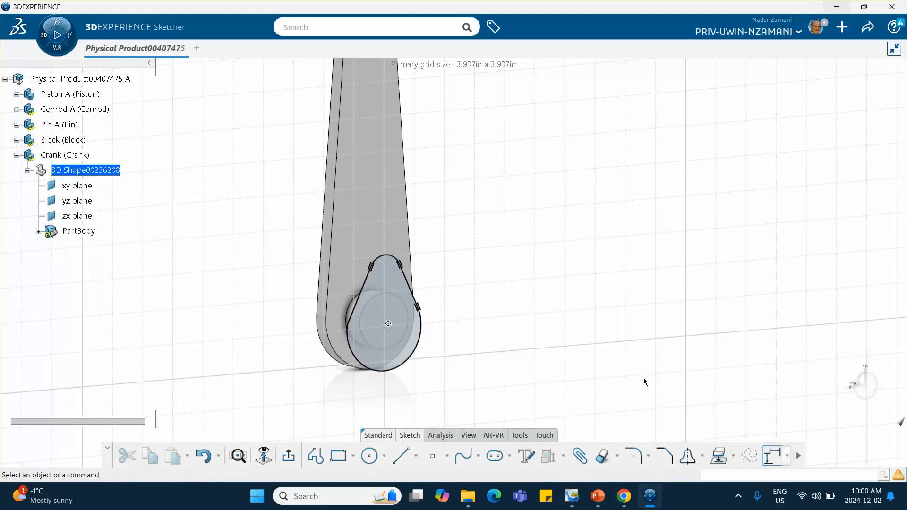
Add a tangency constraint between the teardrop's large lower arc and its left slanted line
{"action": "middle_click_drag", "start_coordinate": [643, 379], "coordinate": [525, 389]}
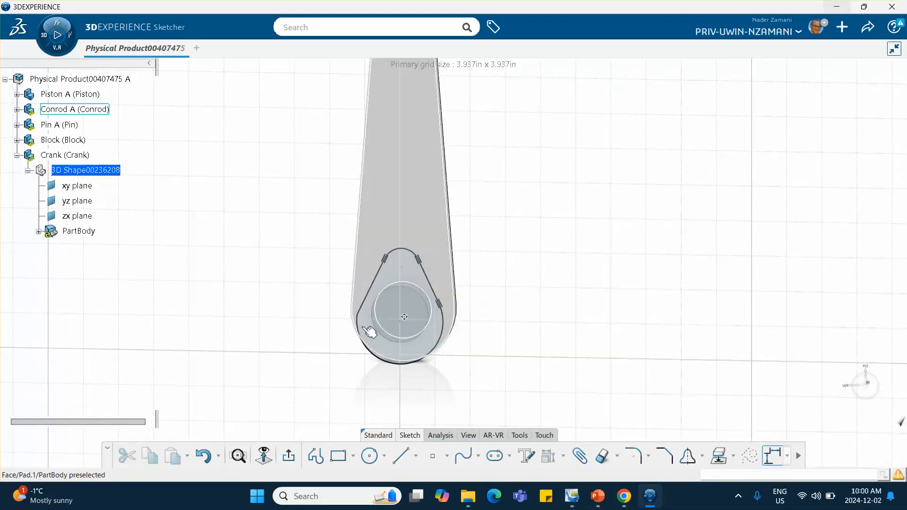
{"action": "left_click", "coordinate": [374, 356]}
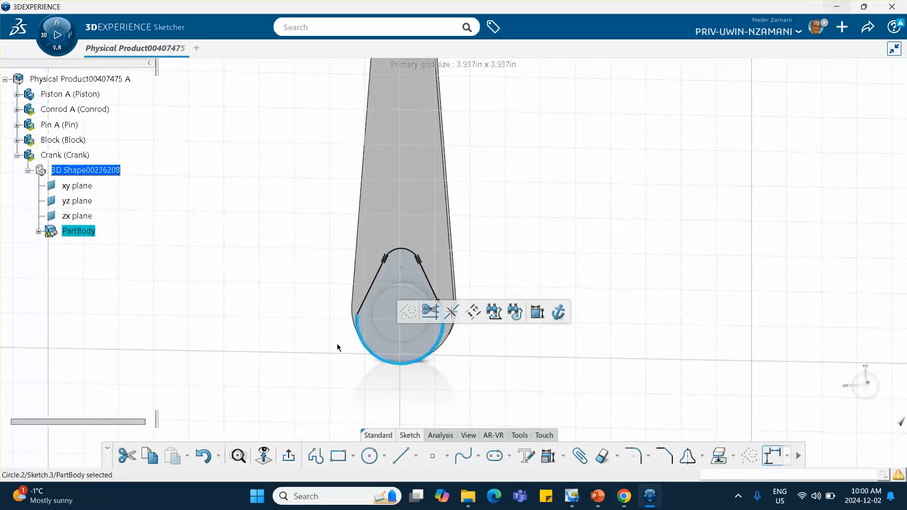
{"action": "left_click", "coordinate": [372, 289], "text": "ctrl"}
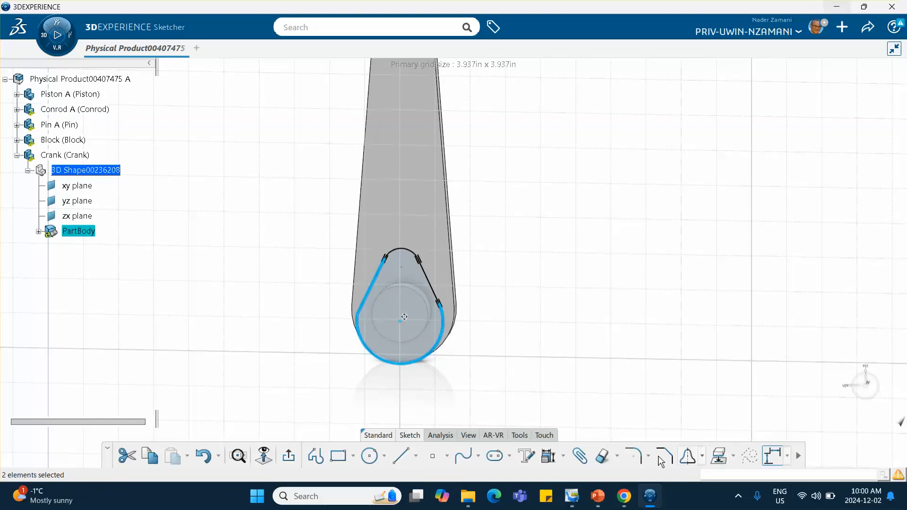
{"action": "left_click", "coordinate": [546, 456]}
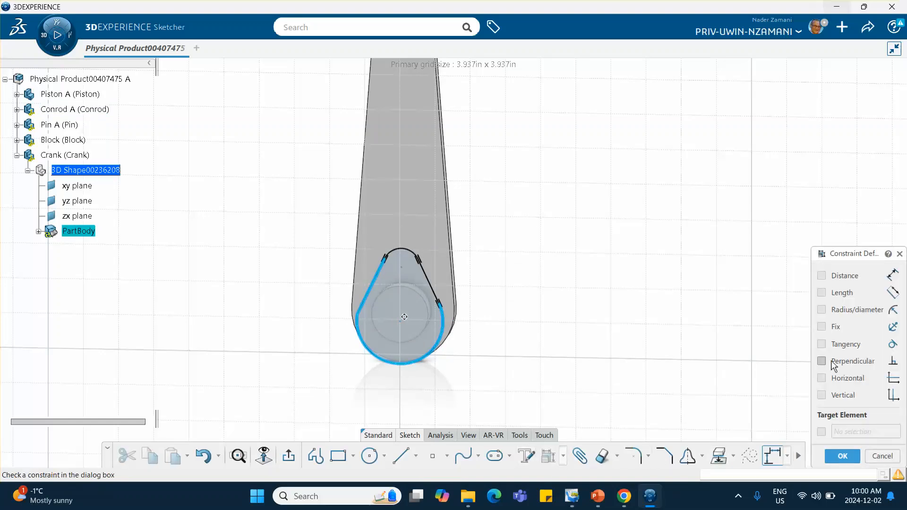
{"action": "left_click", "coordinate": [823, 345]}
{"action": "left_click", "coordinate": [842, 456]}
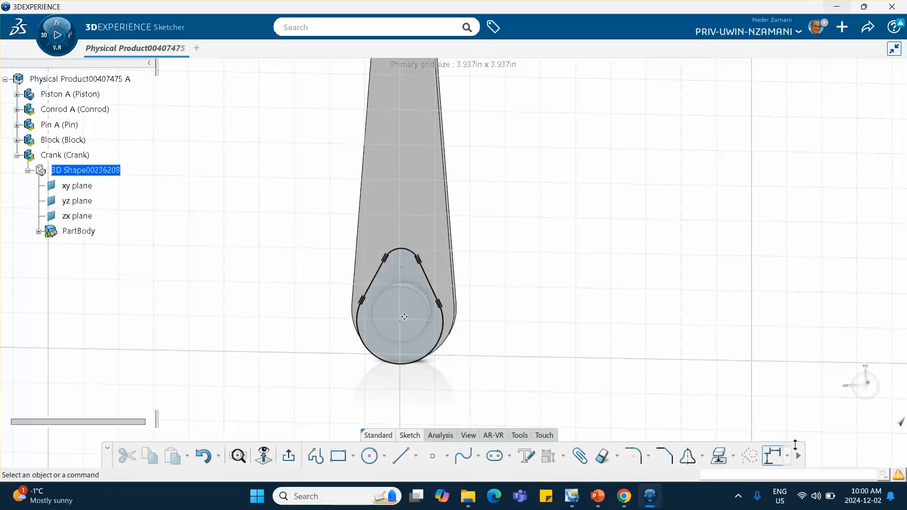
Add a symmetry constraint between the teardrop's two slanted lines about the sketch's vertical axis
{"action": "mouse_move", "coordinate": [508, 352]}
{"action": "middle_mouse_down"}
{"action": "mouse_move", "coordinate": [508, 312]}
{"action": "mouse_move", "coordinate": [516, 358]}
{"action": "middle_mouse_up"}
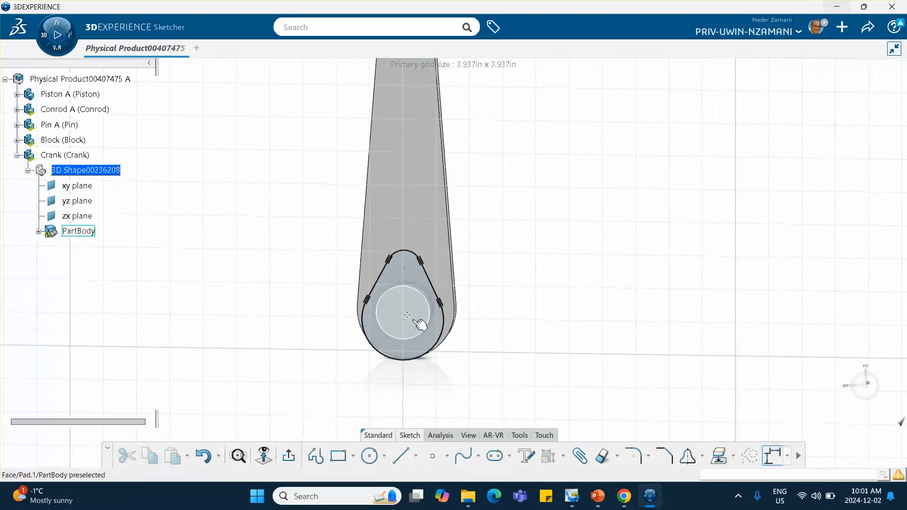
{"action": "left_click", "coordinate": [436, 291]}
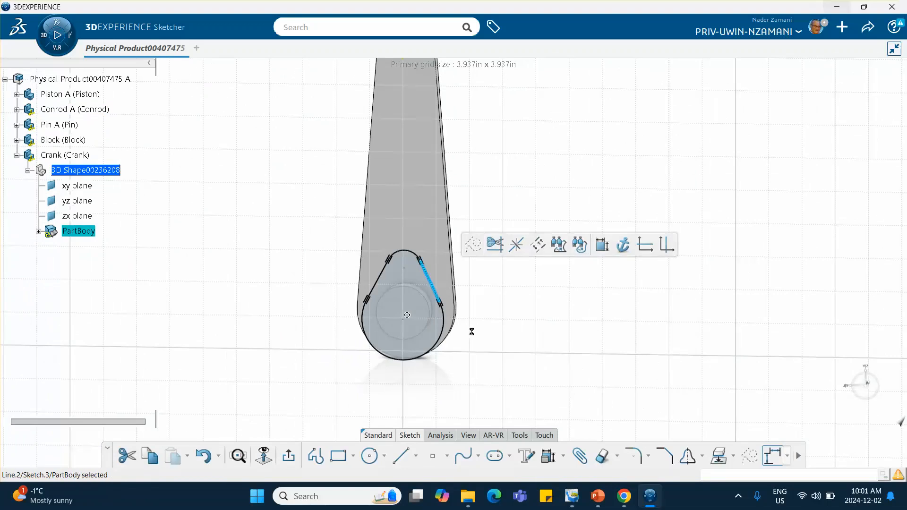
{"action": "left_click", "coordinate": [378, 280], "text": "ctrl"}
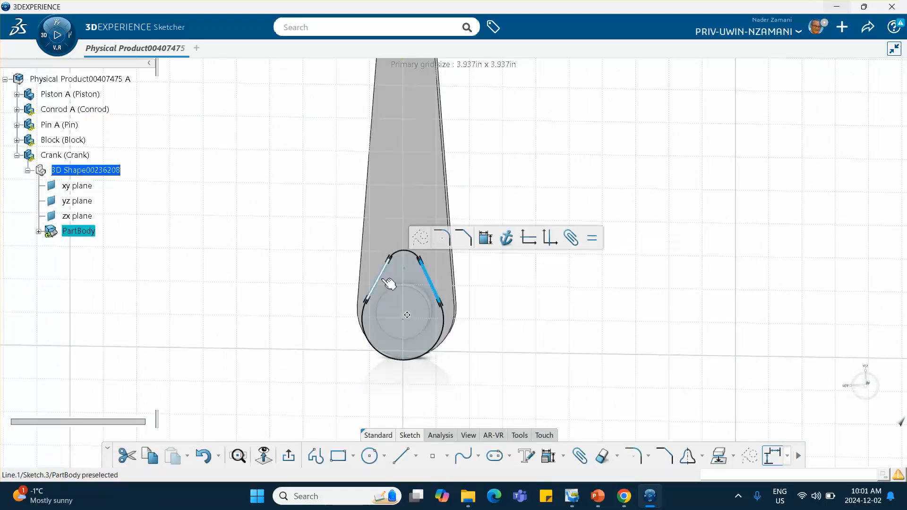
{"action": "scroll", "coordinate": [395, 243], "scroll_direction": "down", "scroll_amount": 3}
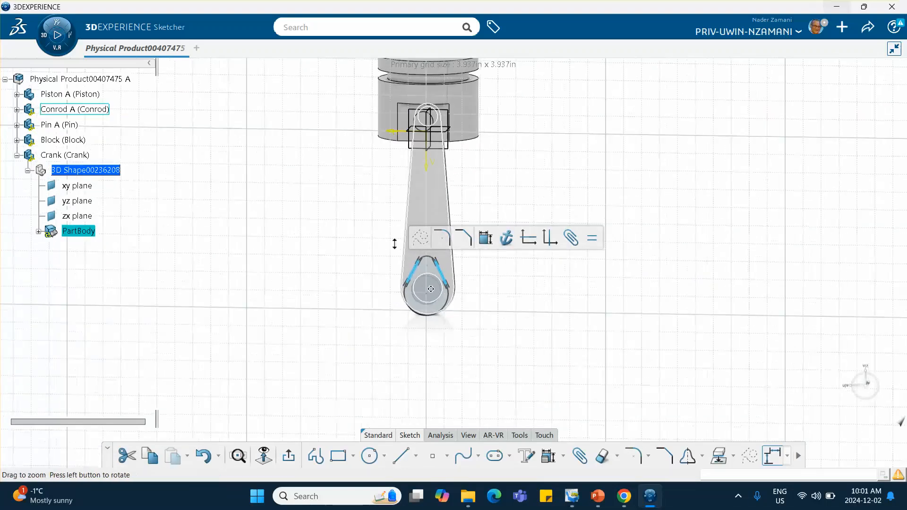
{"action": "left_click", "coordinate": [428, 166], "text": "ctrl"}
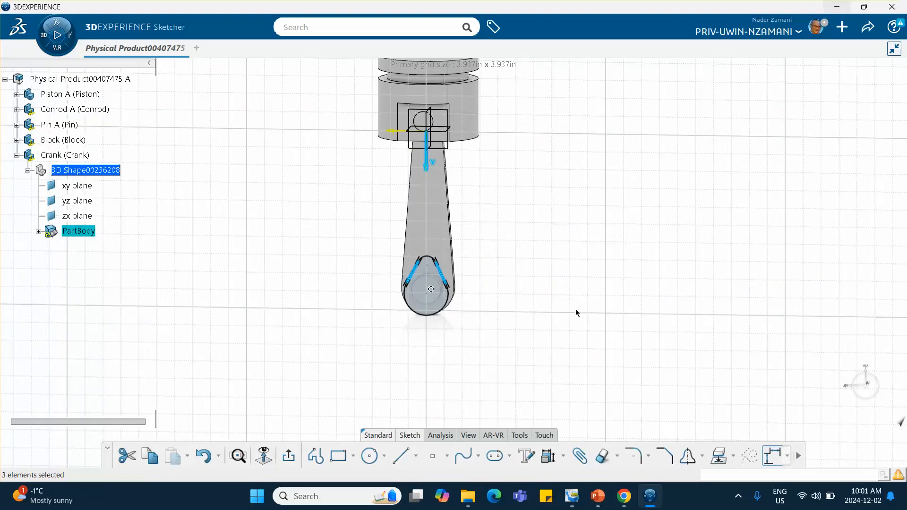
{"action": "left_click", "coordinate": [548, 457]}
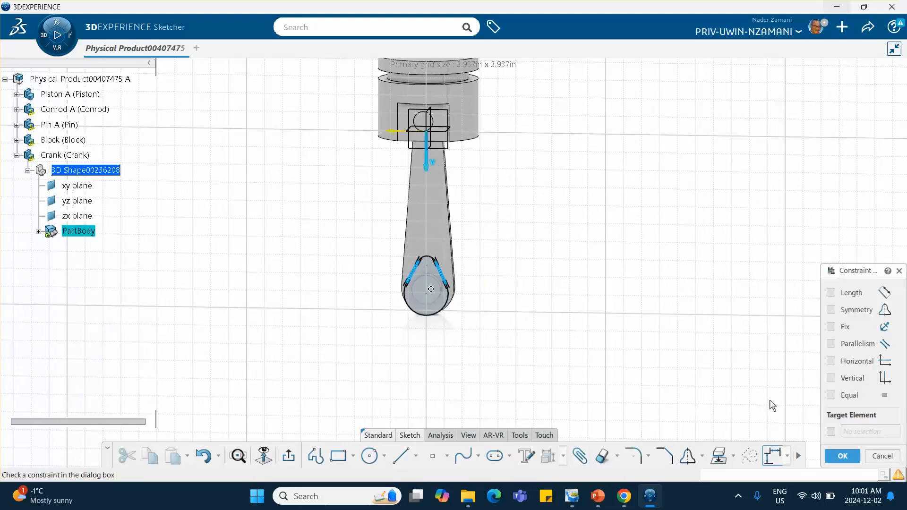
{"action": "left_click", "coordinate": [832, 309]}
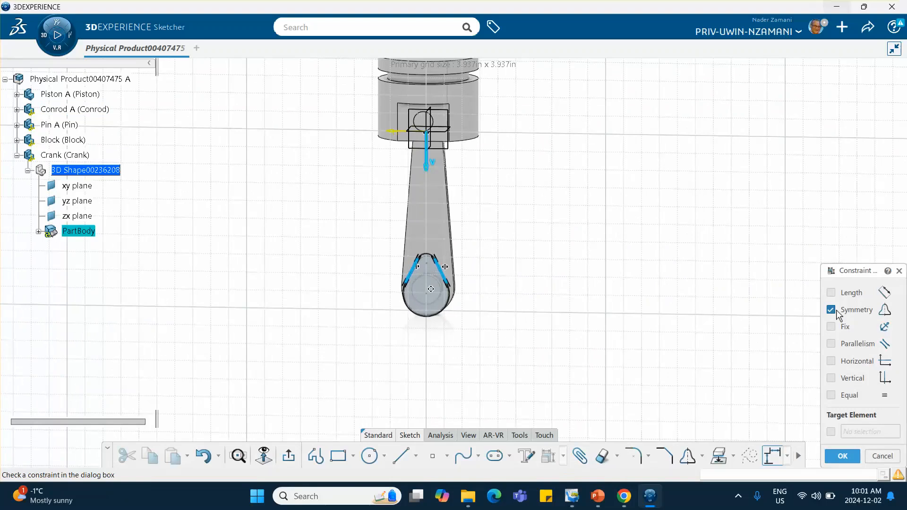
{"action": "left_click", "coordinate": [842, 456]}
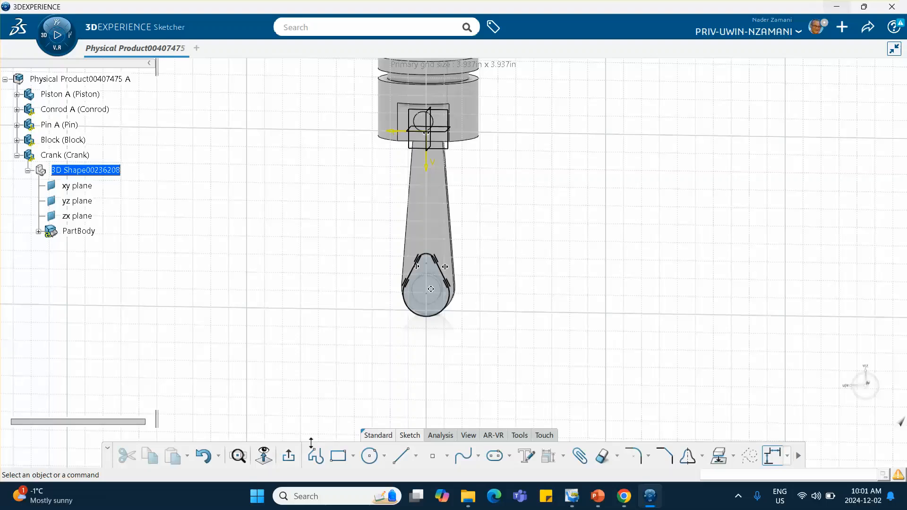
Exit the teardrop sketch and bring the hidden engine block back into the visible space
{"action": "left_click", "coordinate": [288, 456]}
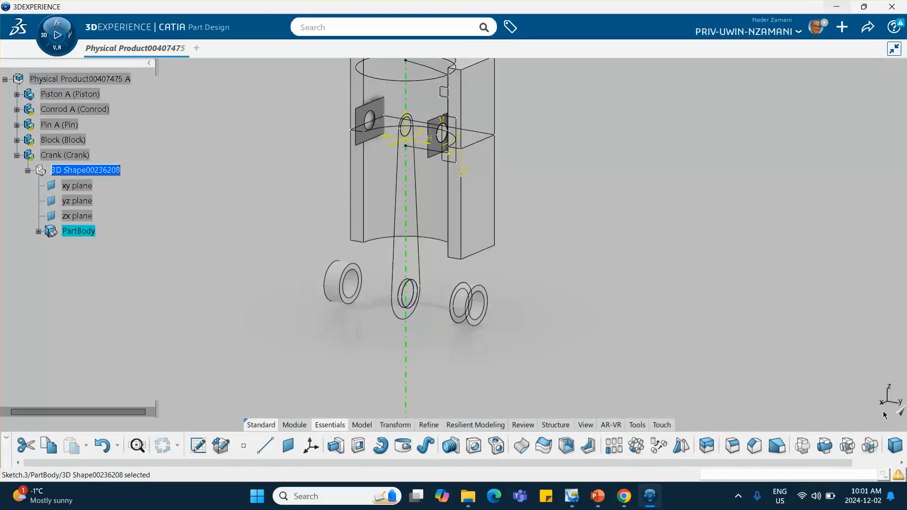
{"action": "right_click", "coordinate": [481, 182]}
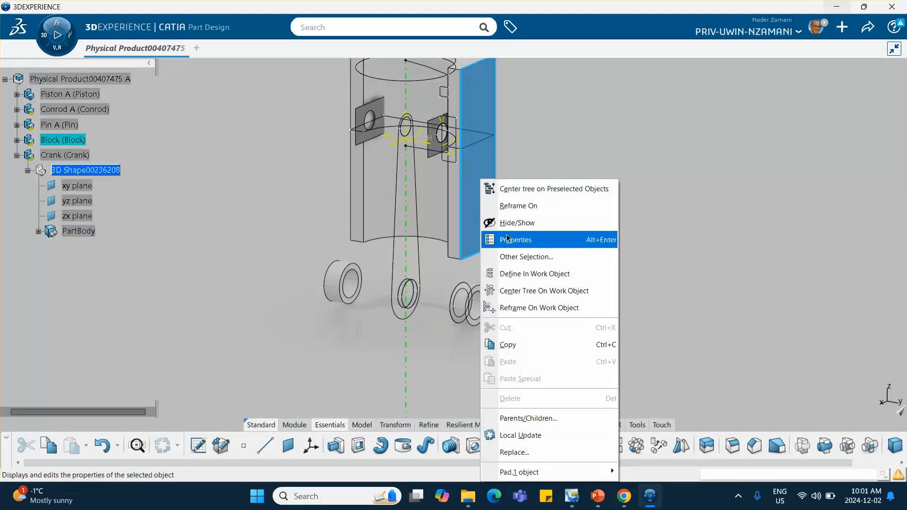
{"action": "left_click", "coordinate": [516, 222]}
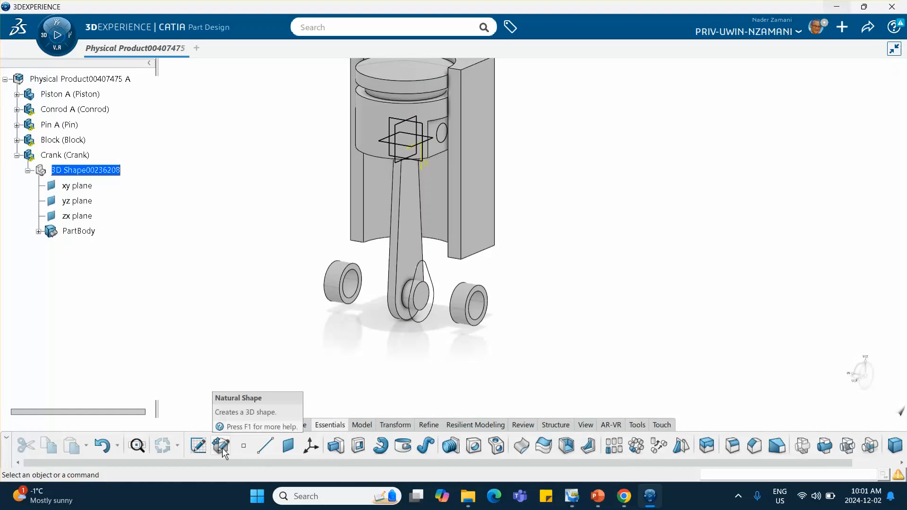
Pad the teardrop sketch with a first limit length of 0.4 in, outward from the crank pin's end face
{"action": "left_click", "coordinate": [334, 447]}
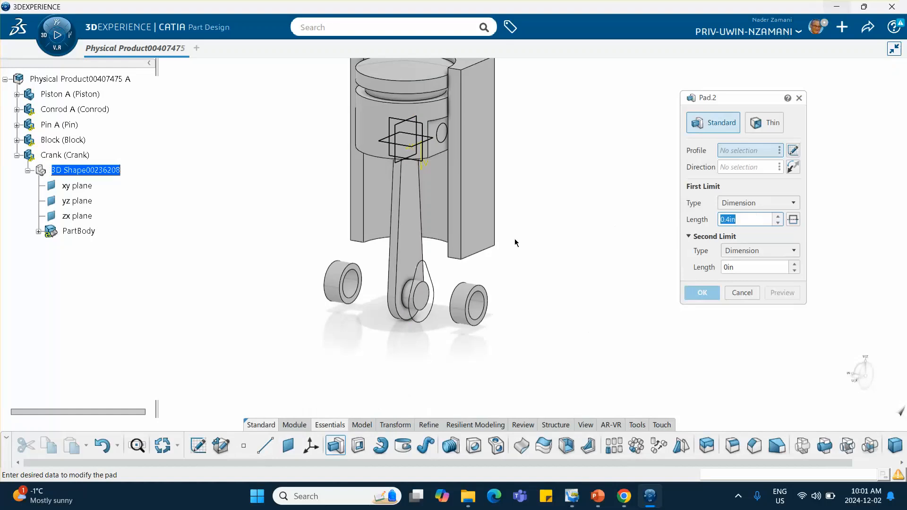
{"action": "left_click", "coordinate": [432, 278]}
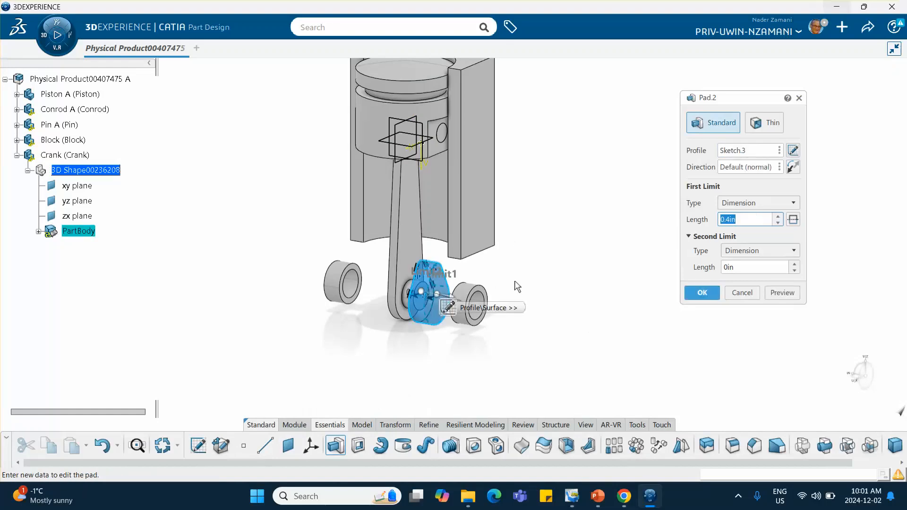
{"action": "middle_click_drag", "start_coordinate": [516, 286], "coordinate": [472, 266]}
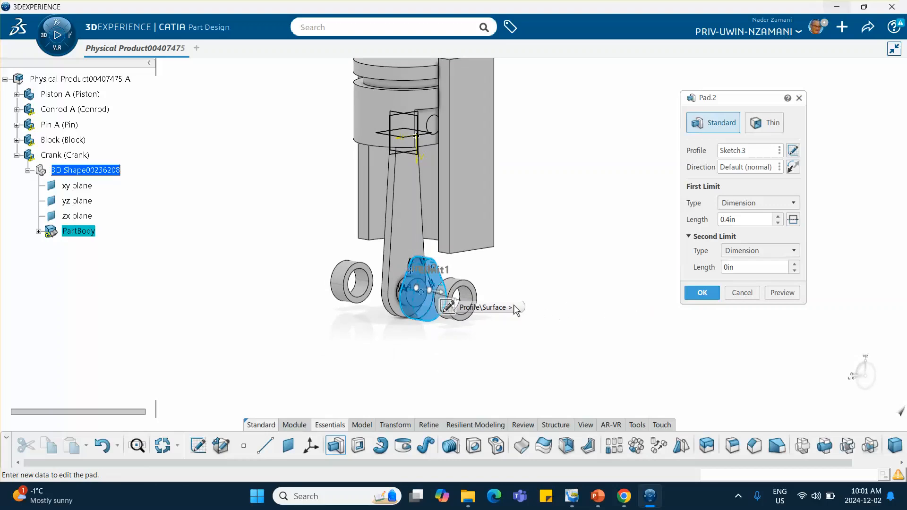
{"action": "left_click", "coordinate": [698, 296]}
{"action": "middle_click_drag", "start_coordinate": [558, 290], "coordinate": [645, 291]}
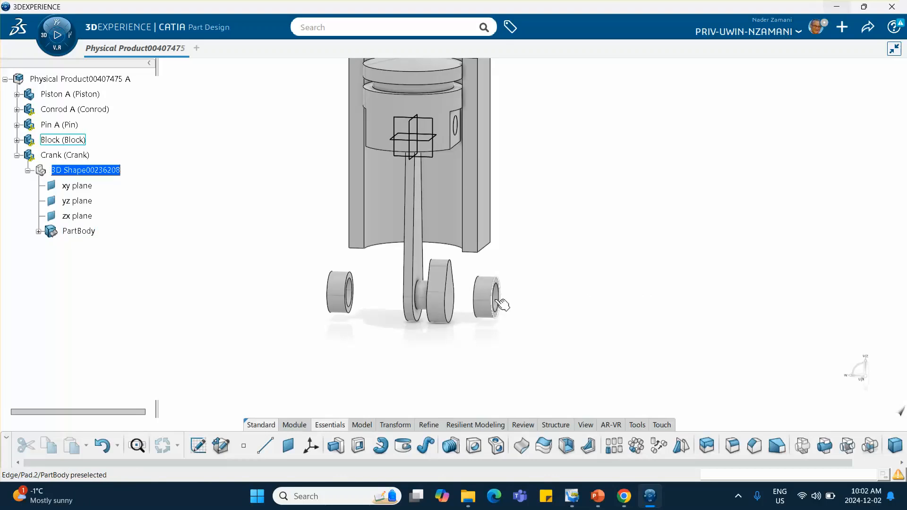
Open Sketch.2 under the Block part's Pad.2, which defines the bearing rings, for editing
{"action": "scroll", "coordinate": [502, 305], "scroll_direction": "up", "scroll_amount": 5}
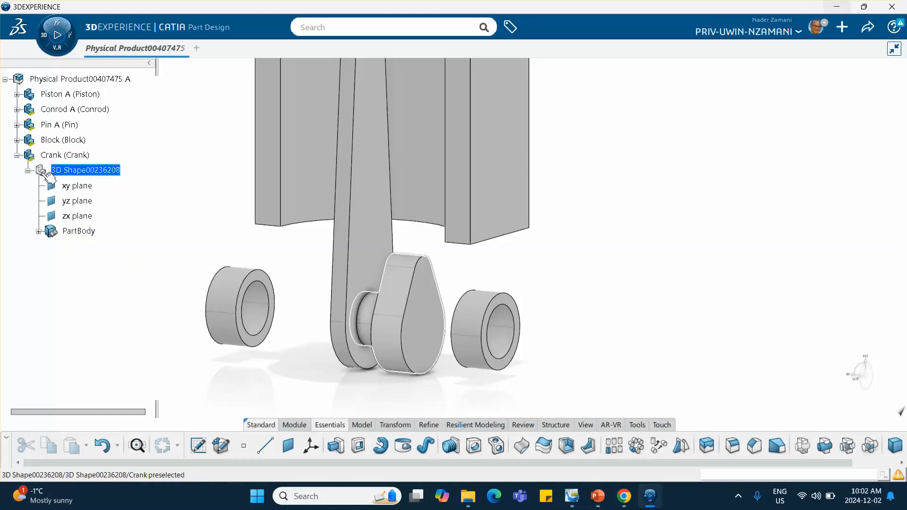
{"action": "left_click", "coordinate": [17, 140]}
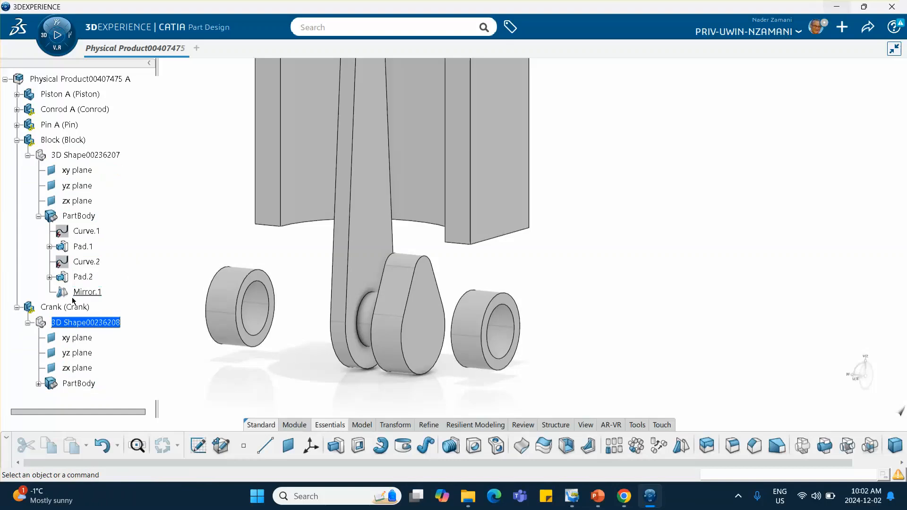
{"action": "left_click", "coordinate": [49, 277]}
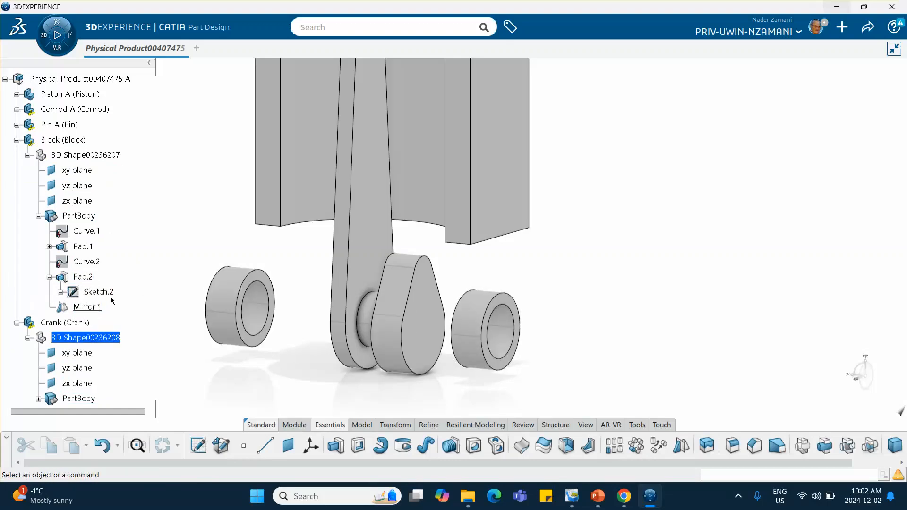
{"action": "double_click", "coordinate": [98, 292]}
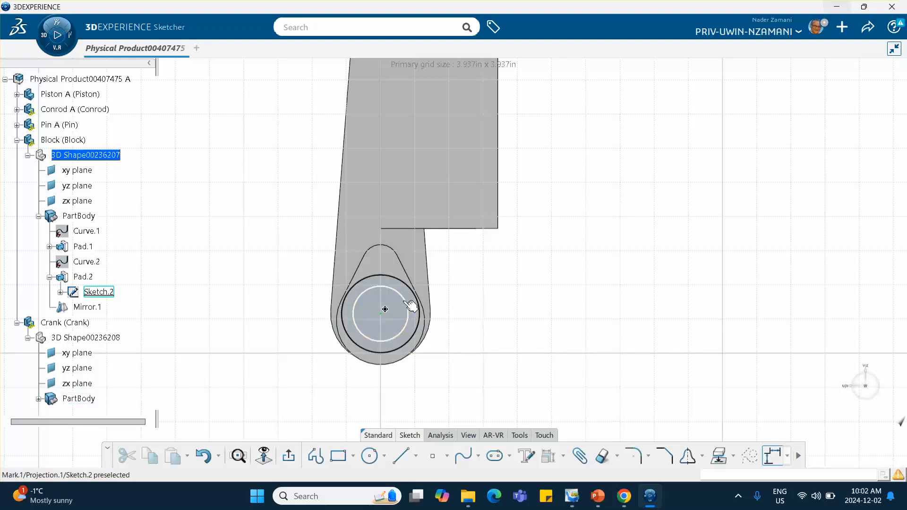
Isolate the projected inner circle of the bearing ring from its source geometry and shrink its radius
{"action": "right_click", "coordinate": [407, 303]}
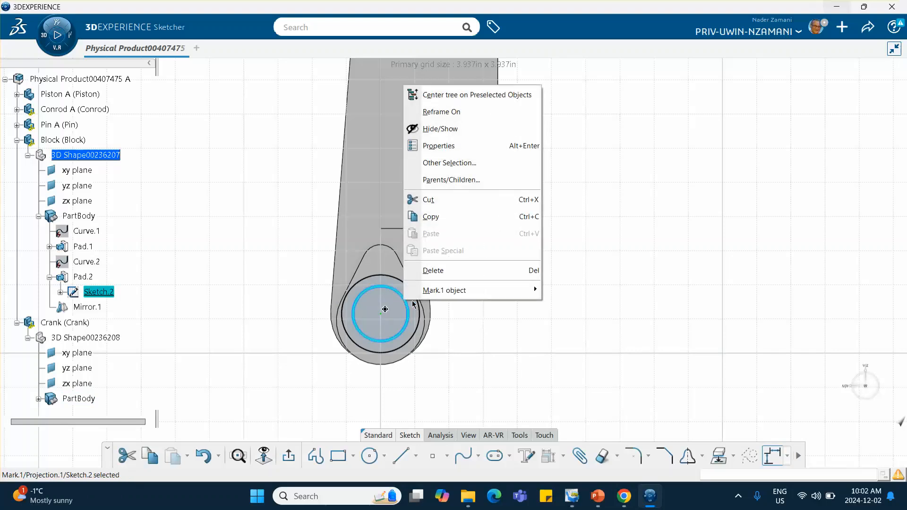
{"action": "mouse_move", "coordinate": [438, 298]}
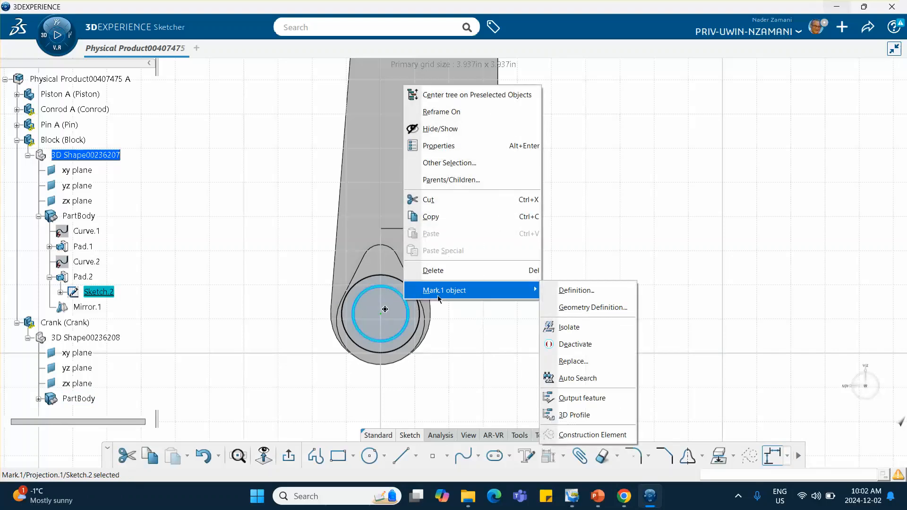
{"action": "left_click", "coordinate": [567, 331]}
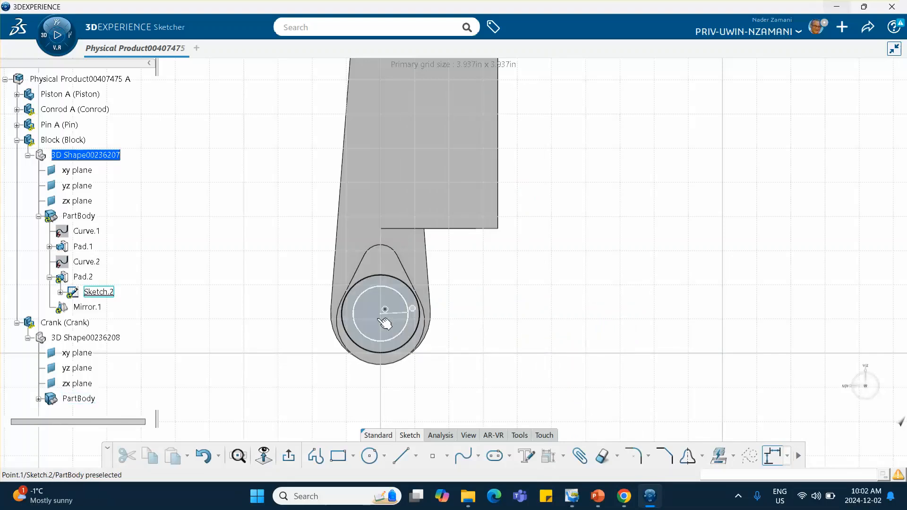
{"action": "left_click", "coordinate": [388, 343]}
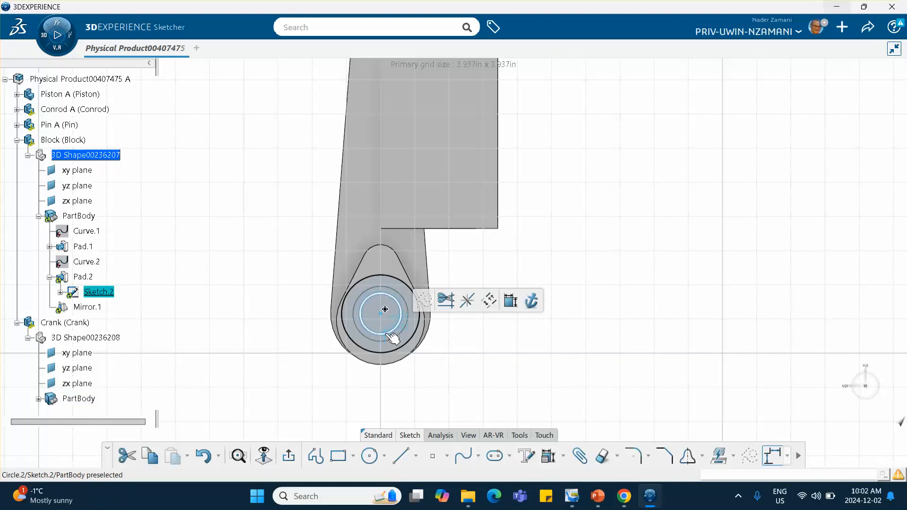
Delete the outer circle of the bearing ring from the sketch
{"action": "mouse_move", "coordinate": [300, 278]}
{"action": "middle_mouse_down"}
{"action": "mouse_move", "coordinate": [442, 320]}
{"action": "mouse_move", "coordinate": [433, 336]}
{"action": "mouse_move", "coordinate": [388, 322]}
{"action": "mouse_move", "coordinate": [443, 313]}
{"action": "mouse_move", "coordinate": [366, 341]}
{"action": "mouse_move", "coordinate": [381, 317]}
{"action": "middle_mouse_up"}
{"action": "left_click", "coordinate": [367, 341]}
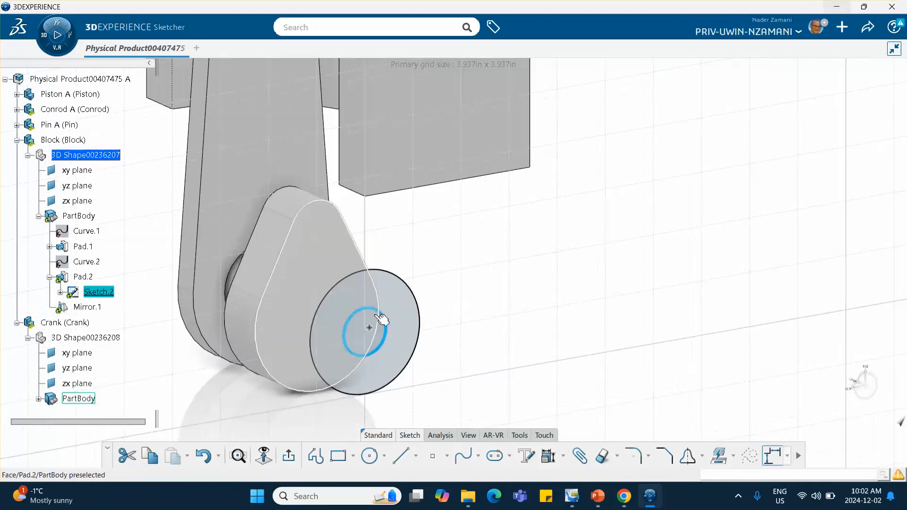
{"action": "left_click", "coordinate": [373, 336]}
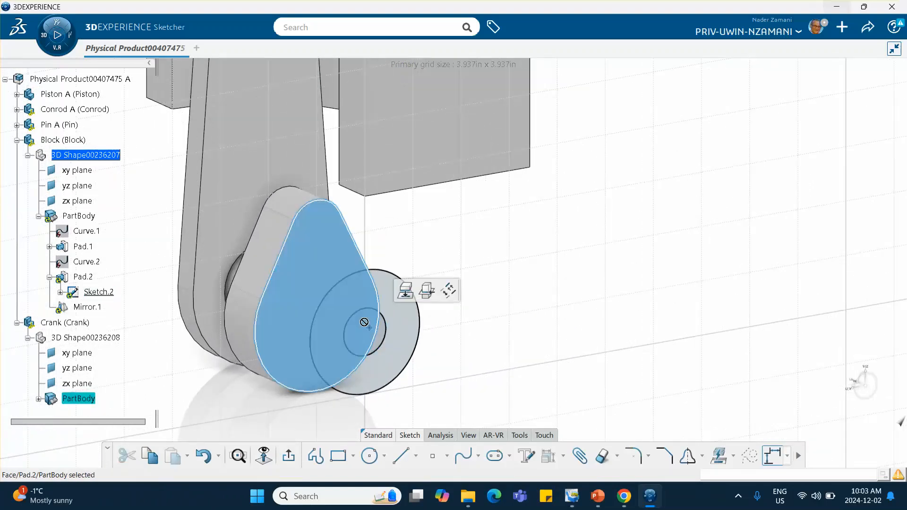
{"action": "left_click", "coordinate": [467, 345]}
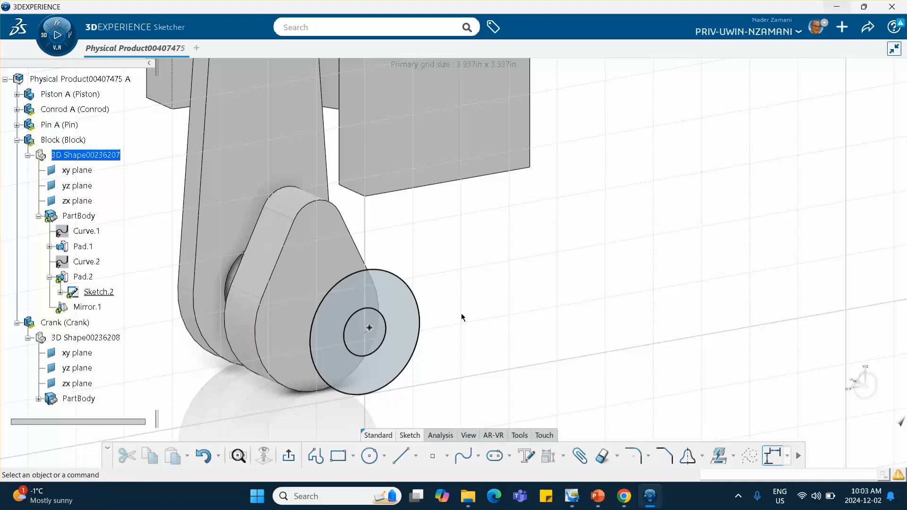
{"action": "middle_click_drag", "start_coordinate": [354, 328], "coordinate": [483, 317]}
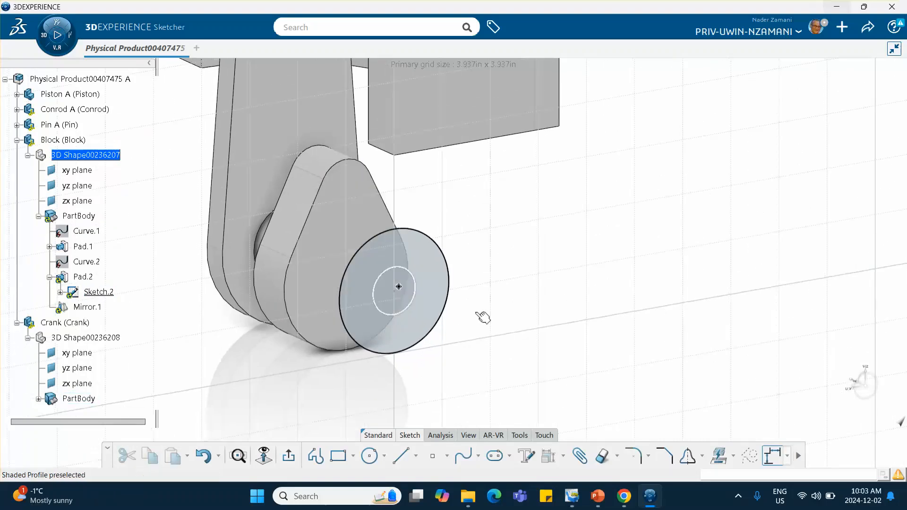
{"action": "left_click", "coordinate": [454, 278]}
{"action": "key", "text": "Delete"}
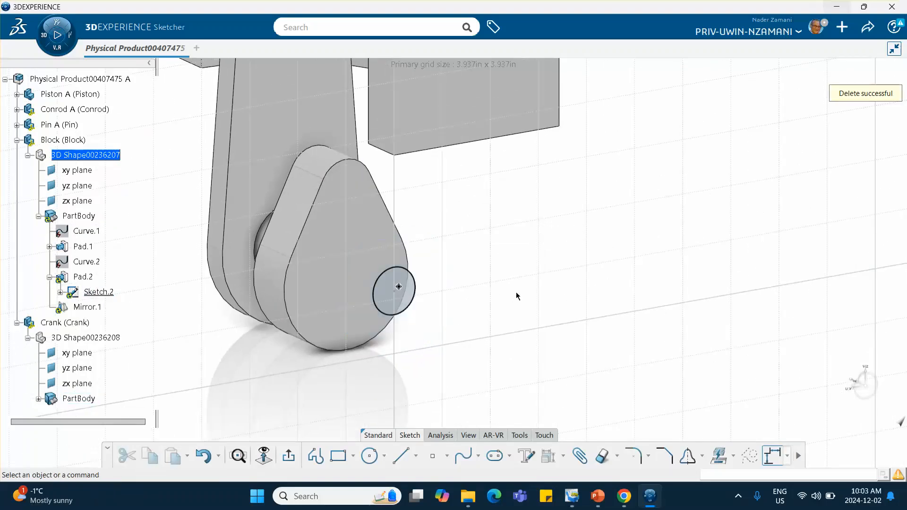
Move the remaining small circle upward along the sketch's vertical axis by its centre point, nearer the web's narrow end
{"action": "middle_click_drag", "start_coordinate": [450, 287], "coordinate": [444, 189], "text": "ctrl"}
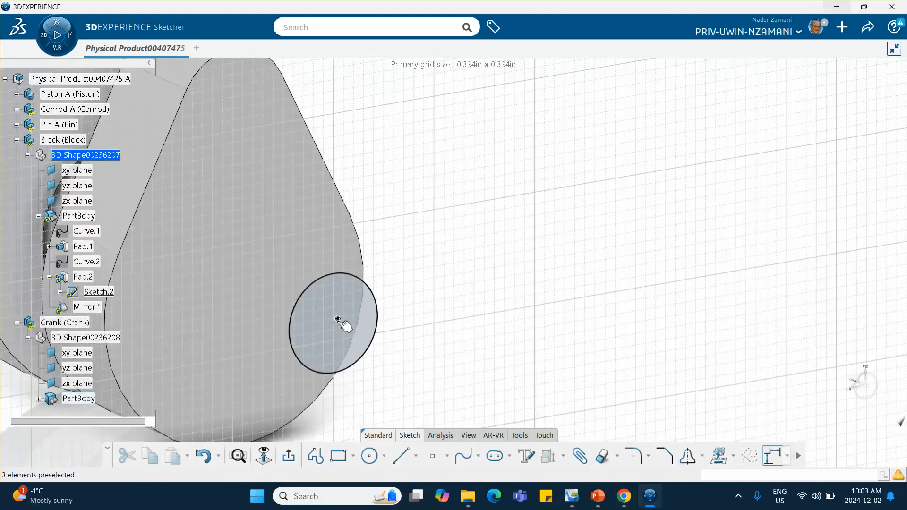
{"action": "left_click_drag", "start_coordinate": [338, 319], "coordinate": [338, 215]}
{"action": "middle_click_drag", "start_coordinate": [395, 141], "coordinate": [416, 108], "text": "ctrl"}
{"action": "mouse_move", "coordinate": [453, 286]}
{"action": "middle_mouse_down"}
{"action": "mouse_move", "coordinate": [387, 293]}
{"action": "mouse_move", "coordinate": [342, 263]}
{"action": "mouse_move", "coordinate": [499, 299]}
{"action": "middle_mouse_up"}
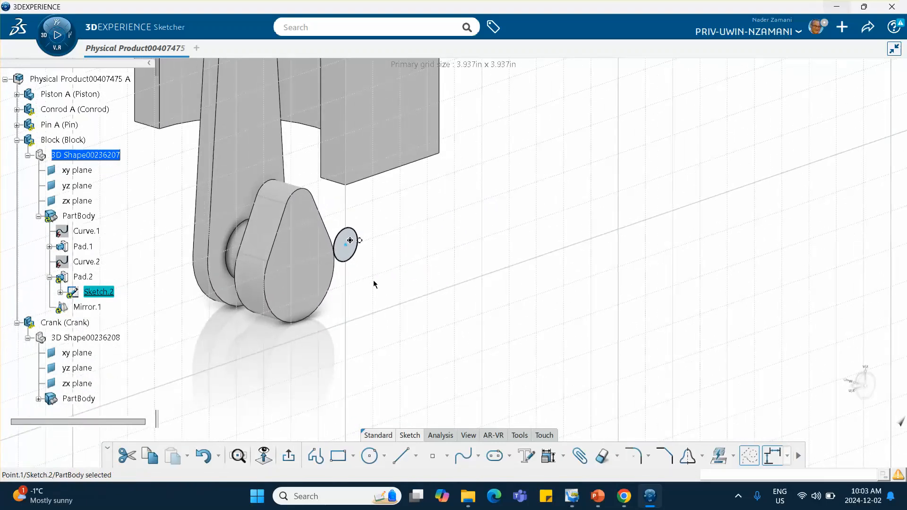
{"action": "left_click", "coordinate": [351, 240]}
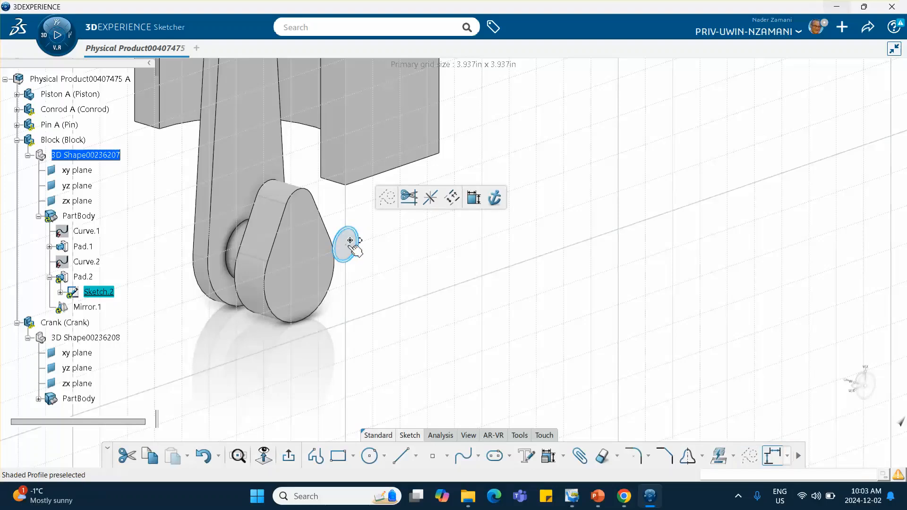
{"action": "left_click", "coordinate": [350, 242]}
{"action": "middle_click_drag", "start_coordinate": [383, 268], "coordinate": [352, 246]}
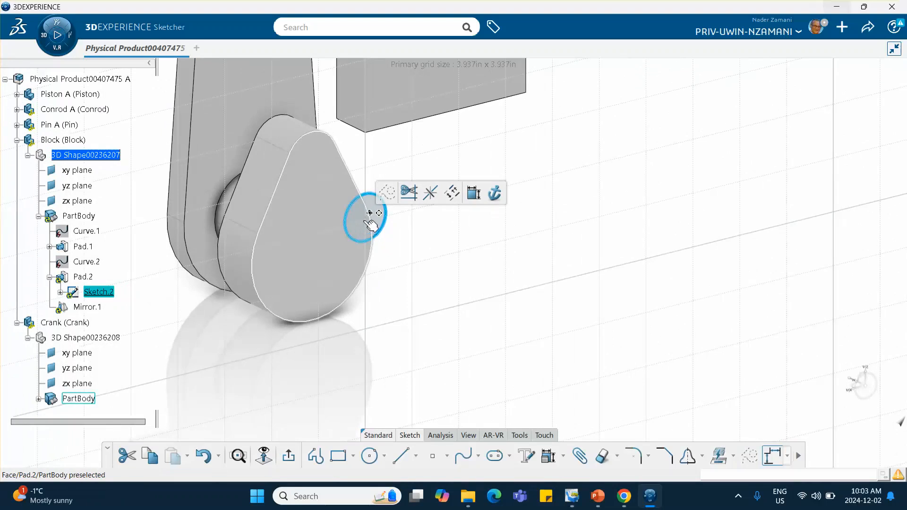
{"action": "left_click_drag", "start_coordinate": [370, 213], "coordinate": [370, 202]}
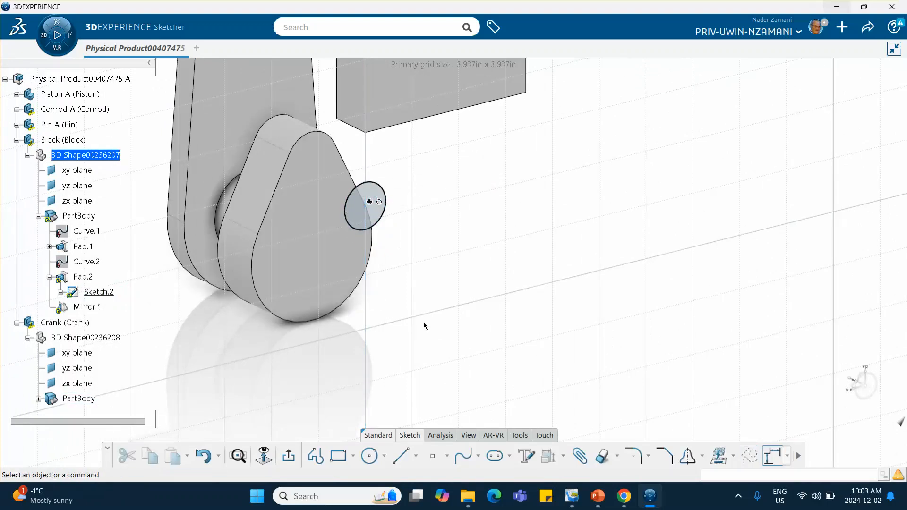
Draw an outer circle of about 0.25 in radius concentric with the small circle, and finish editing the bearing ring sketch
{"action": "left_click", "coordinate": [370, 456]}
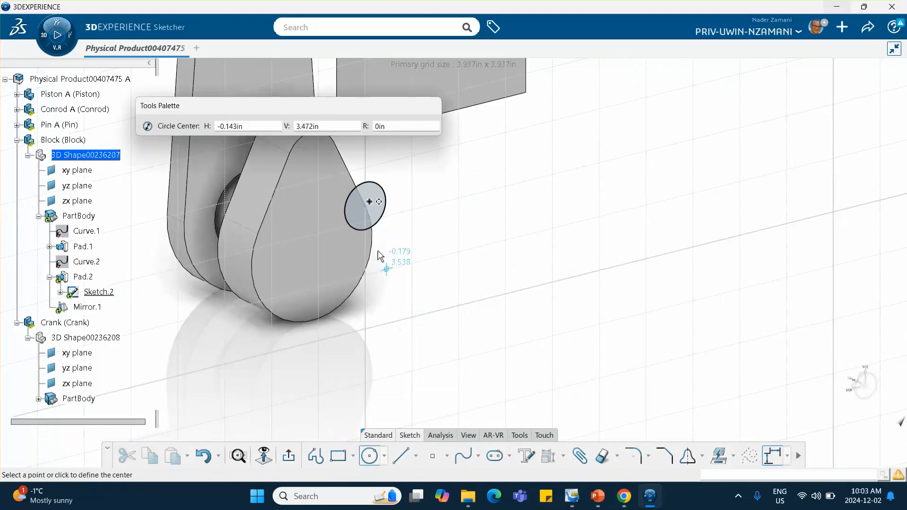
{"action": "left_click", "coordinate": [369, 202]}
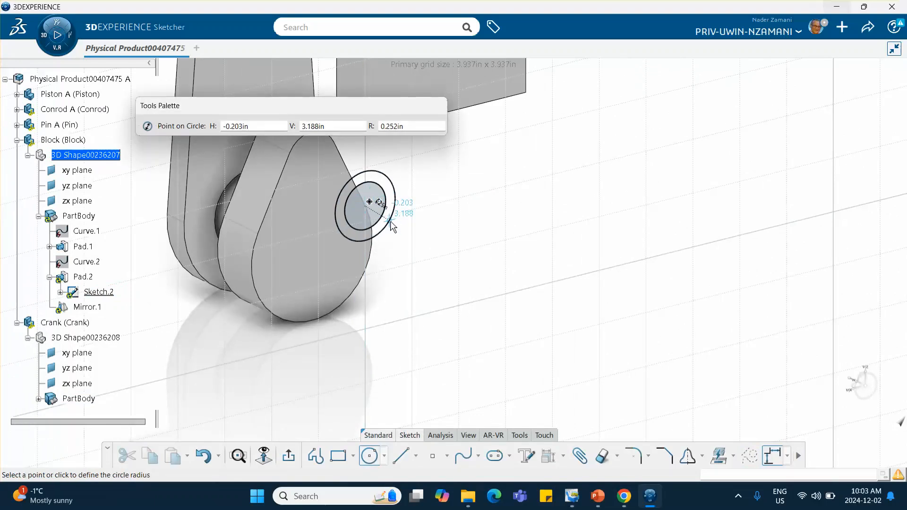
{"action": "left_click", "coordinate": [392, 223]}
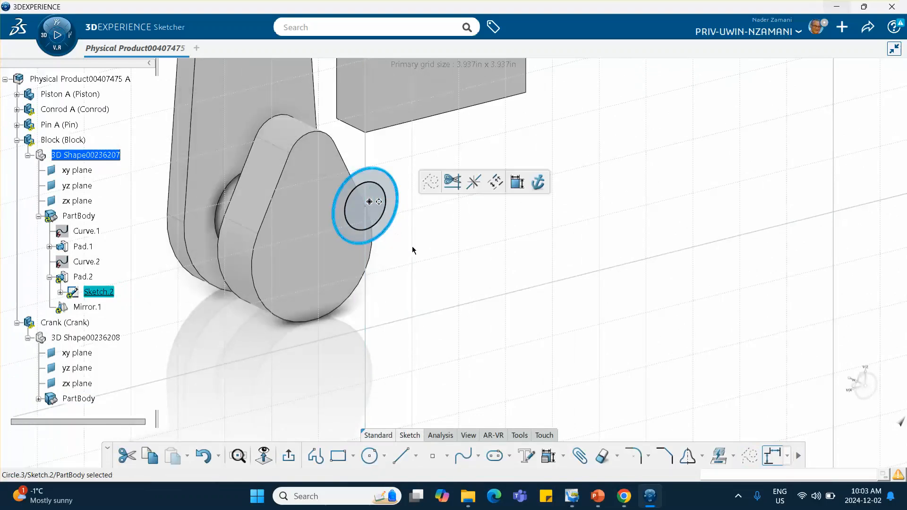
{"action": "left_click", "coordinate": [295, 457]}
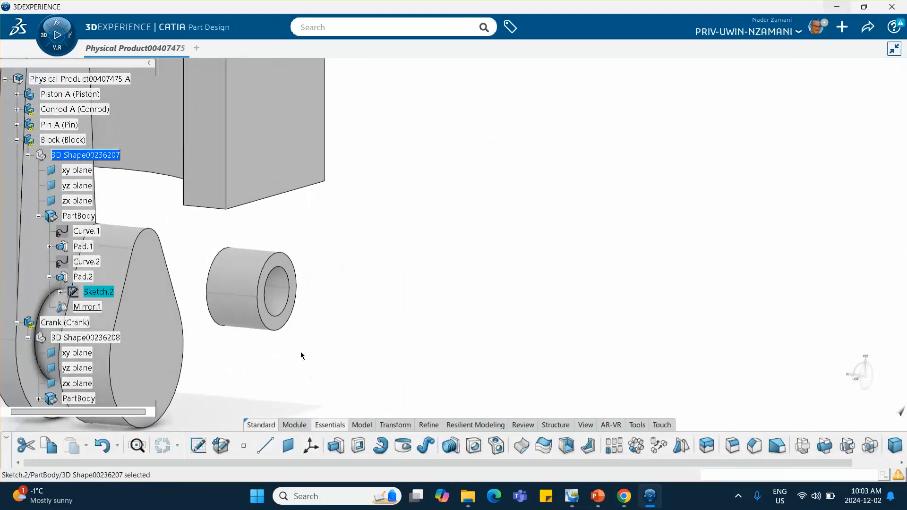
{"action": "middle_click_drag", "start_coordinate": [301, 351], "coordinate": [489, 299]}
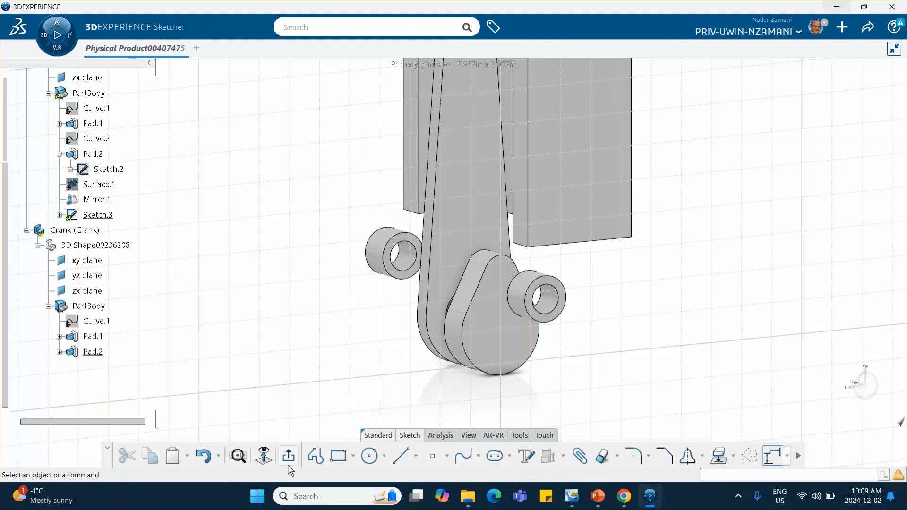
Leave the empty block sketch, activate the Crank part's 3D shape and start a sketch on the teardrop web's outer face
{"action": "left_click", "coordinate": [289, 456]}
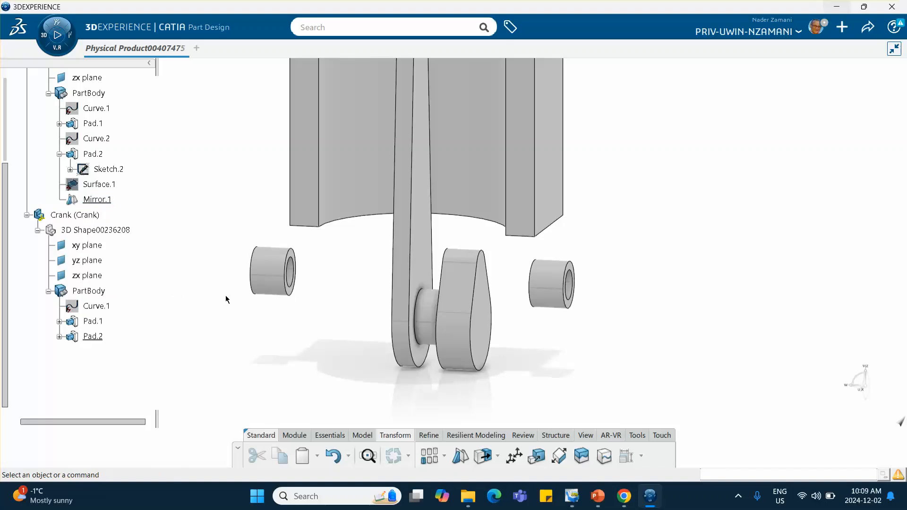
{"action": "left_click", "coordinate": [106, 231]}
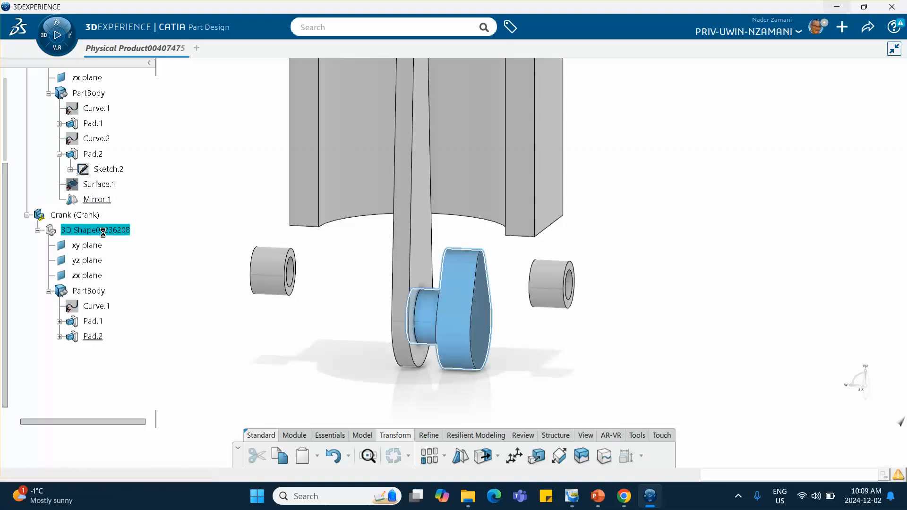
{"action": "left_click", "coordinate": [99, 230]}
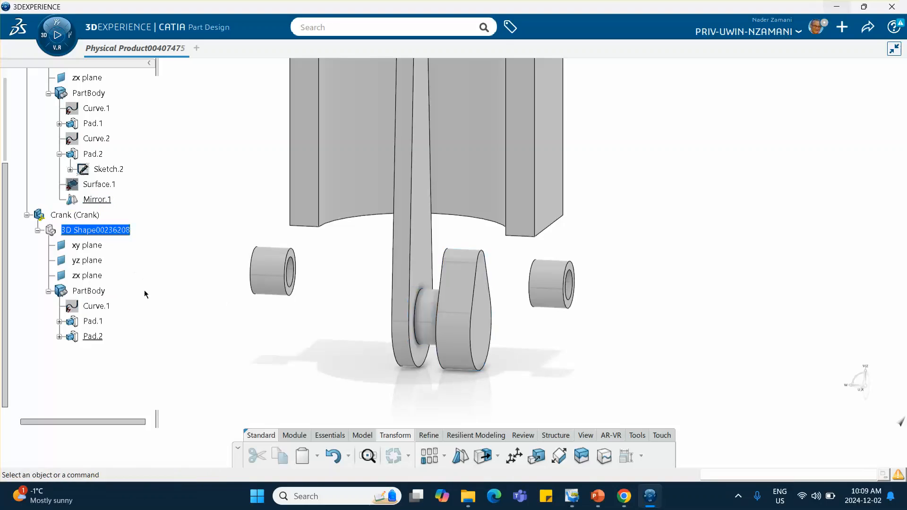
{"action": "left_click", "coordinate": [481, 307]}
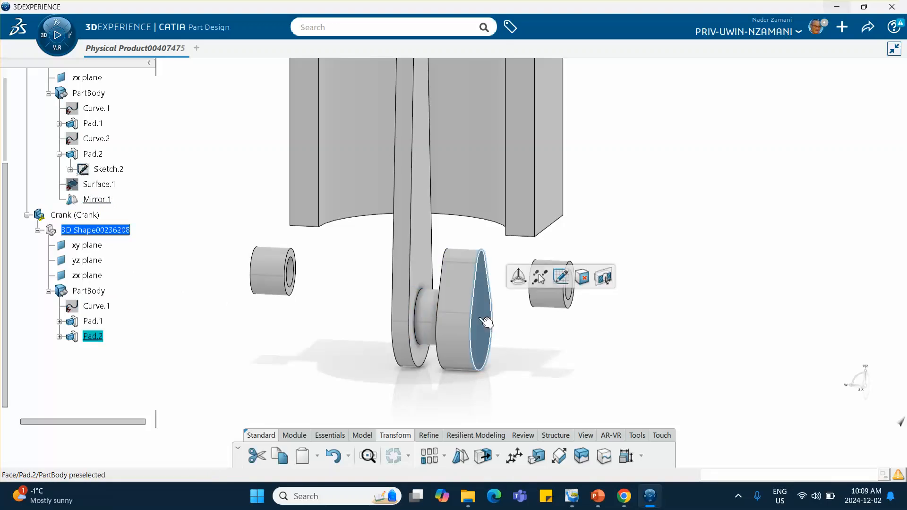
{"action": "left_click", "coordinate": [562, 276]}
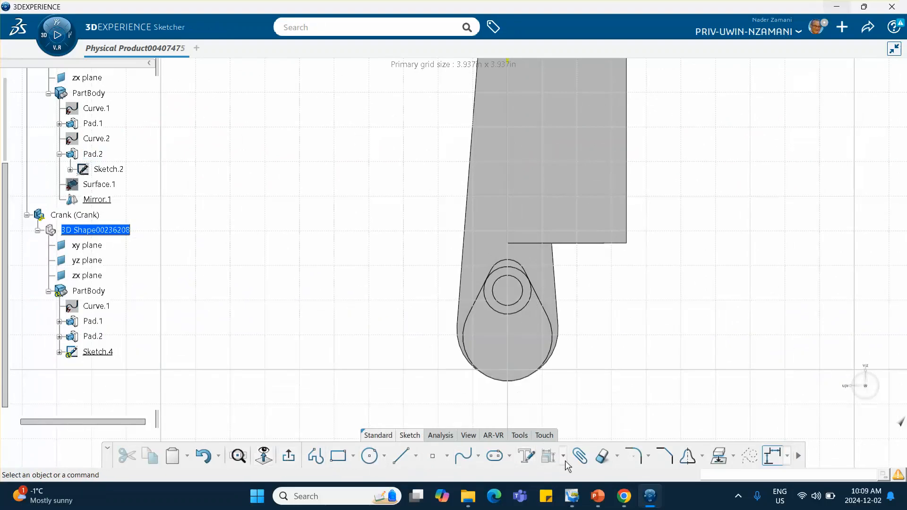
Project the bearing ring's inner circle onto the web face sketch and finish the sketch
{"action": "left_click", "coordinate": [719, 456]}
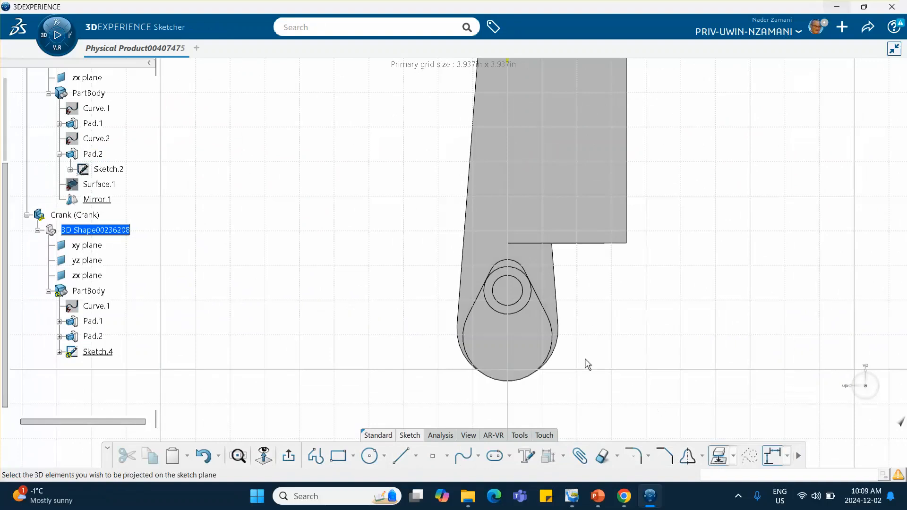
{"action": "left_click", "coordinate": [522, 301]}
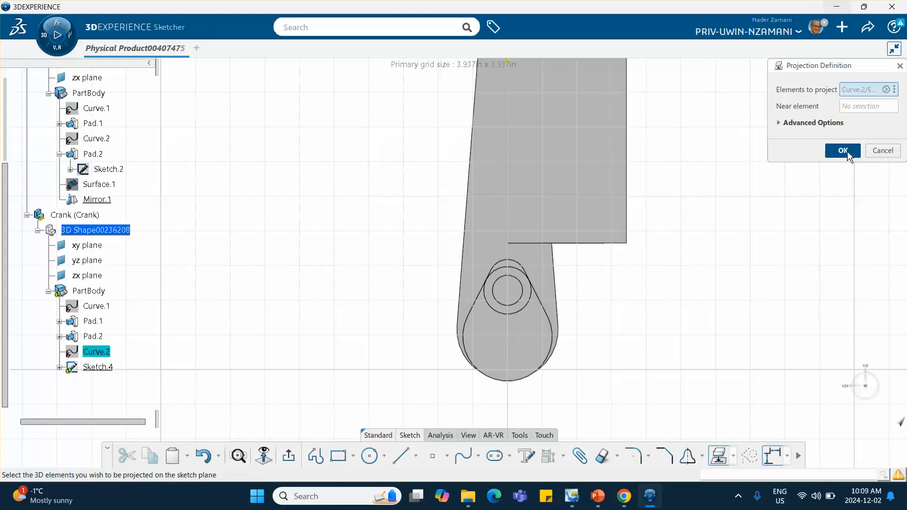
{"action": "left_click", "coordinate": [845, 151]}
{"action": "left_click", "coordinate": [290, 457]}
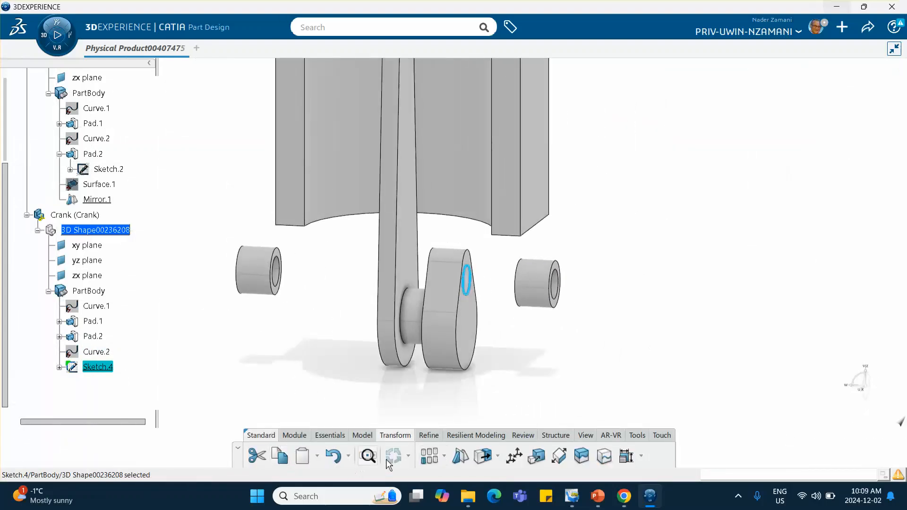
Pad the projected circle 1.4 in outward from the web to form the crankshaft journal through the bearing ring
{"action": "left_click", "coordinate": [357, 434]}
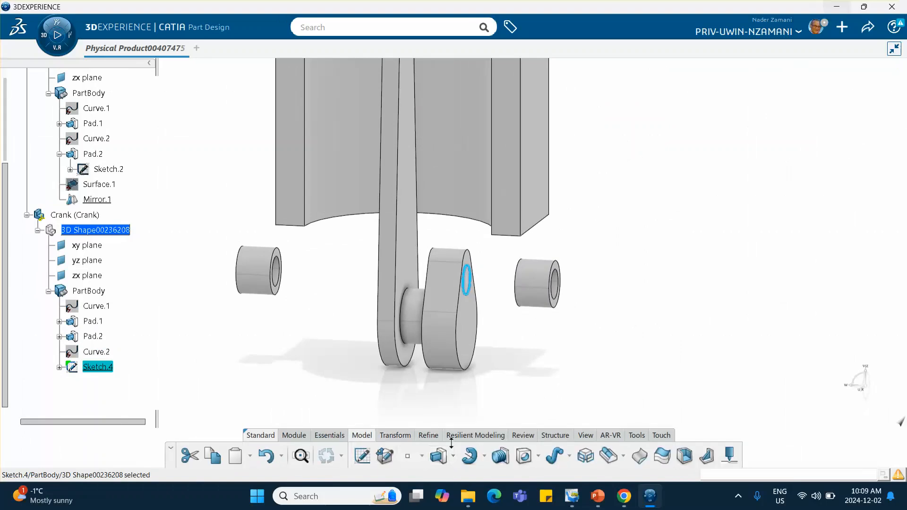
{"action": "left_click", "coordinate": [439, 458]}
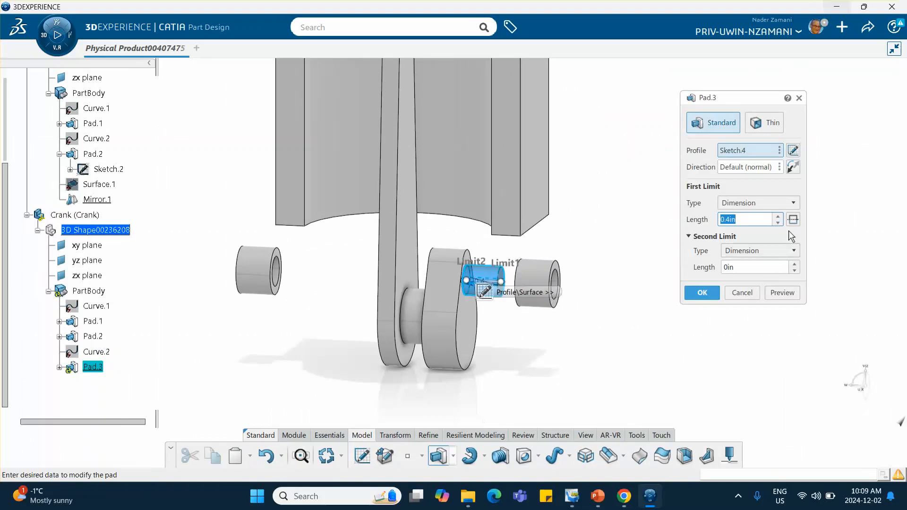
{"action": "left_click", "coordinate": [778, 216]}
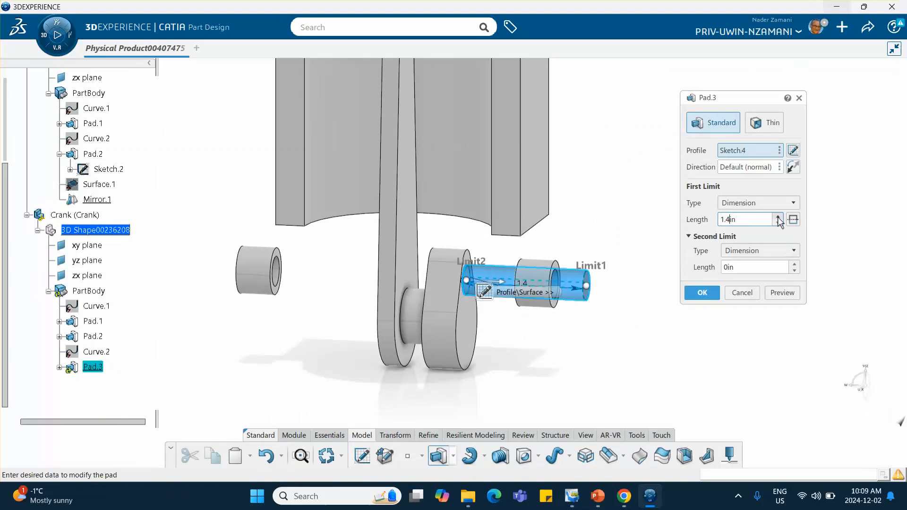
{"action": "left_click", "coordinate": [702, 293]}
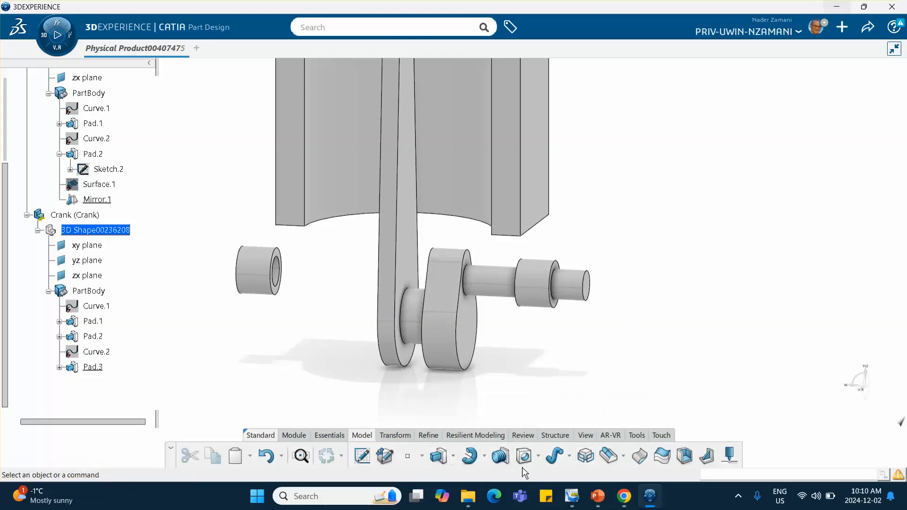
Mirror the crank's Pad.1, Pad.2 and Pad.3 about the xy plane
{"action": "left_click", "coordinate": [399, 436]}
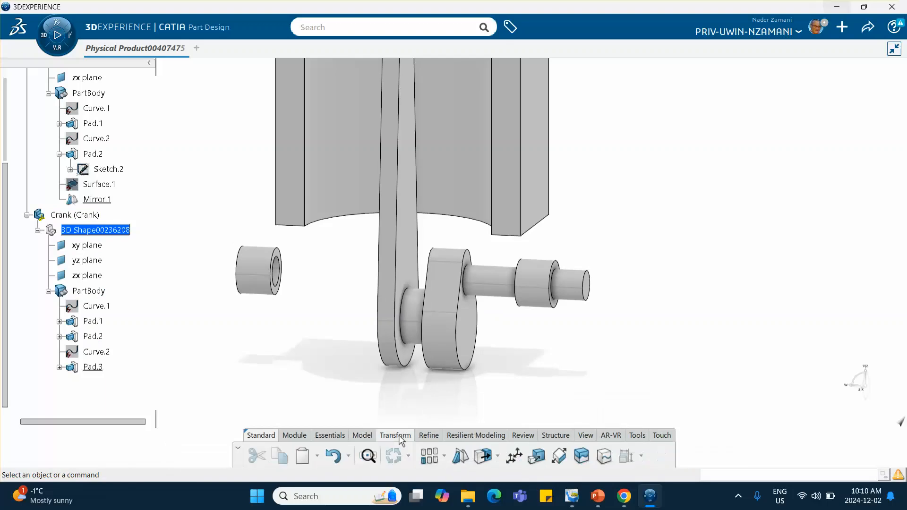
{"action": "left_click", "coordinate": [461, 456]}
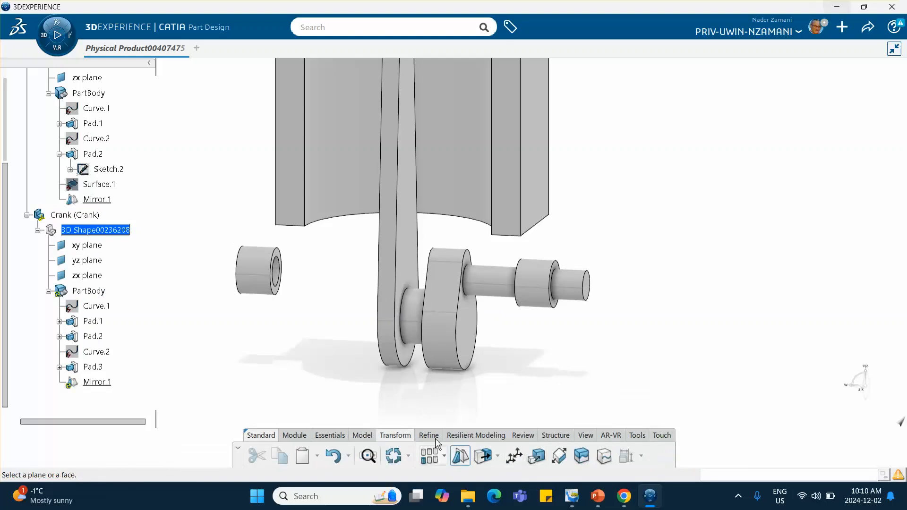
{"action": "left_click", "coordinate": [413, 318]}
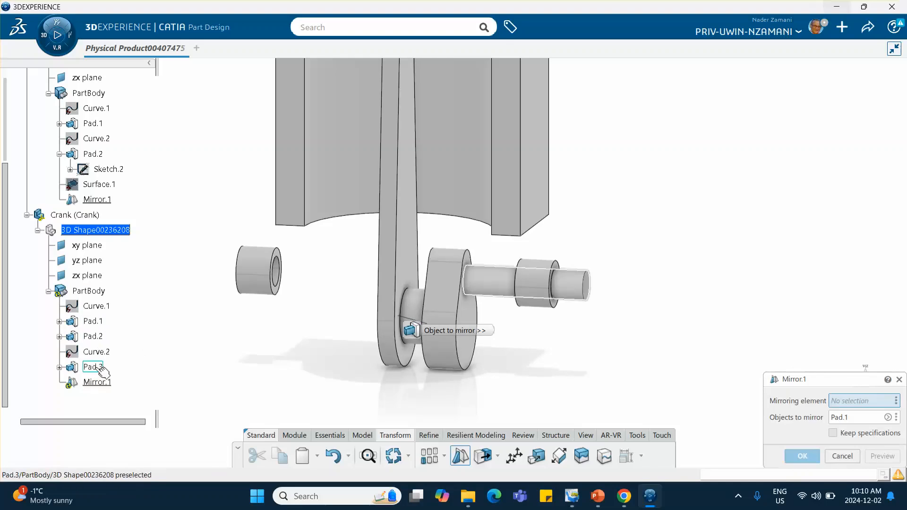
{"action": "left_click", "coordinate": [102, 339]}
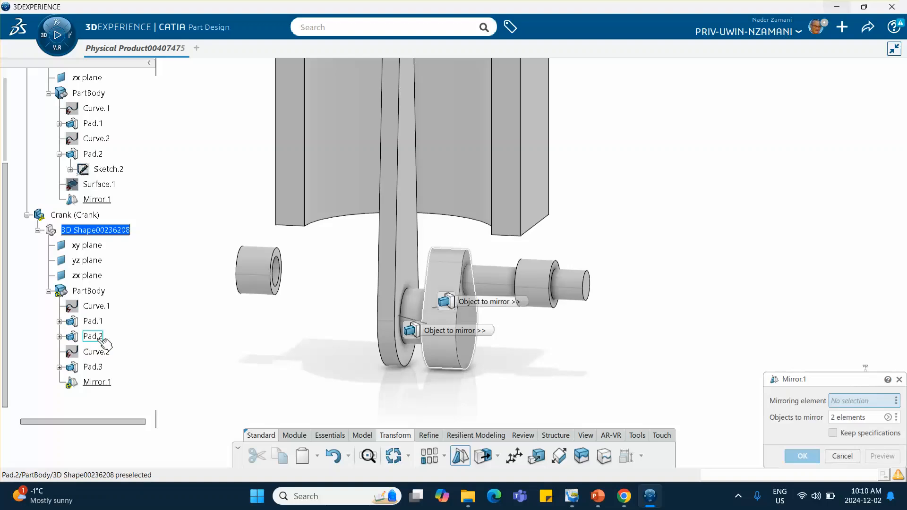
{"action": "left_click", "coordinate": [94, 367]}
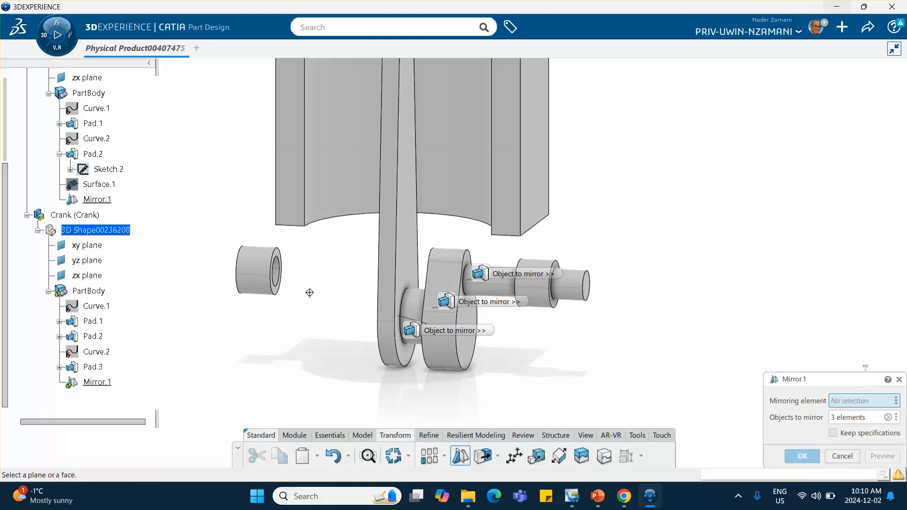
{"action": "middle_click_drag", "start_coordinate": [310, 293], "coordinate": [293, 348]}
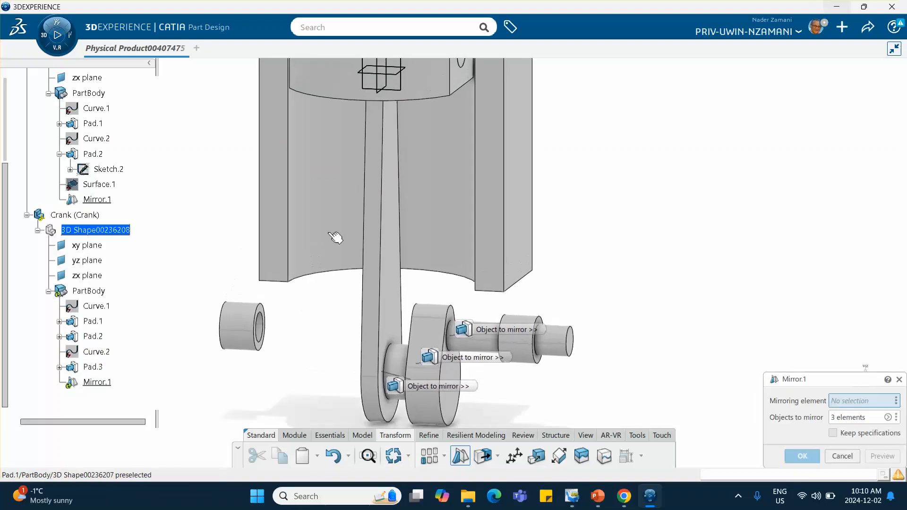
{"action": "left_click", "coordinate": [385, 86]}
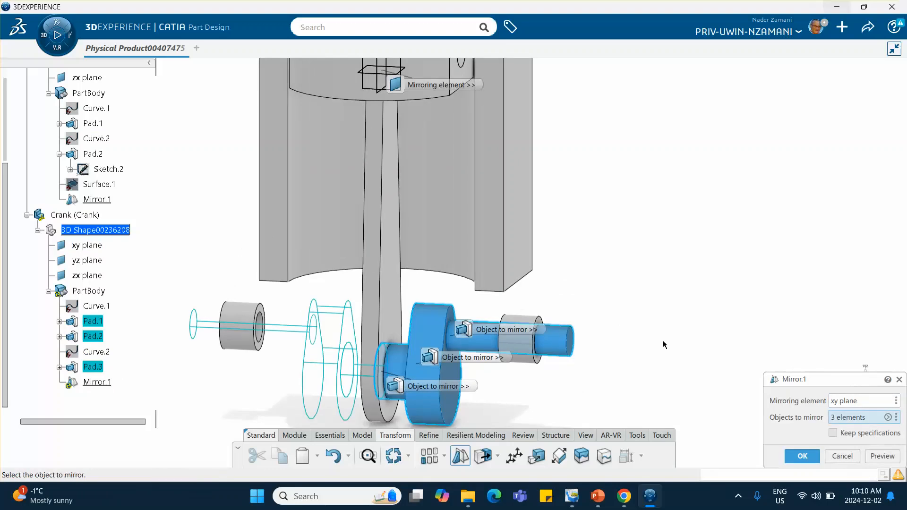
{"action": "left_click", "coordinate": [803, 457]}
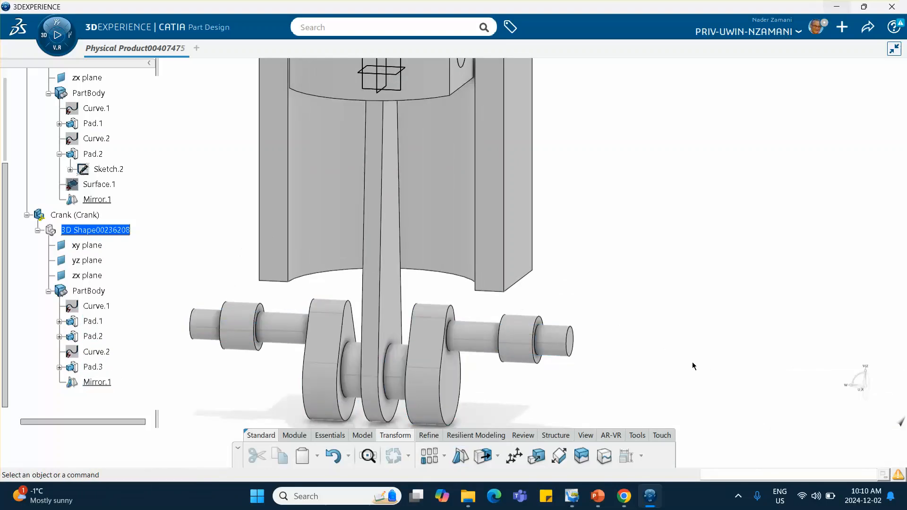
Save the assembly with the completed crank
{"action": "middle_click_drag", "start_coordinate": [634, 303], "coordinate": [633, 354]}
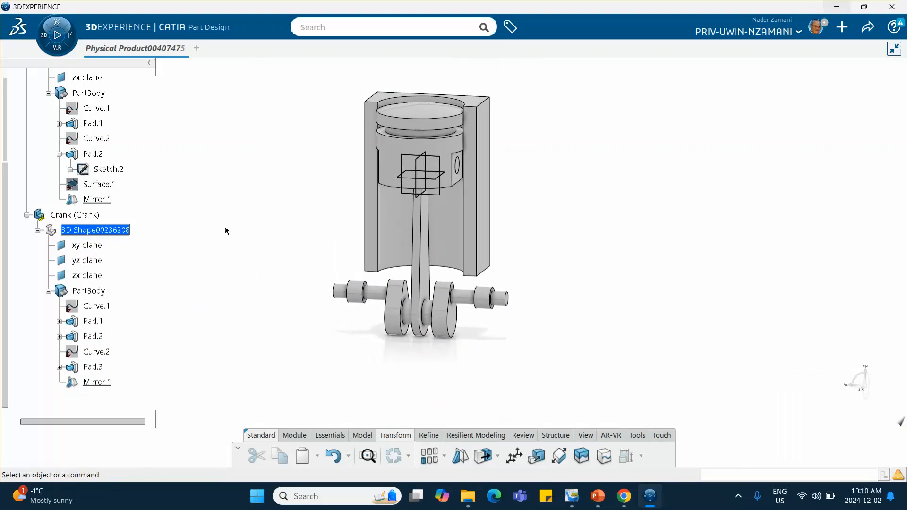
{"action": "left_click", "coordinate": [864, 28]}
{"action": "left_click", "coordinate": [805, 50]}
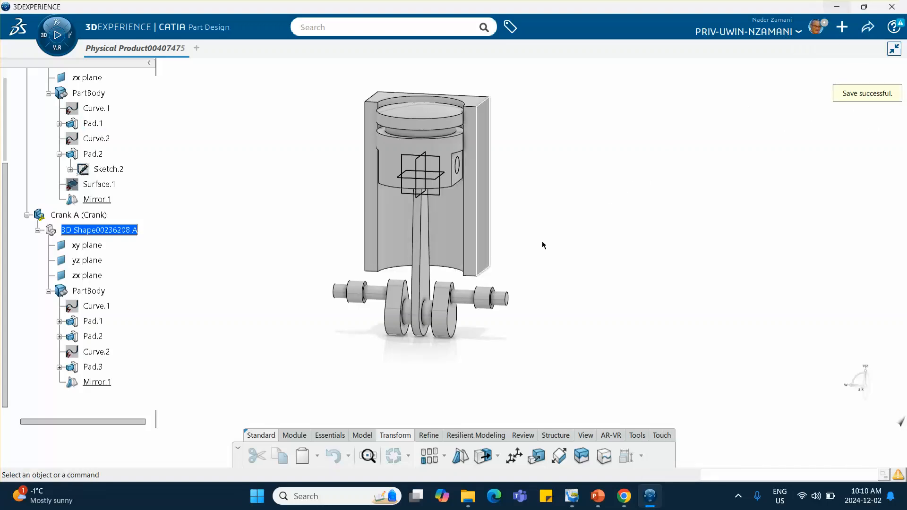
{"action": "middle_click_drag", "start_coordinate": [531, 229], "coordinate": [422, 240]}
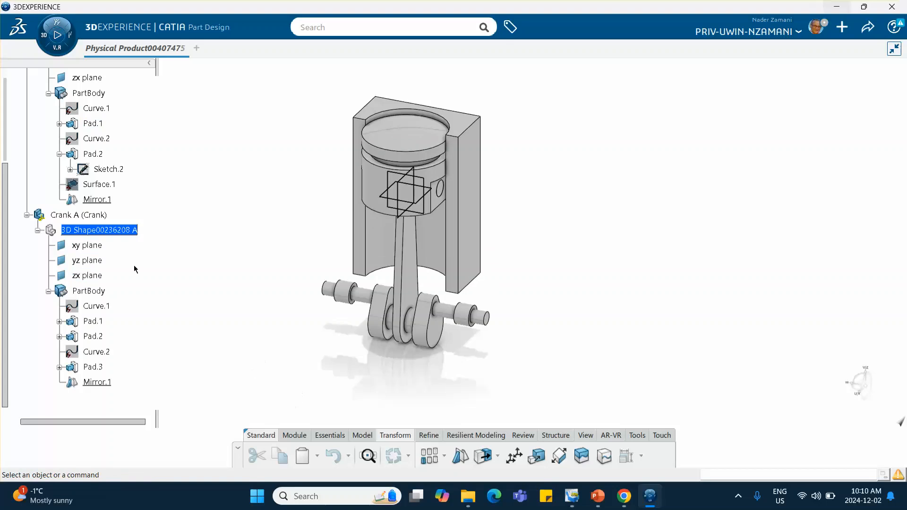
Activate the root physical product for assembly work and collapse the Block and Crank branches of the tree
{"action": "scroll", "coordinate": [91, 211], "scroll_direction": "up", "scroll_amount": 5}
{"action": "double_click", "coordinate": [85, 161]}
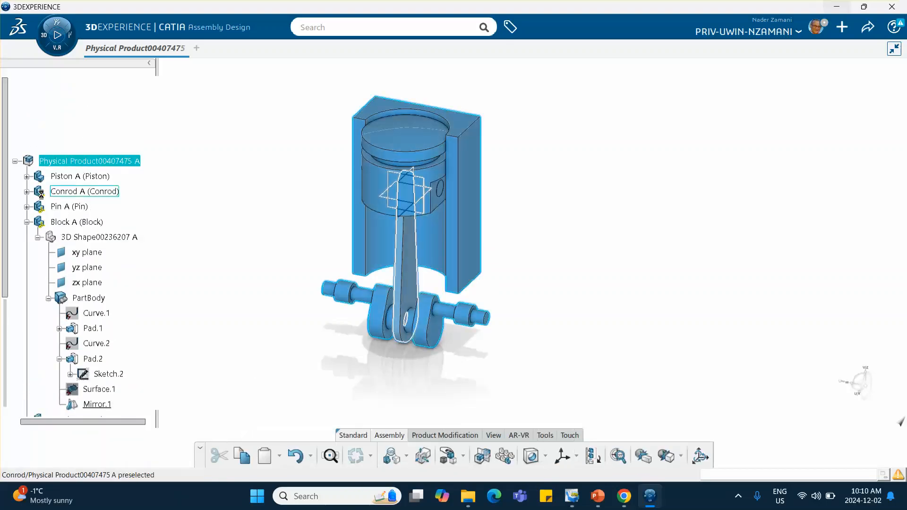
{"action": "left_click", "coordinate": [28, 222]}
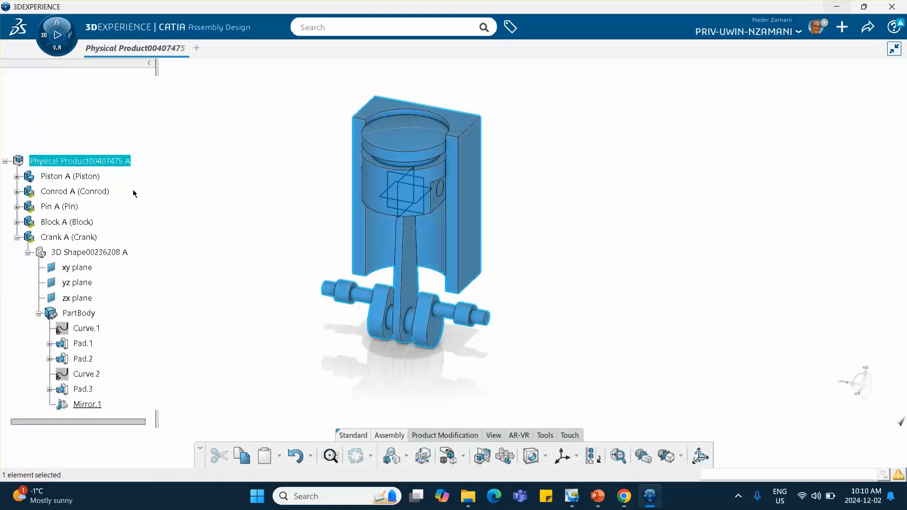
{"action": "left_click", "coordinate": [17, 238]}
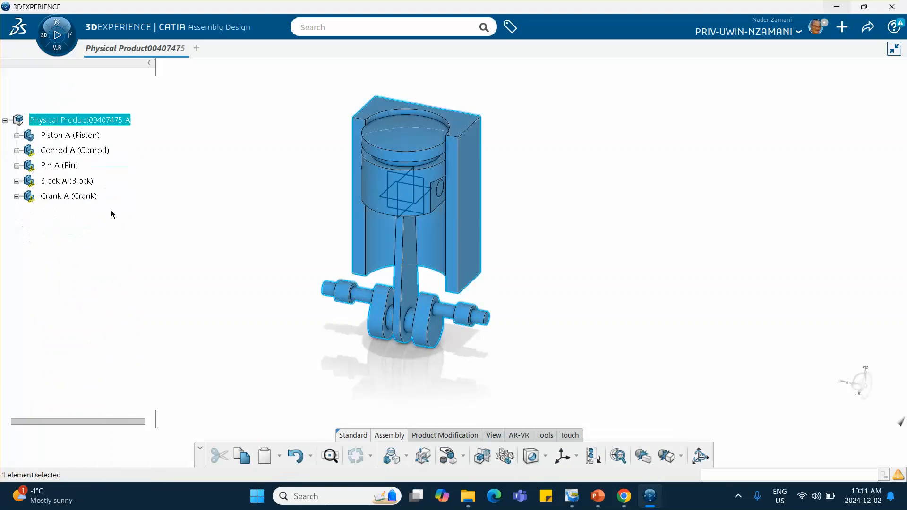
{"action": "left_click", "coordinate": [136, 255]}
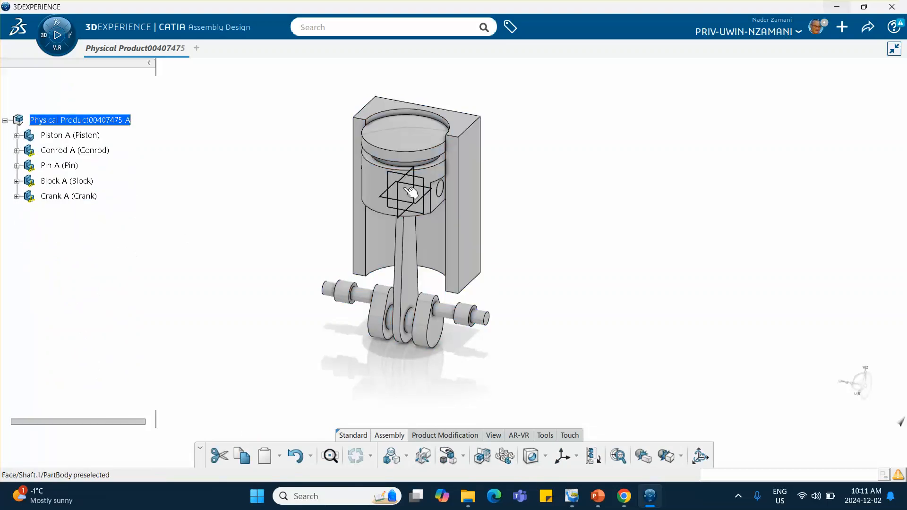
Fix the Block part in place in the assembly with a Fix connection
{"action": "left_click", "coordinate": [407, 457]}
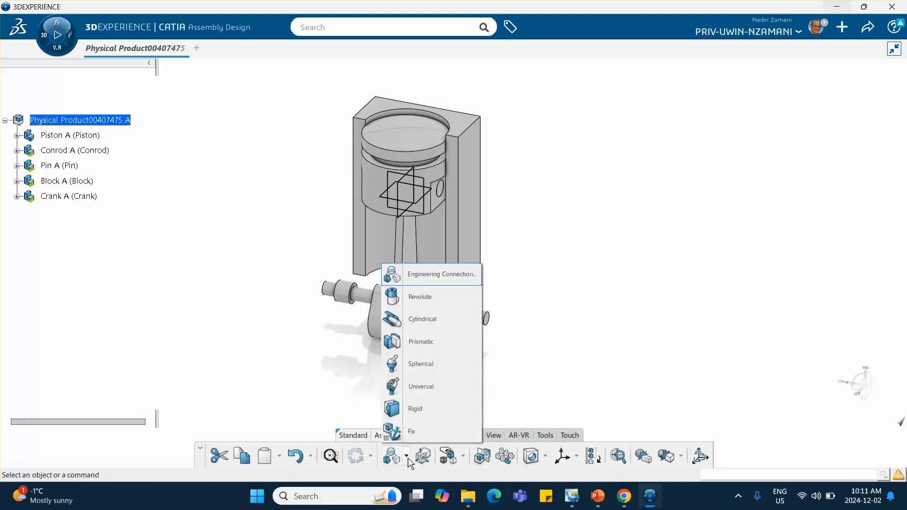
{"action": "left_click", "coordinate": [409, 432]}
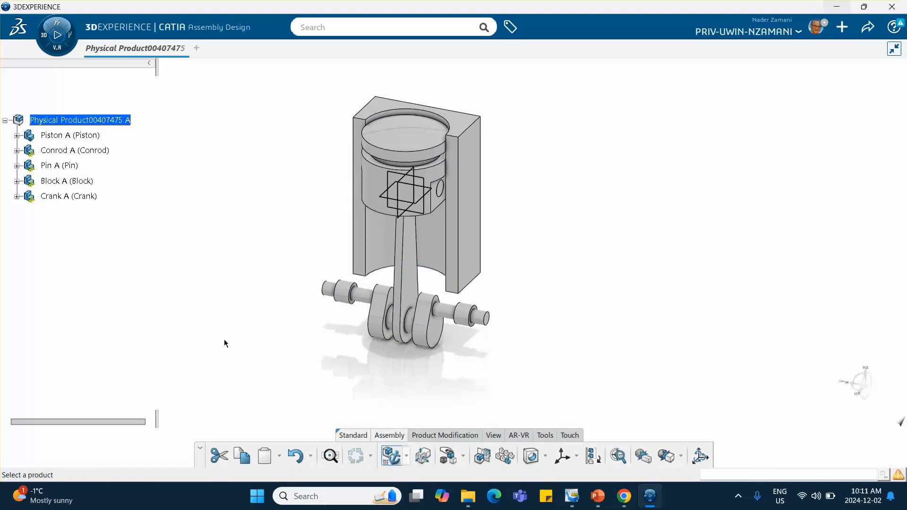
{"action": "left_click", "coordinate": [60, 182]}
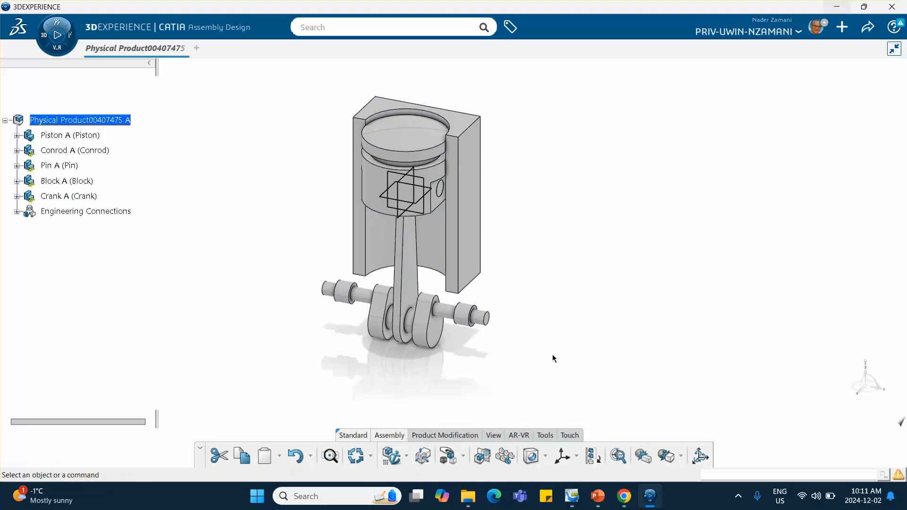
Spread the Conrod, Crank, Pin and Piston apart from the Block along the crankshaft direction with Manipulate
{"action": "left_click", "coordinate": [463, 457]}
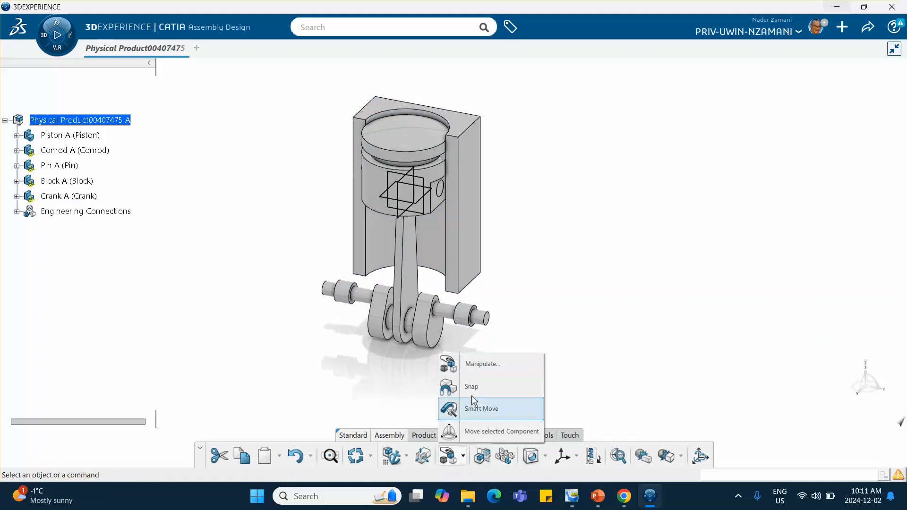
{"action": "left_click", "coordinate": [479, 367]}
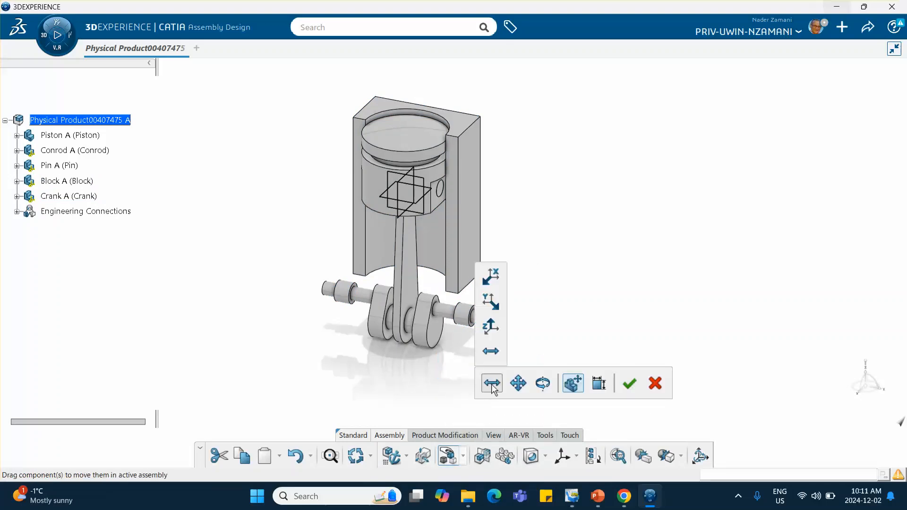
{"action": "left_click", "coordinate": [491, 384]}
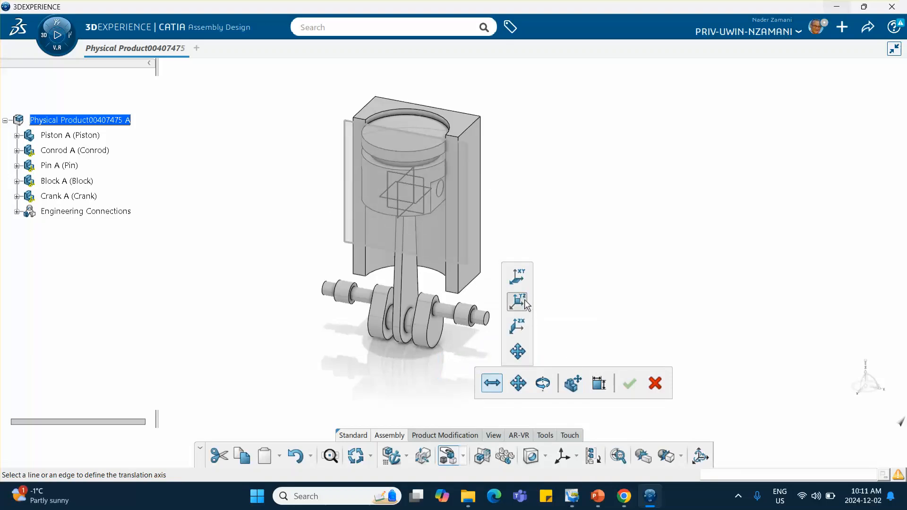
{"action": "left_click", "coordinate": [517, 326]}
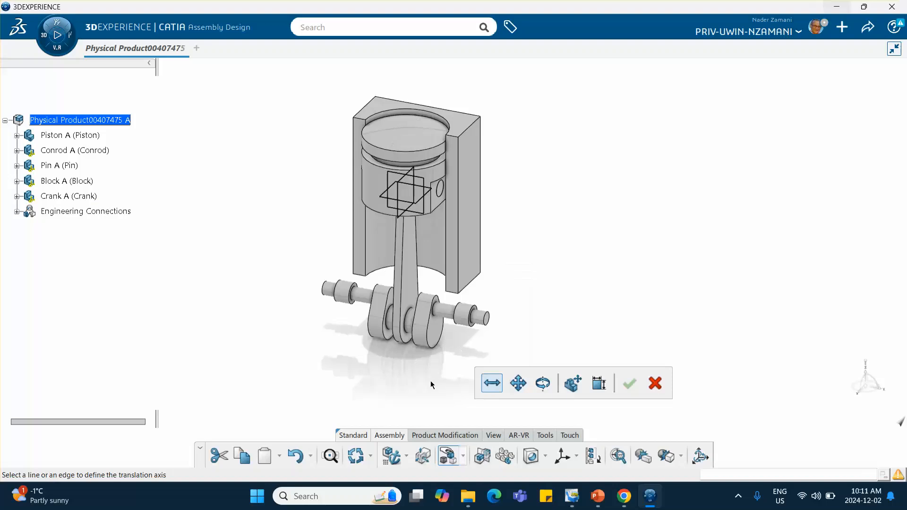
{"action": "left_click", "coordinate": [493, 385]}
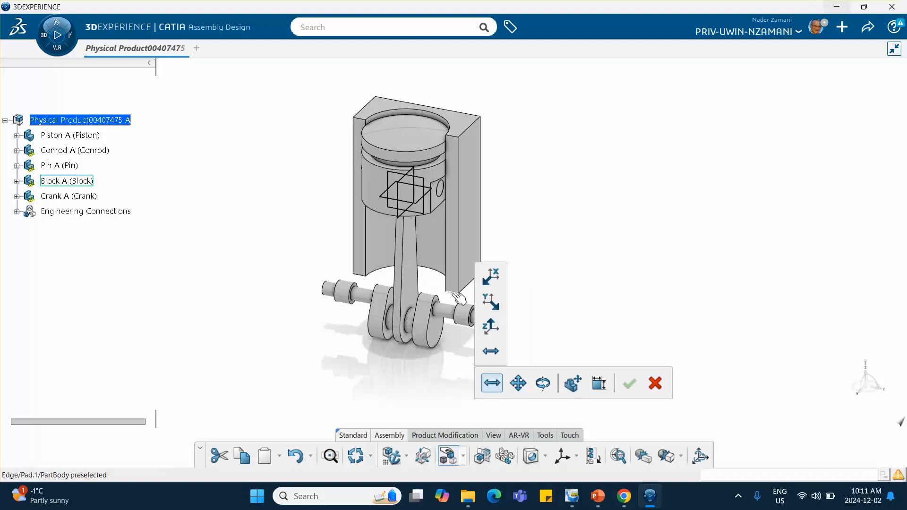
{"action": "left_click", "coordinate": [410, 248]}
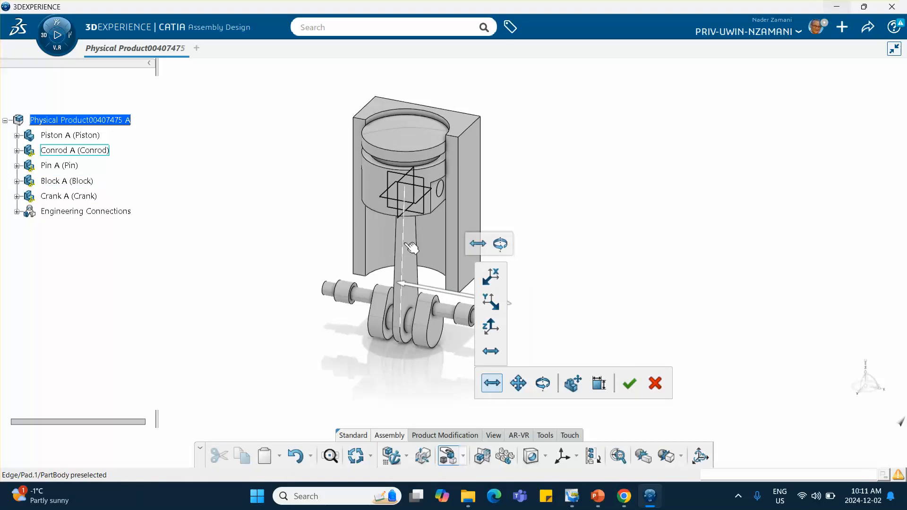
{"action": "left_click_drag", "start_coordinate": [411, 248], "coordinate": [595, 297]}
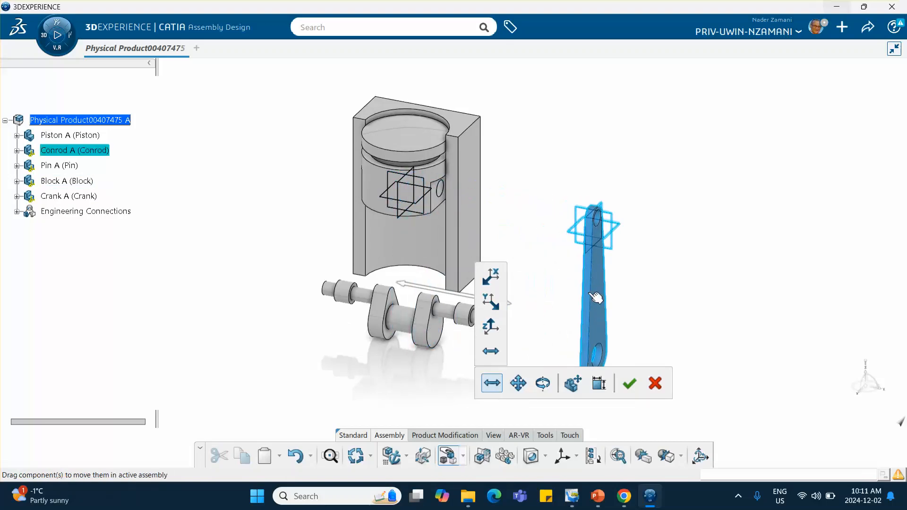
{"action": "left_click_drag", "start_coordinate": [405, 307], "coordinate": [201, 264]}
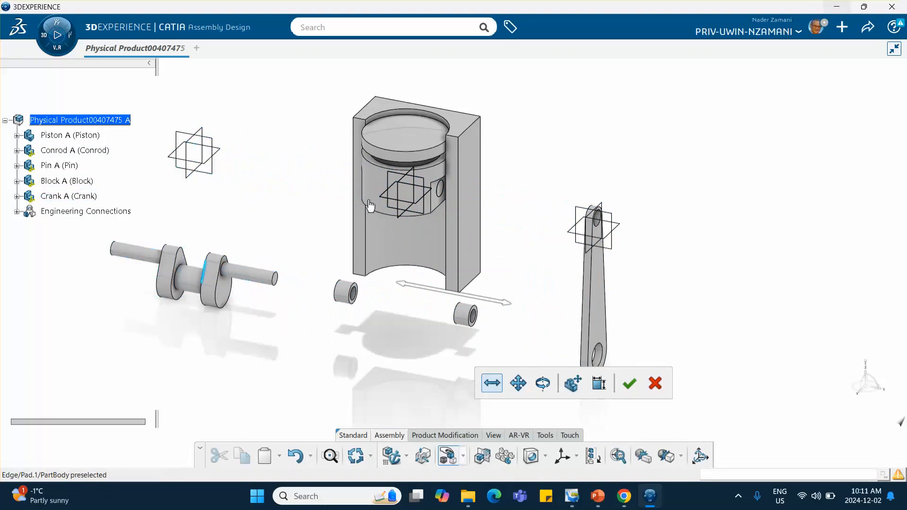
{"action": "left_click_drag", "start_coordinate": [444, 194], "coordinate": [816, 302]}
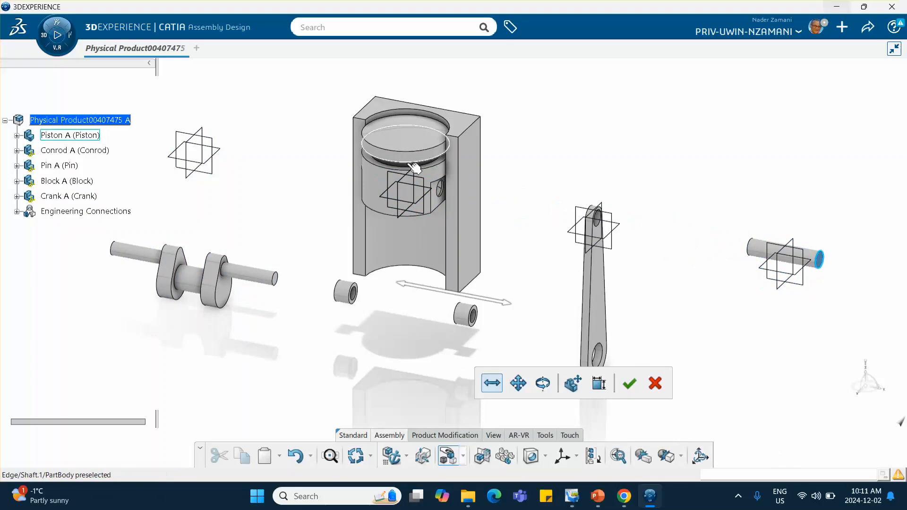
{"action": "left_click_drag", "start_coordinate": [414, 167], "coordinate": [713, 226]}
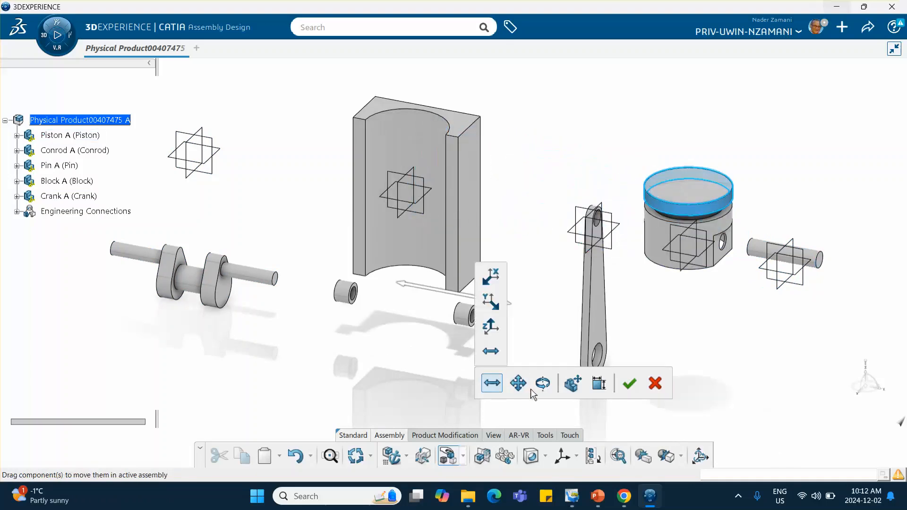
{"action": "left_click", "coordinate": [629, 384]}
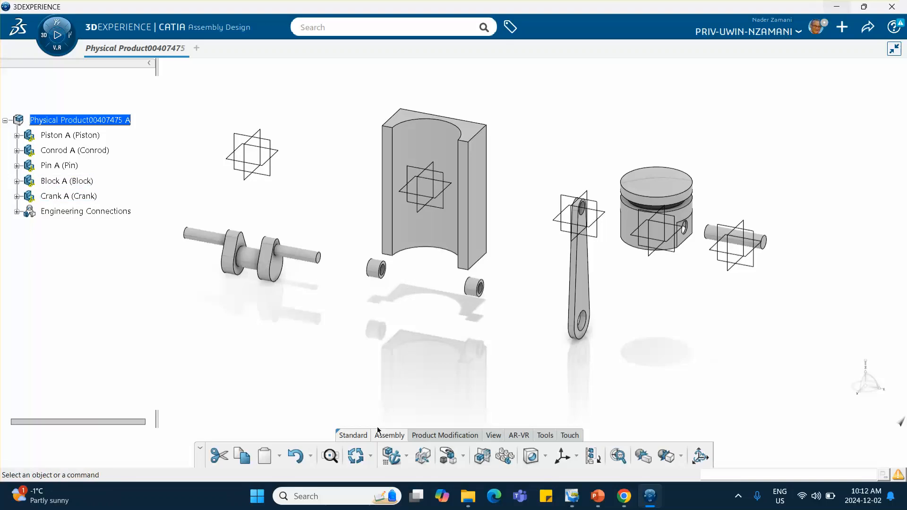
Start a Revolute connection from the axis coincidence, plane coincidence and angle template, pairing the crankpin axis with the block's bearing ring axis
{"action": "left_click", "coordinate": [407, 457]}
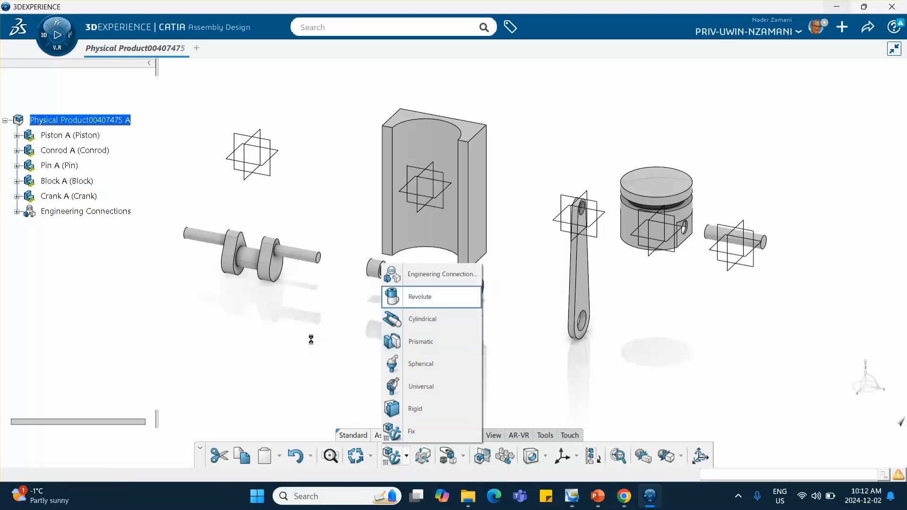
{"action": "left_click", "coordinate": [427, 300]}
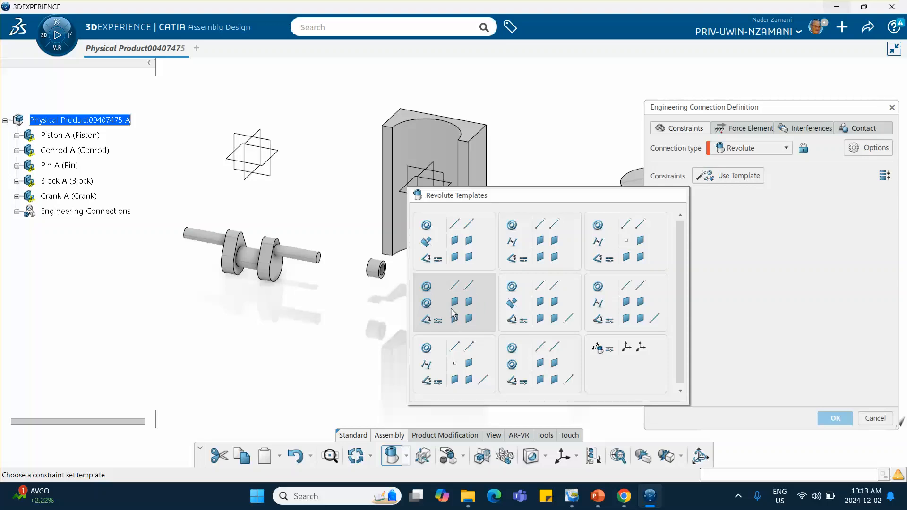
{"action": "left_click", "coordinate": [451, 309]}
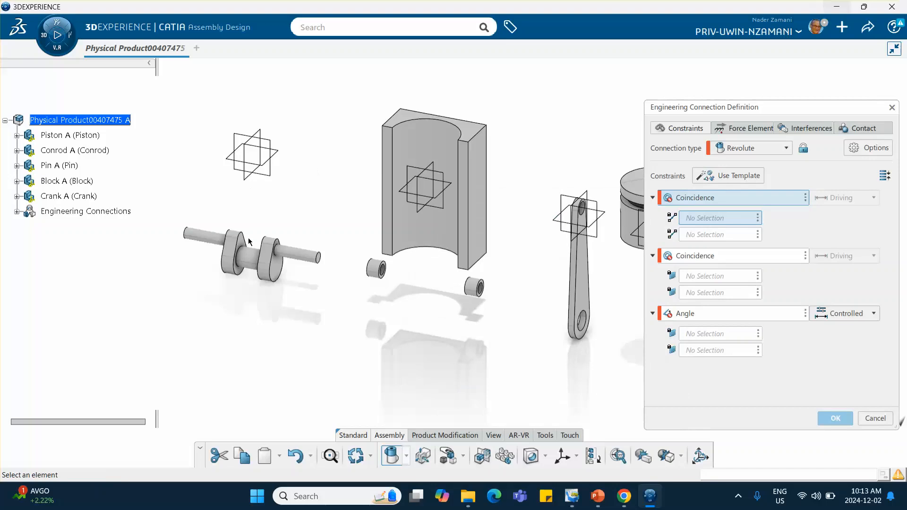
{"action": "left_click", "coordinate": [258, 260]}
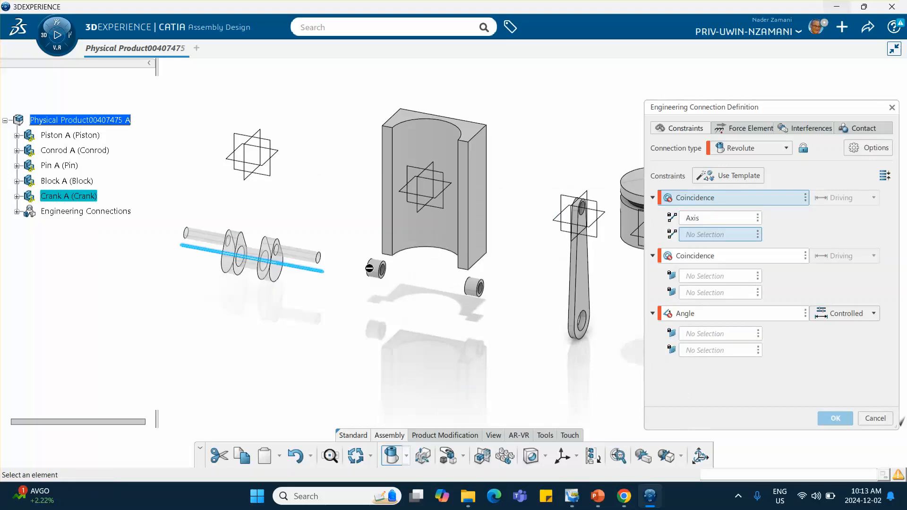
{"action": "left_click", "coordinate": [374, 269]}
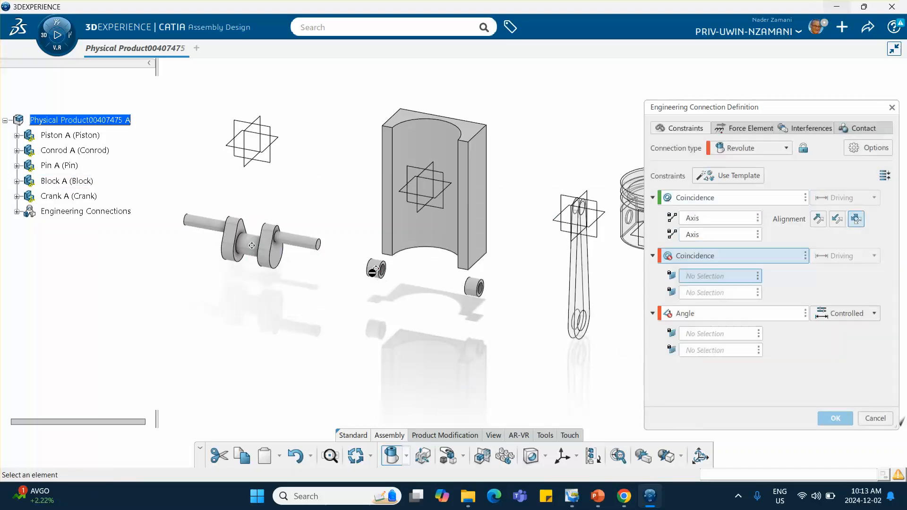
Make the Crank and Block xy planes coincident, control the angle between their zx planes, and create the connection despite the clash
{"action": "left_click", "coordinate": [245, 169]}
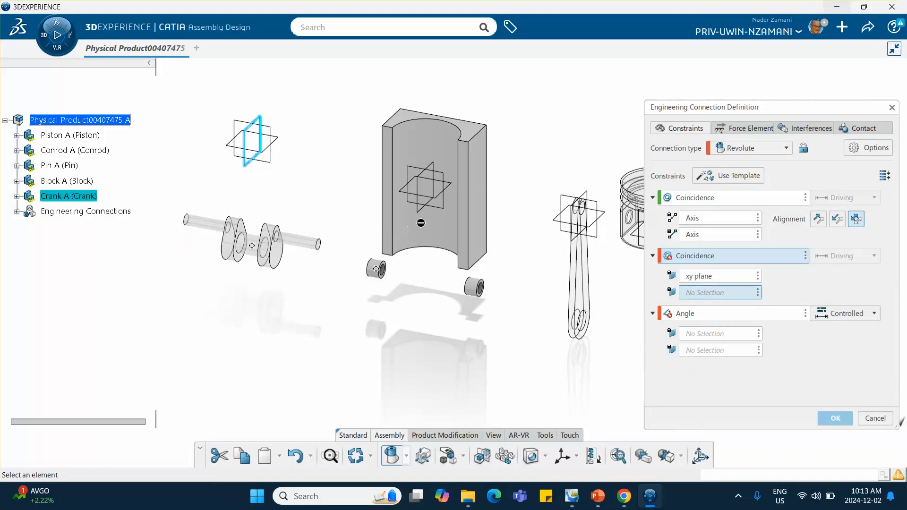
{"action": "left_click", "coordinate": [422, 212]}
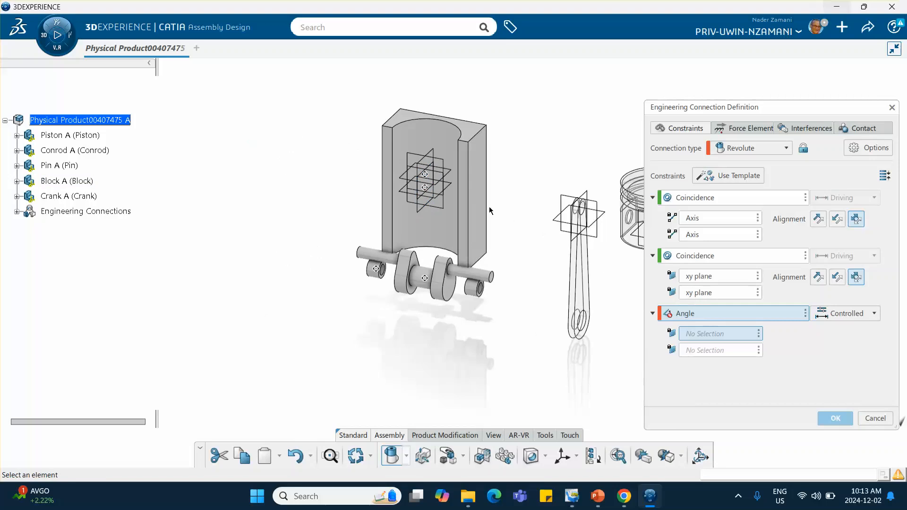
{"action": "left_click", "coordinate": [452, 188]}
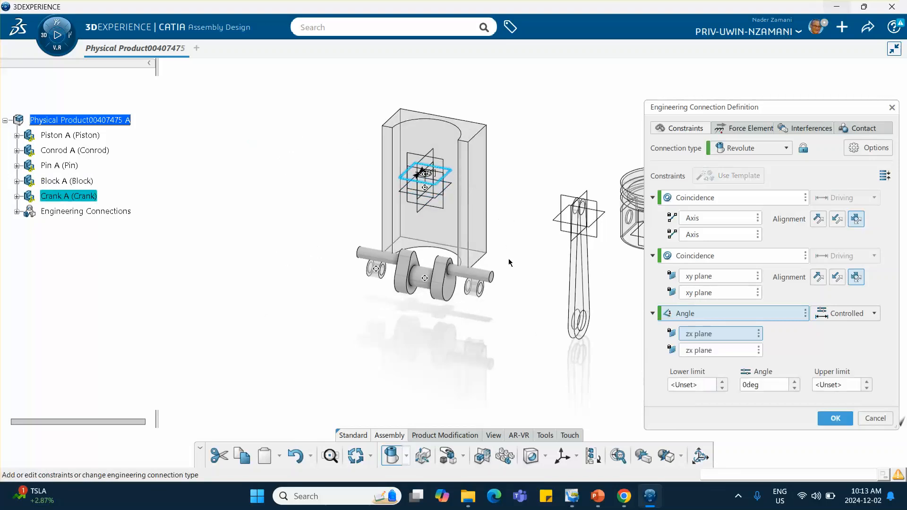
{"action": "left_click", "coordinate": [836, 418]}
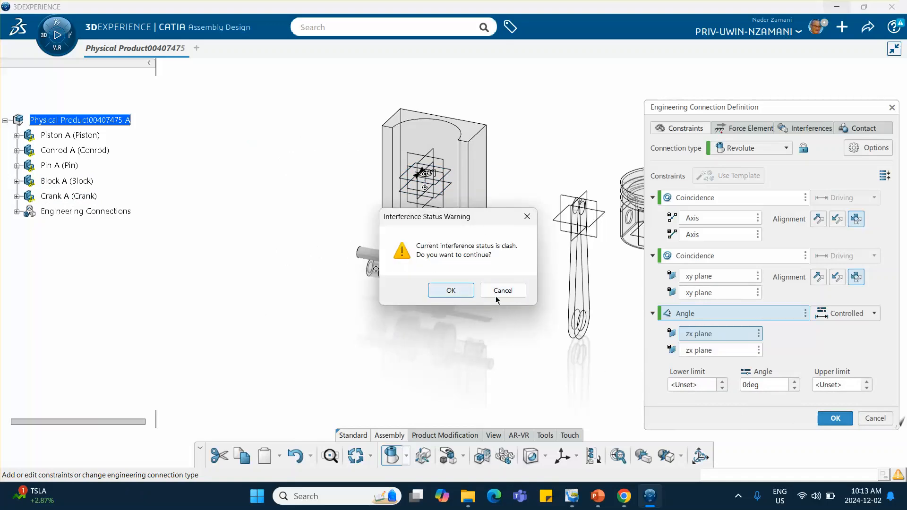
{"action": "left_click", "coordinate": [451, 290]}
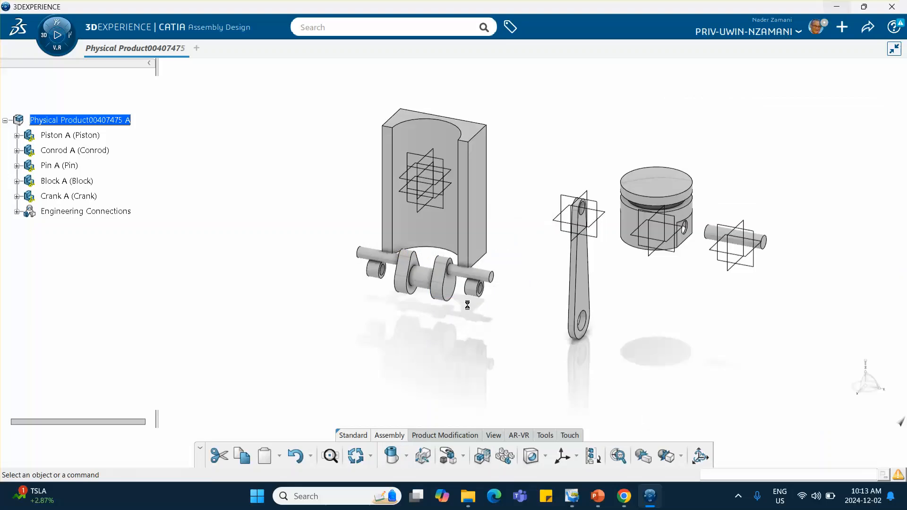
Update the assembly and expand the Engineering Connections branch down to the Revolute connection between Crank and Block
{"action": "left_click", "coordinate": [355, 456]}
{"action": "left_click", "coordinate": [17, 212]}
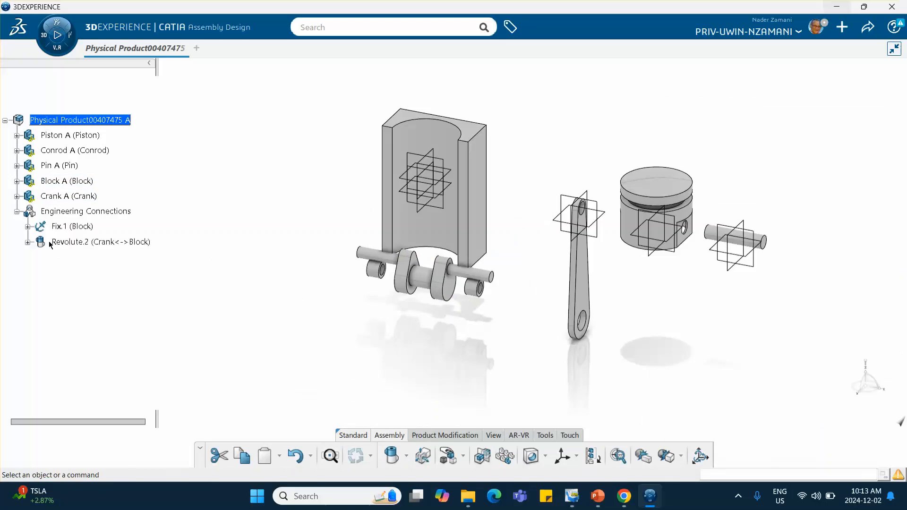
{"action": "left_click", "coordinate": [28, 242]}
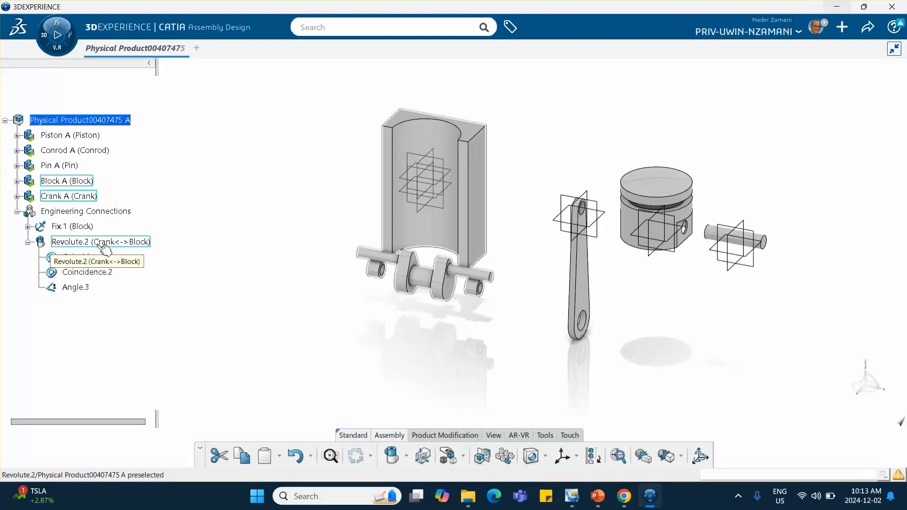
Open the crank–block Revolute connection for editing and clear both axis selections of its first coincidence
{"action": "double_click", "coordinate": [108, 243]}
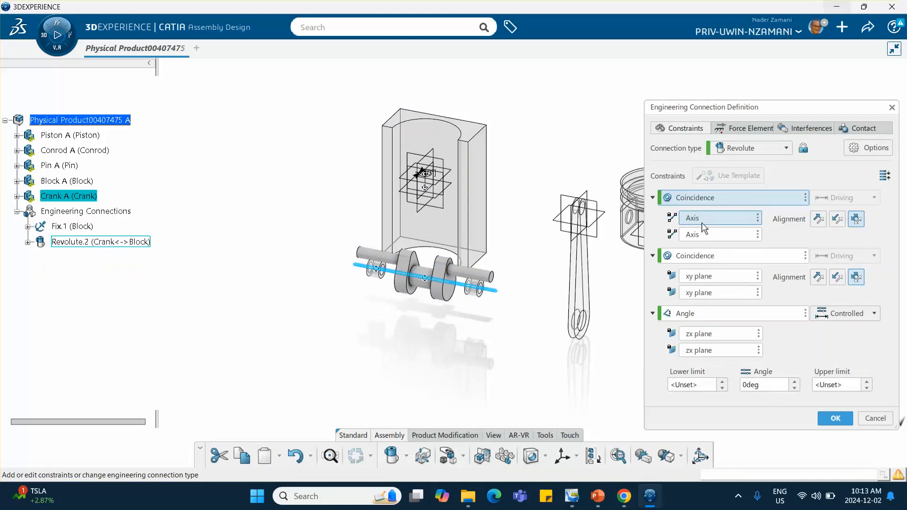
{"action": "left_click", "coordinate": [702, 235]}
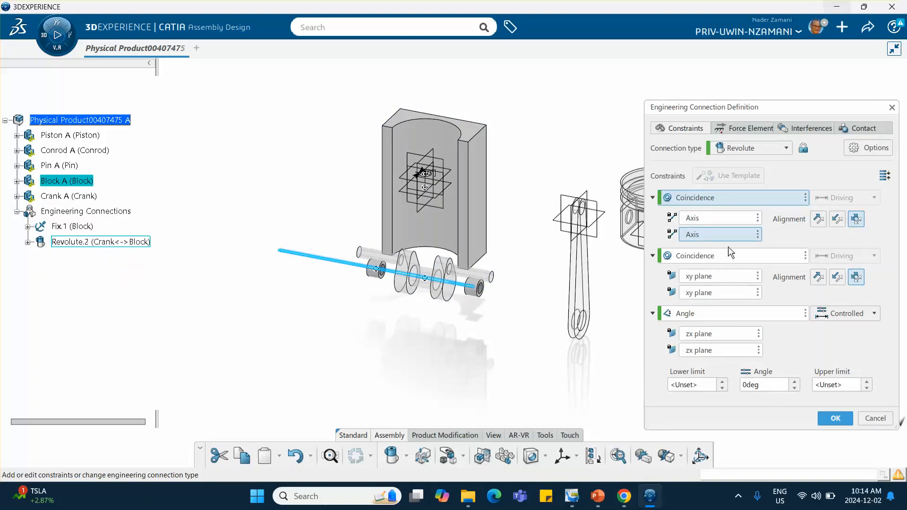
{"action": "left_click", "coordinate": [757, 234]}
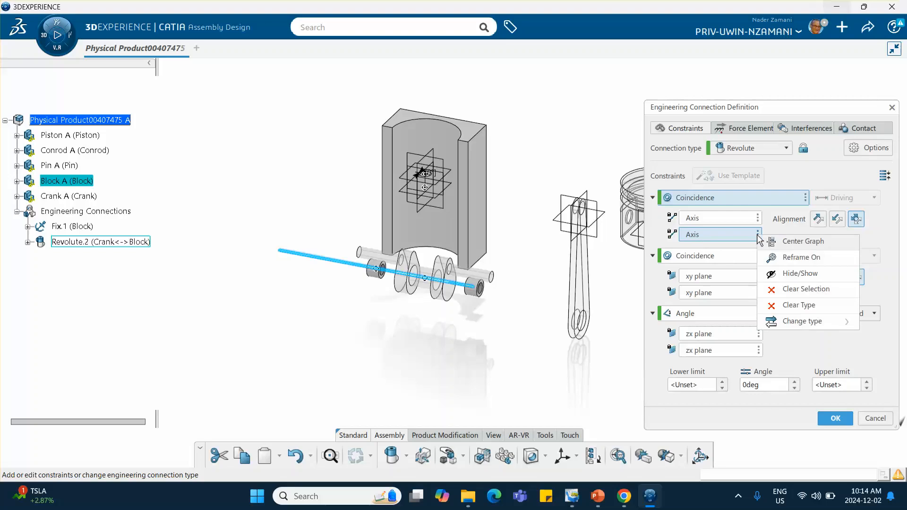
{"action": "left_click", "coordinate": [787, 292]}
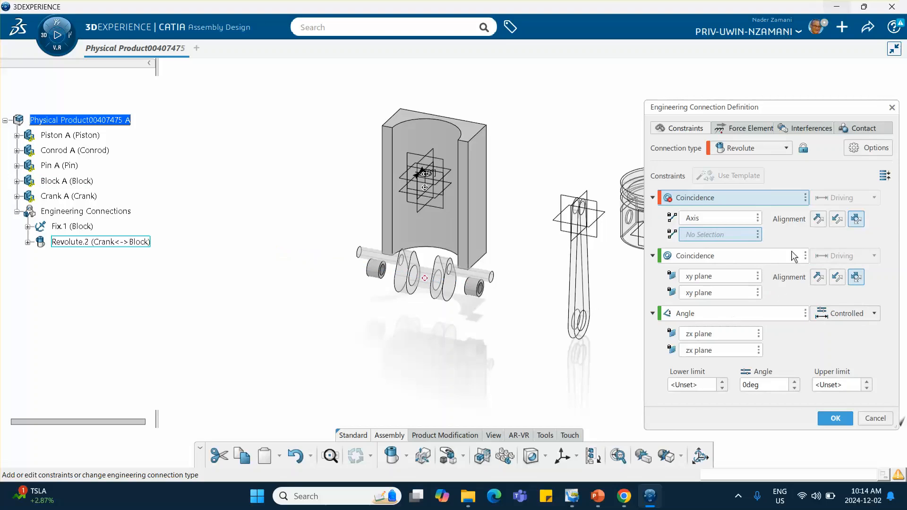
{"action": "left_click", "coordinate": [757, 220]}
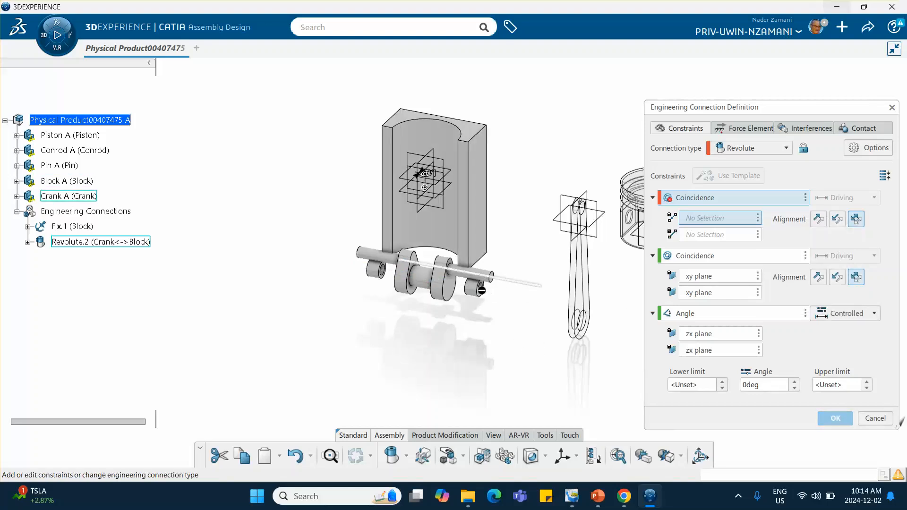
Redefine the coincidence between the crank's main shaft axis and the block's bearing axis without a check contact specification, and update the assembly
{"action": "left_click", "coordinate": [479, 291]}
{"action": "left_click", "coordinate": [481, 292]}
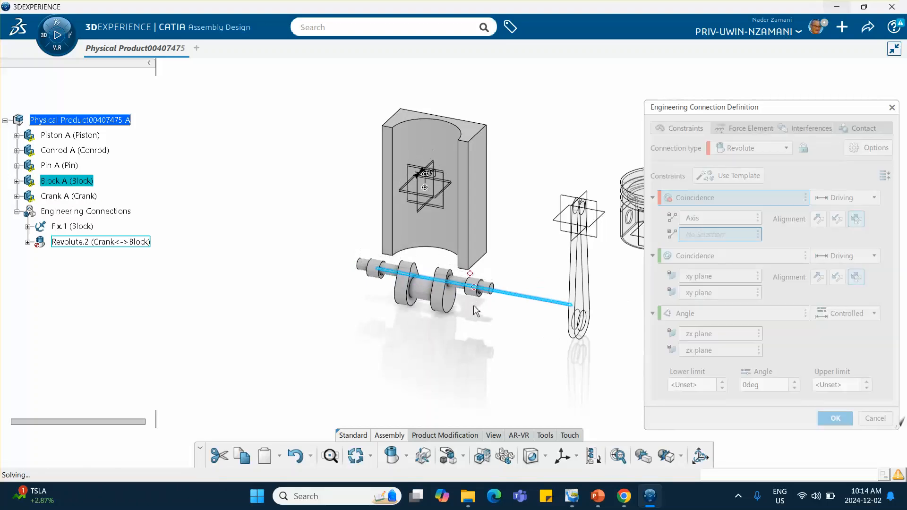
{"action": "left_click", "coordinate": [834, 415]}
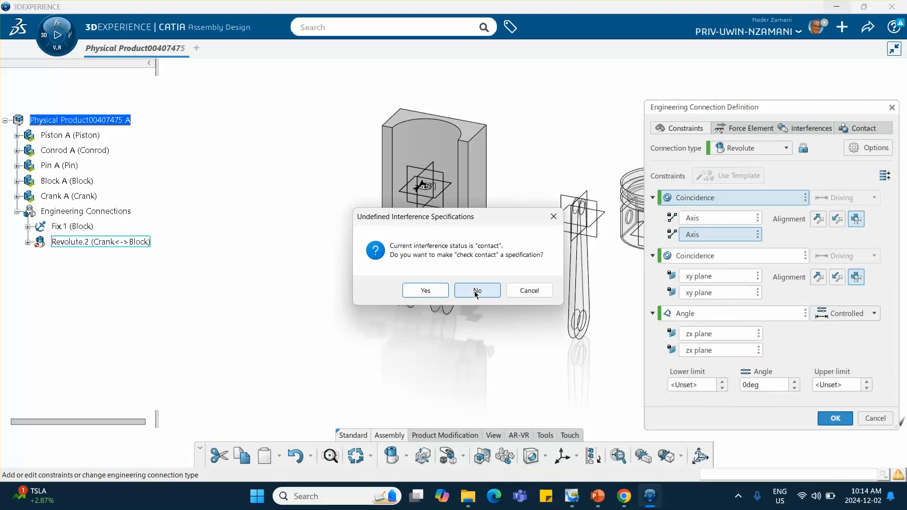
{"action": "left_click", "coordinate": [473, 292]}
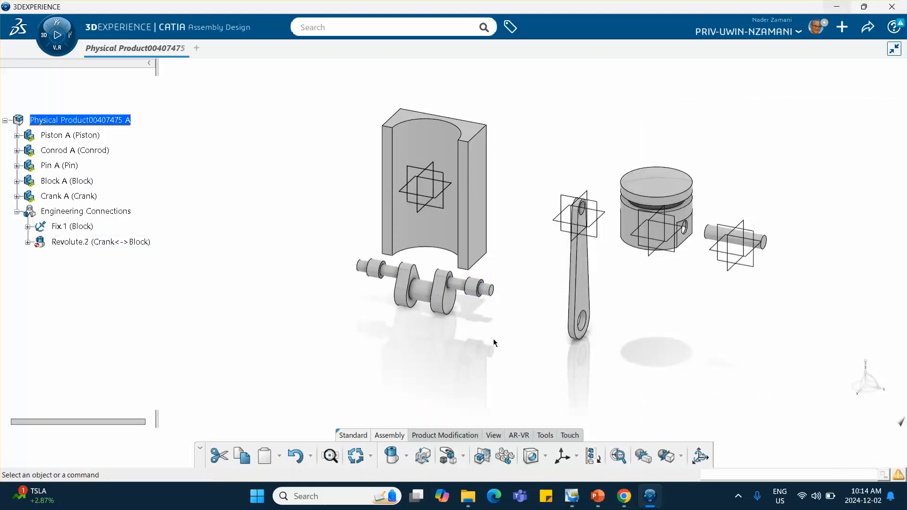
{"action": "middle_click_drag", "start_coordinate": [492, 339], "coordinate": [439, 348]}
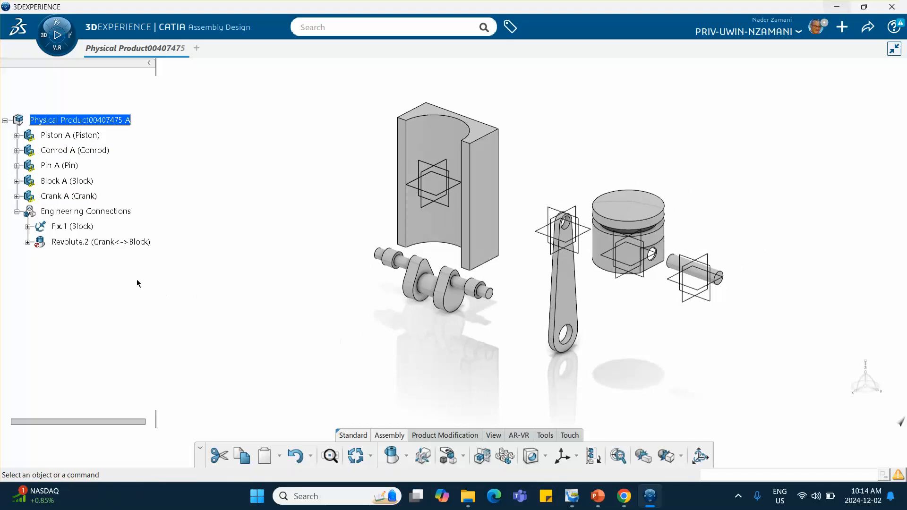
{"action": "left_click", "coordinate": [354, 458]}
{"action": "left_click", "coordinate": [392, 456]}
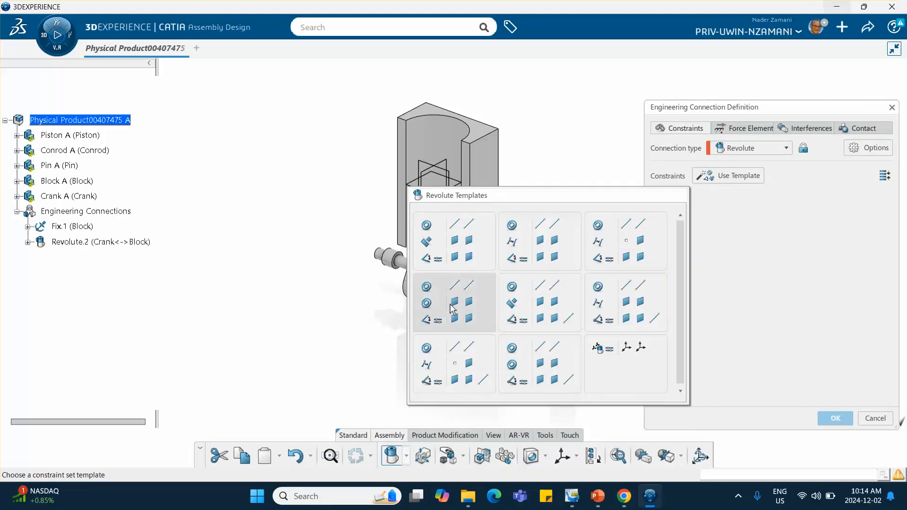
{"action": "left_click", "coordinate": [455, 307]}
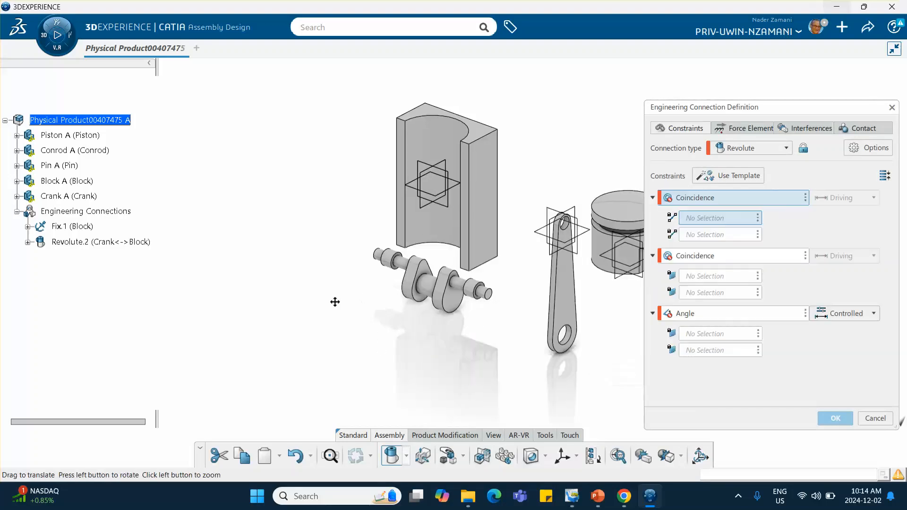
{"action": "middle_click_drag", "start_coordinate": [334, 301], "coordinate": [301, 296]}
{"action": "scroll", "coordinate": [302, 297], "scroll_direction": "up", "scroll_amount": 5}
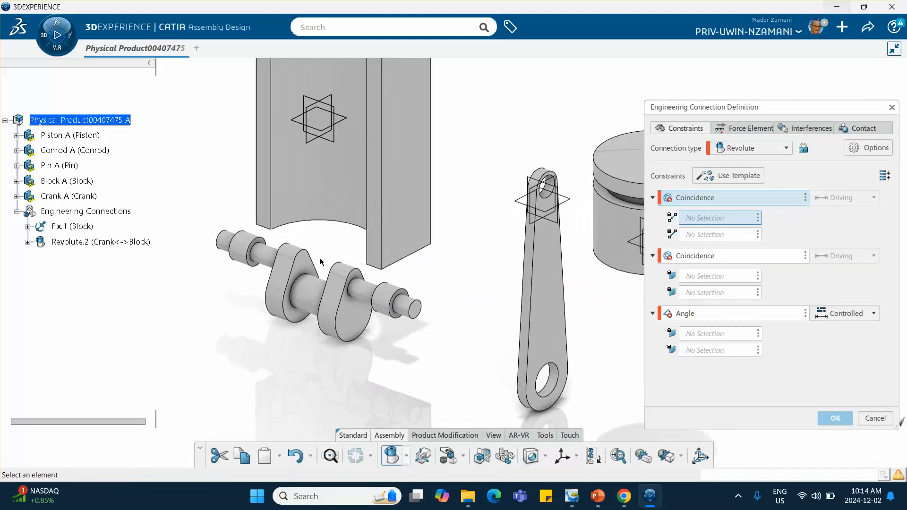
{"action": "left_click", "coordinate": [302, 296]}
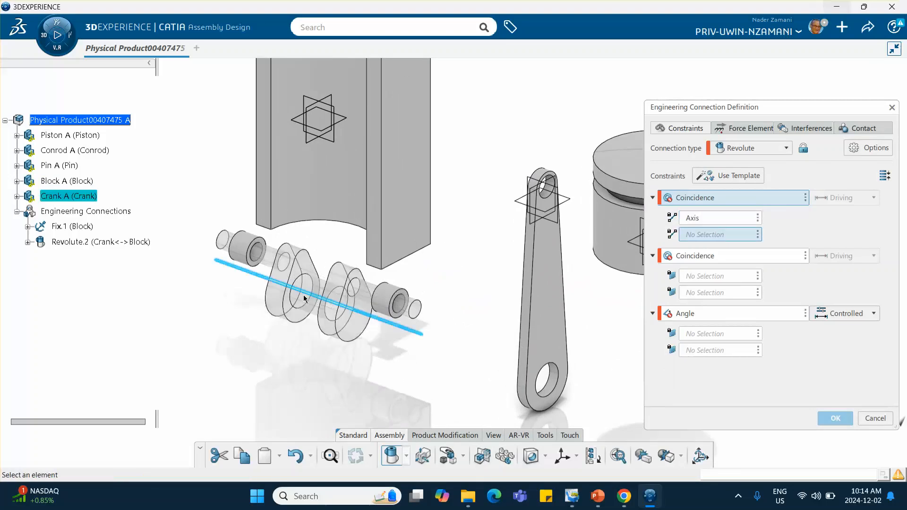
{"action": "left_click", "coordinate": [544, 380]}
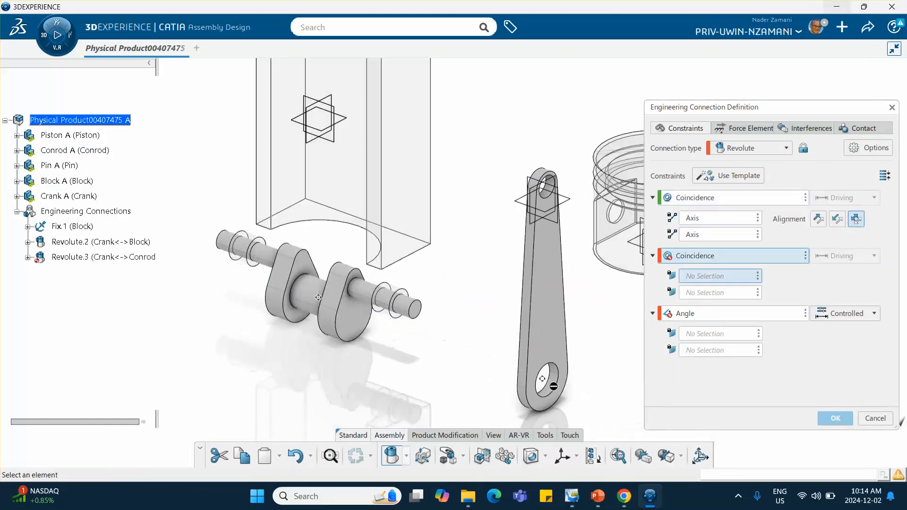
{"action": "left_click", "coordinate": [532, 220]}
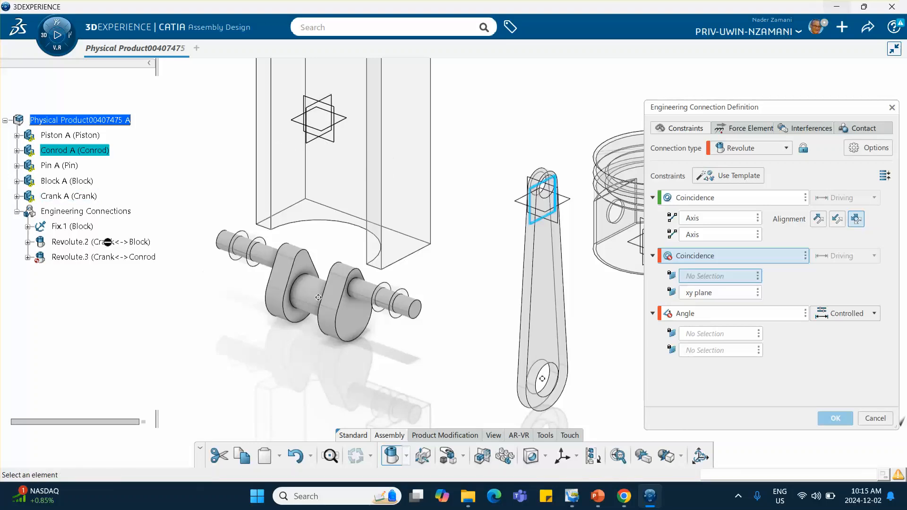
{"action": "left_click", "coordinate": [17, 197]}
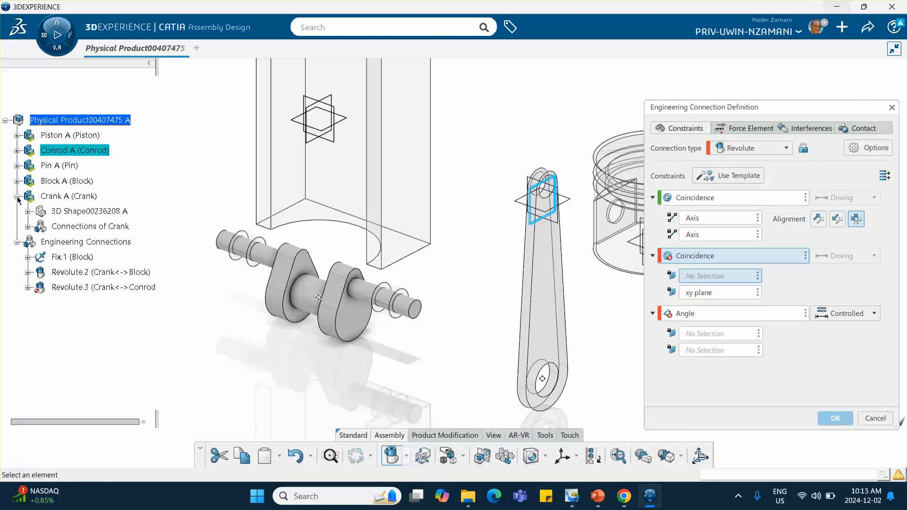
{"action": "left_click_drag", "start_coordinate": [28, 212], "coordinate": [26, 212]}
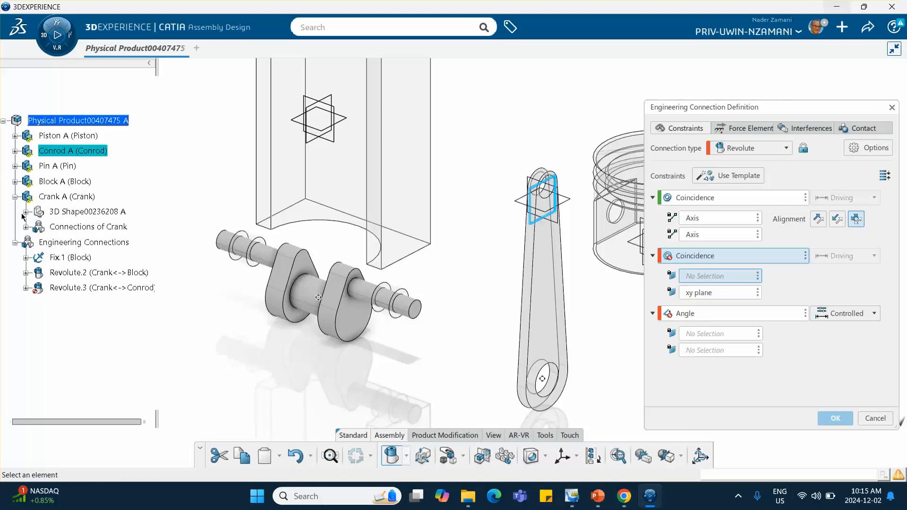
{"action": "left_click", "coordinate": [25, 212]}
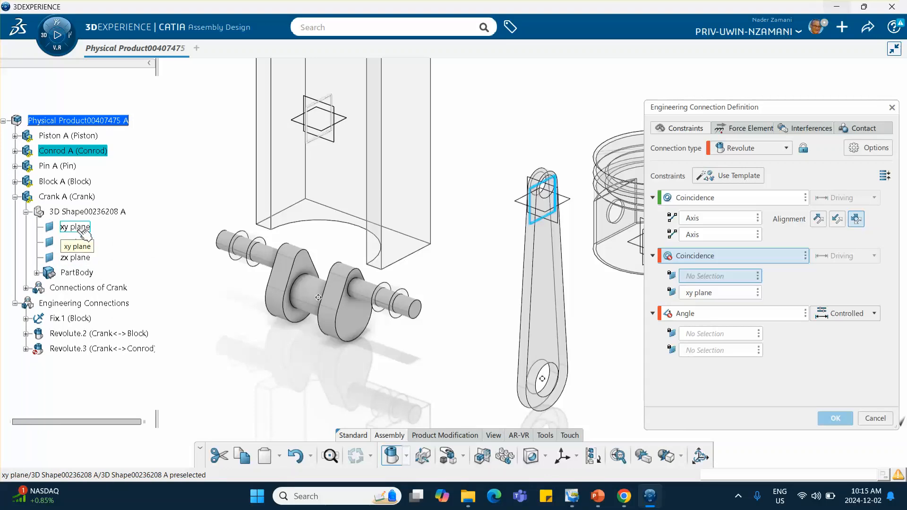
{"action": "left_click", "coordinate": [82, 228]}
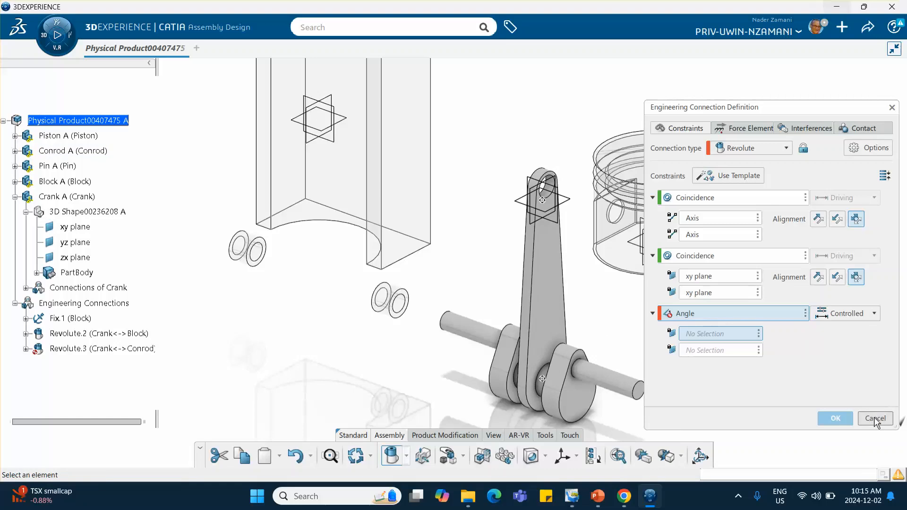
{"action": "key", "text": "Escape"}
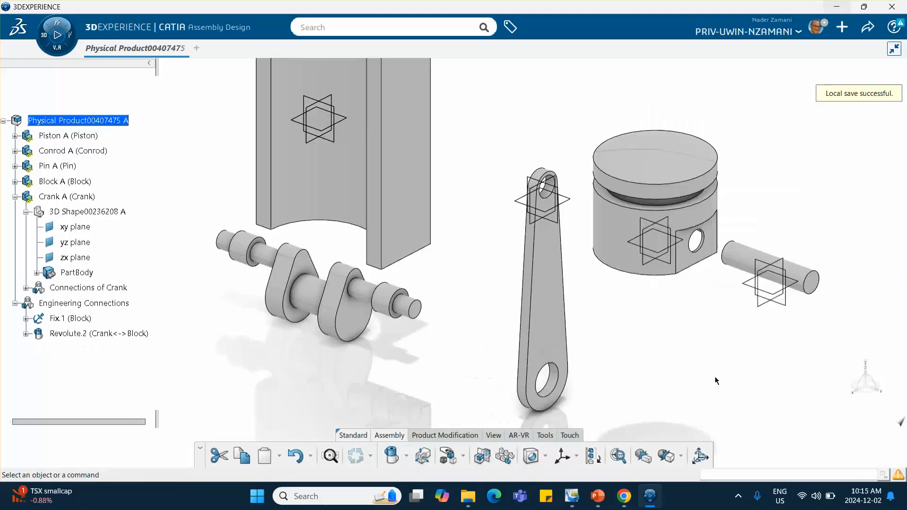
Start a Revolute connection making the Conrod's big-end hole axis coincident with the crankpin axis and the Conrod and Crank xy planes coincident
{"action": "left_click", "coordinate": [386, 460]}
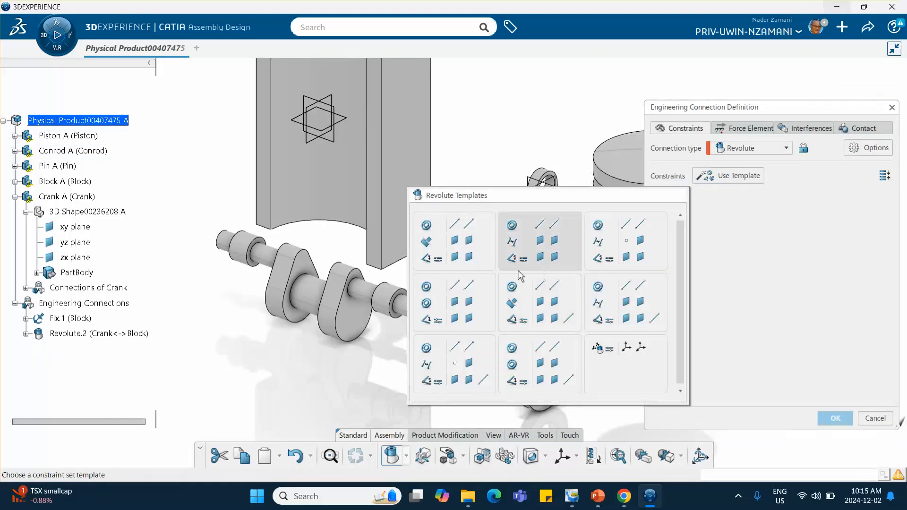
{"action": "left_click", "coordinate": [455, 302]}
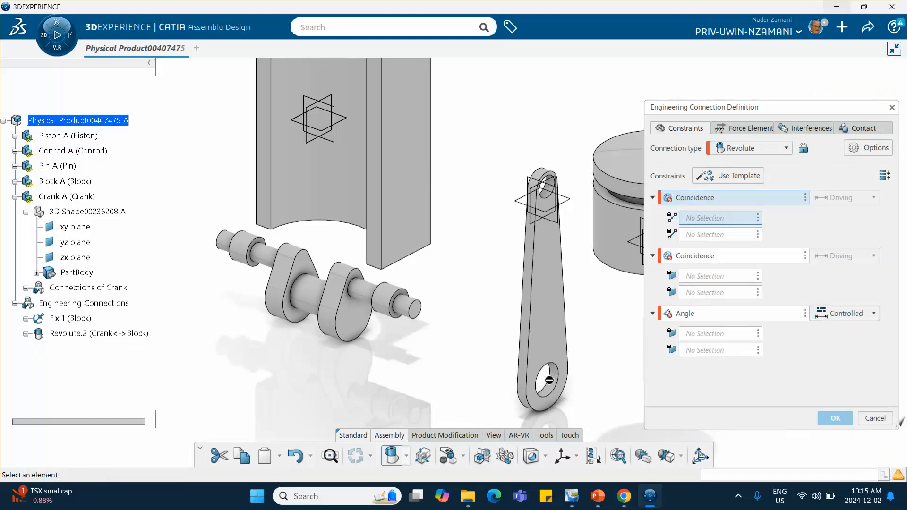
{"action": "left_click", "coordinate": [559, 391]}
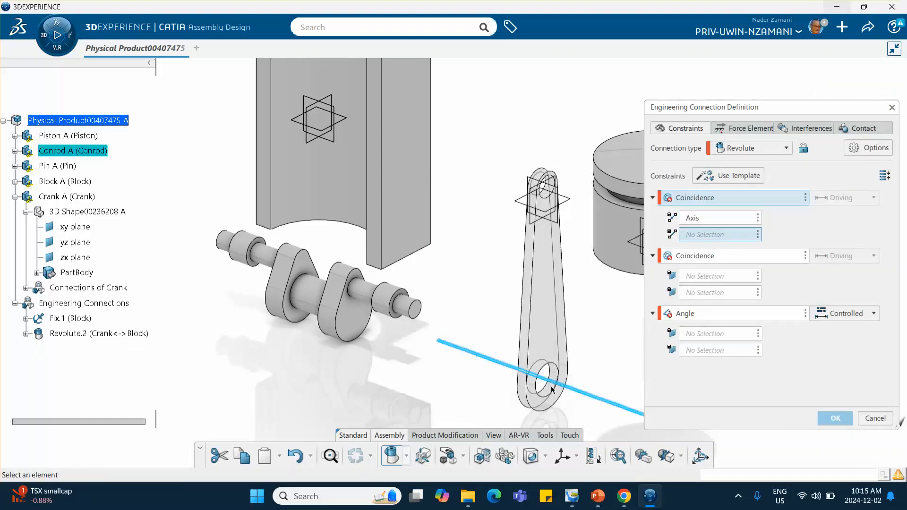
{"action": "left_click", "coordinate": [319, 302]}
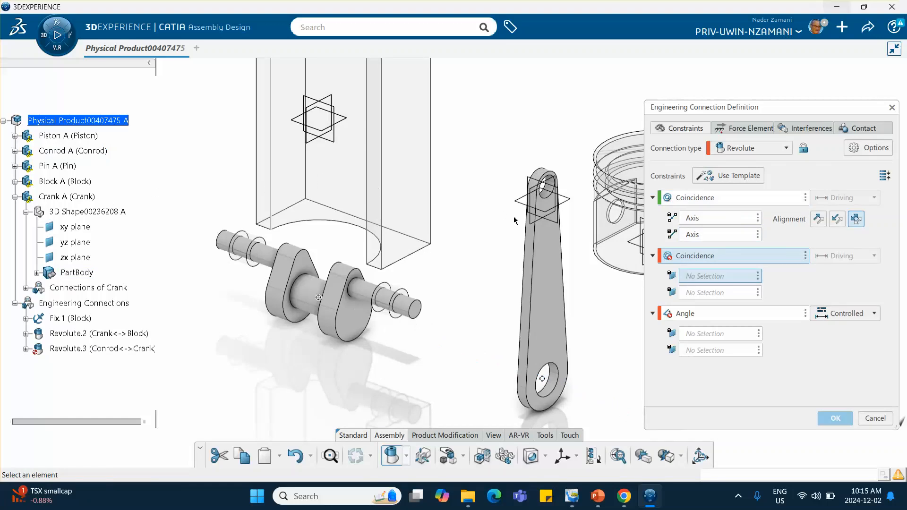
{"action": "left_click", "coordinate": [539, 228]}
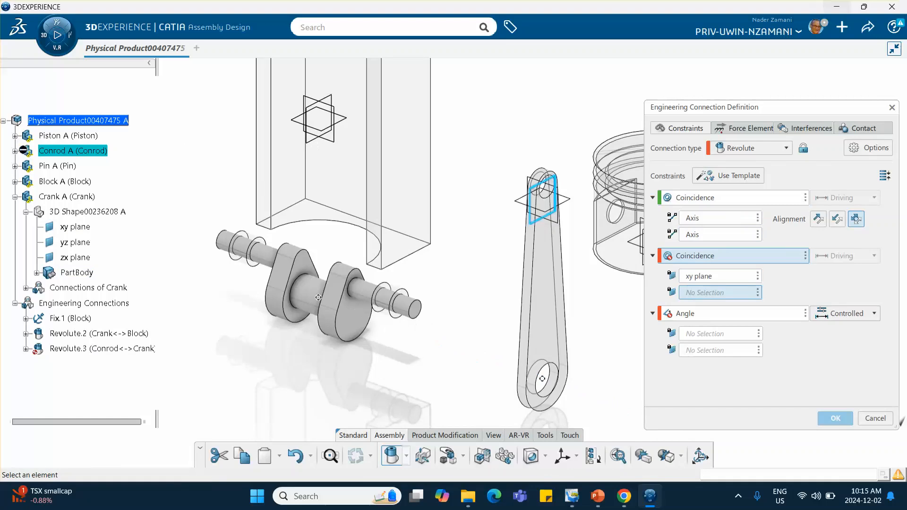
{"action": "left_click", "coordinate": [70, 228]}
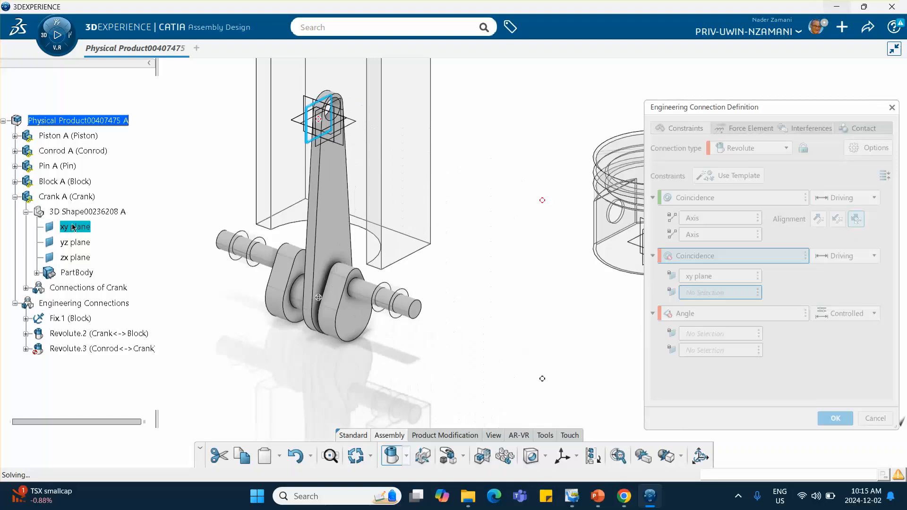
Delete the Angle constraint and create the conrod–crank Revolute connection without a check contact specification
{"action": "left_click", "coordinate": [806, 313]}
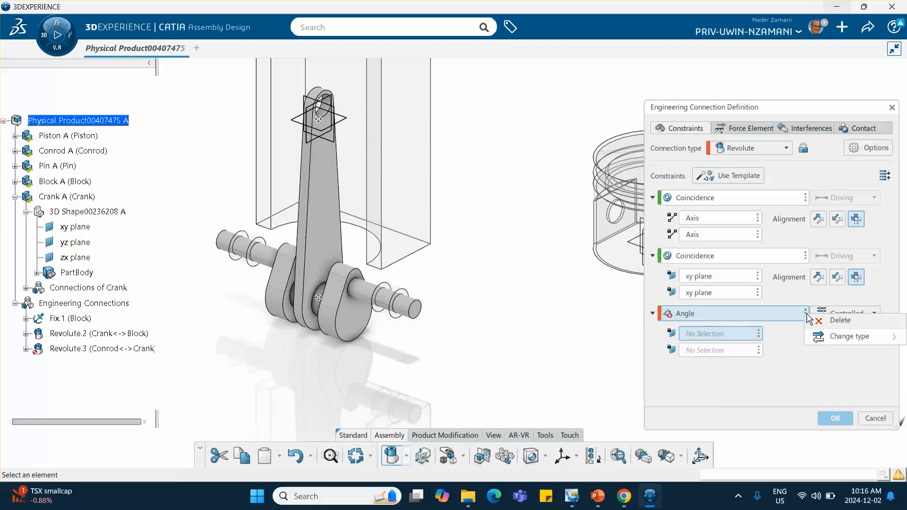
{"action": "left_click", "coordinate": [818, 325]}
{"action": "left_click", "coordinate": [833, 415]}
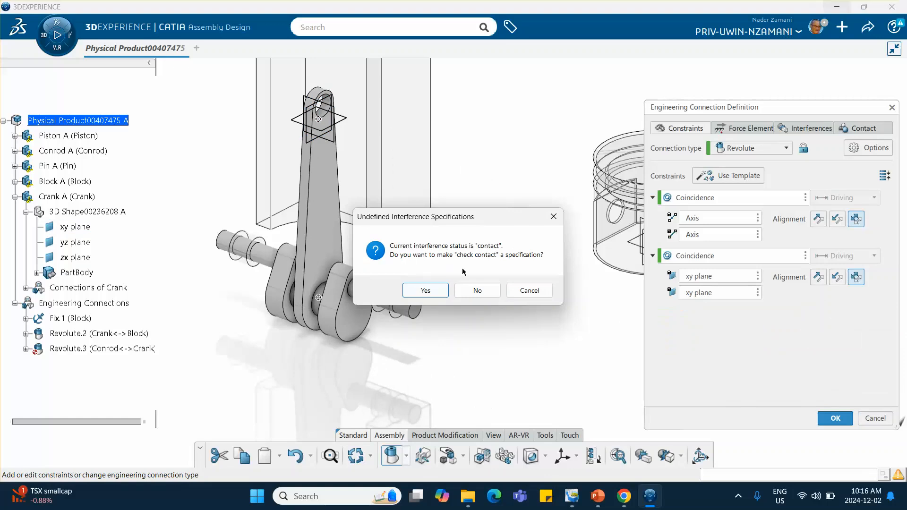
{"action": "left_click", "coordinate": [478, 289]}
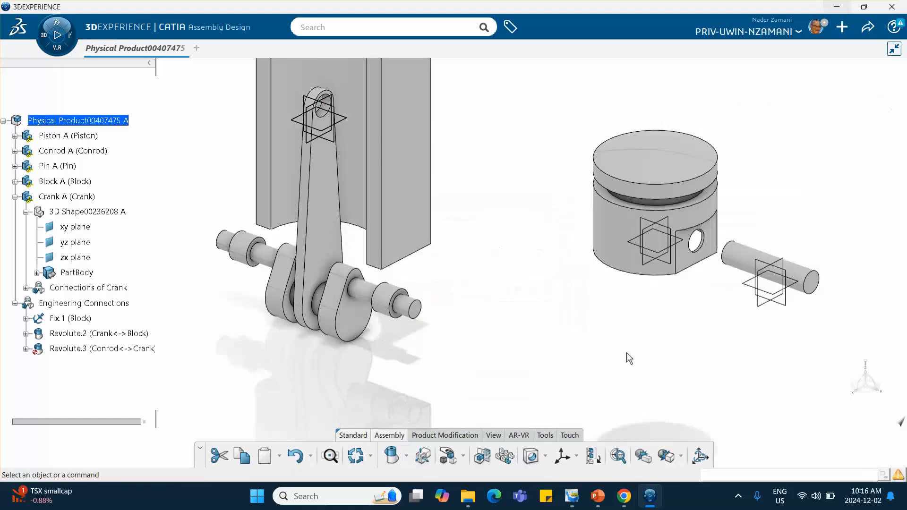
{"action": "middle_click_drag", "start_coordinate": [511, 289], "coordinate": [518, 352]}
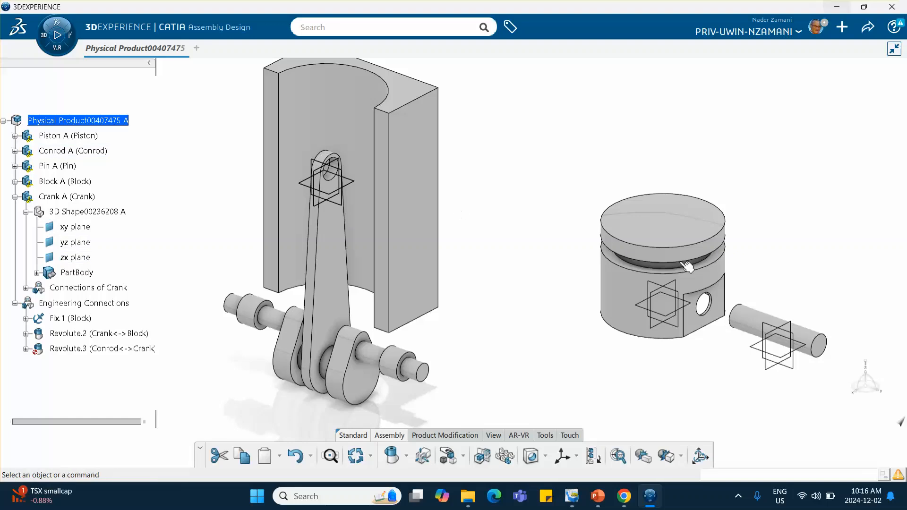
{"action": "middle_click_drag", "start_coordinate": [379, 167], "coordinate": [414, 144]}
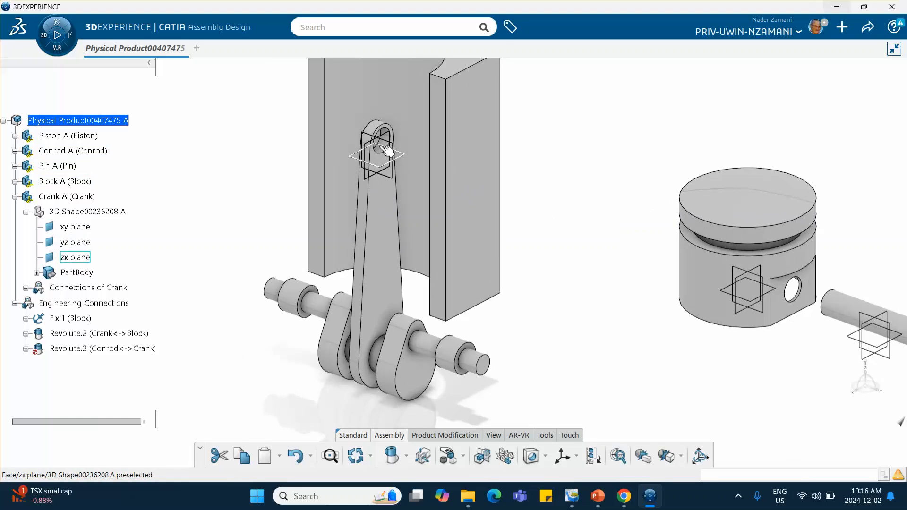
{"action": "middle_click_drag", "start_coordinate": [520, 179], "coordinate": [445, 175]}
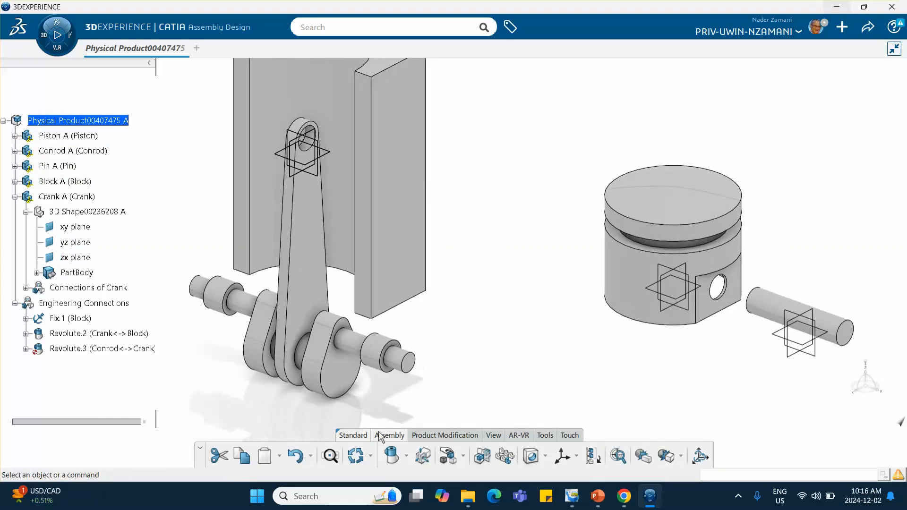
{"action": "left_click", "coordinate": [407, 458]}
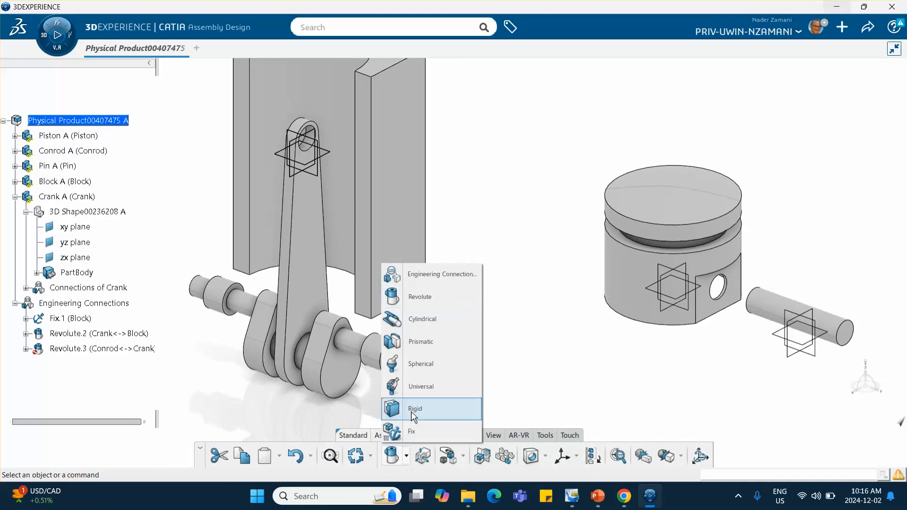
{"action": "left_click", "coordinate": [427, 407]}
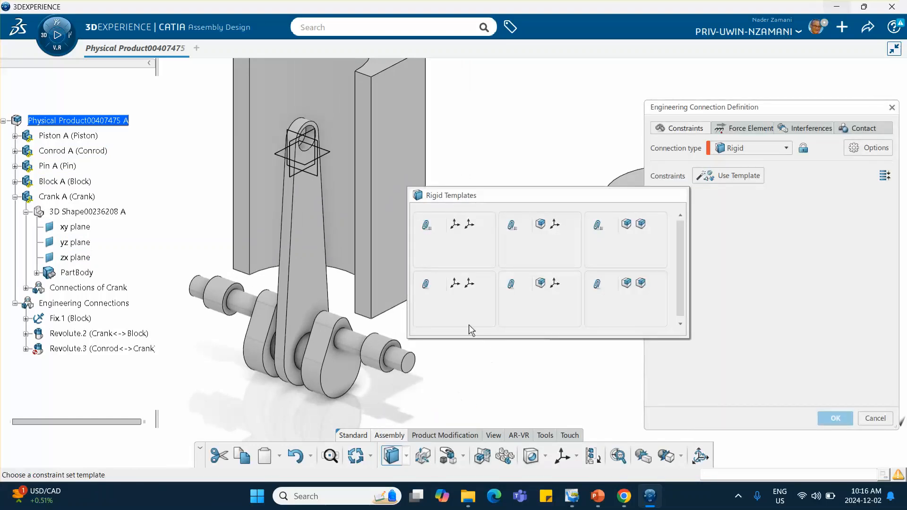
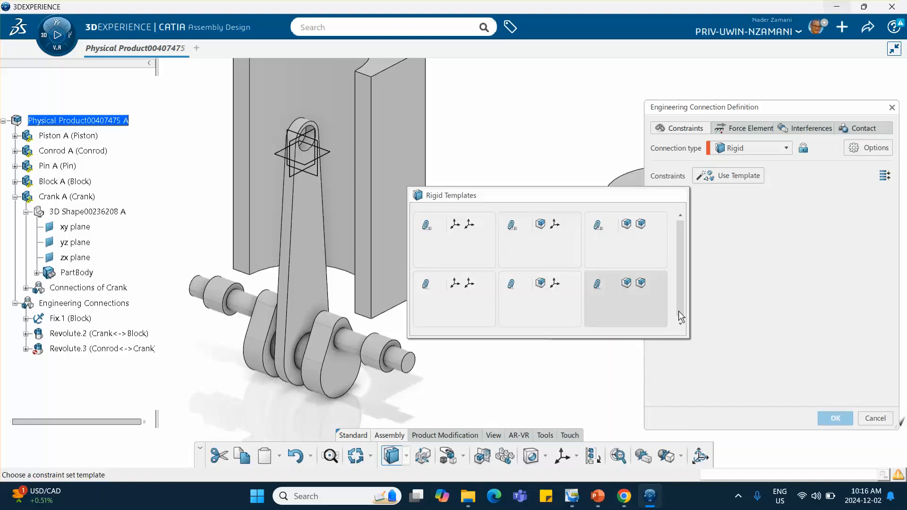
{"action": "left_click", "coordinate": [875, 420]}
{"action": "left_click", "coordinate": [875, 417]}
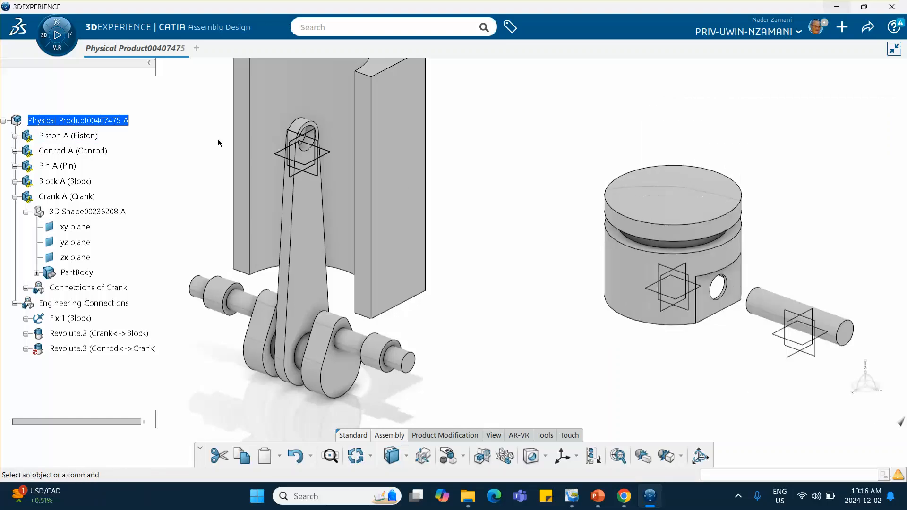
Snap the Pin into the Conrod's small end by placing its plane normal to the pin axis onto the Crank's xy plane
{"action": "middle_click_drag", "start_coordinate": [532, 324], "coordinate": [573, 290]}
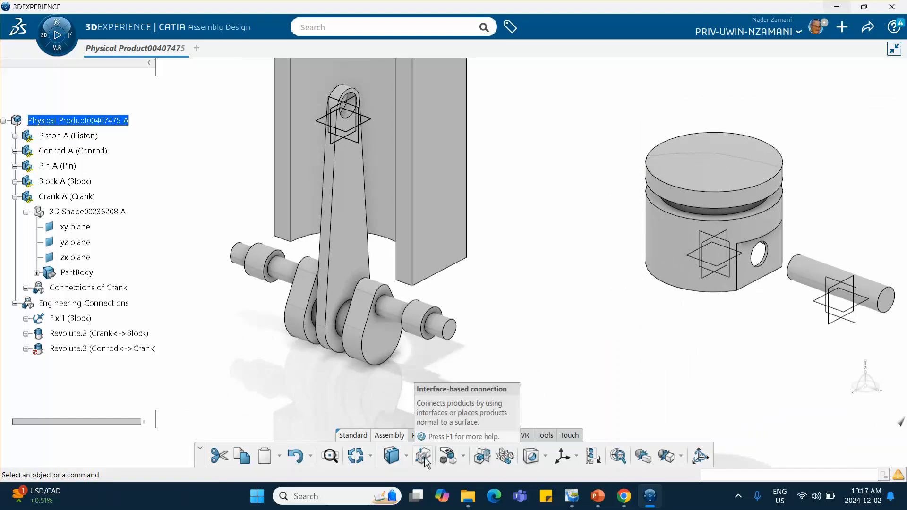
{"action": "left_click", "coordinate": [463, 457]}
{"action": "left_click", "coordinate": [472, 389]}
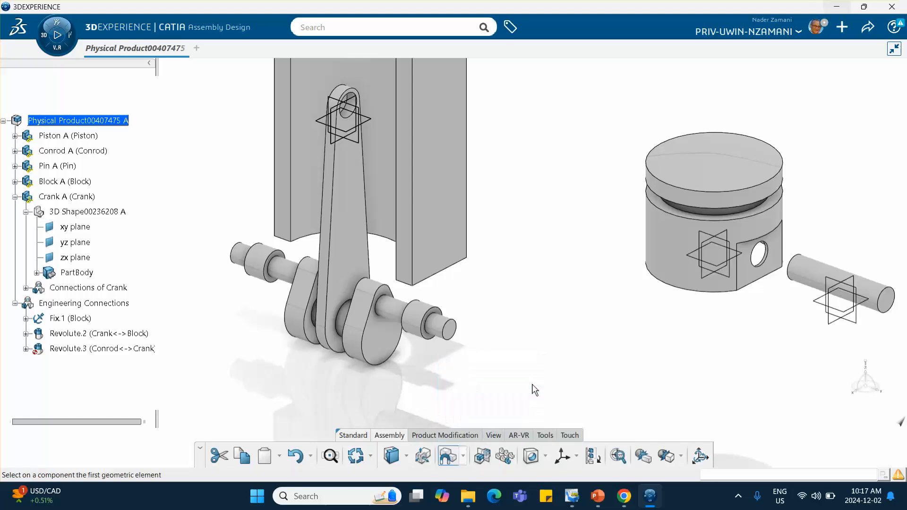
{"action": "left_click", "coordinate": [832, 321]}
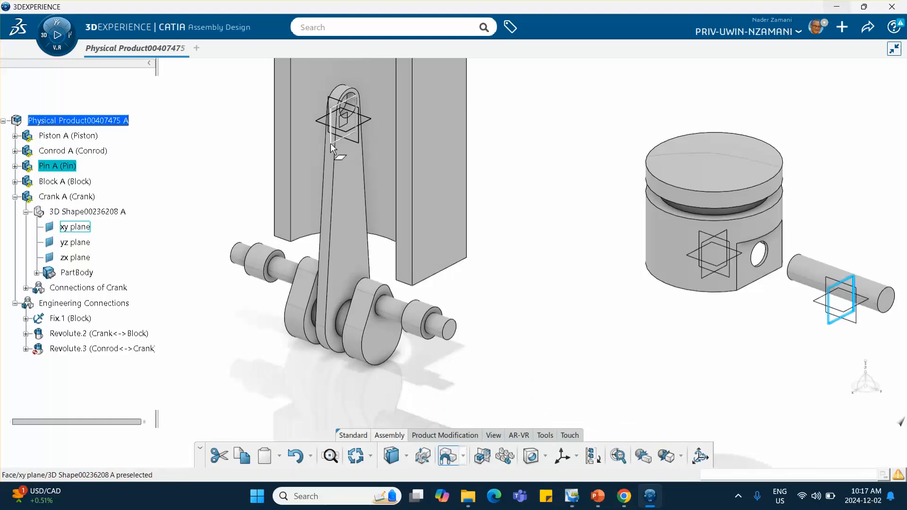
{"action": "left_click", "coordinate": [330, 143]}
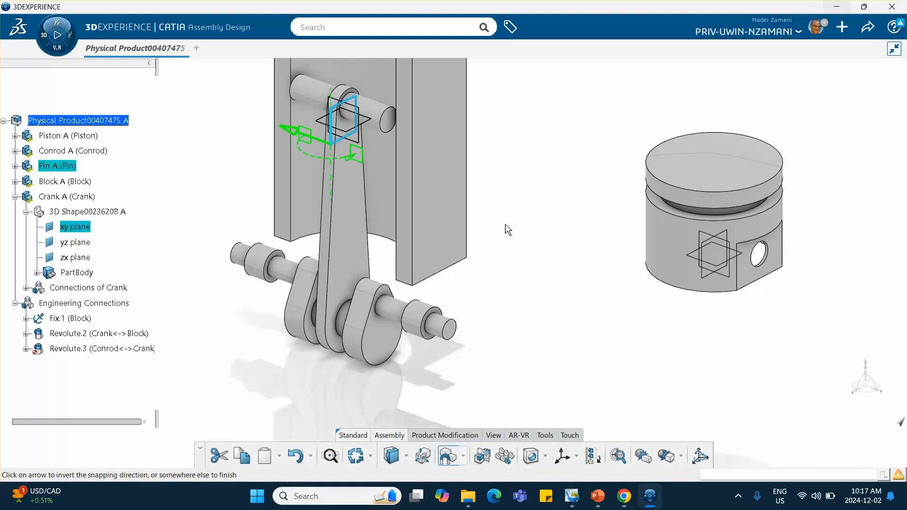
{"action": "left_click", "coordinate": [583, 373]}
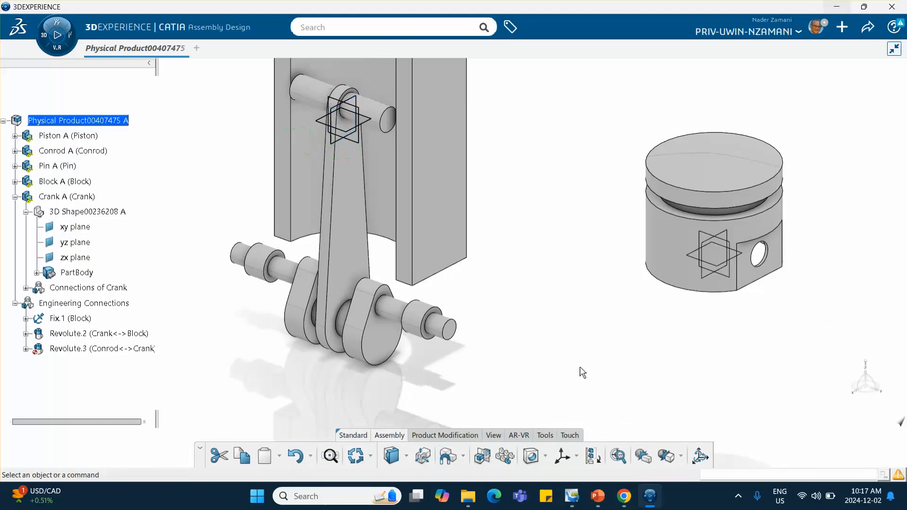
Create a Rigid connection that fixes the Pin and the Conrod together relatively, without an interference specification
{"action": "left_click", "coordinate": [407, 456]}
{"action": "left_click", "coordinate": [444, 407]}
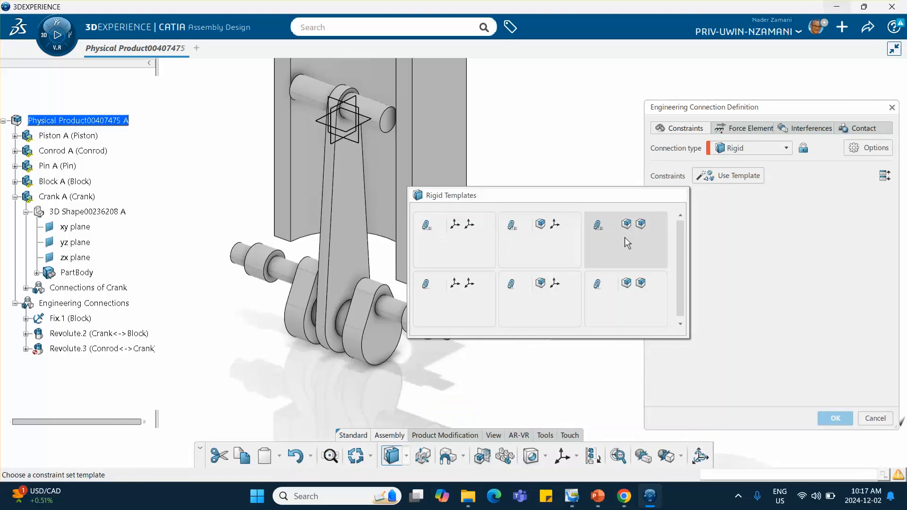
{"action": "left_click", "coordinate": [608, 245]}
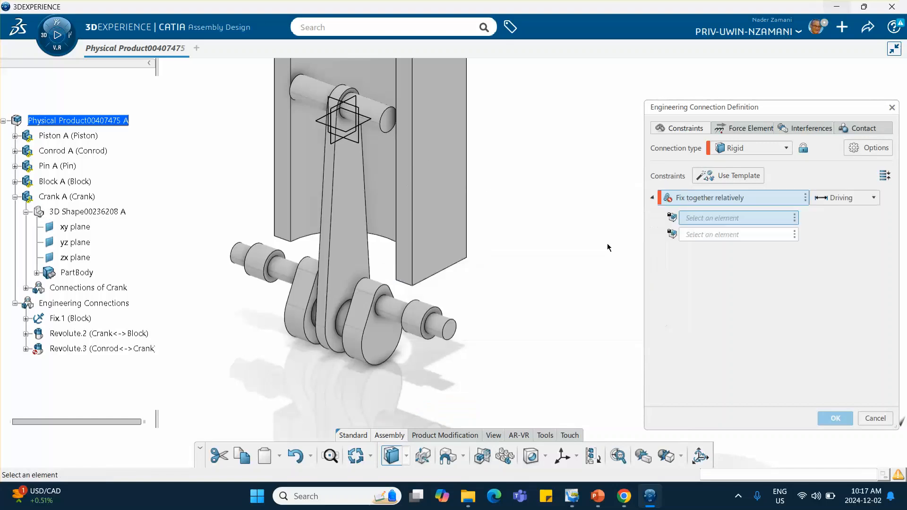
{"action": "left_click", "coordinate": [376, 113]}
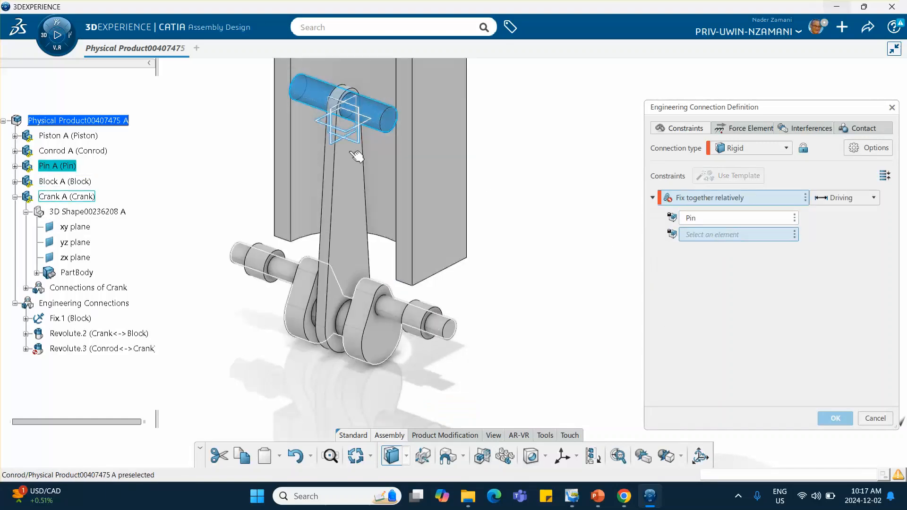
{"action": "left_click", "coordinate": [352, 183]}
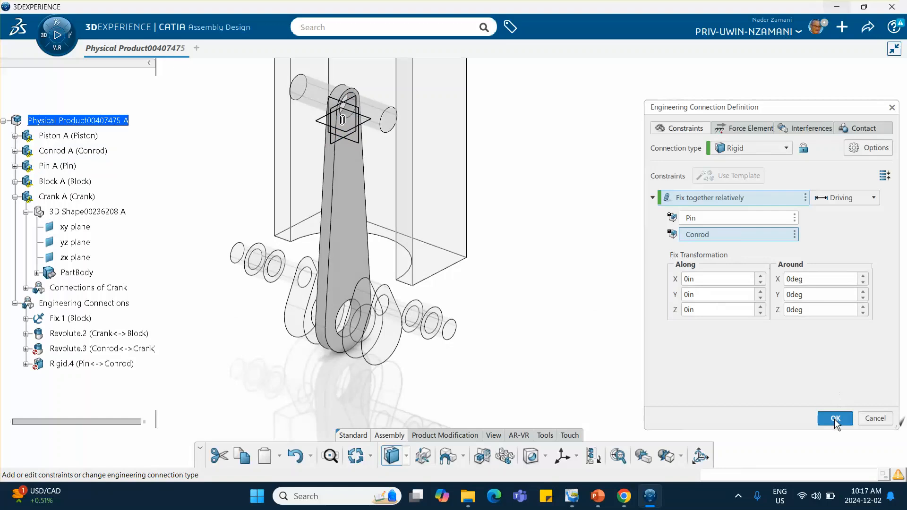
{"action": "left_click", "coordinate": [833, 420]}
{"action": "left_click", "coordinate": [477, 289]}
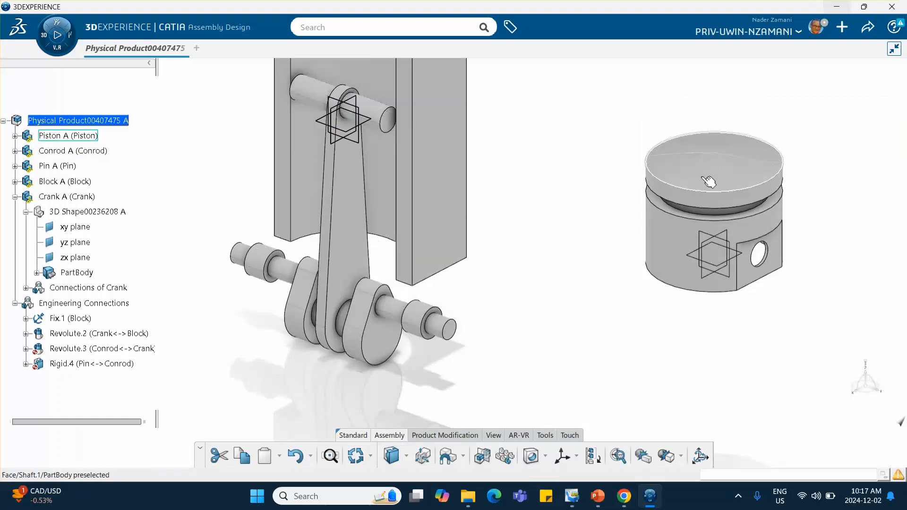
Start a Revolute connection making the Piston's pin hole axis coincident with the Pin's axis
{"action": "middle_click_drag", "start_coordinate": [384, 130], "coordinate": [424, 161]}
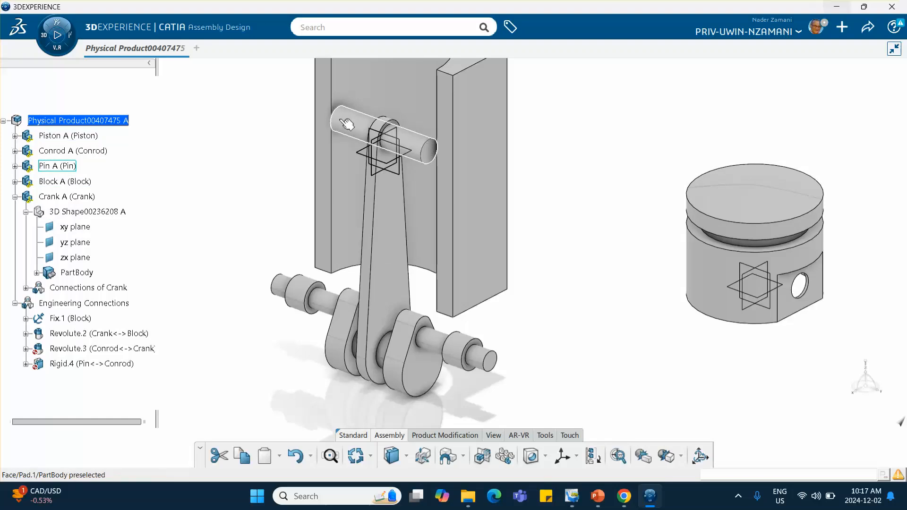
{"action": "left_click", "coordinate": [407, 458]}
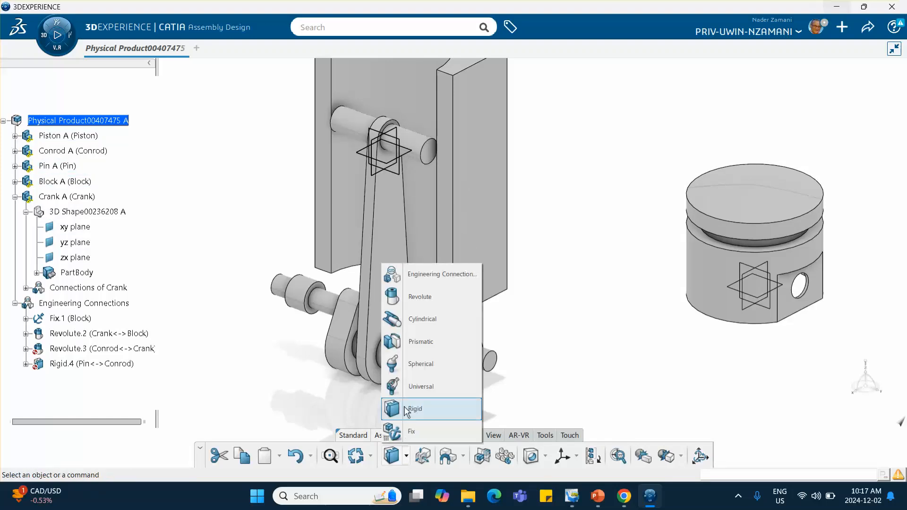
{"action": "left_click", "coordinate": [415, 298]}
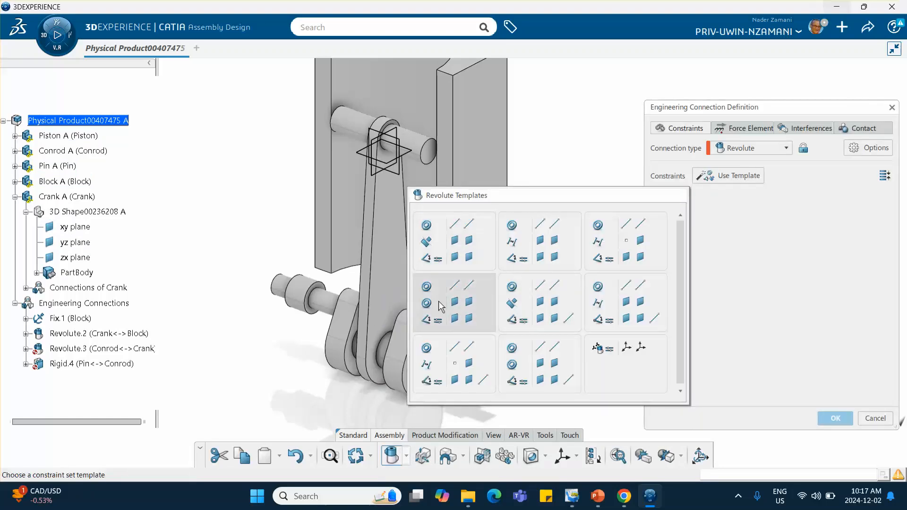
{"action": "left_click", "coordinate": [463, 307]}
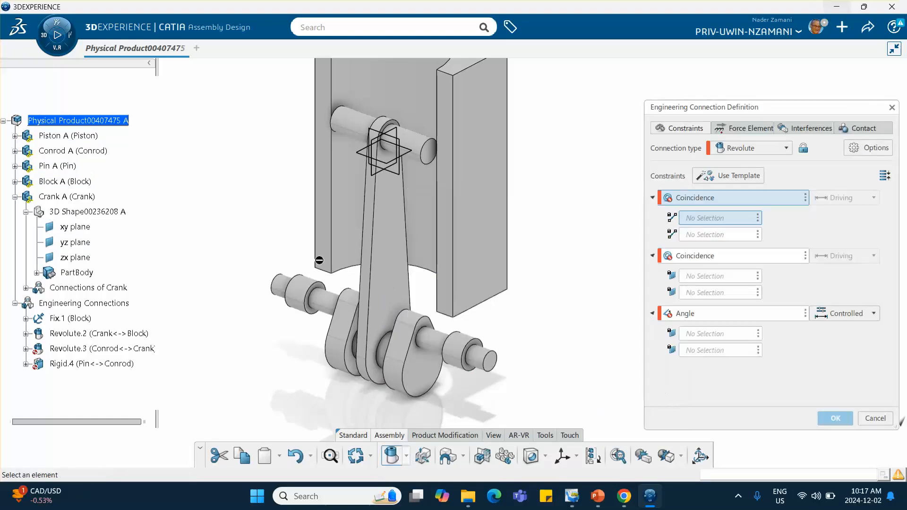
{"action": "middle_click_drag", "start_coordinate": [419, 141], "coordinate": [492, 85]}
{"action": "left_click", "coordinate": [506, 228]}
{"action": "middle_click_drag", "start_coordinate": [537, 192], "coordinate": [313, 151]}
{"action": "middle_click_drag", "start_coordinate": [474, 233], "coordinate": [371, 326]}
{"action": "left_click", "coordinate": [425, 244]}
{"action": "left_click", "coordinate": [327, 221]}
{"action": "middle_click_drag", "start_coordinate": [261, 240], "coordinate": [360, 287]}
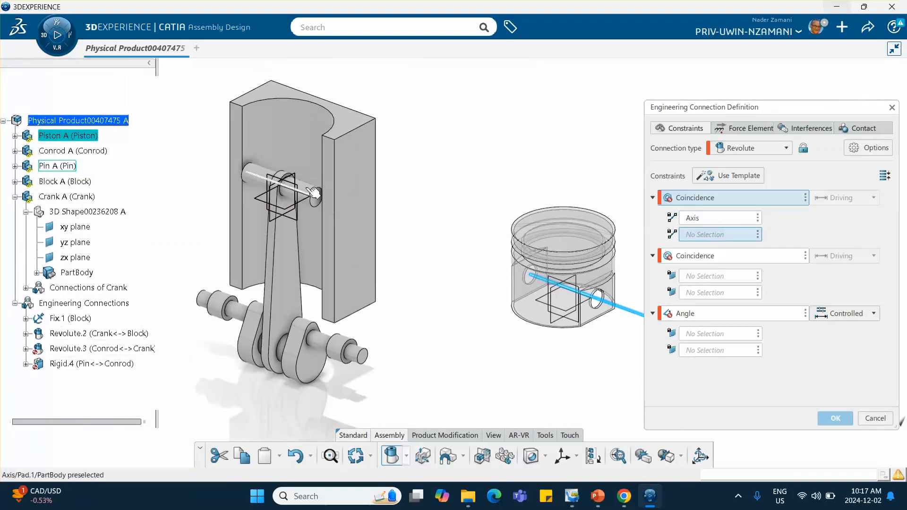
{"action": "left_click", "coordinate": [320, 185]}
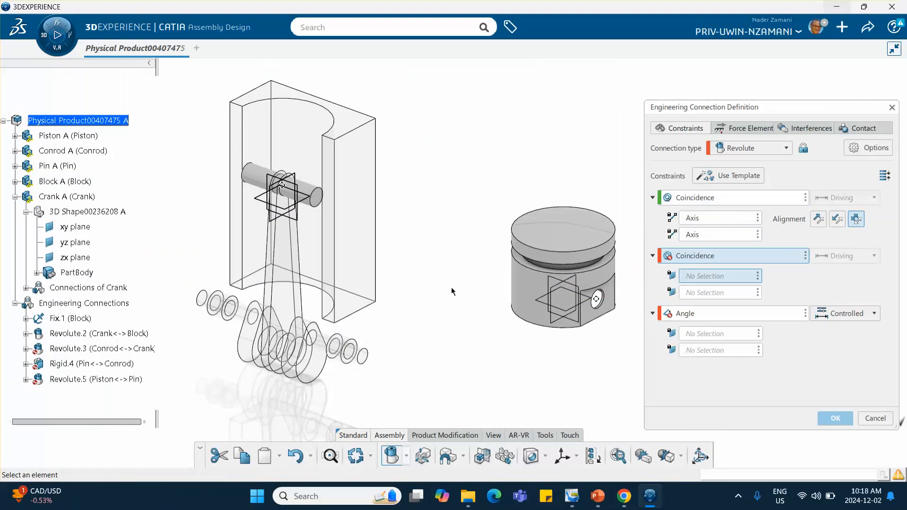
Make the Piston's zx plane coincident with the Pin's xy plane in the Revolute connection
{"action": "left_click", "coordinate": [545, 326]}
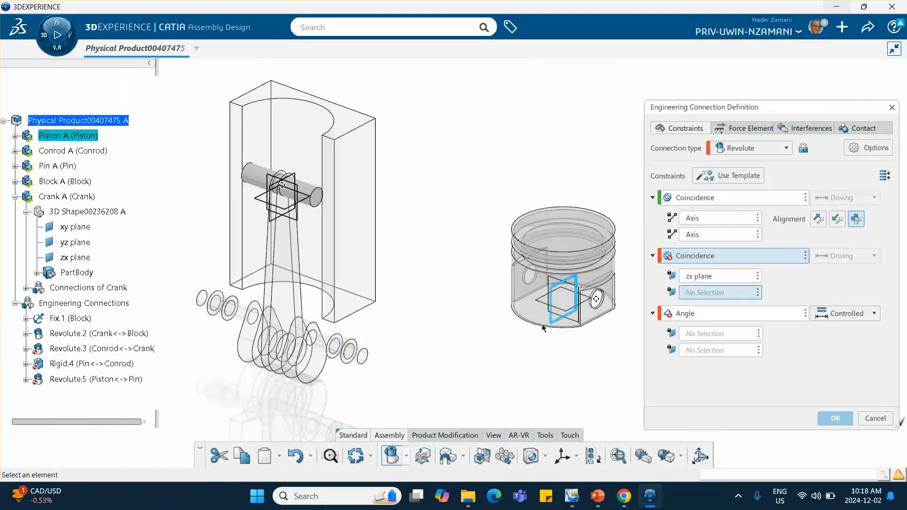
{"action": "left_click", "coordinate": [15, 167]}
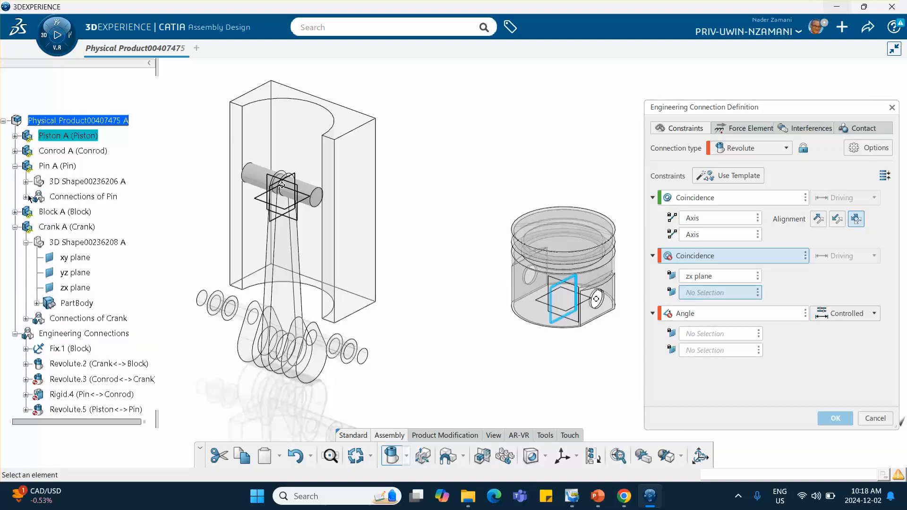
{"action": "left_click", "coordinate": [26, 181]}
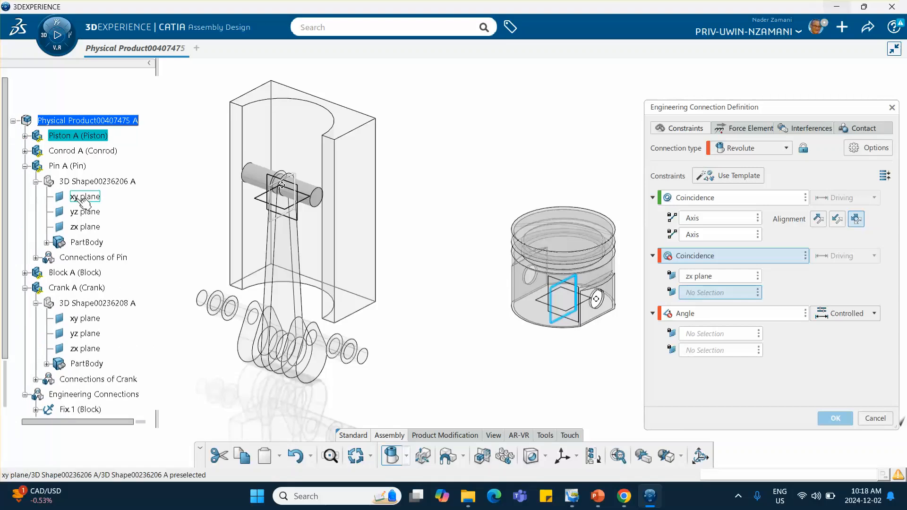
{"action": "left_click", "coordinate": [85, 198]}
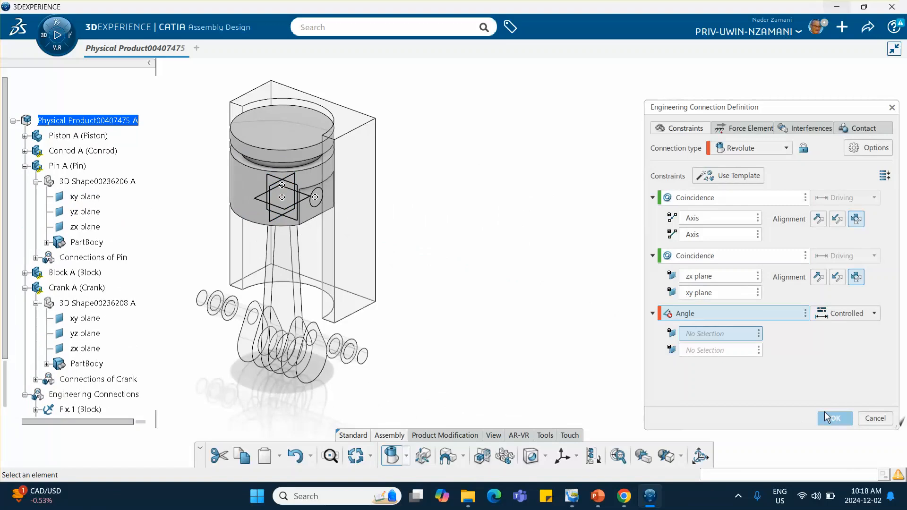
Delete the Angle constraint and create the piston–pin Revolute connection without a check contact specification
{"action": "left_click", "coordinate": [805, 315]}
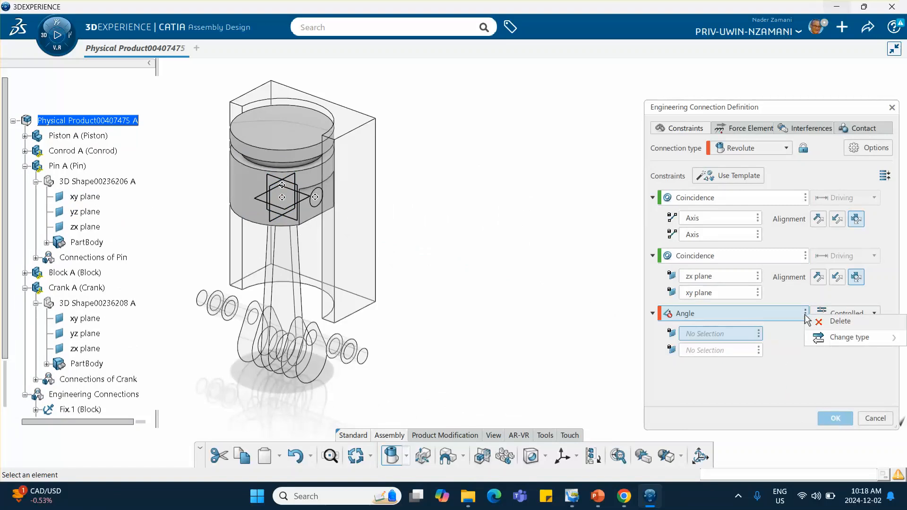
{"action": "left_click", "coordinate": [839, 322]}
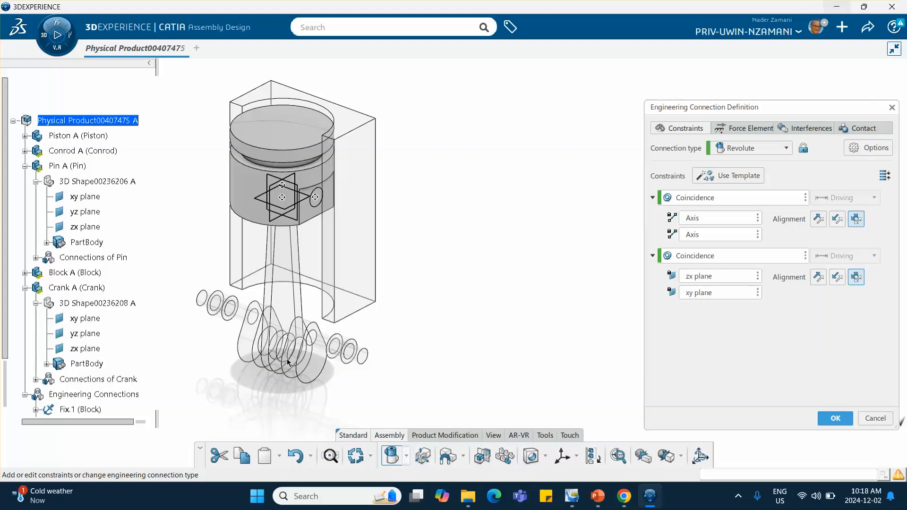
{"action": "left_click", "coordinate": [835, 418]}
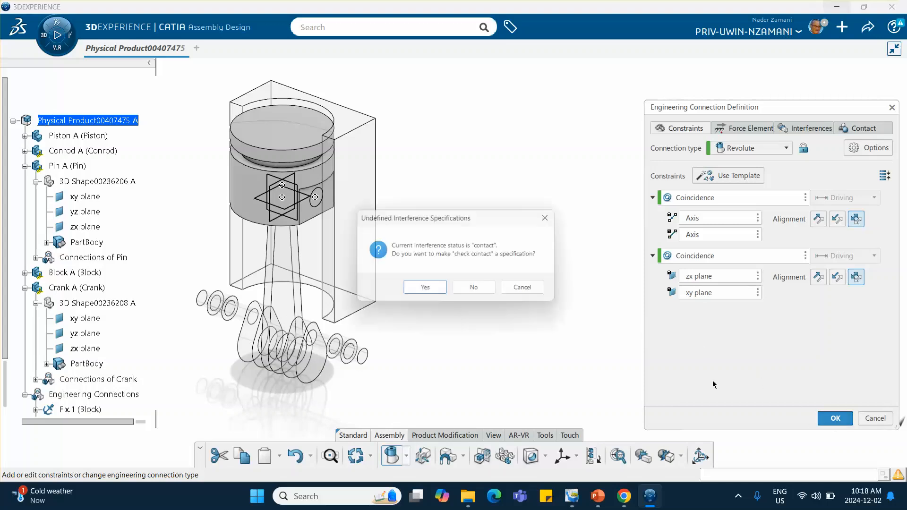
{"action": "left_click", "coordinate": [477, 291]}
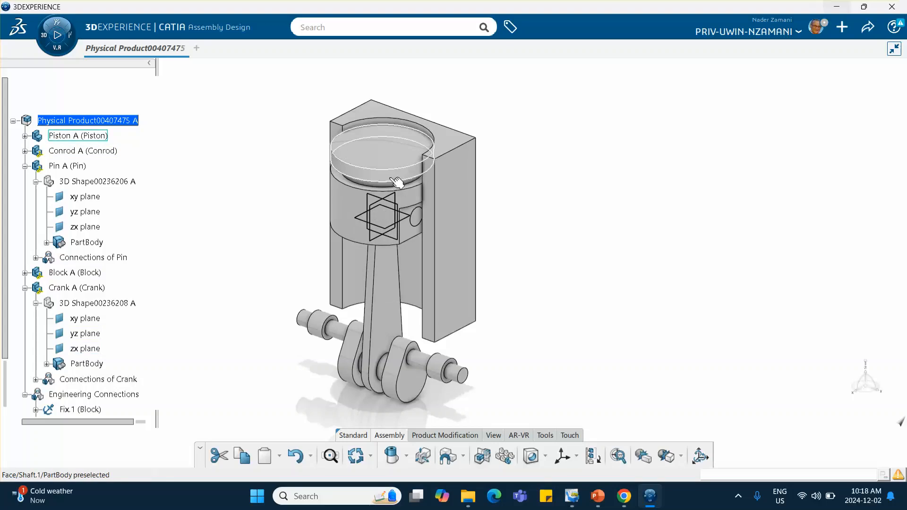
Start a Cylindrical connection making the Piston's cylinder axis coincident with the Block's bore axis
{"action": "left_click", "coordinate": [406, 457]}
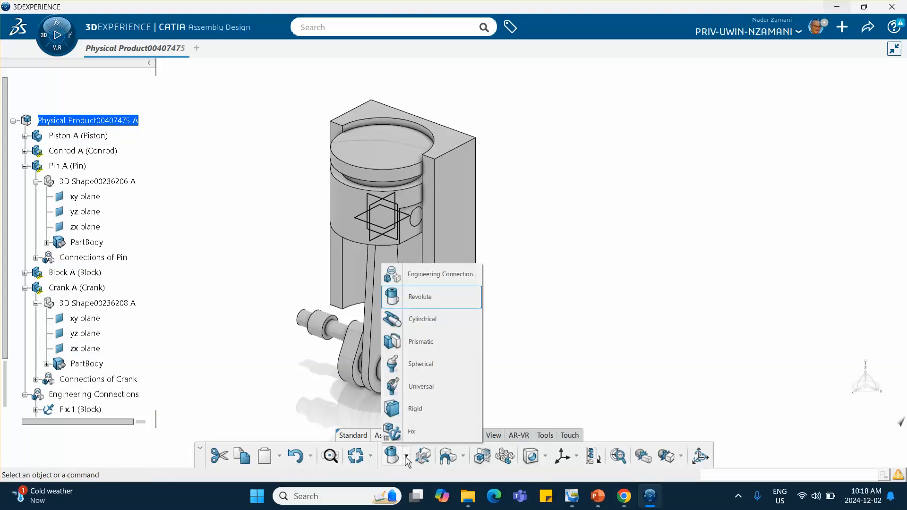
{"action": "left_click", "coordinate": [426, 321]}
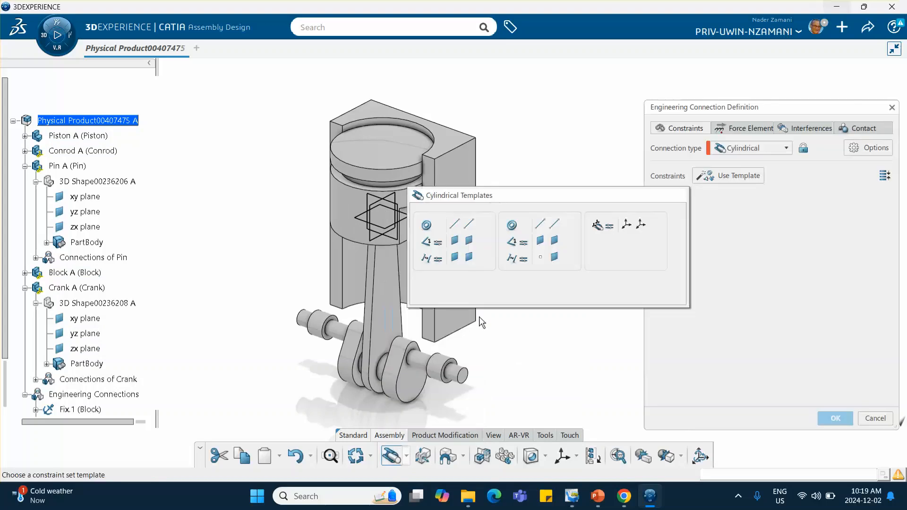
{"action": "left_click", "coordinate": [463, 234]}
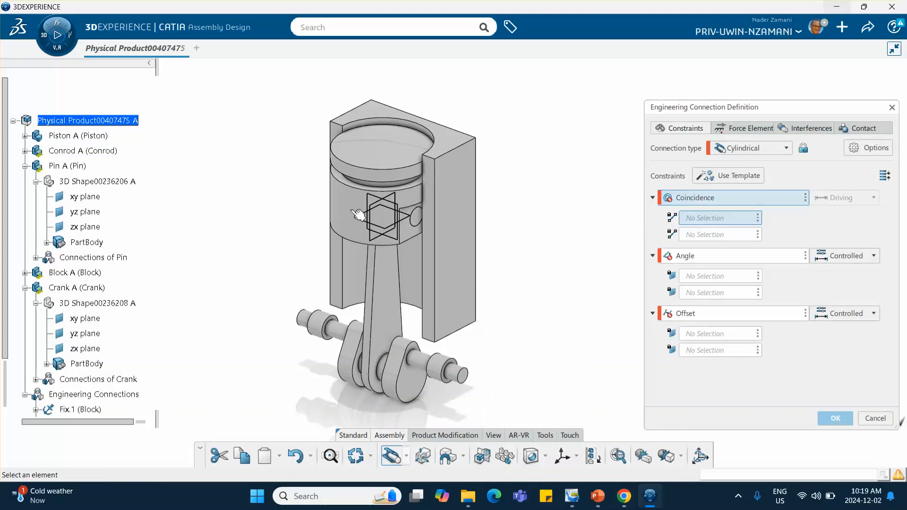
{"action": "left_click", "coordinate": [396, 262]}
{"action": "left_click", "coordinate": [415, 277]}
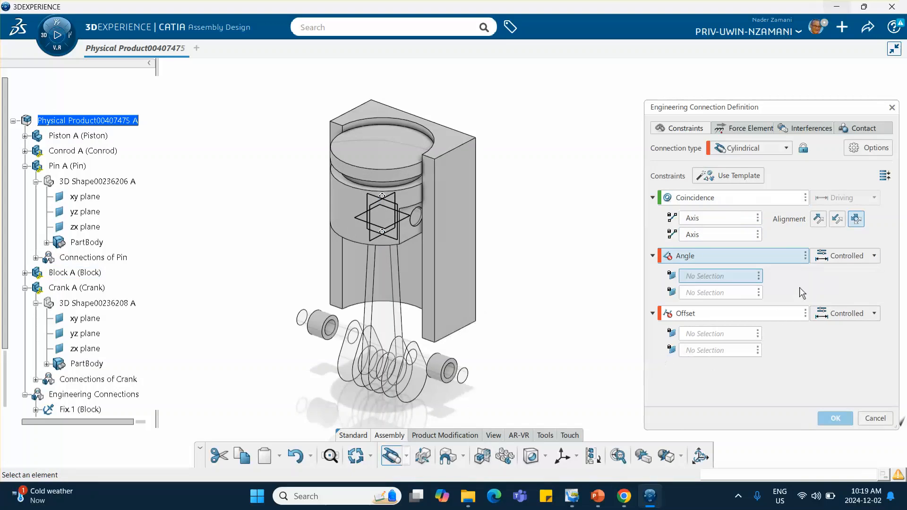
Delete the Angle and Offset constraints and create the piston–block Cylindrical connection without an interference specification
{"action": "left_click", "coordinate": [805, 256]}
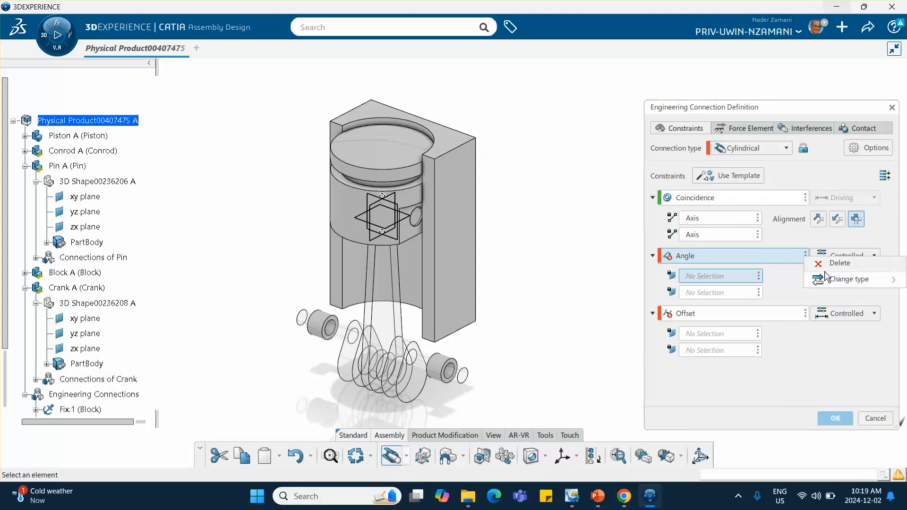
{"action": "left_click", "coordinate": [836, 263]}
{"action": "left_click", "coordinate": [805, 256]}
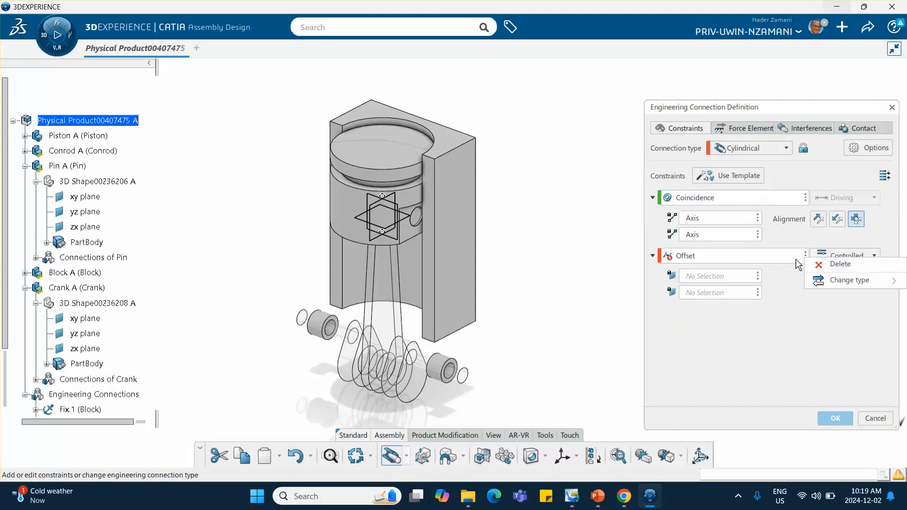
{"action": "left_click", "coordinate": [830, 264]}
{"action": "left_click", "coordinate": [837, 419]}
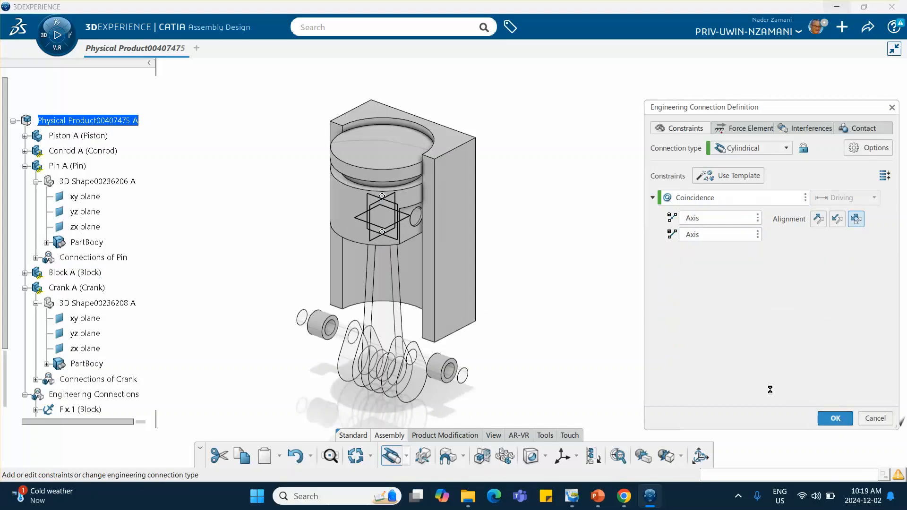
{"action": "left_click", "coordinate": [474, 290]}
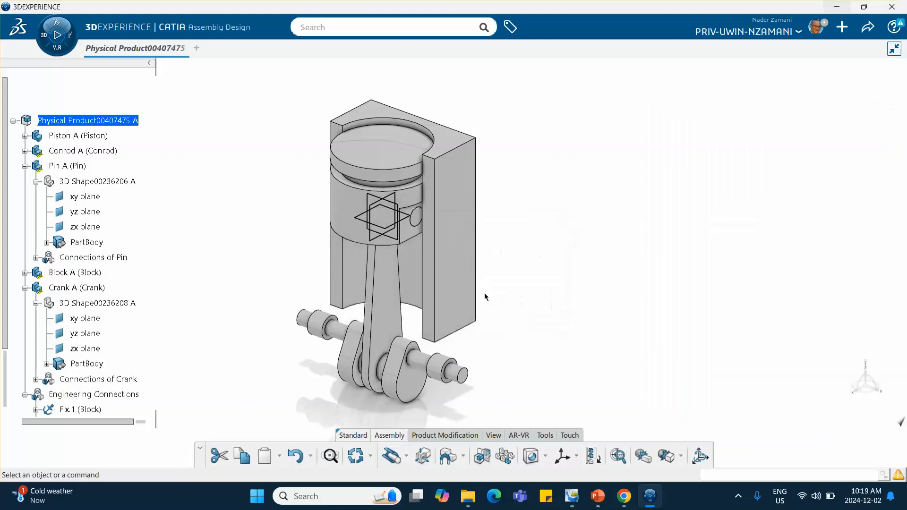
Test the mechanism by rotating the Crank about its main shaft axis with the engineering connections respected, and cancel the move
{"action": "mouse_move", "coordinate": [505, 288]}
{"action": "middle_mouse_down"}
{"action": "mouse_move", "coordinate": [507, 276]}
{"action": "mouse_move", "coordinate": [508, 295]}
{"action": "middle_mouse_up"}
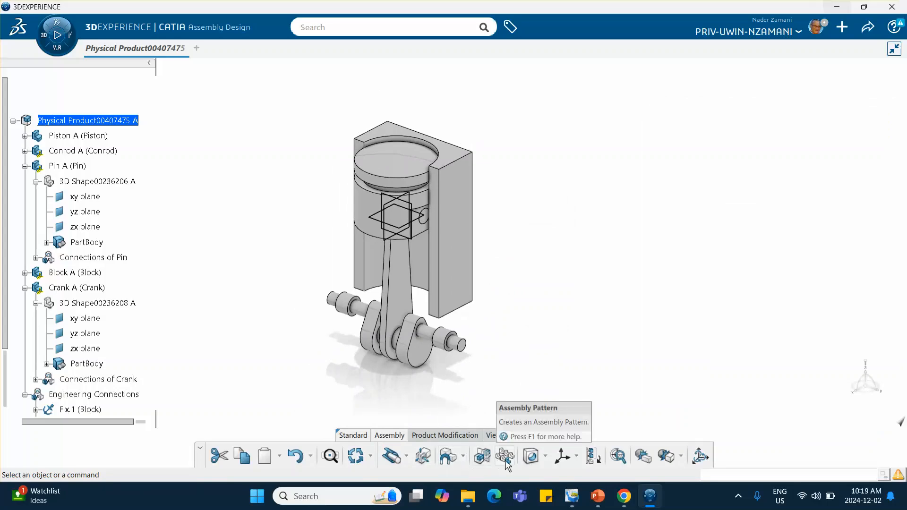
{"action": "left_click", "coordinate": [464, 457]}
{"action": "left_click", "coordinate": [484, 370]}
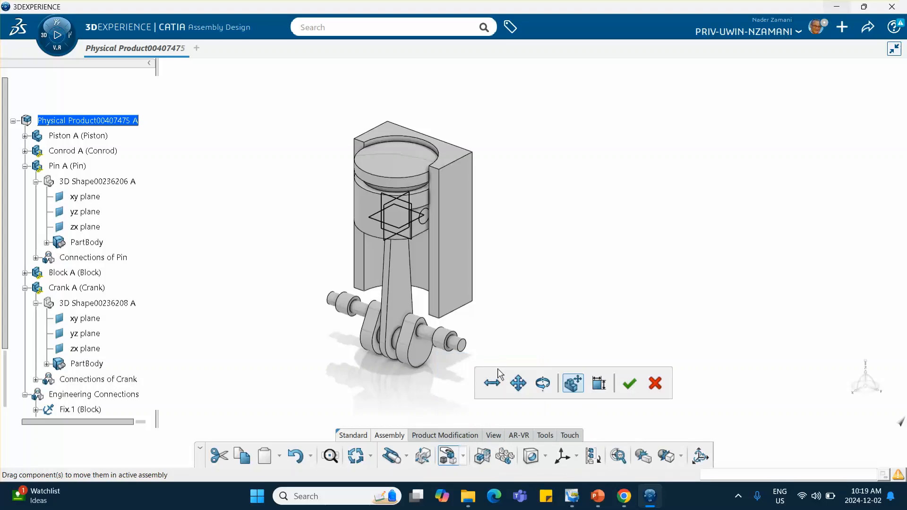
{"action": "left_click", "coordinate": [543, 385]}
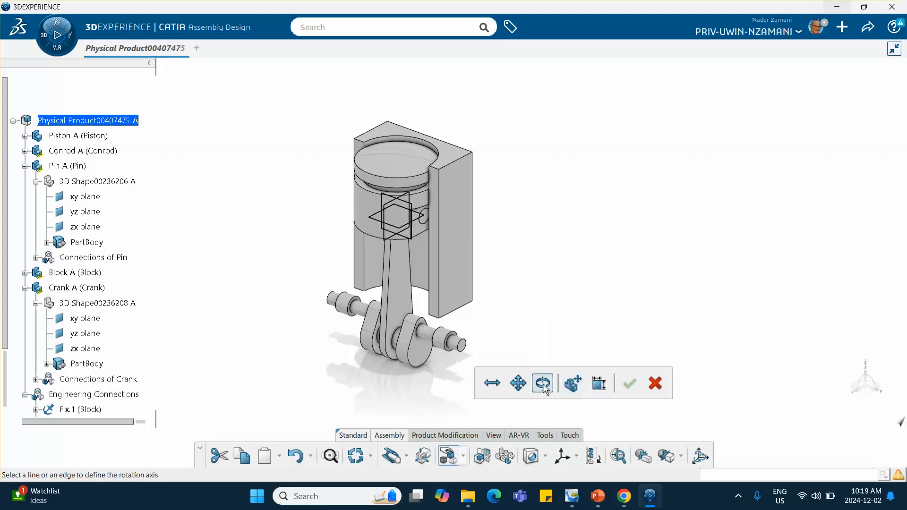
{"action": "left_click", "coordinate": [597, 388]}
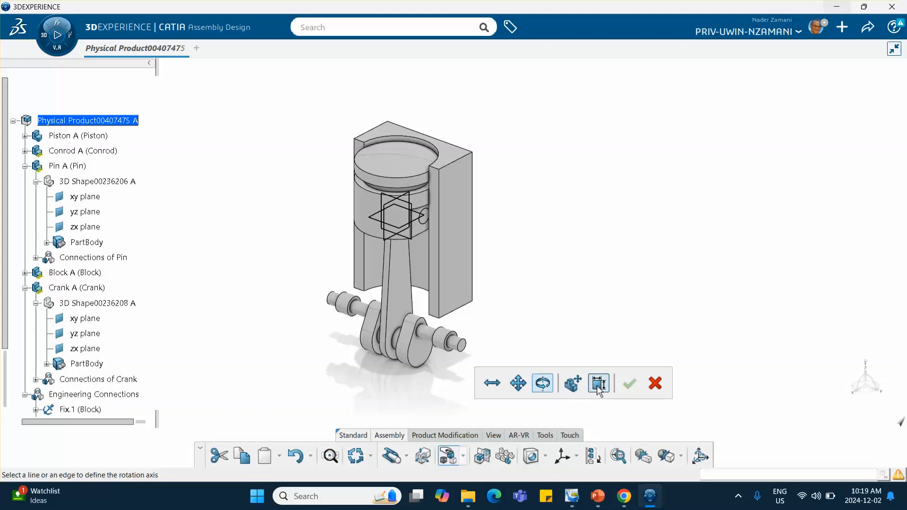
{"action": "mouse_move", "coordinate": [518, 383]}
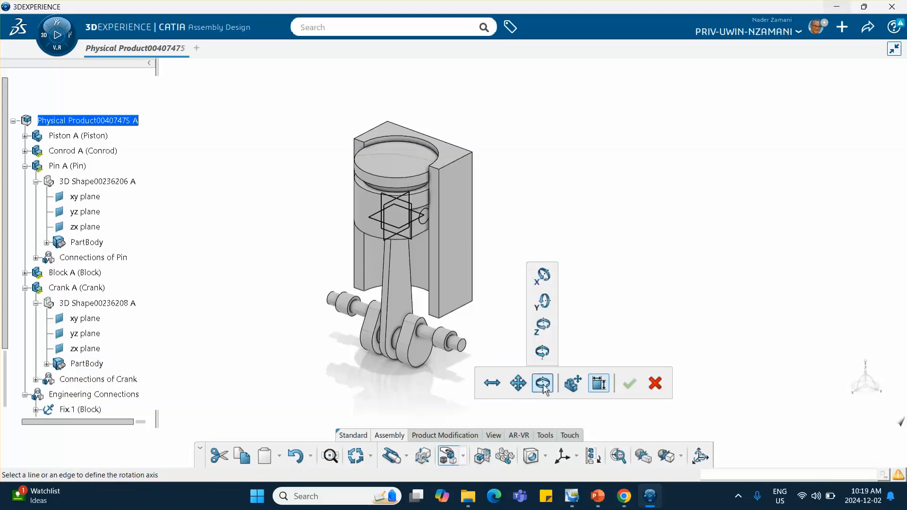
{"action": "left_click", "coordinate": [431, 340]}
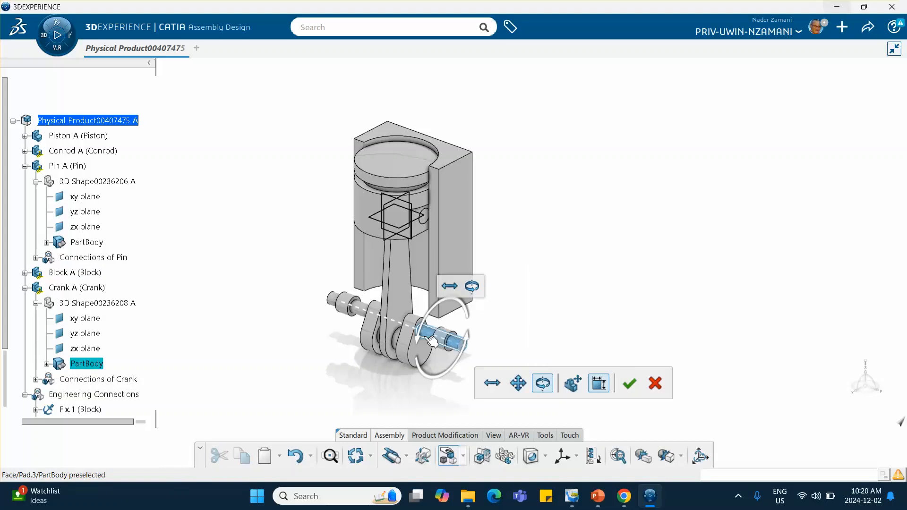
{"action": "left_click", "coordinate": [433, 314]}
{"action": "left_click_drag", "start_coordinate": [428, 312], "coordinate": [465, 333]}
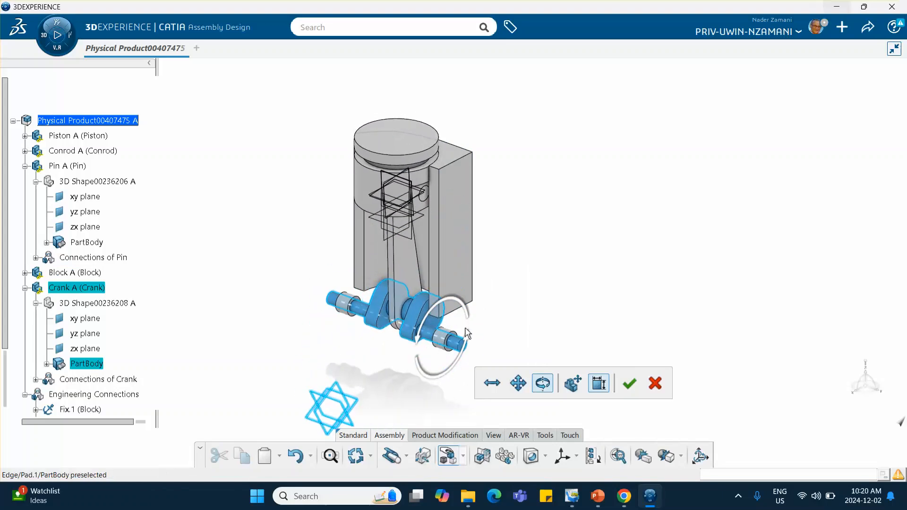
{"action": "left_click", "coordinate": [654, 384]}
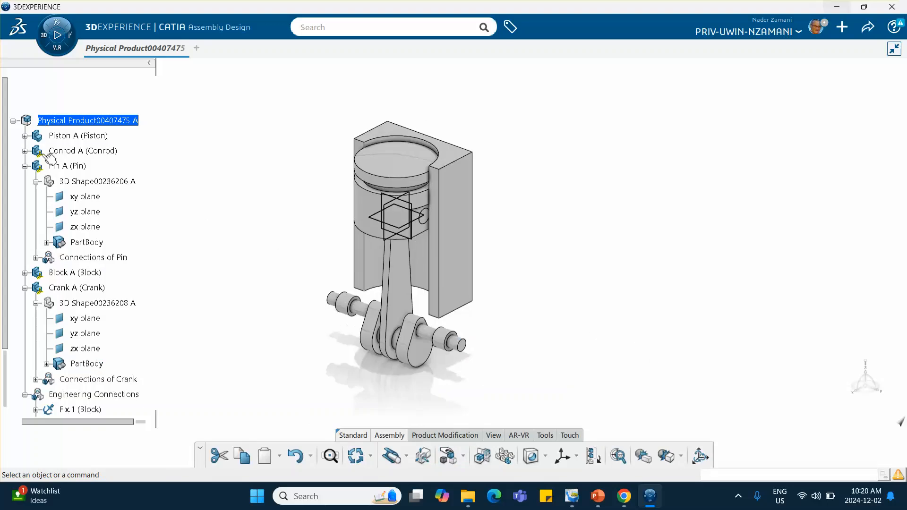
Collapse the Pin, Crank and Engineering Connections branches in the product tree
{"action": "left_click", "coordinate": [14, 122]}
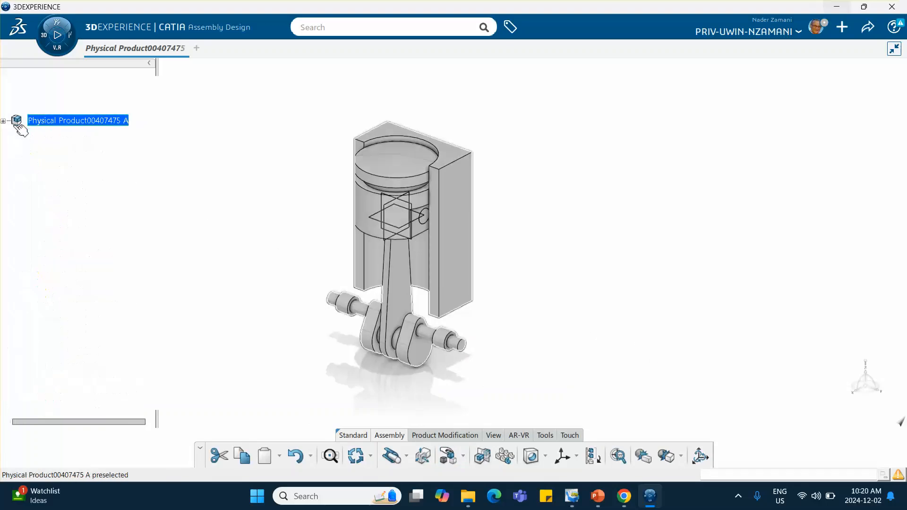
{"action": "left_click", "coordinate": [3, 122]}
{"action": "scroll", "coordinate": [23, 149], "scroll_direction": "up", "scroll_amount": 3}
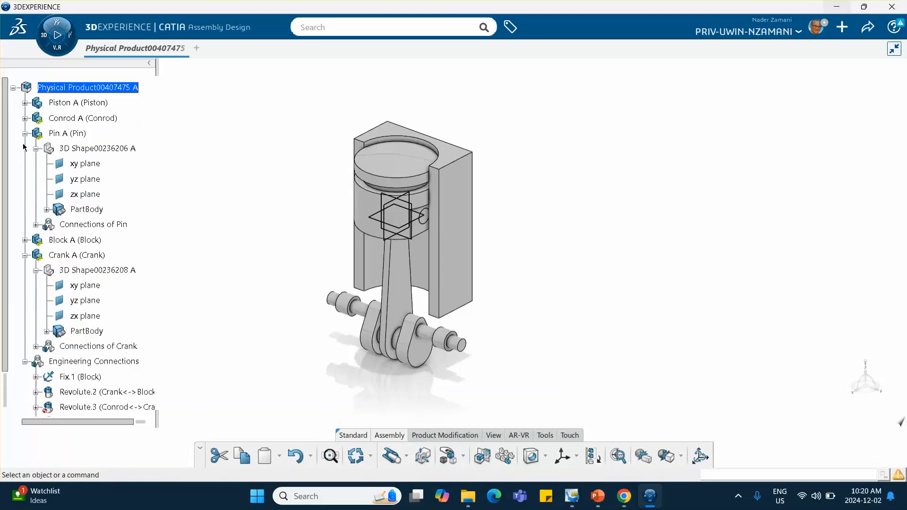
{"action": "left_click", "coordinate": [25, 133]}
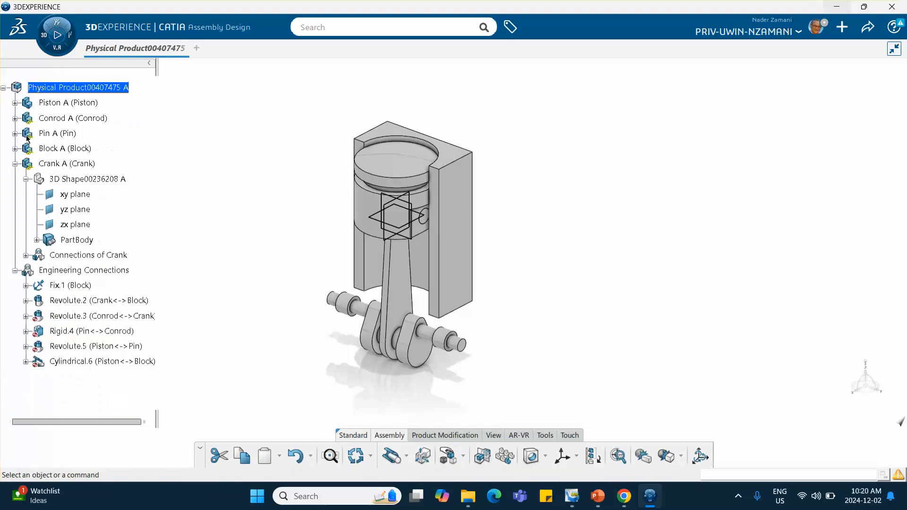
{"action": "left_click", "coordinate": [14, 164]}
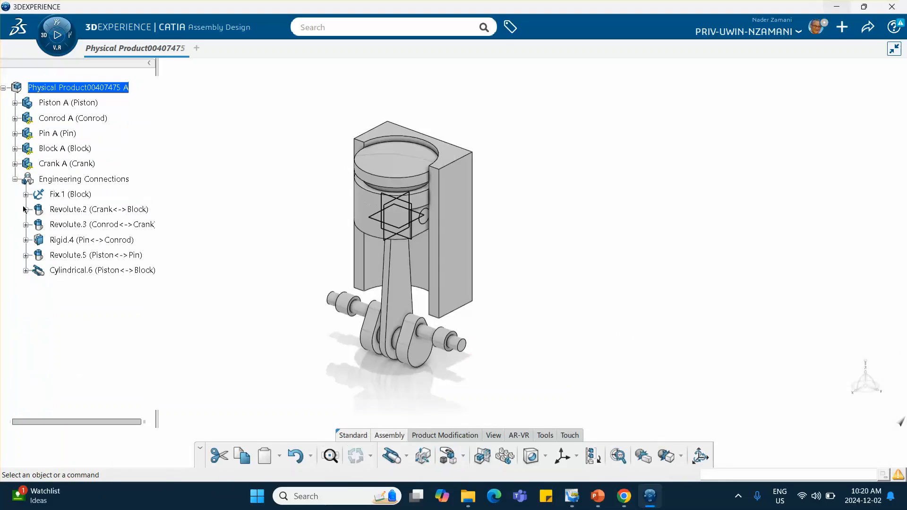
{"action": "left_click", "coordinate": [15, 180]}
{"action": "middle_click_drag", "start_coordinate": [94, 232], "coordinate": [138, 242]}
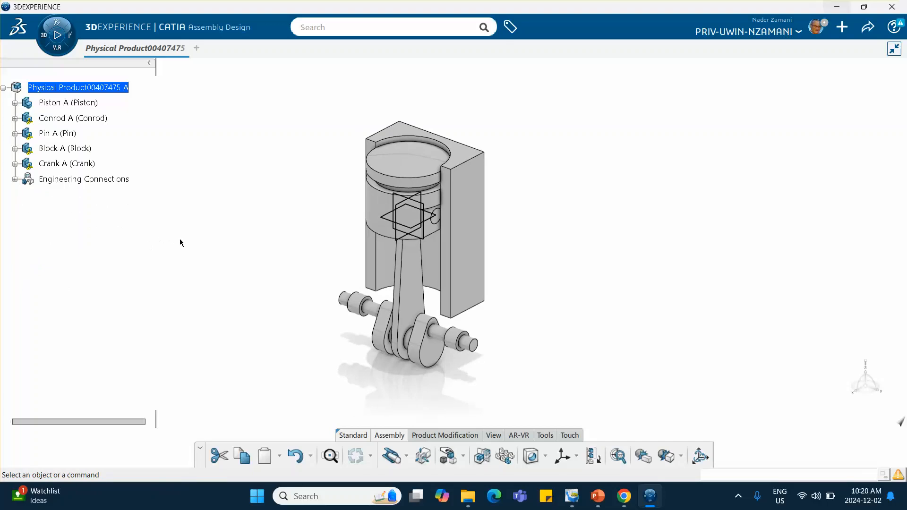
Switch the engine assembly to the Mechanical Systems Design app
{"action": "left_click", "coordinate": [42, 42]}
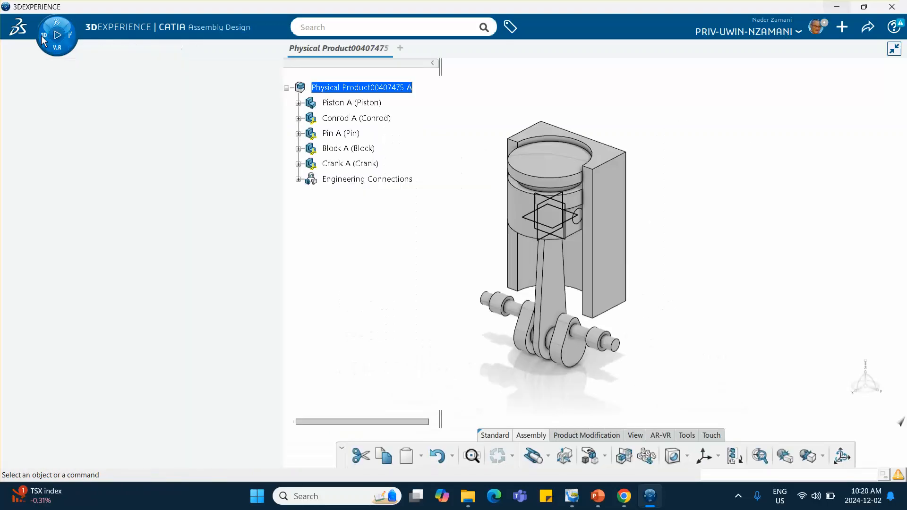
{"action": "left_click", "coordinate": [44, 48]}
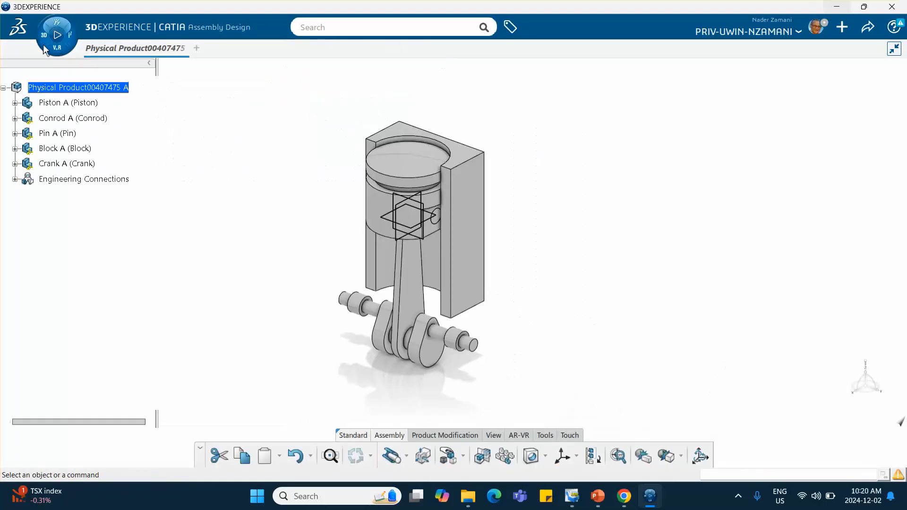
{"action": "left_click", "coordinate": [43, 40]}
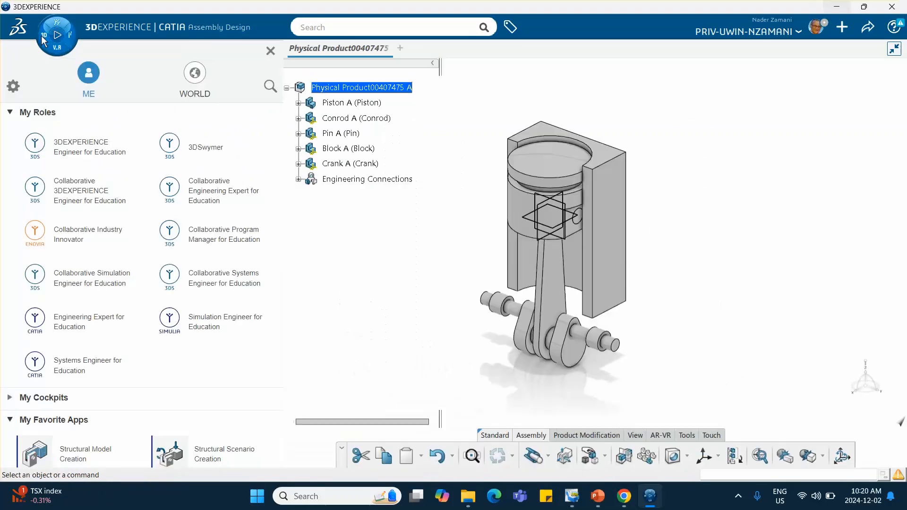
{"action": "scroll", "coordinate": [65, 210], "scroll_direction": "down", "scroll_amount": 6}
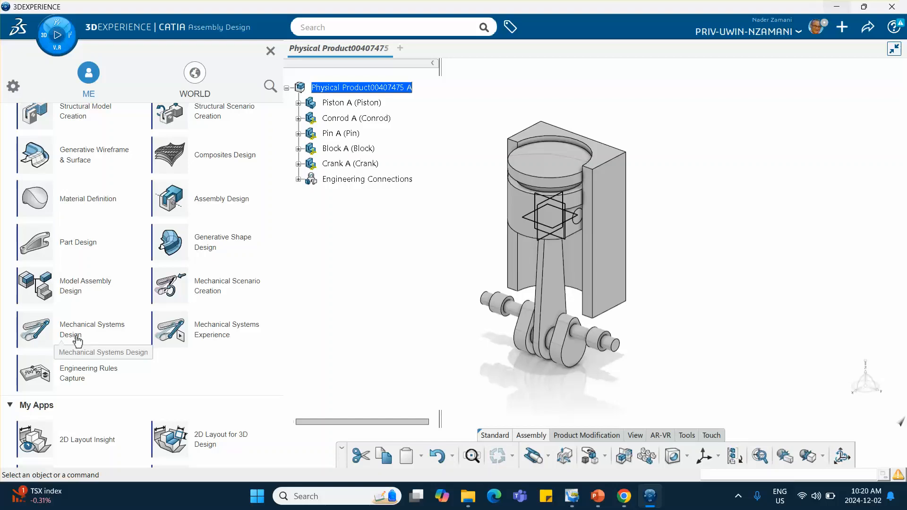
{"action": "left_click", "coordinate": [76, 336]}
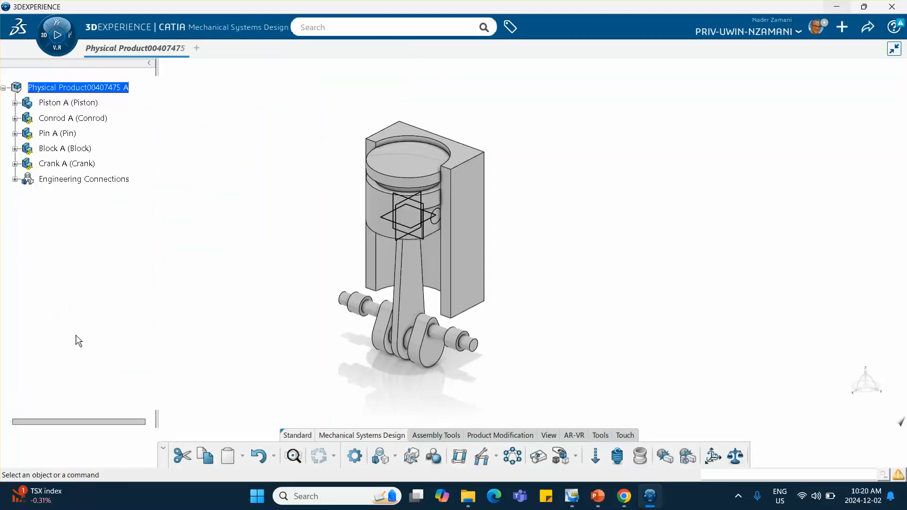
Insert a mechanism representation with default properties and review its joints and the Revolute.2 angle command in the Mechanism Manager
{"action": "left_click", "coordinate": [461, 457]}
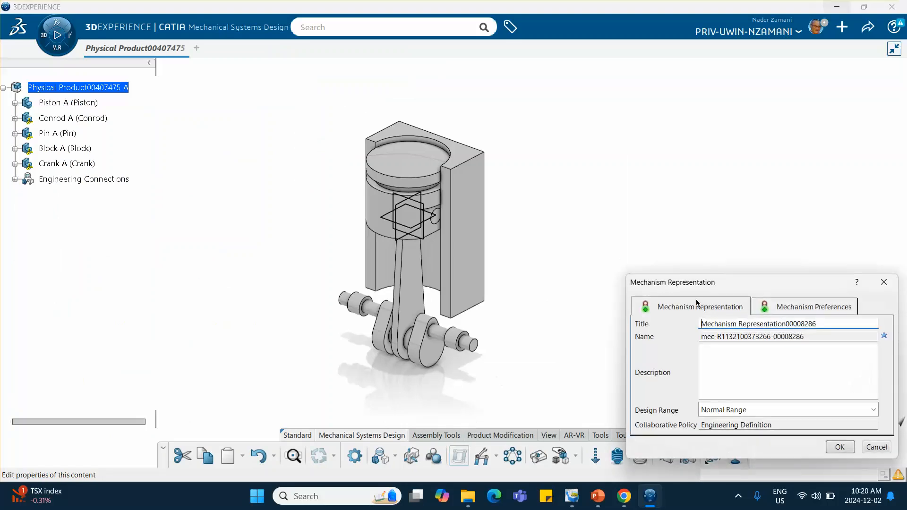
{"action": "left_click", "coordinate": [839, 447]}
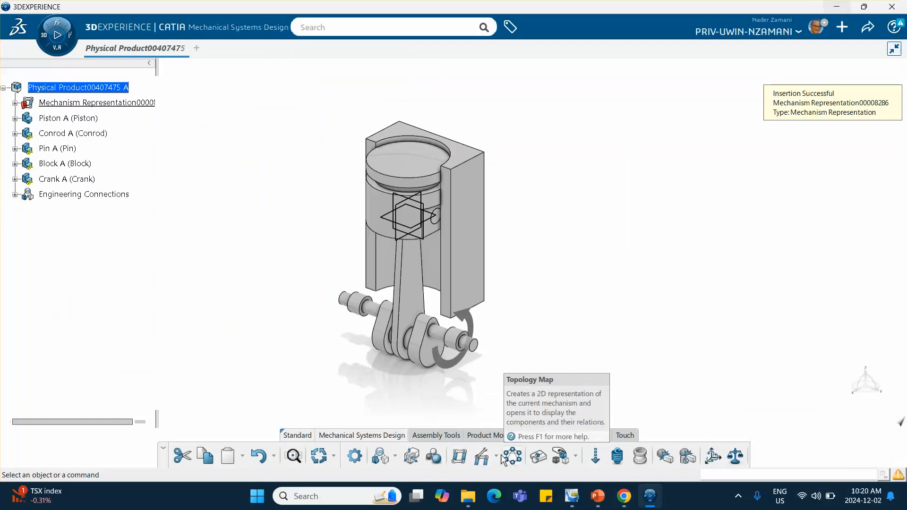
{"action": "left_click", "coordinate": [482, 456]}
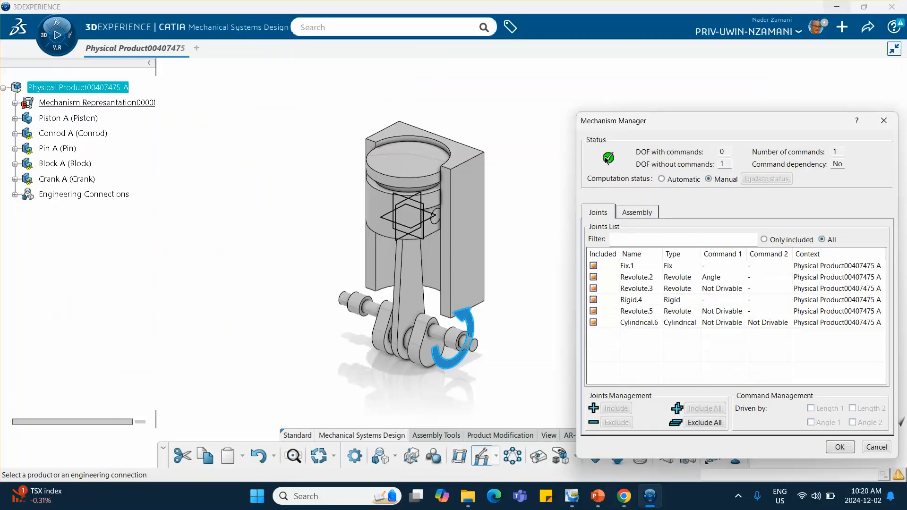
{"action": "mouse_move", "coordinate": [607, 162]}
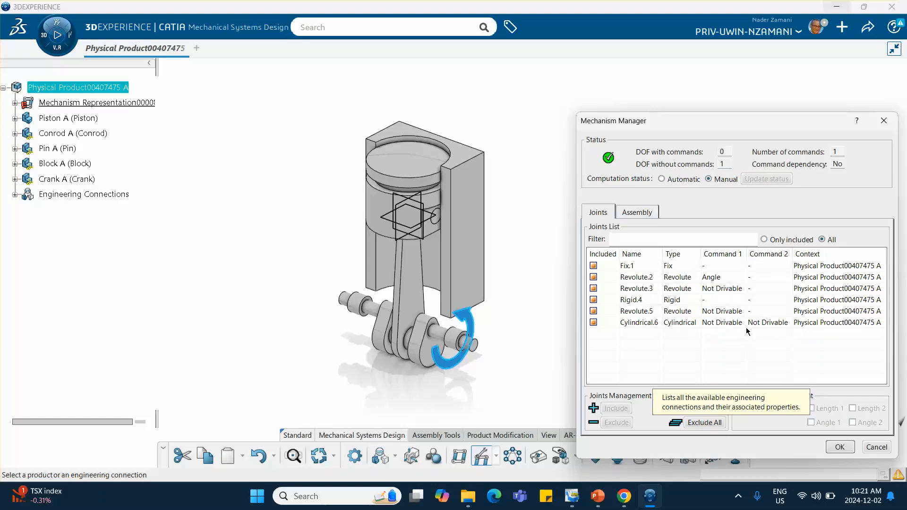
{"action": "left_click", "coordinate": [713, 279]}
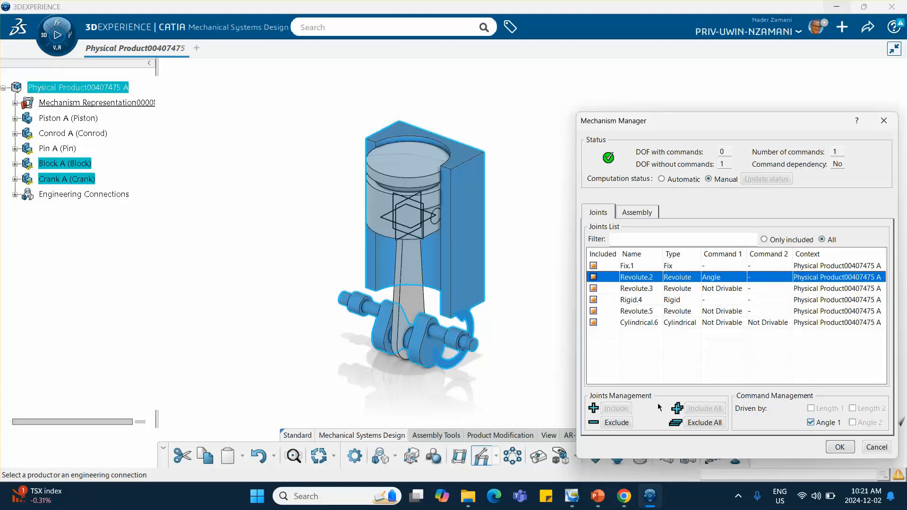
{"action": "left_click", "coordinate": [840, 448]}
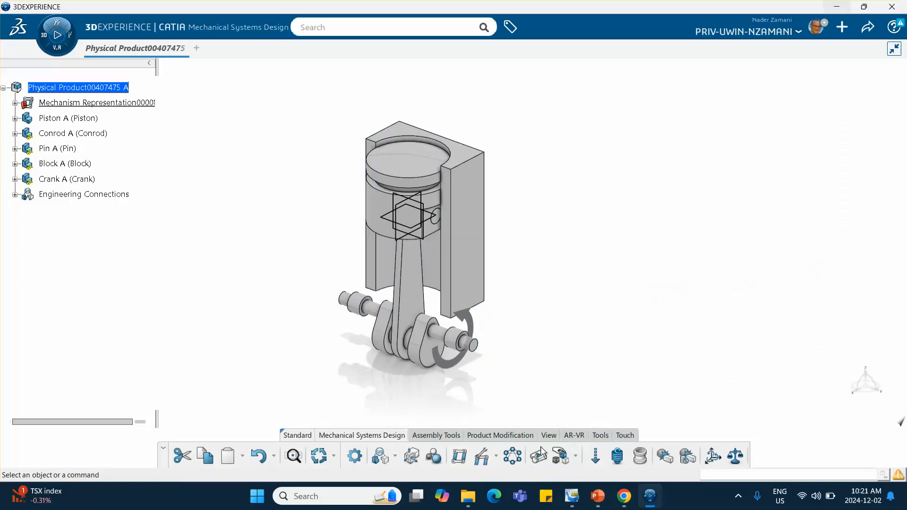
Test the mechanism in the Mechanism Player by varying the crank angle command, and reset it before closing
{"action": "left_click", "coordinate": [533, 458]}
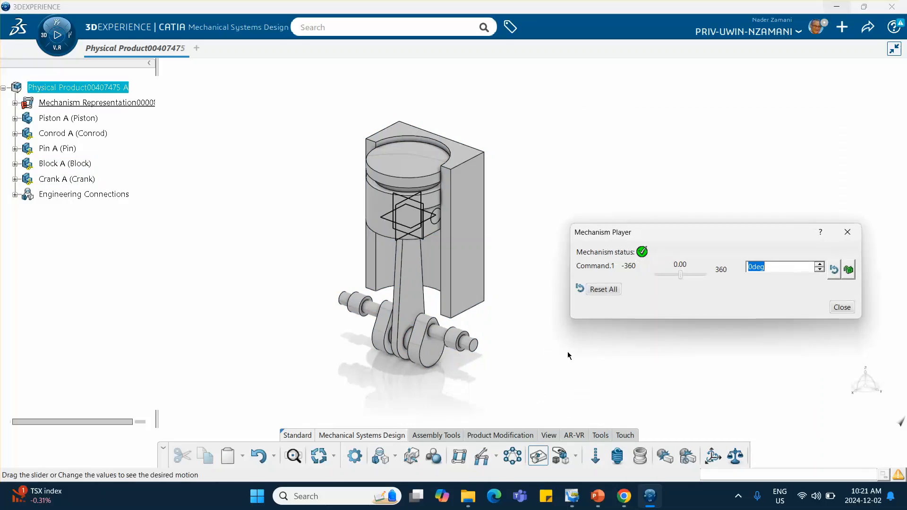
{"action": "scroll", "coordinate": [496, 290], "scroll_direction": "up", "scroll_amount": 5}
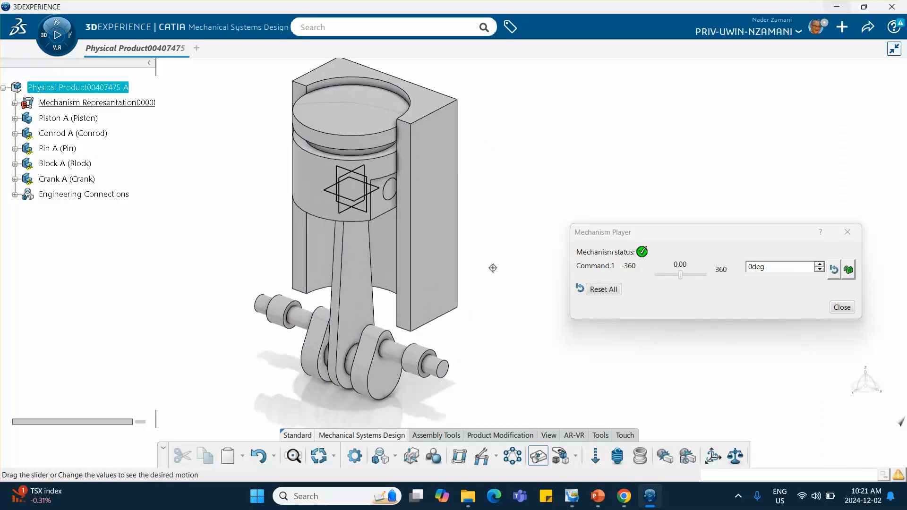
{"action": "mouse_move", "coordinate": [683, 274]}
{"action": "left_mouse_down"}
{"action": "mouse_move", "coordinate": [705, 274]}
{"action": "mouse_move", "coordinate": [668, 274]}
{"action": "mouse_move", "coordinate": [676, 274]}
{"action": "left_mouse_up"}
{"action": "left_click", "coordinate": [604, 289]}
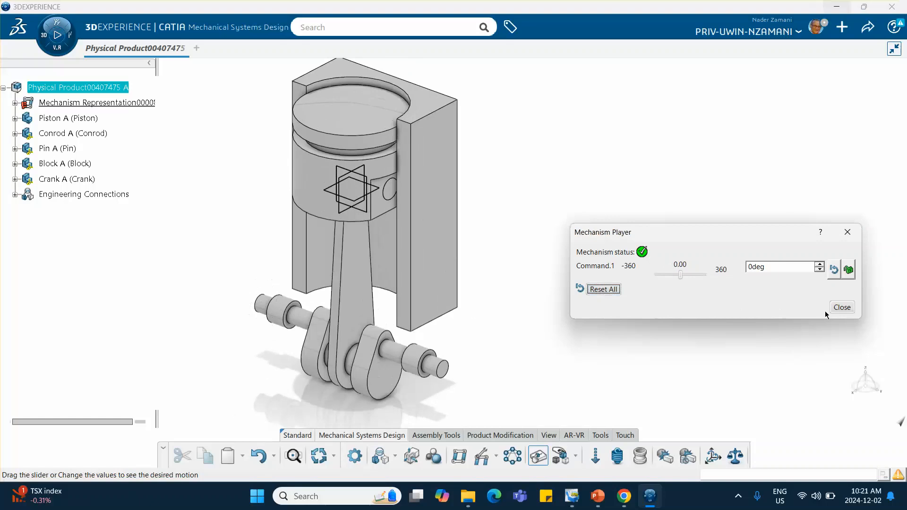
{"action": "left_click", "coordinate": [842, 308]}
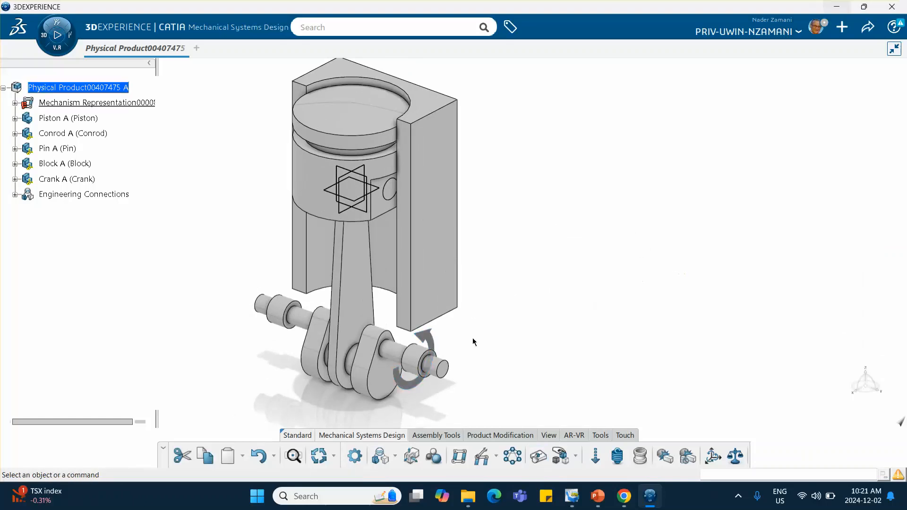
Switch to Mechanical Systems Experience and create a kinematics simulation with the mechanism and kinematics scenario creation options off
{"action": "left_click", "coordinate": [44, 35]}
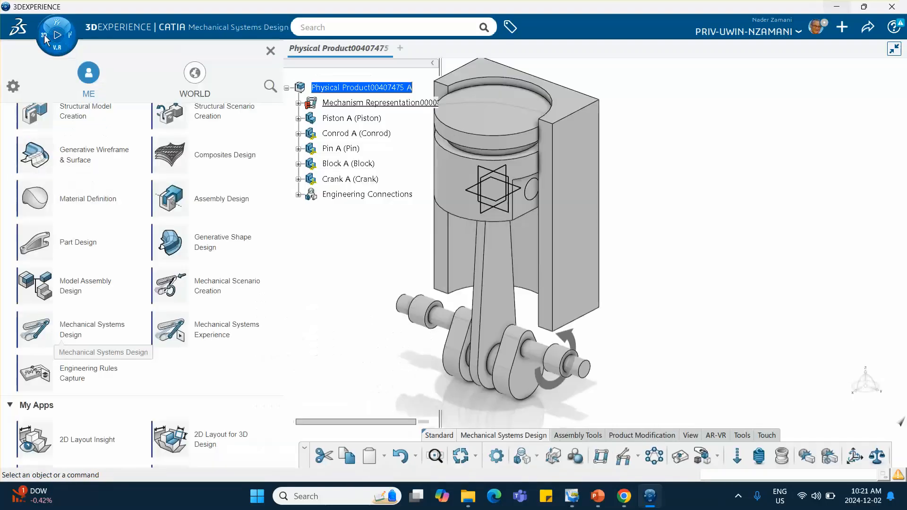
{"action": "left_click", "coordinate": [220, 335]}
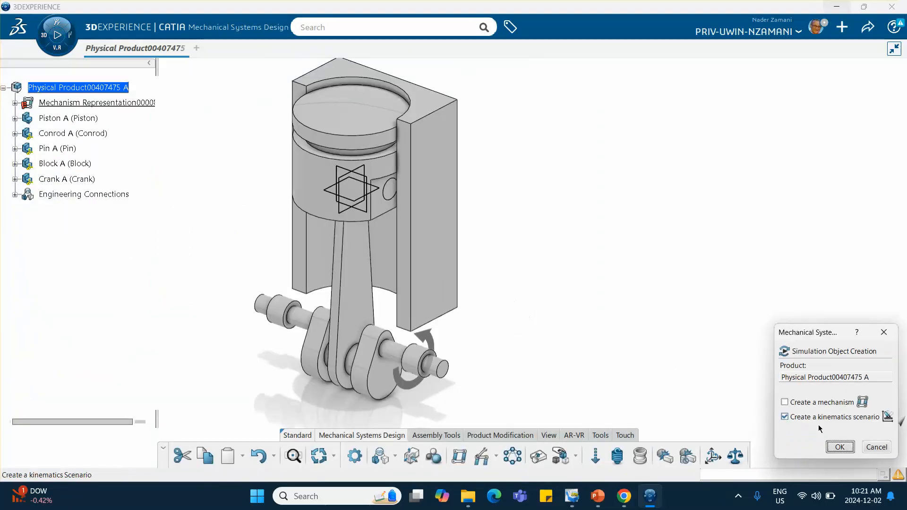
{"action": "left_click", "coordinate": [784, 417]}
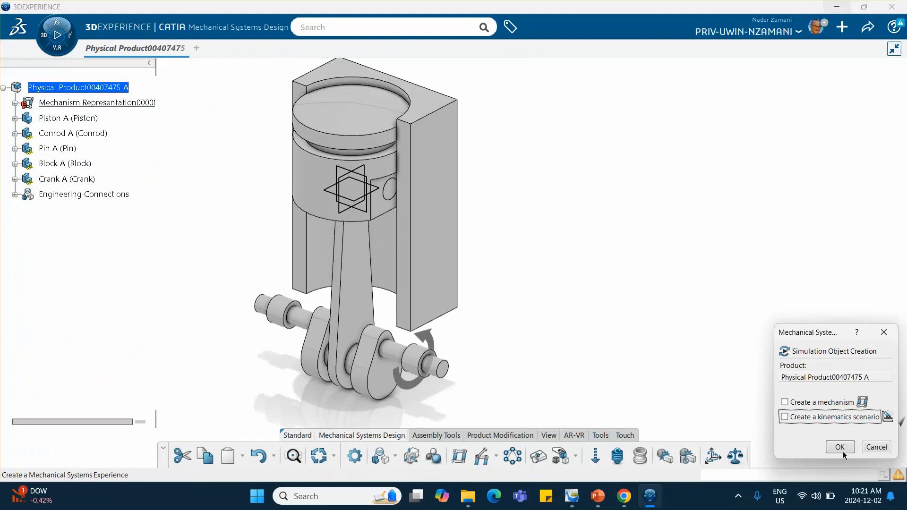
{"action": "left_click", "coordinate": [840, 447]}
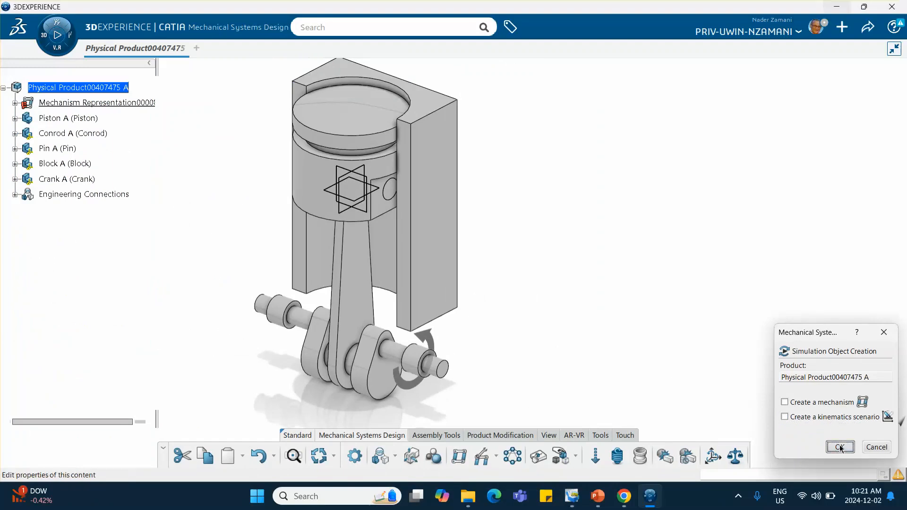
{"action": "left_click", "coordinate": [843, 449]}
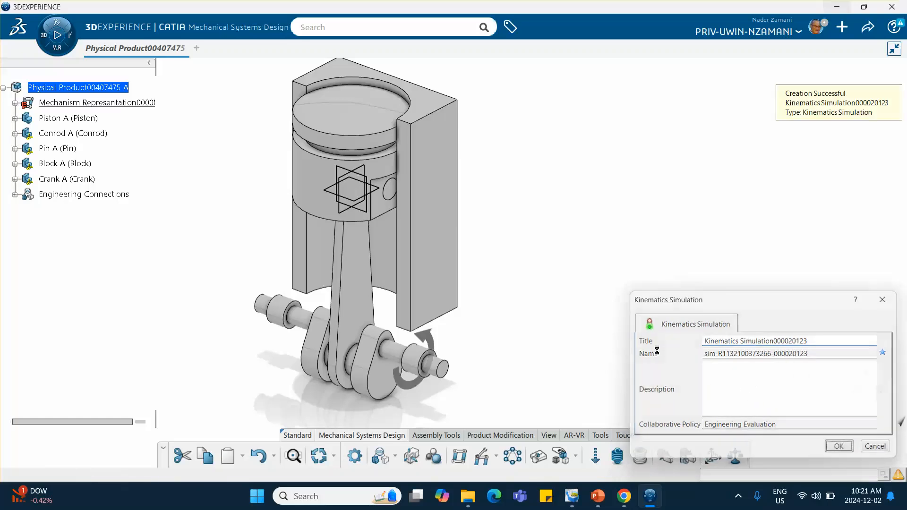
Start a Law Excitation with the mechanism's Command.1 (Revolute.2) as its support
{"action": "scroll", "coordinate": [558, 331], "scroll_direction": "up", "scroll_amount": 5}
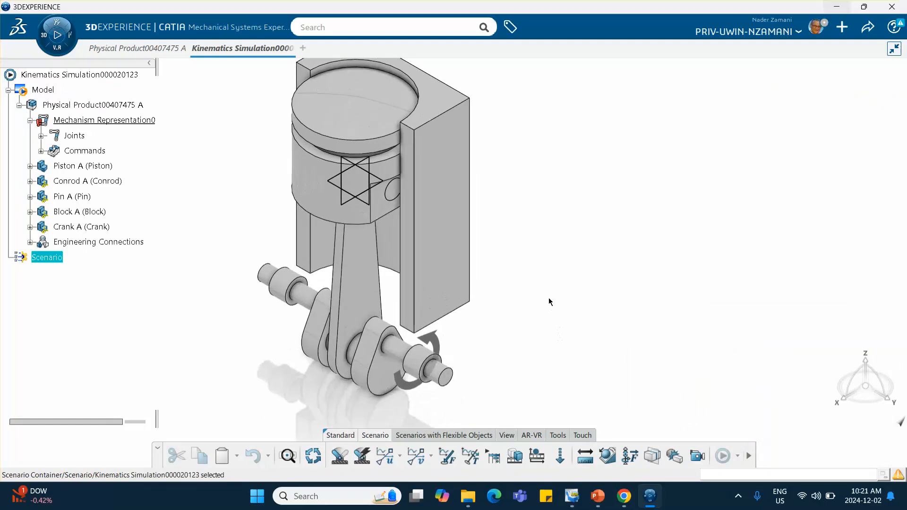
{"action": "left_click", "coordinate": [390, 458]}
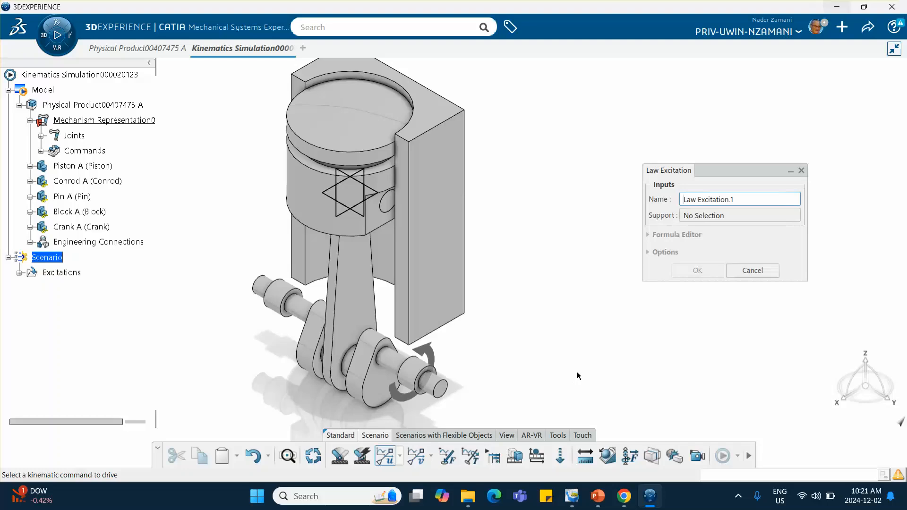
{"action": "left_click", "coordinate": [41, 136]}
{"action": "left_click", "coordinate": [41, 136]}
{"action": "left_click", "coordinate": [41, 151]}
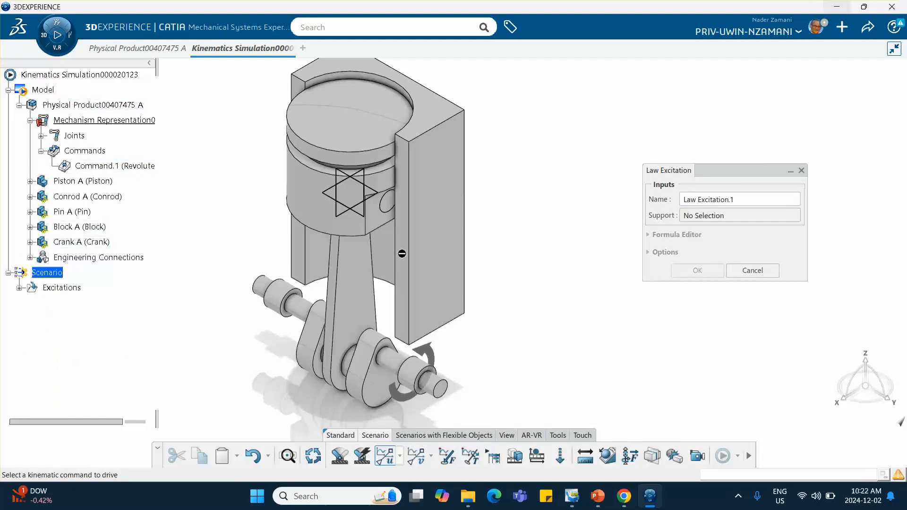
{"action": "left_click", "coordinate": [101, 166]}
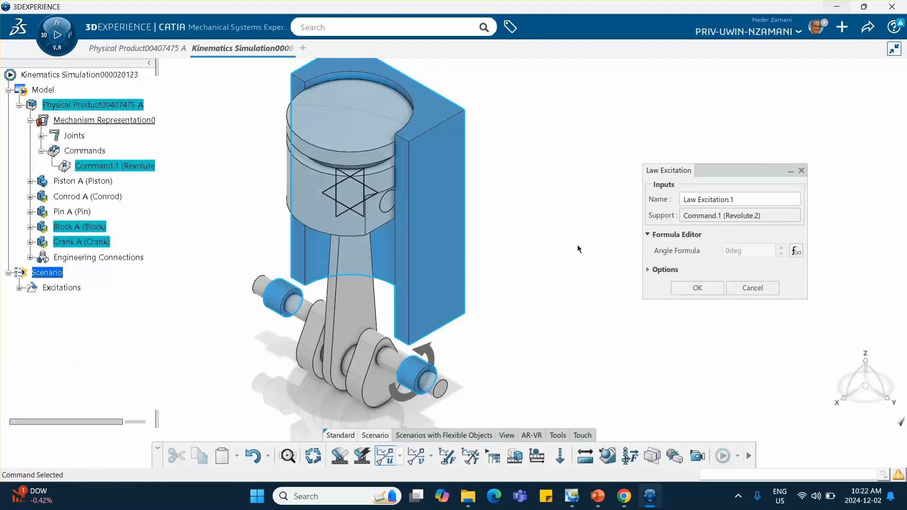
Set the excitation's angle formula to 60turn_min*`Excitations\Law Excitation.1\Time` and create the excitation
{"action": "left_click", "coordinate": [795, 252]}
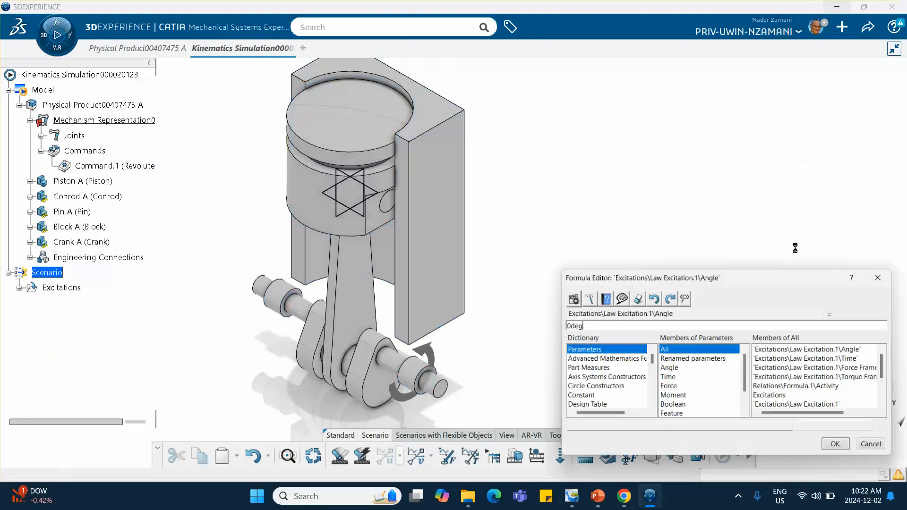
{"action": "left_click", "coordinate": [600, 327]}
{"action": "left_click_drag", "start_coordinate": [597, 326], "coordinate": [549, 326]}
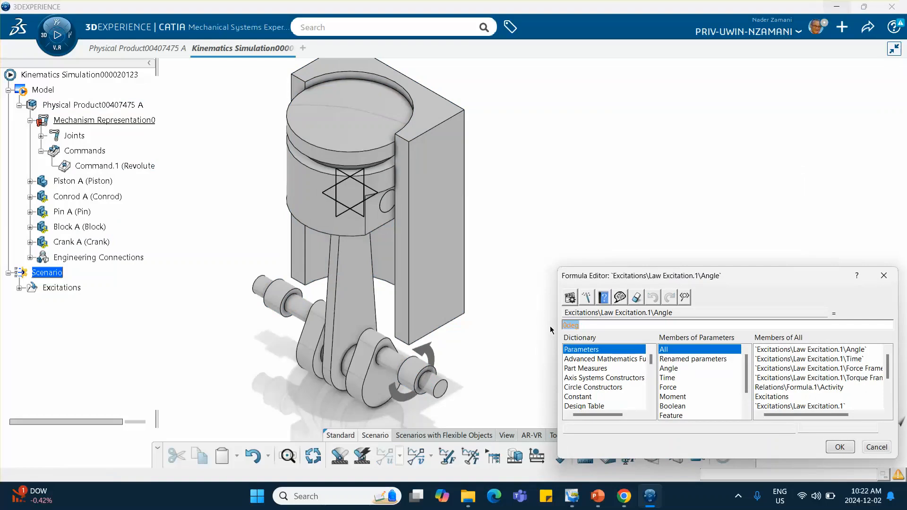
{"action": "type", "text": "1tur"}
{"action": "key", "text": "BackSpace"}
{"action": "type", "text": "60"}
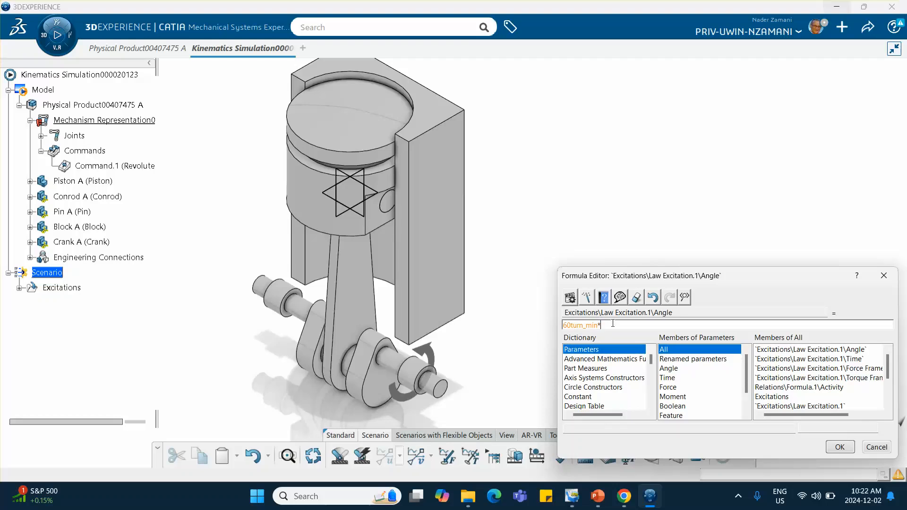
{"action": "left_click", "coordinate": [667, 377]}
{"action": "double_click", "coordinate": [791, 350]}
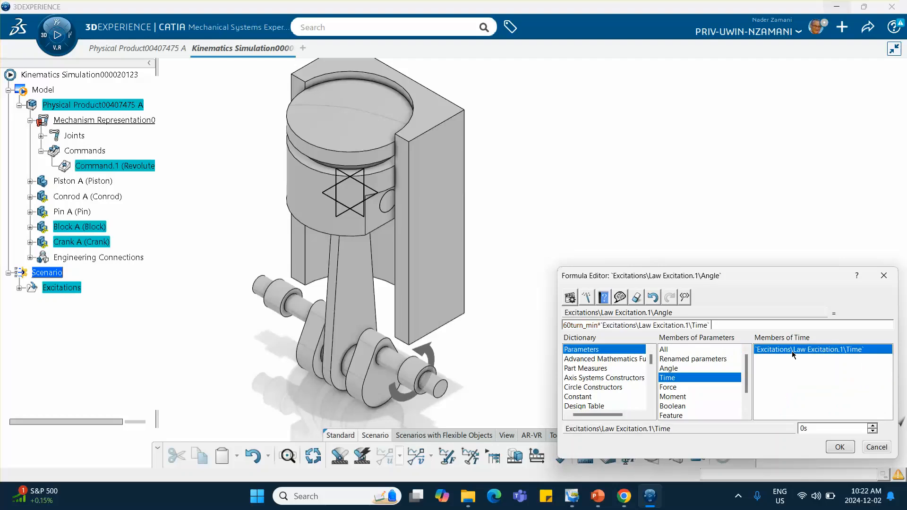
{"action": "left_click", "coordinate": [840, 447]}
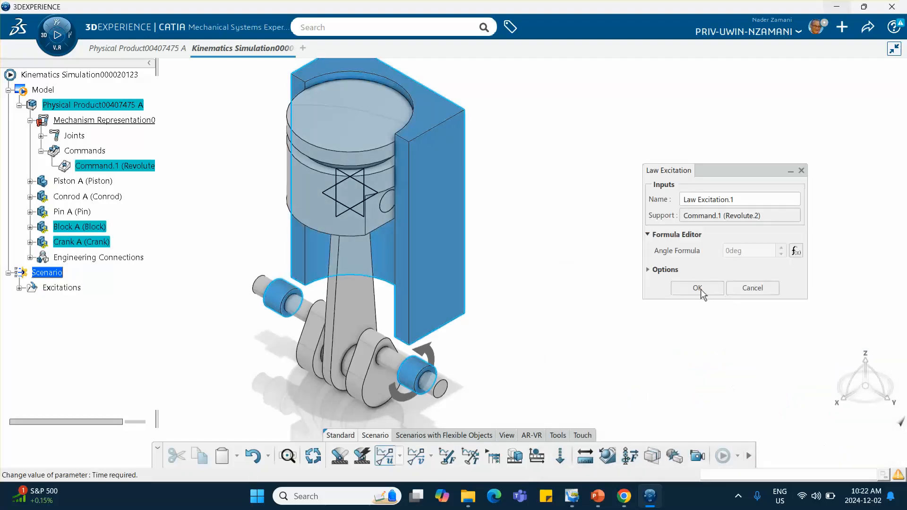
{"action": "left_click", "coordinate": [698, 288]}
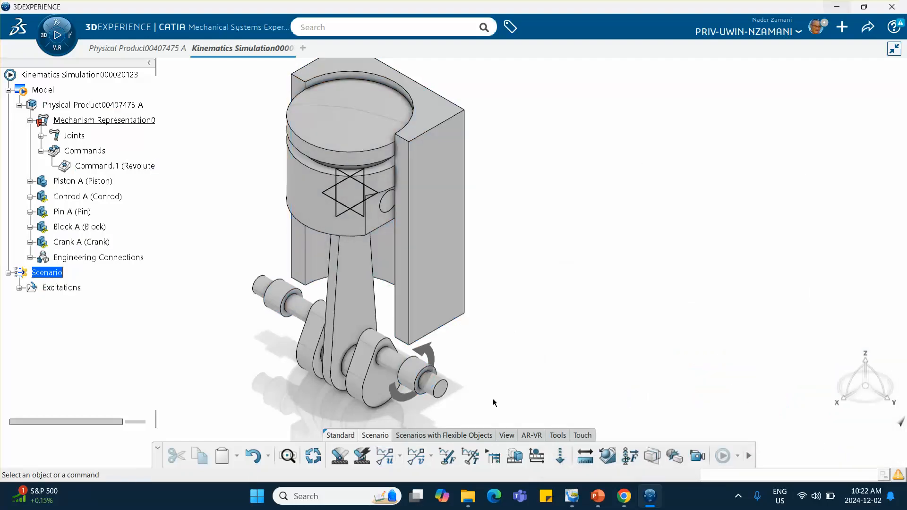
Create a kinematics scenario for the mechanism and reference Law Excitation.1 as its excitation
{"action": "left_click", "coordinate": [340, 457]}
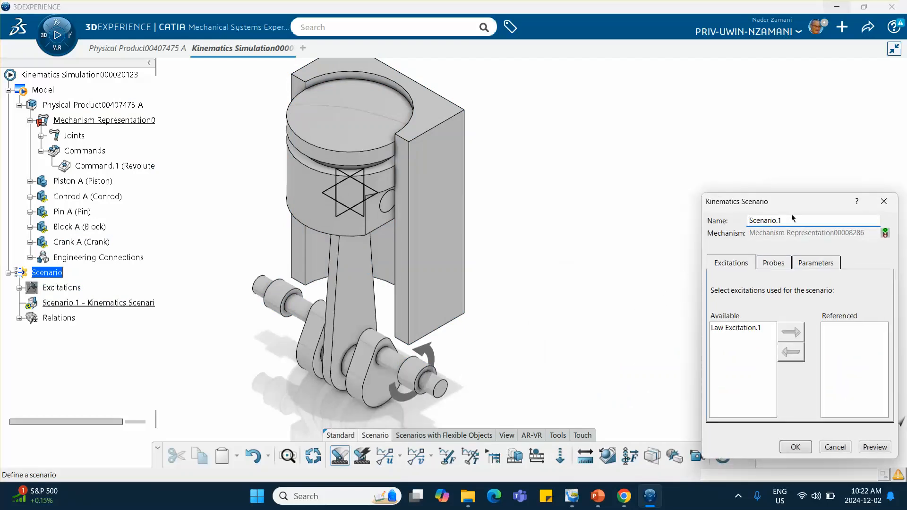
{"action": "left_click_drag", "start_coordinate": [771, 196], "coordinate": [673, 137]}
{"action": "left_click", "coordinate": [640, 273]}
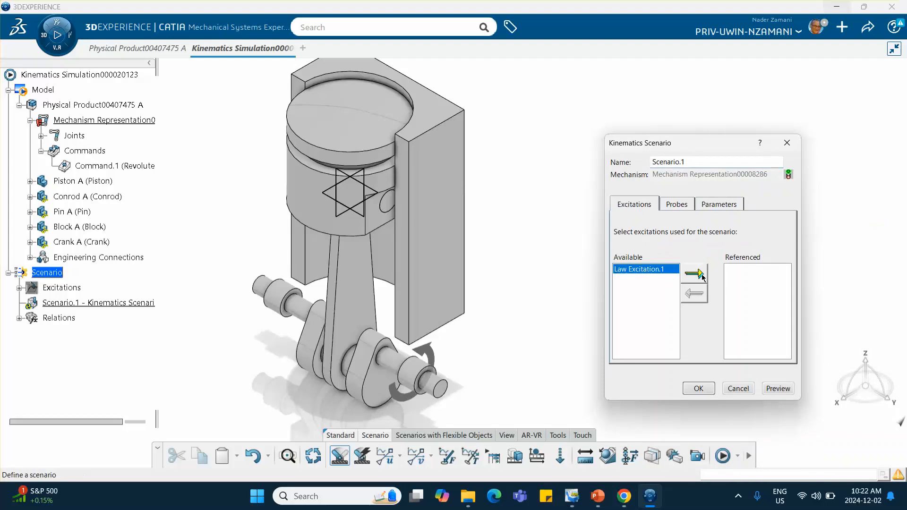
{"action": "left_click", "coordinate": [693, 275]}
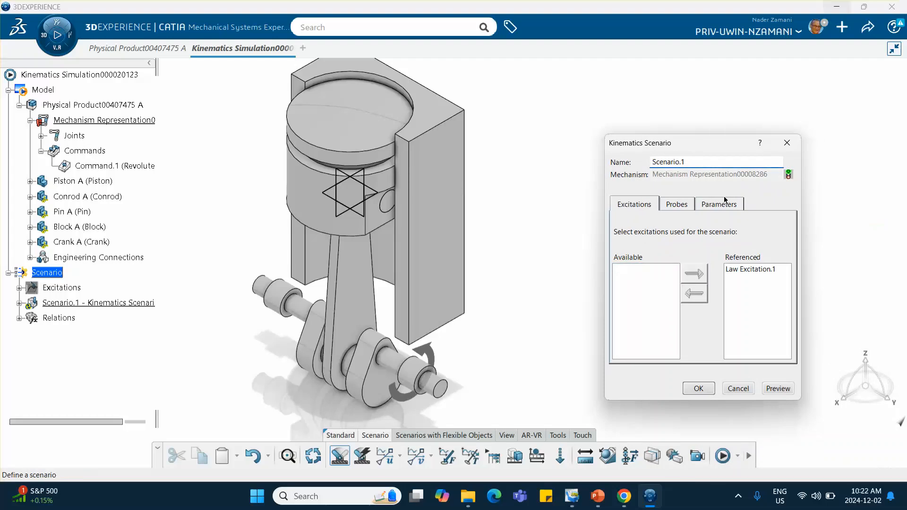
Set the scenario's end time to 3 s and its time step to 0.1 s, and confirm the scenario
{"action": "left_click", "coordinate": [707, 206]}
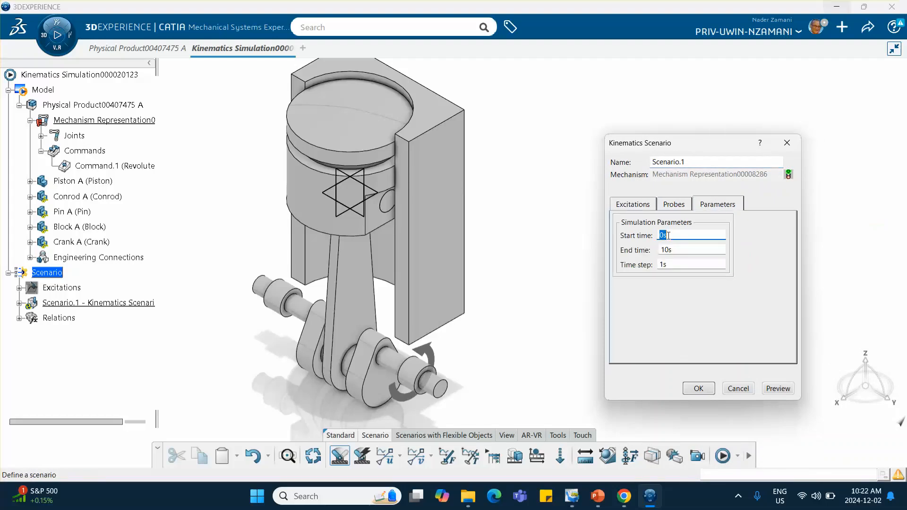
{"action": "left_click_drag", "start_coordinate": [675, 249], "coordinate": [627, 249]}
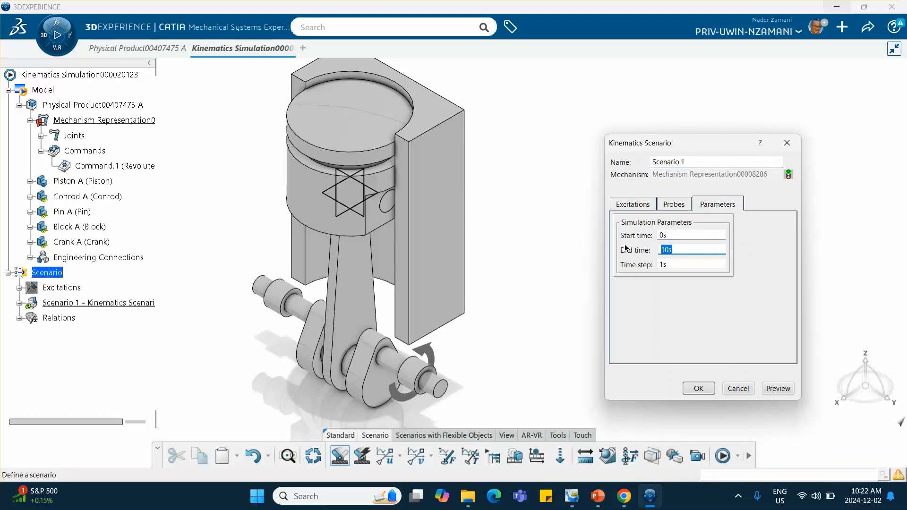
{"action": "type", "text": "3"}
{"action": "key", "text": "Tab"}
{"action": "key", "text": "BackSpace"}
{"action": "type", "text": ".1"}
{"action": "left_click", "coordinate": [699, 388]}
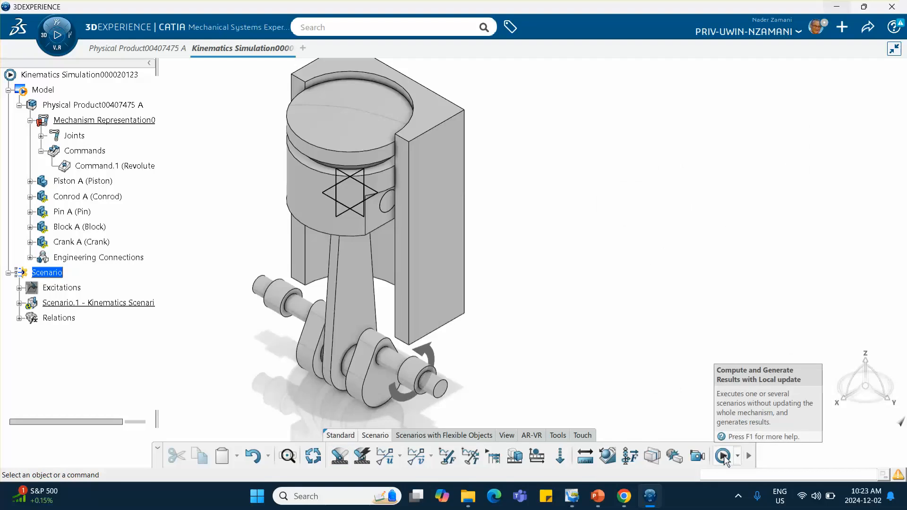
Compute the scenario results with local update and play the animation forward in the Experience Player
{"action": "left_click", "coordinate": [724, 455]}
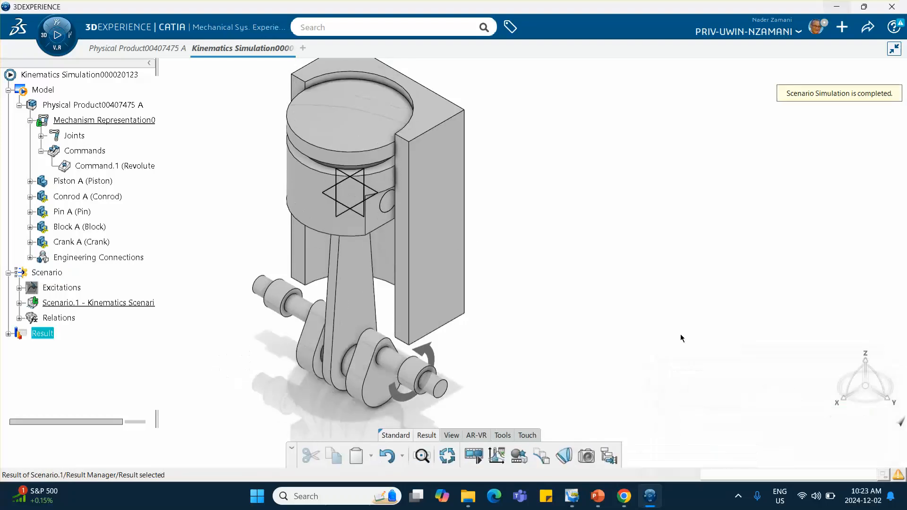
{"action": "left_click", "coordinate": [474, 456]}
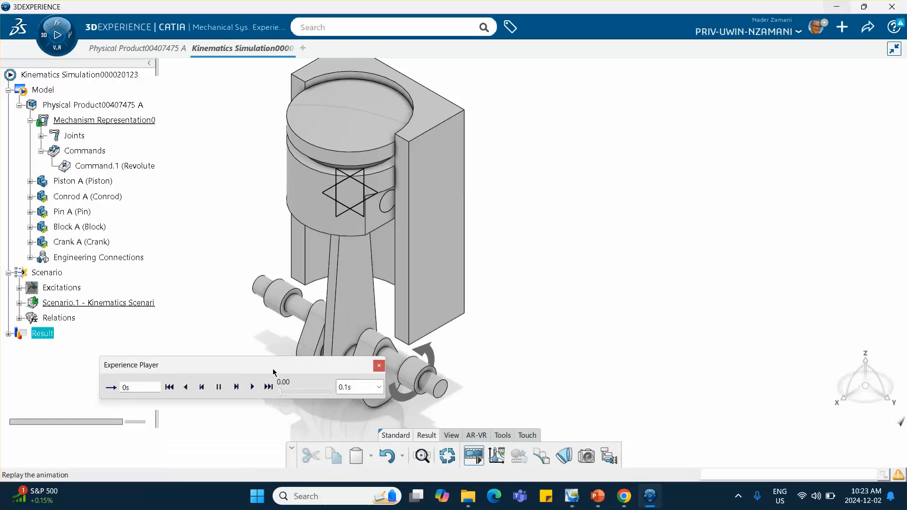
{"action": "left_click_drag", "start_coordinate": [701, 169], "coordinate": [701, 169]}
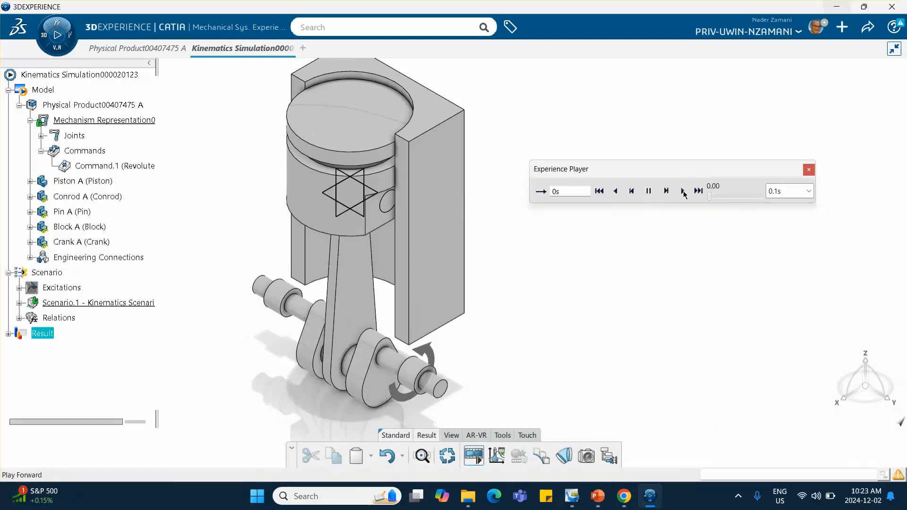
{"action": "left_click", "coordinate": [682, 190]}
Slow the animation to x 0.1 (0.01 s steps), replay it from the beginning, and close the Experience Player
{"action": "left_click", "coordinate": [790, 192]}
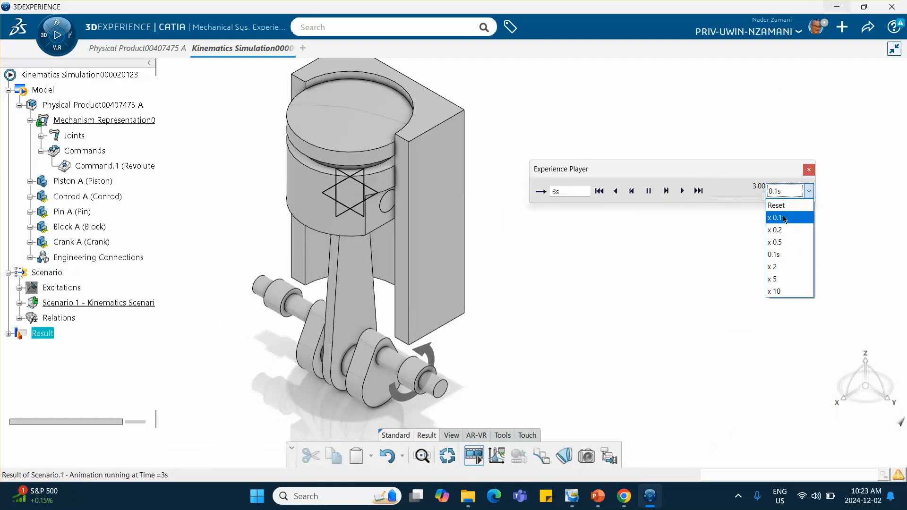
{"action": "left_click", "coordinate": [784, 217]}
{"action": "left_click", "coordinate": [683, 191]}
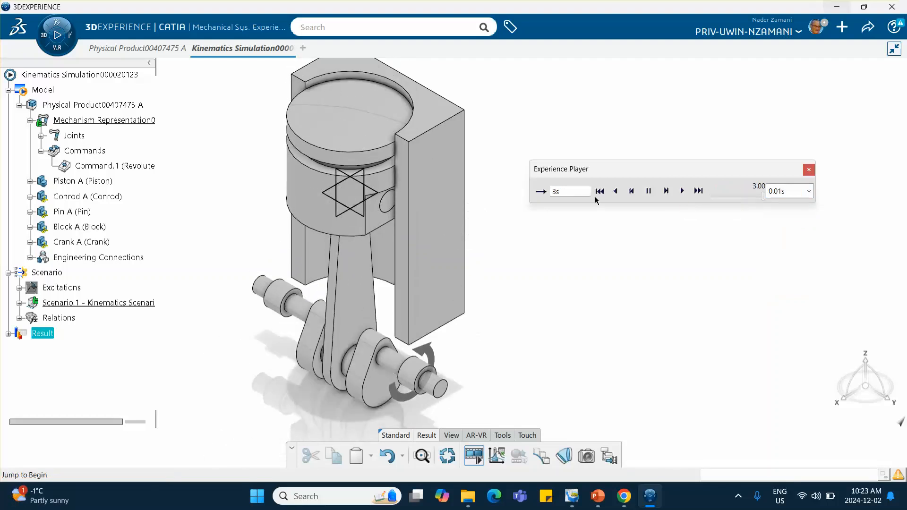
{"action": "left_click", "coordinate": [599, 191]}
{"action": "left_click", "coordinate": [681, 191]}
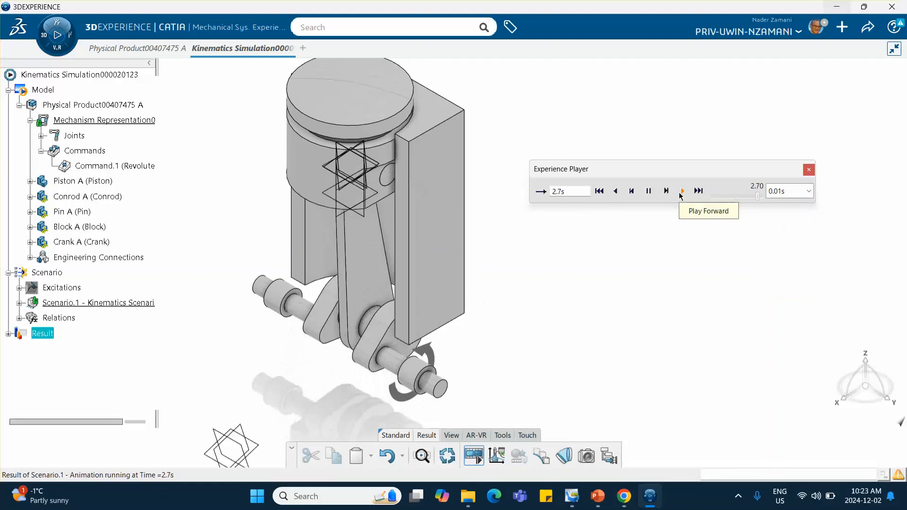
{"action": "left_click", "coordinate": [809, 170]}
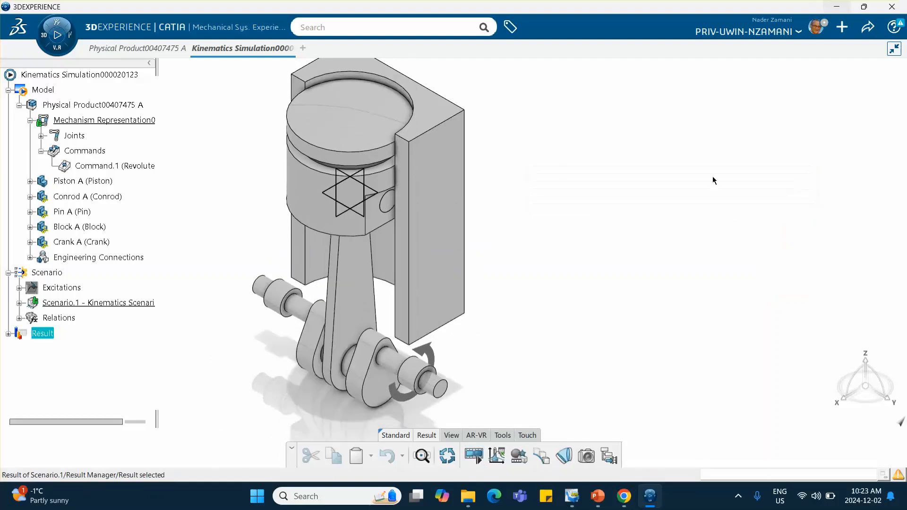
{"action": "middle_click_drag", "start_coordinate": [587, 180], "coordinate": [543, 190]}
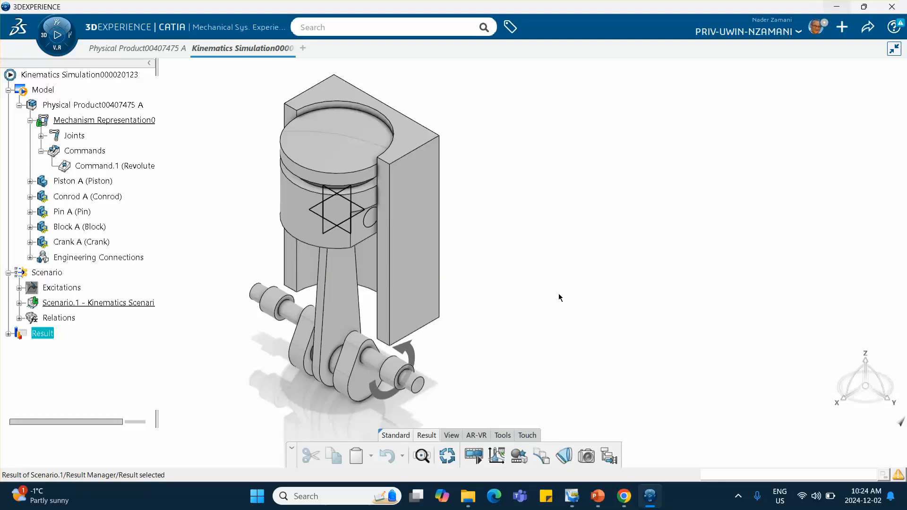
{"action": "left_click", "coordinate": [739, 498]}
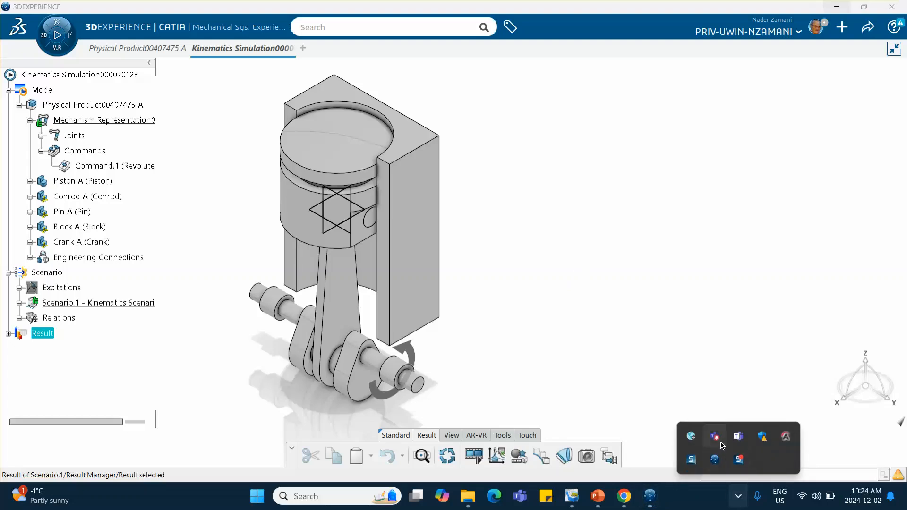